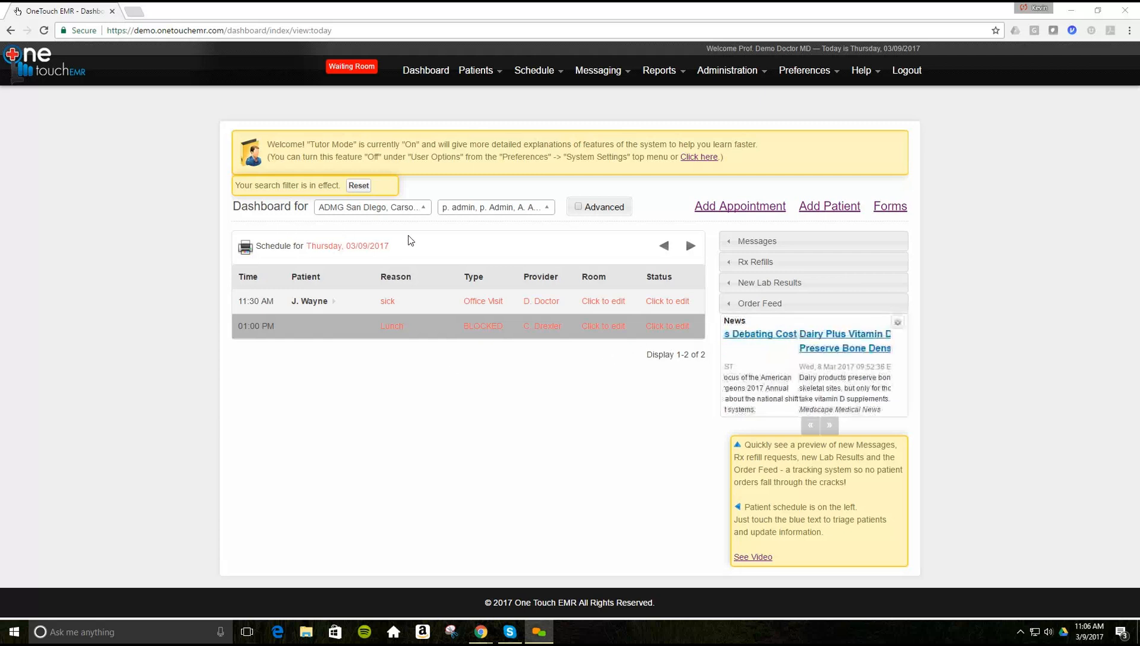
- Review the dashboard's clinic location and provider lists
{"action": "left_click", "coordinate": [424, 209]}
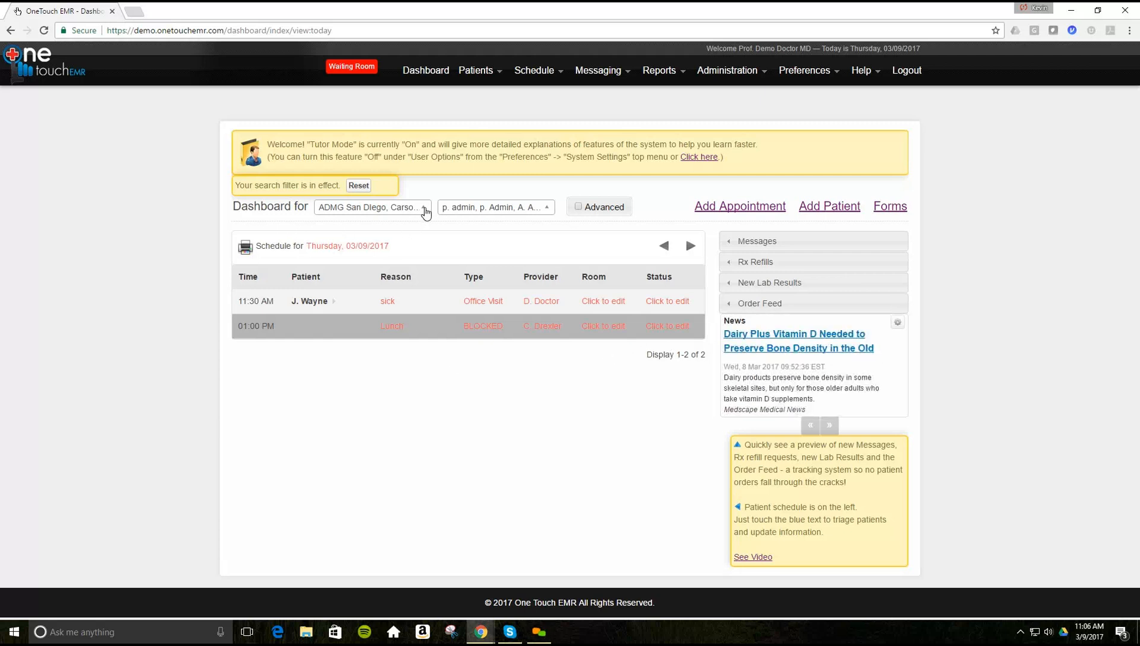
{"action": "left_click", "coordinate": [426, 212]}
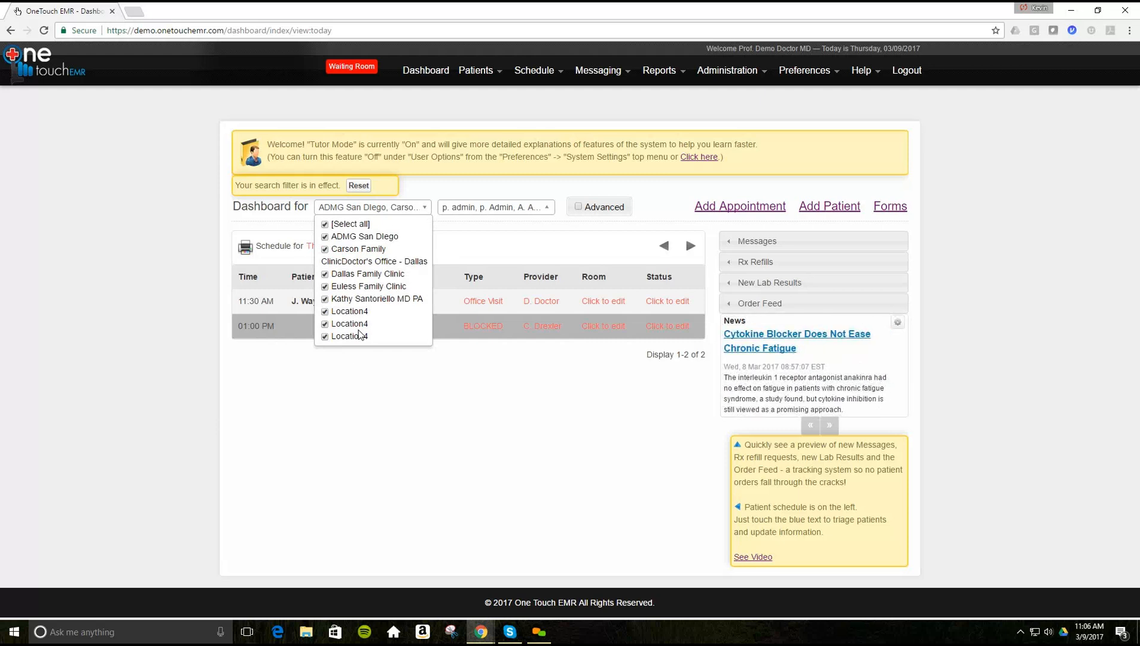
{"action": "left_click", "coordinate": [550, 209]}
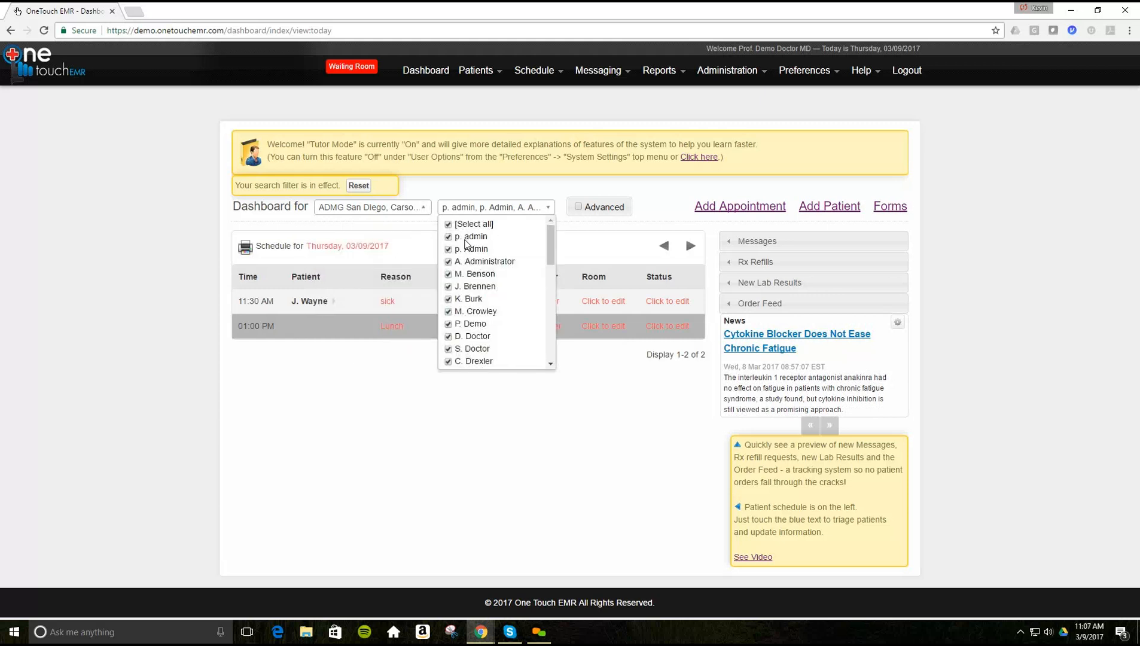
{"action": "left_click", "coordinate": [580, 210]}
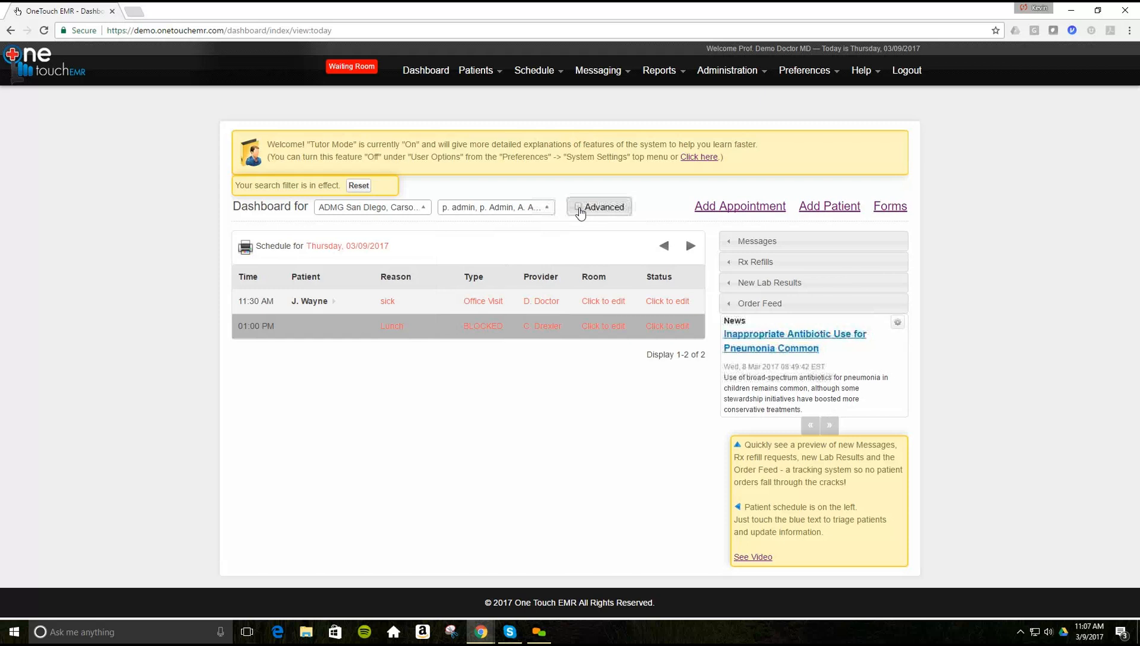
- Turn on Advanced filtering and review the Rooms, Status and Type filter lists
{"action": "left_click", "coordinate": [578, 208]}
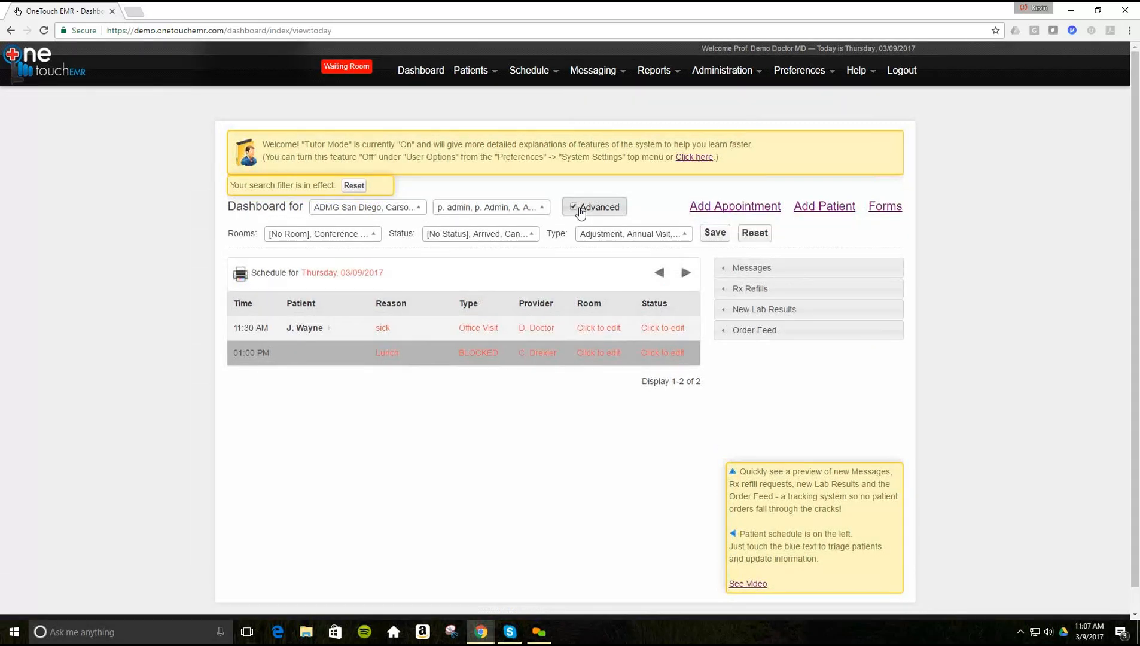
{"action": "left_click", "coordinate": [373, 237]}
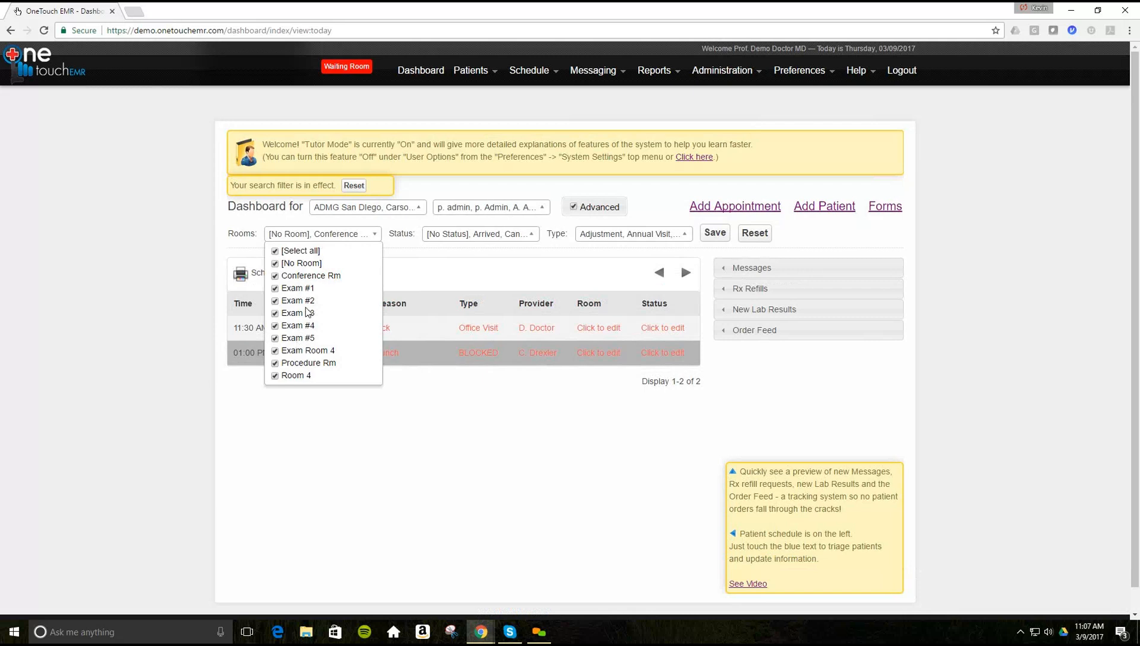
{"action": "left_click", "coordinate": [531, 235]}
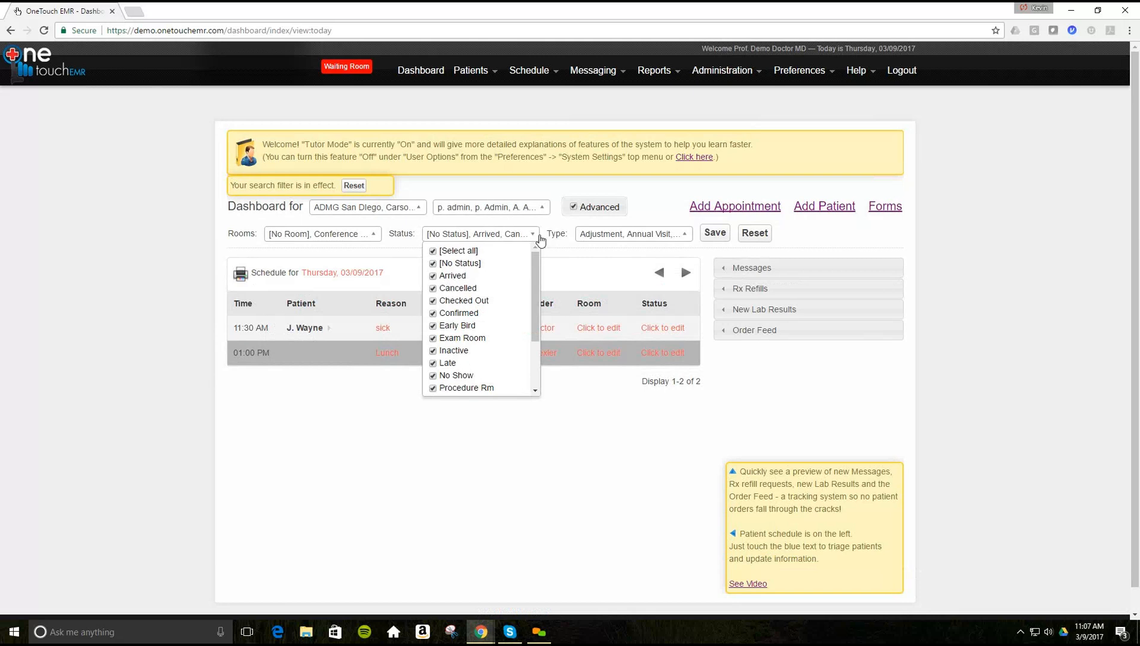
{"action": "left_click", "coordinate": [531, 237]}
{"action": "left_click", "coordinate": [685, 239]}
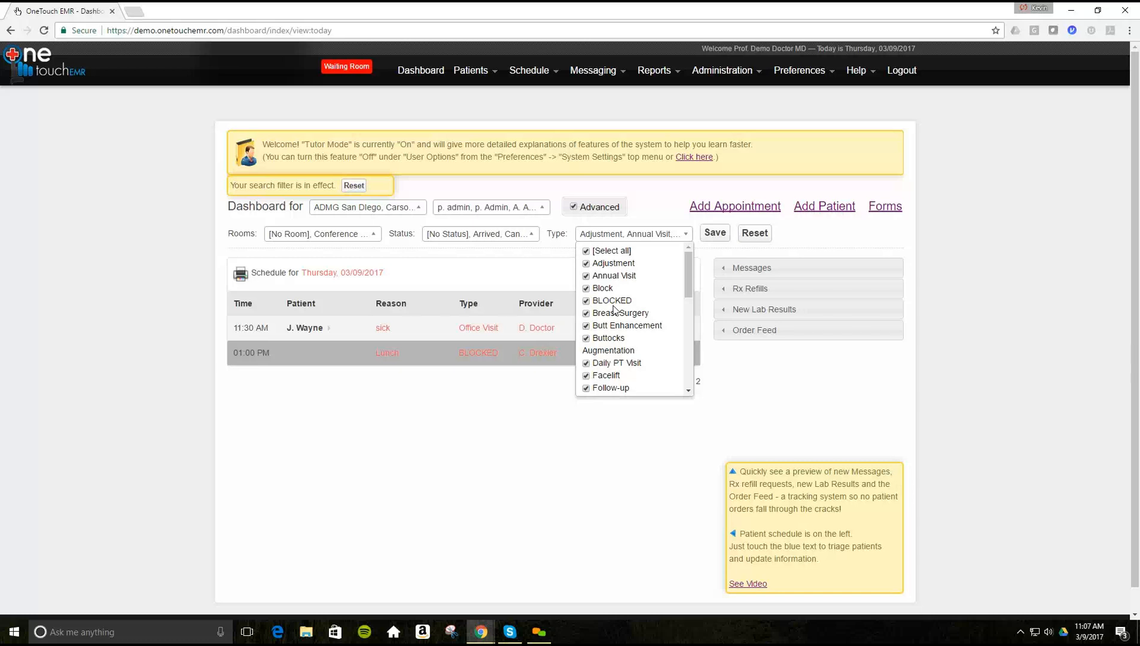
{"action": "left_click", "coordinate": [95, 304]}
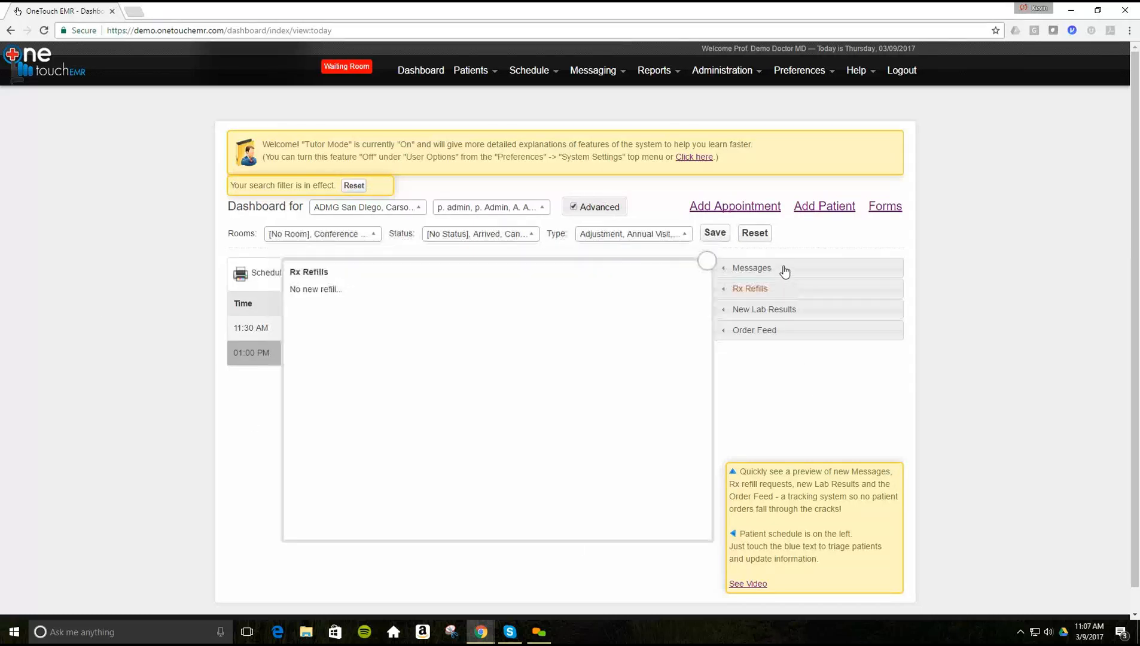
- Preview the Messages, Rx Refills, New Lab Results and Order Feed panels, then show the Help options
{"action": "mouse_move", "coordinate": [775, 273]}
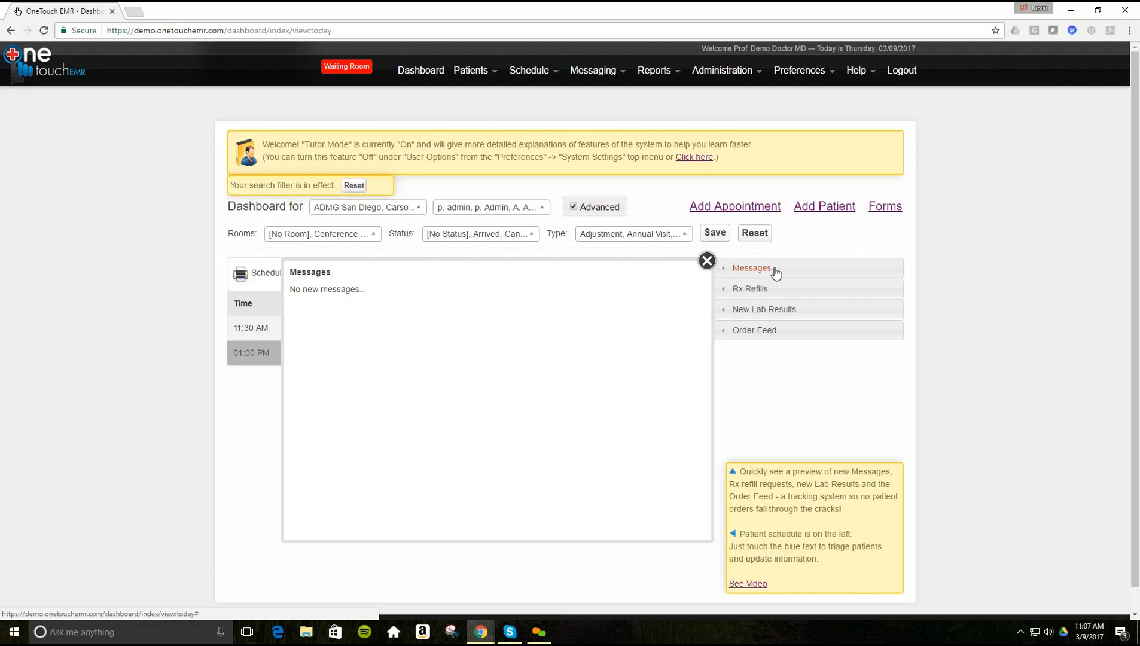
{"action": "mouse_move", "coordinate": [756, 297]}
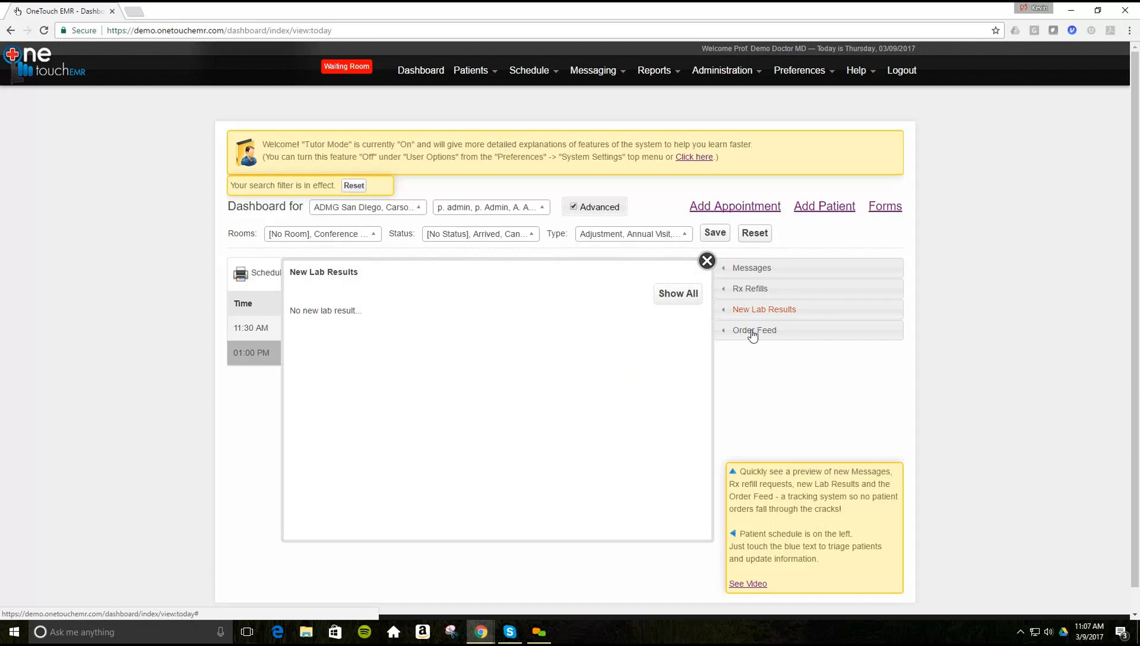
{"action": "mouse_move", "coordinate": [752, 335]}
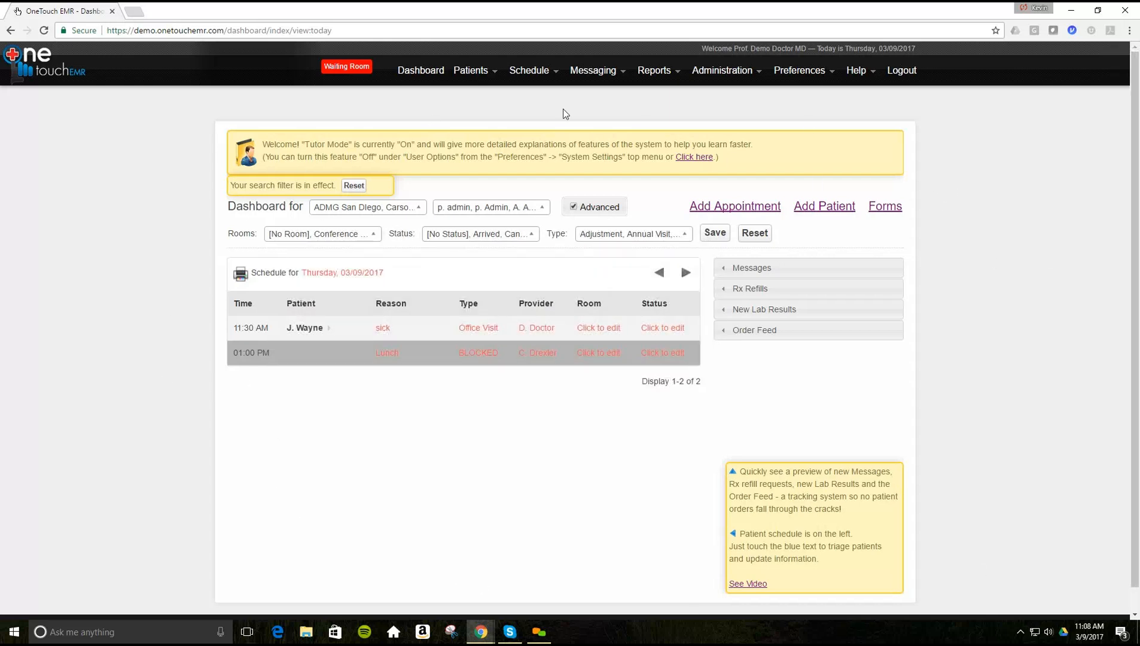
{"action": "left_click", "coordinate": [305, 327]}
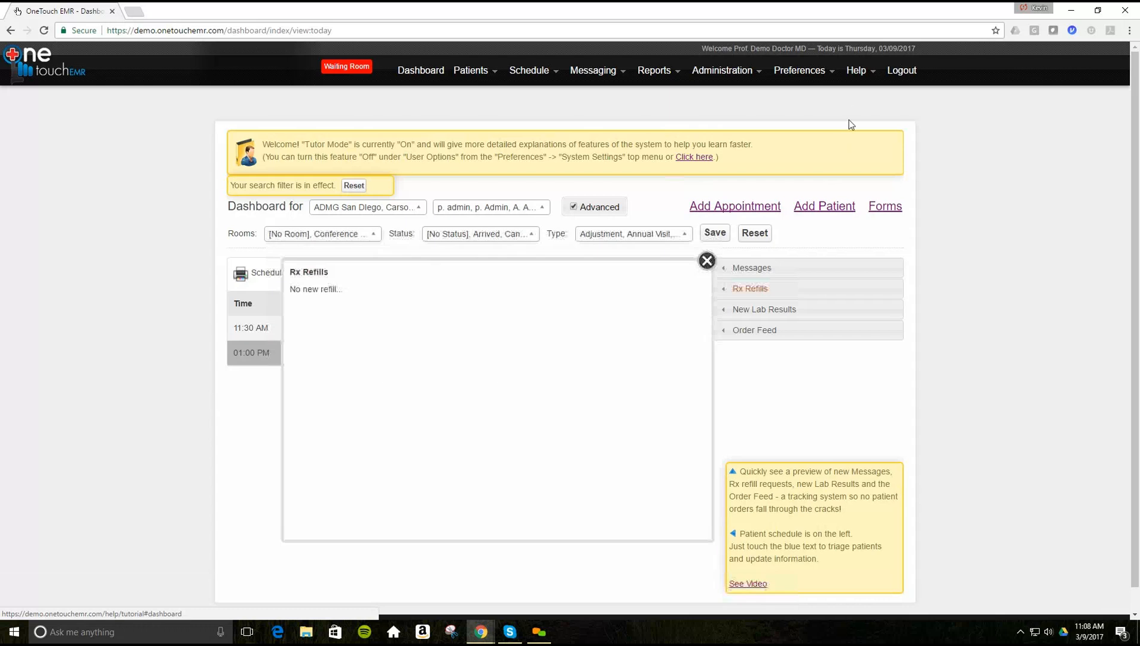
{"action": "left_click", "coordinate": [857, 71]}
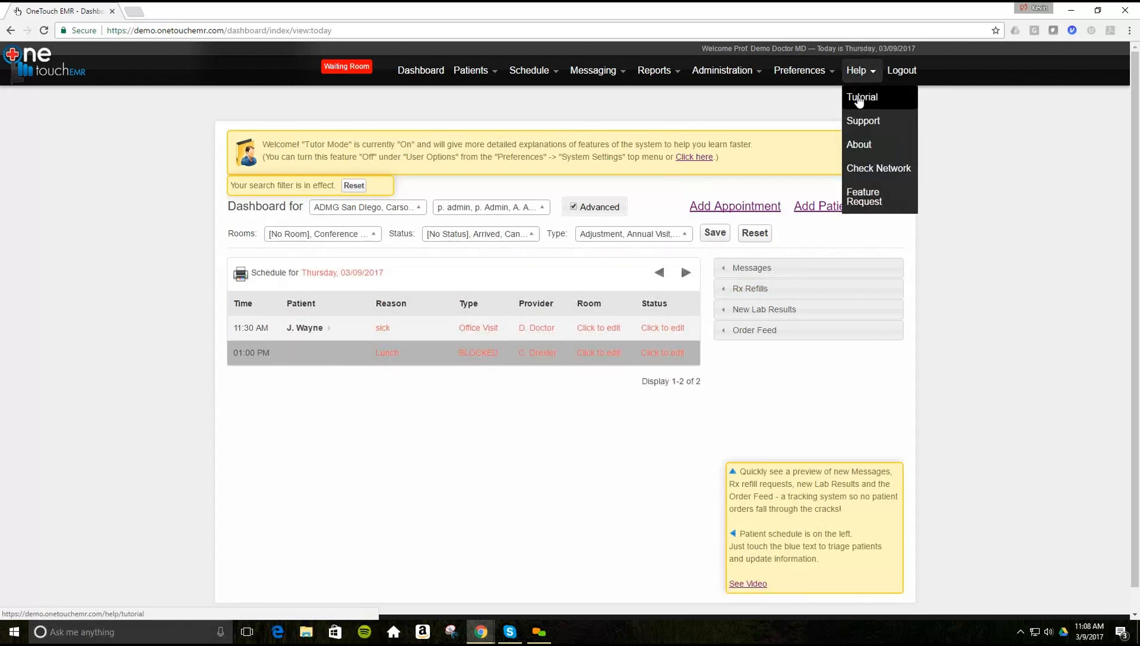
- Open the Help Tutorial and expand its Encounters, Preferences and Patients Menu topics
{"action": "left_click", "coordinate": [859, 99]}
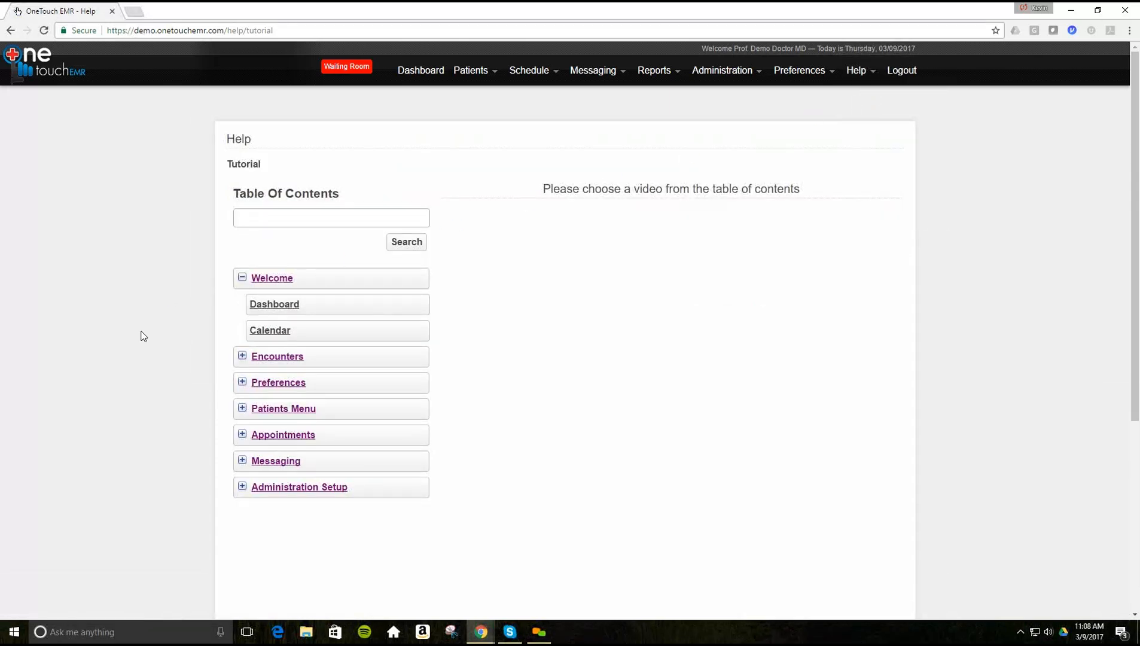
{"action": "scroll", "coordinate": [147, 336], "scroll_direction": "down", "scroll_amount": 2}
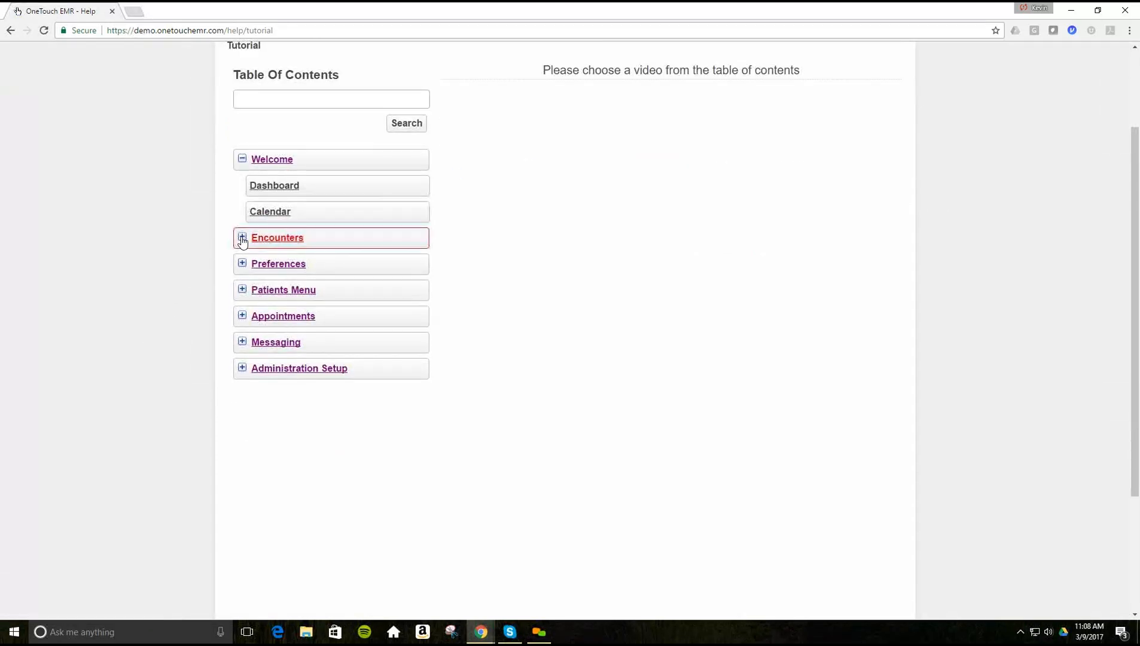
{"action": "left_click", "coordinate": [242, 238]}
{"action": "scroll", "coordinate": [195, 324], "scroll_direction": "down", "scroll_amount": 3}
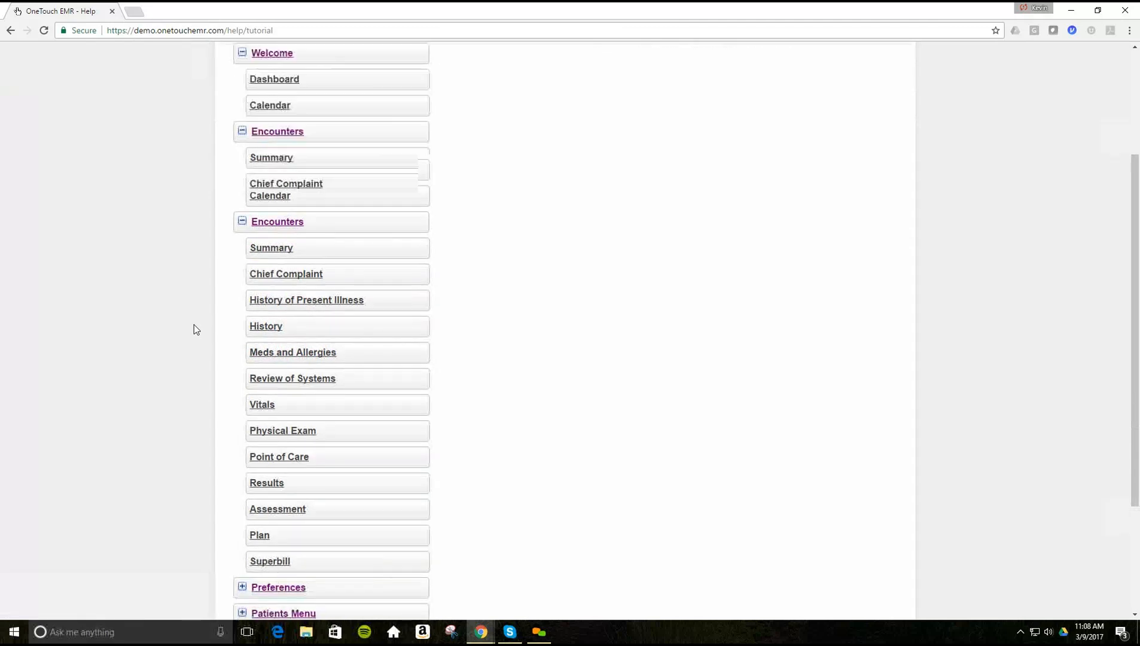
{"action": "left_click", "coordinate": [239, 425]}
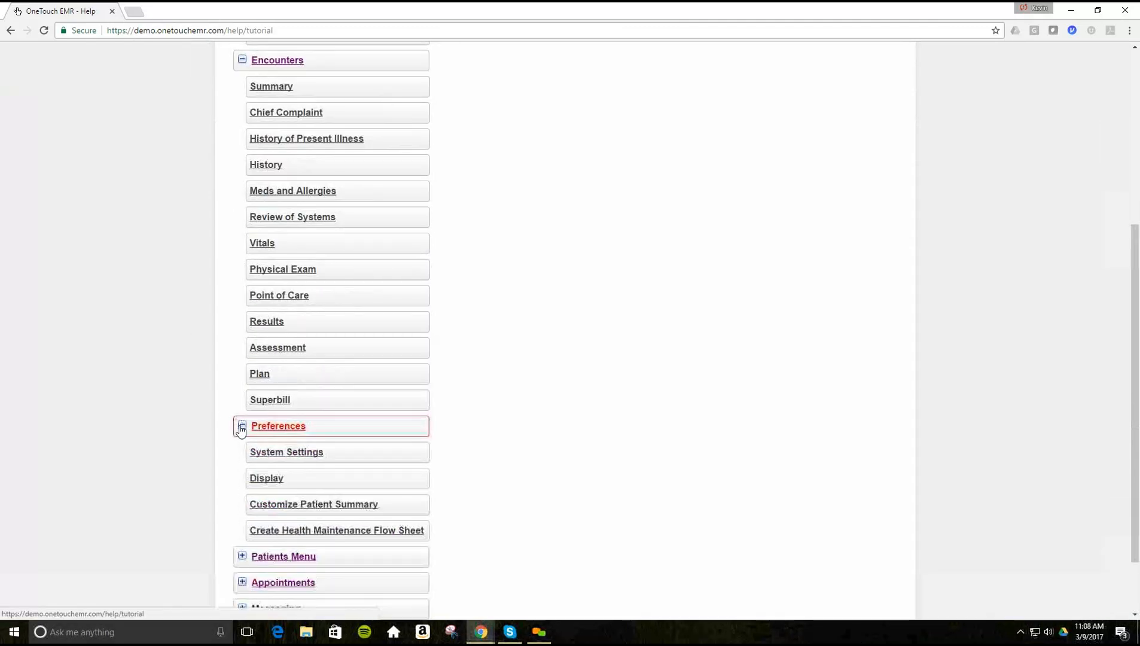
{"action": "scroll", "coordinate": [167, 422], "scroll_direction": "down", "scroll_amount": 2}
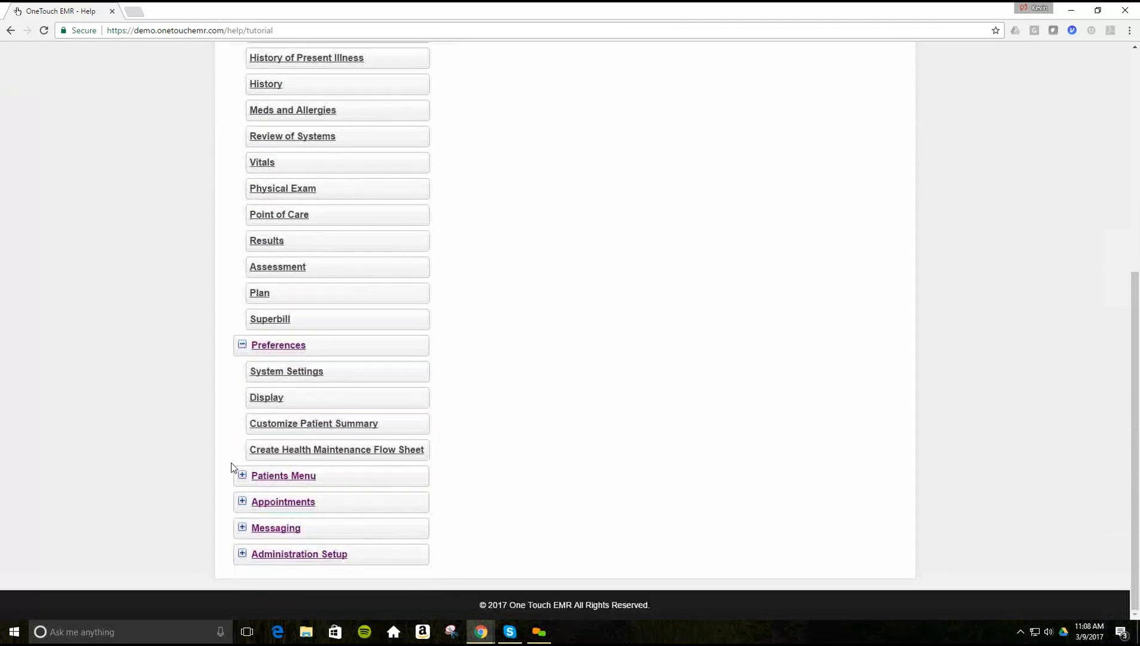
{"action": "left_click", "coordinate": [242, 475]}
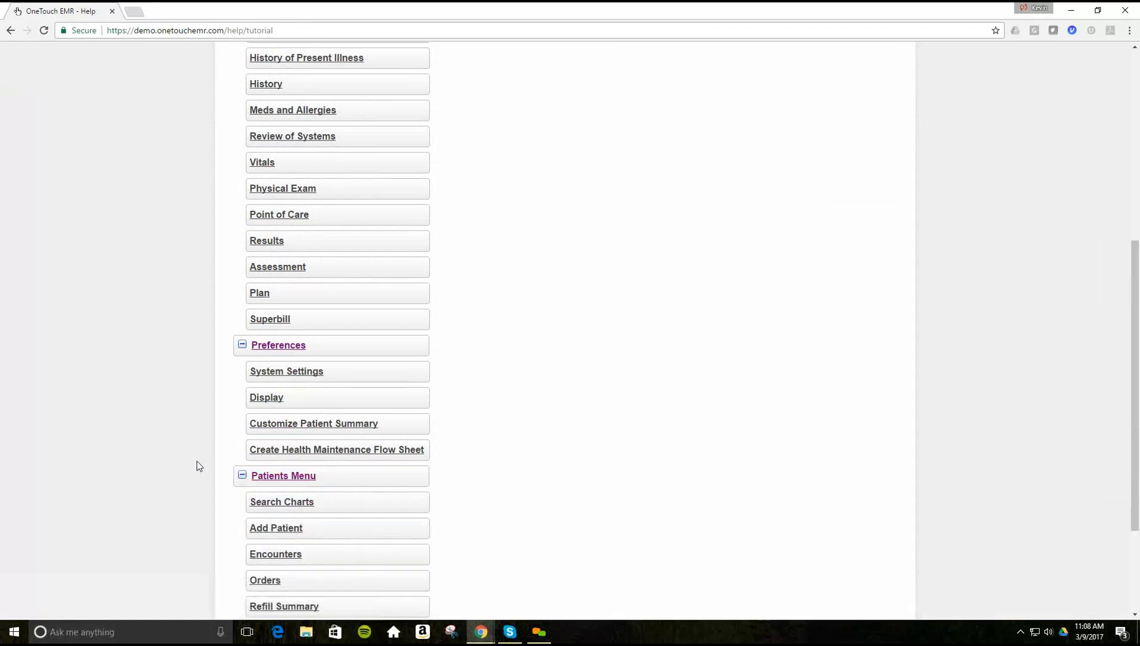
{"action": "scroll", "coordinate": [200, 466], "scroll_direction": "down", "scroll_amount": 3}
{"action": "scroll", "coordinate": [197, 461], "scroll_direction": "up", "scroll_amount": 8}
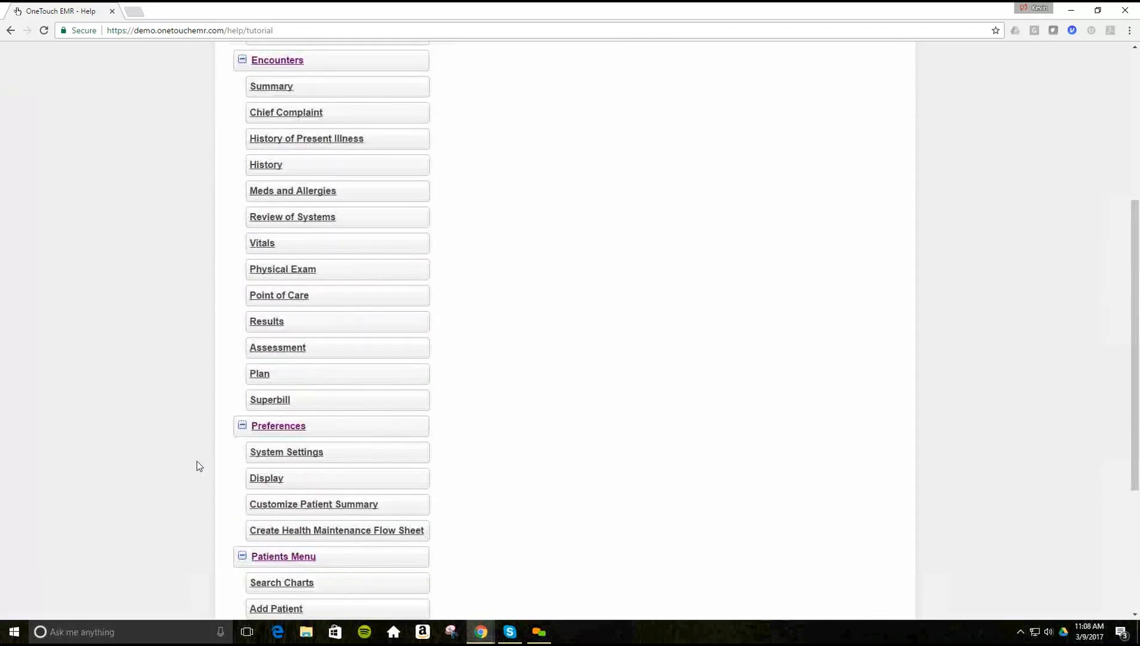
{"action": "scroll", "coordinate": [197, 461], "scroll_direction": "up", "scroll_amount": 1}
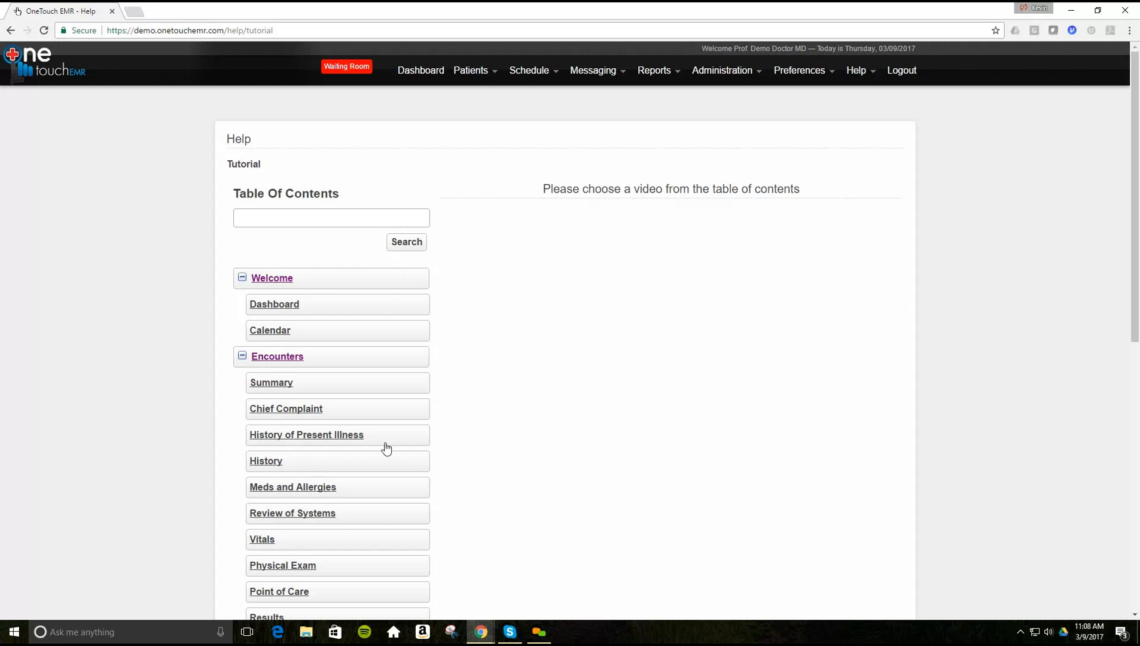
{"action": "left_click", "coordinate": [411, 76]}
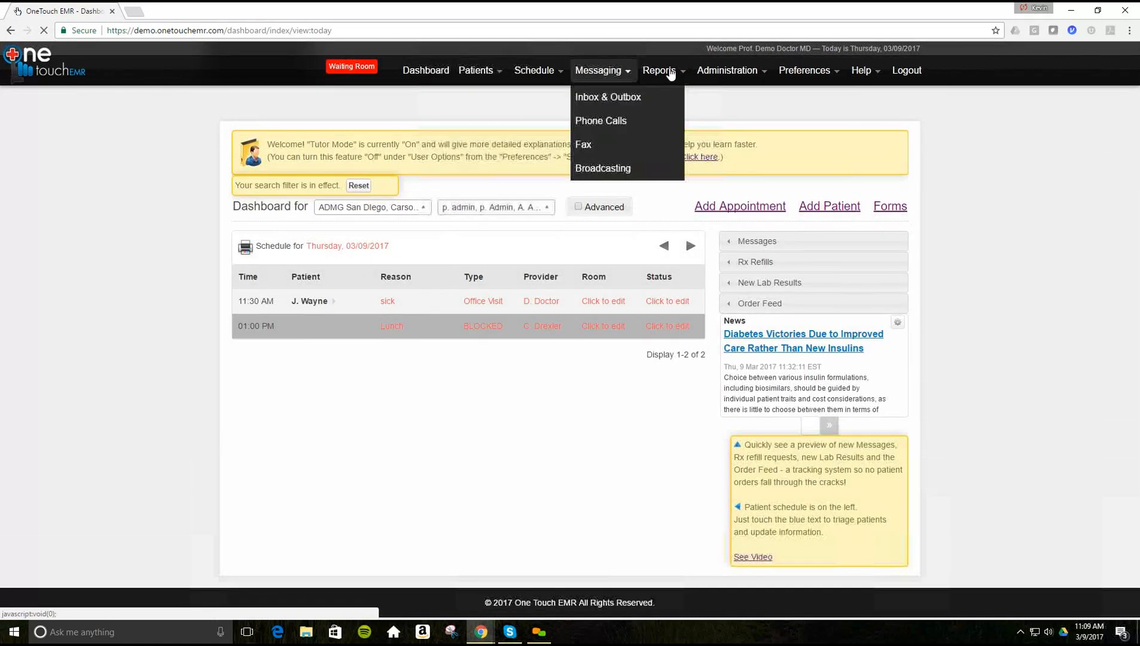
- Bring up the Messaging, Reports and Administration menus over the 03/09/2017 dashboard
{"action": "mouse_move", "coordinate": [739, 72]}
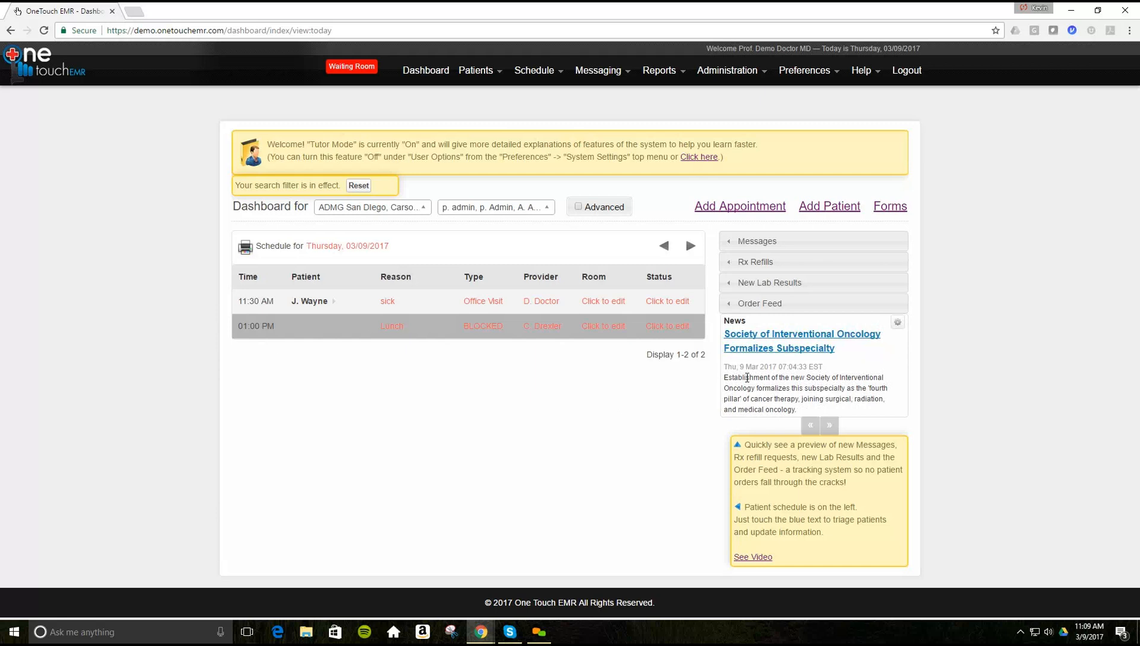
{"action": "left_click", "coordinate": [903, 309]}
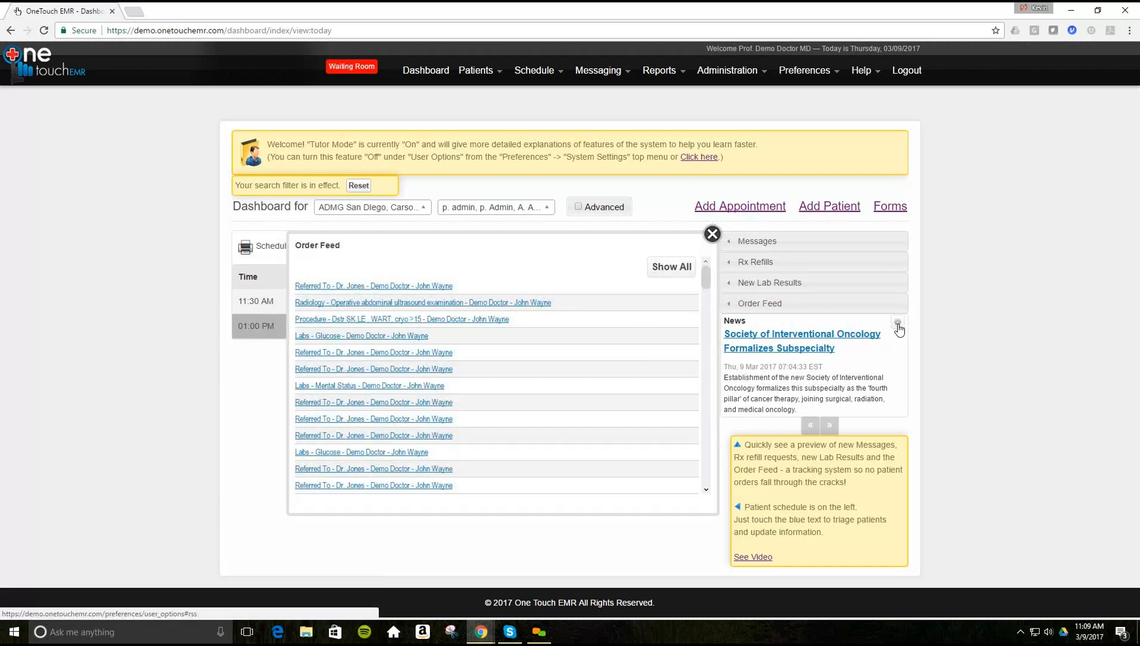
{"action": "left_click", "coordinate": [935, 335]}
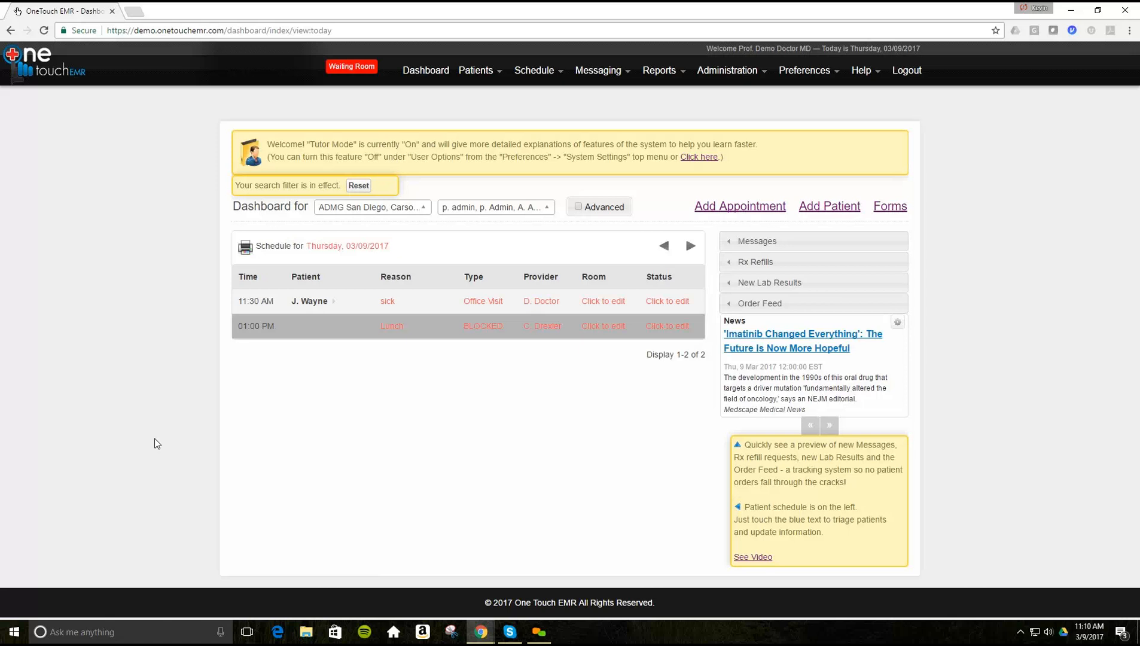
- Show the 11:30 AM patient's quick-access card and open their demographics
{"action": "mouse_move", "coordinate": [293, 305]}
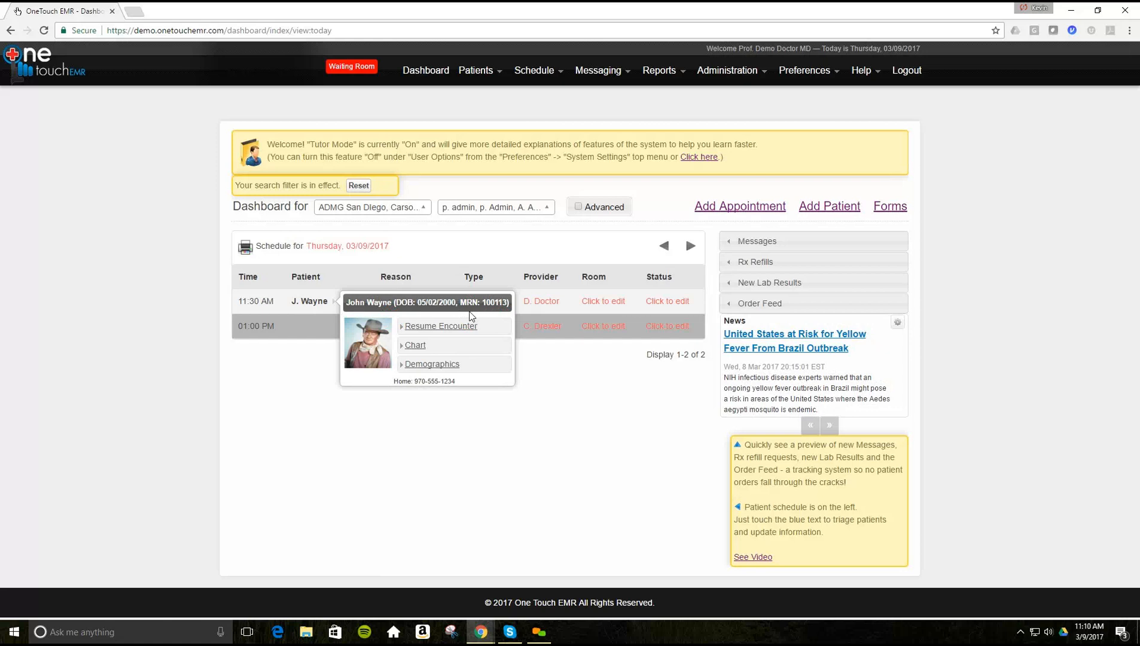
{"action": "left_click", "coordinate": [425, 366]}
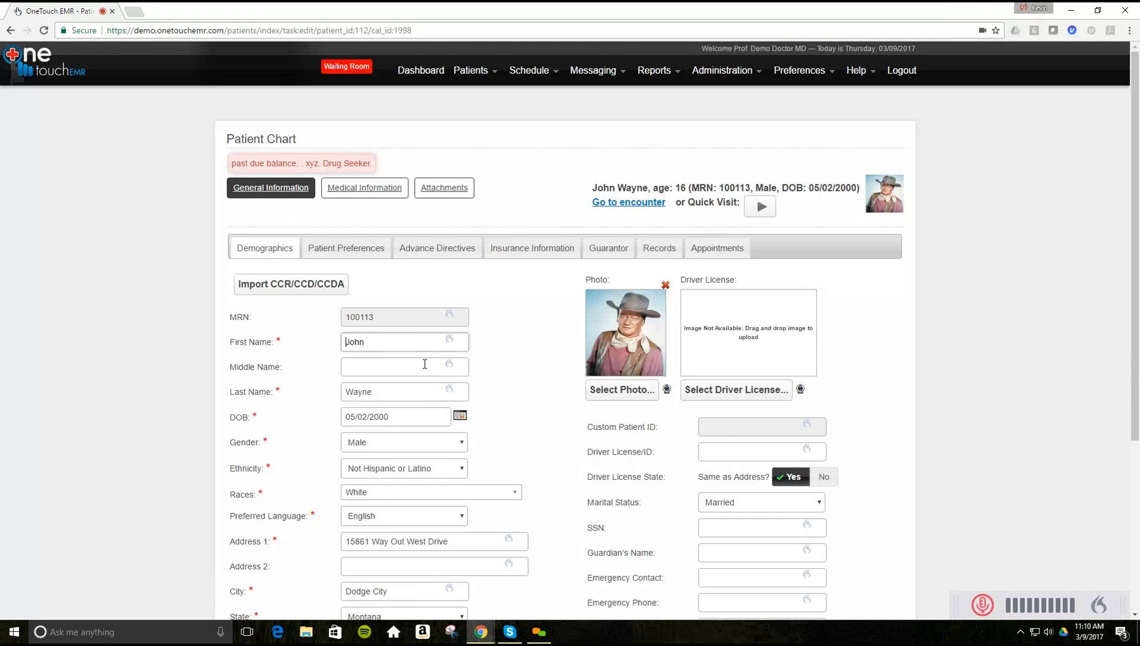
- Scroll through the patient's demographics form, then switch to the Patient Preferences tab
{"action": "scroll", "coordinate": [136, 437], "scroll_direction": "down", "scroll_amount": 3}
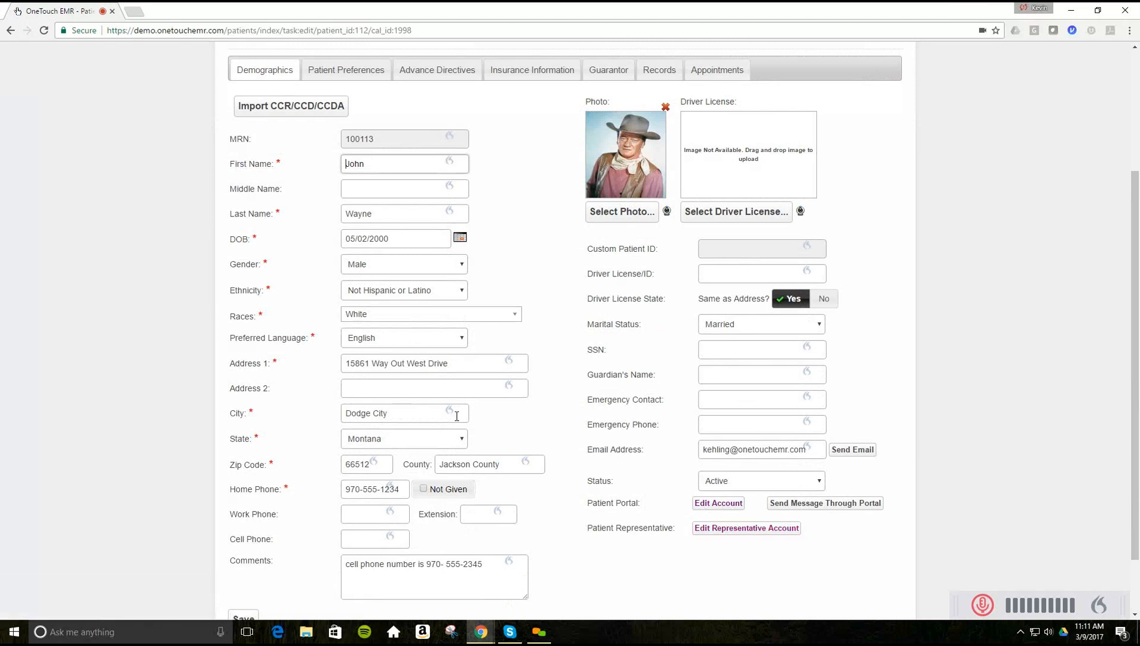
{"action": "scroll", "coordinate": [484, 442], "scroll_direction": "up", "scroll_amount": 2}
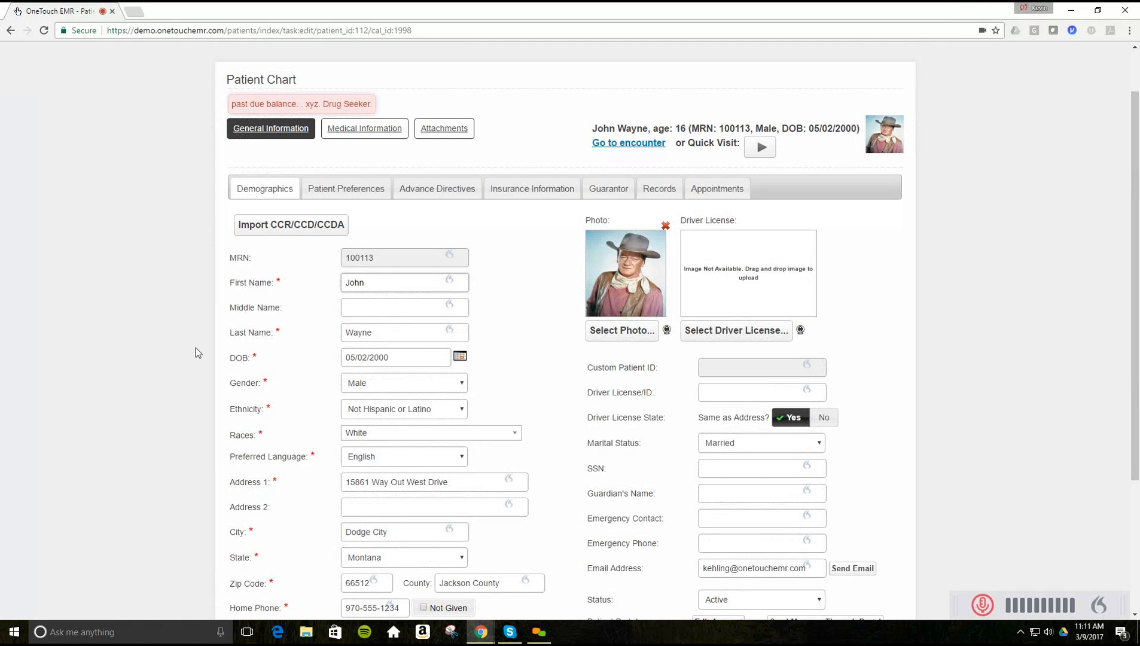
{"action": "left_click", "coordinate": [328, 191]}
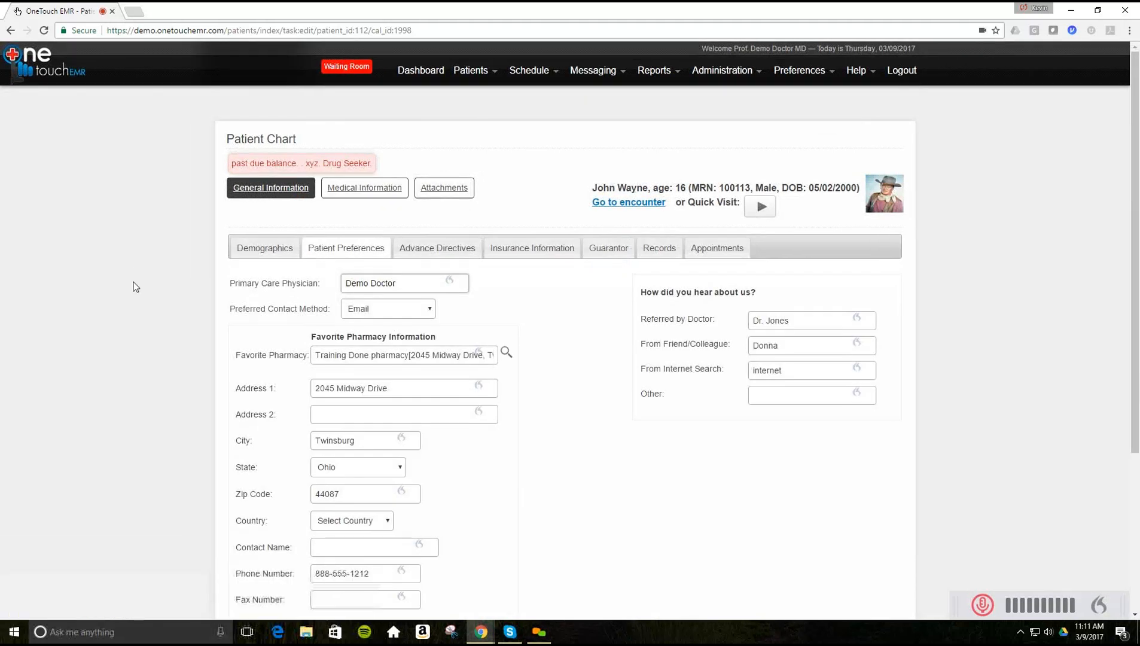
- Review the Patient Preferences form, then view the empty Advance Directives list
{"action": "scroll", "coordinate": [136, 275], "scroll_direction": "down", "scroll_amount": 2}
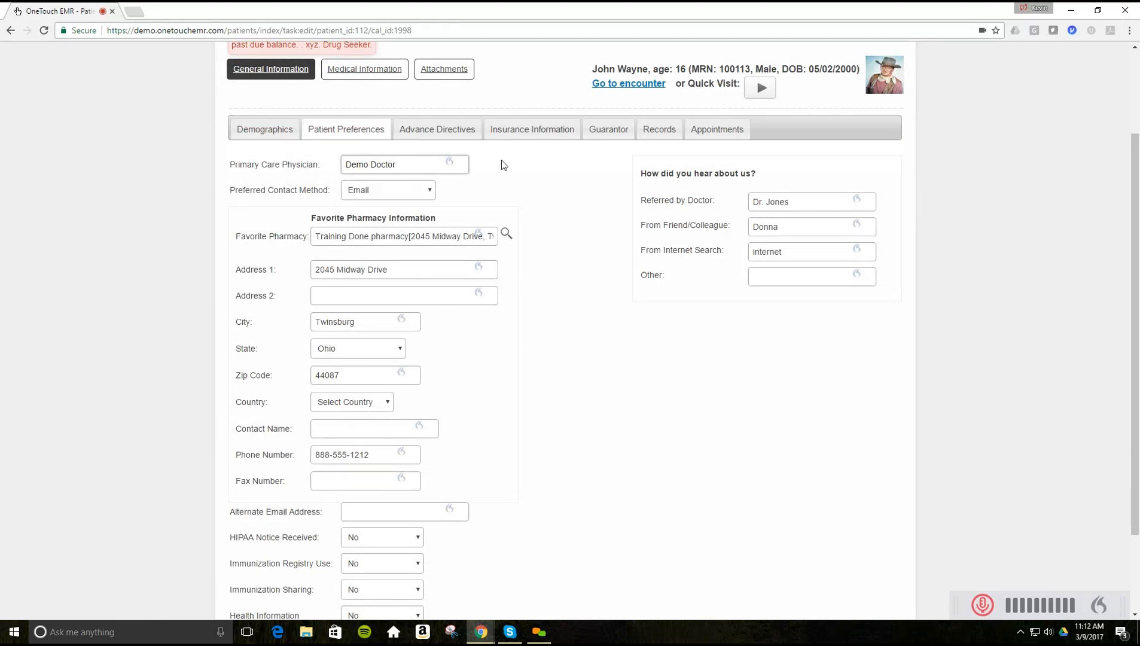
{"action": "left_click", "coordinate": [426, 131]}
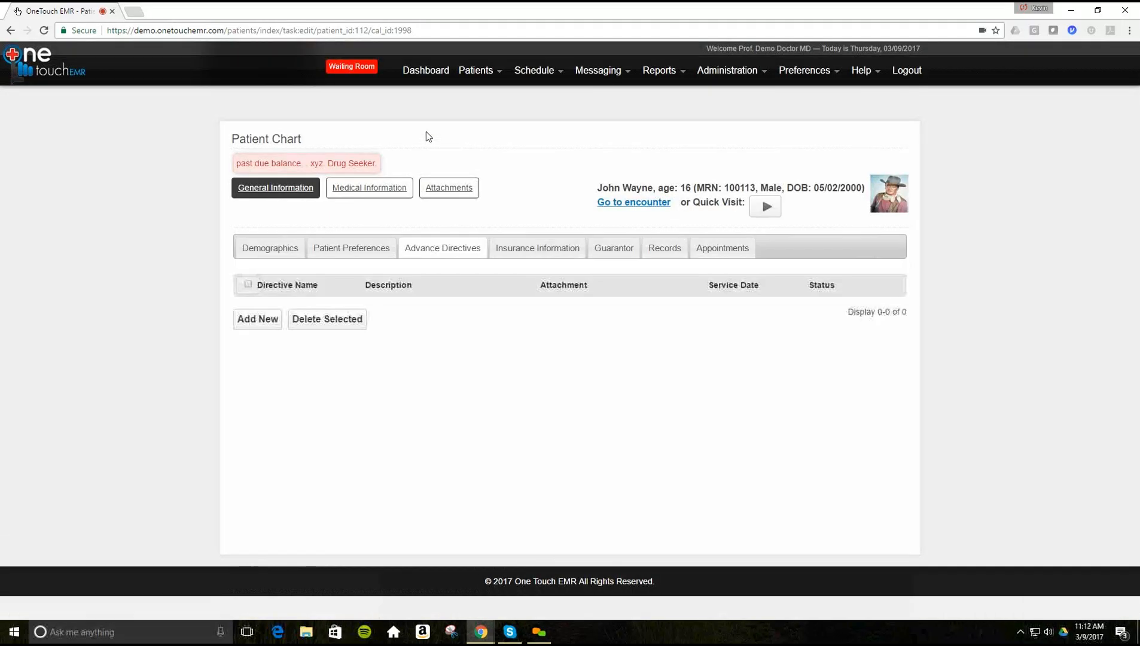
- Review the patient's insurance and guarantor records, then switch to Medical Information
{"action": "left_click", "coordinate": [529, 253]}
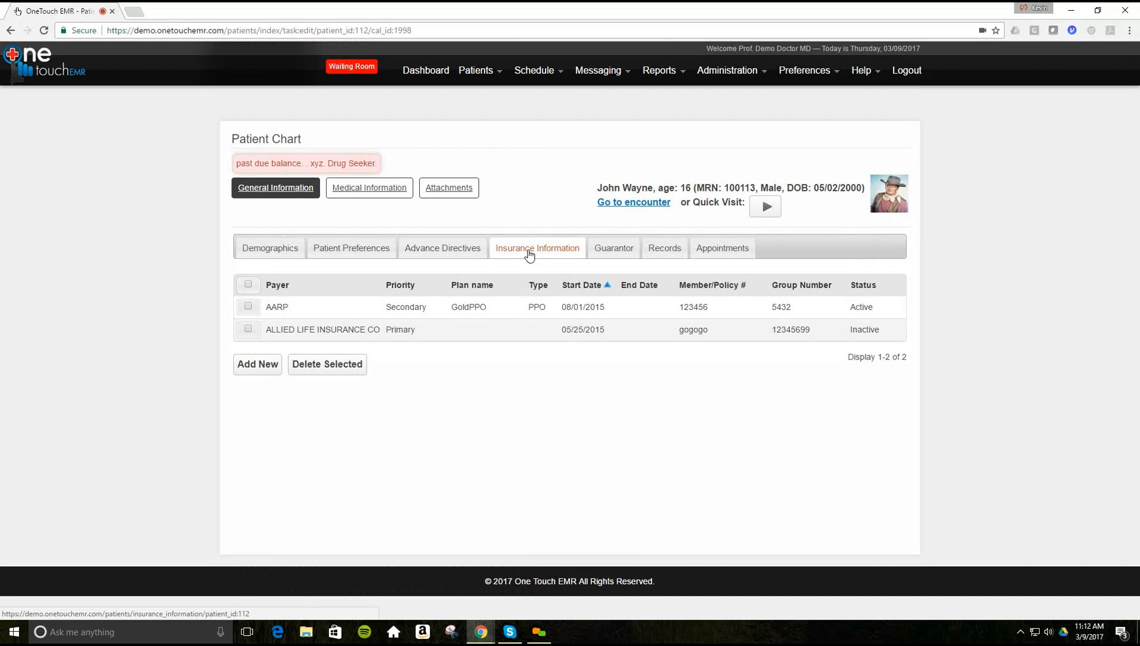
{"action": "left_click", "coordinate": [607, 255]}
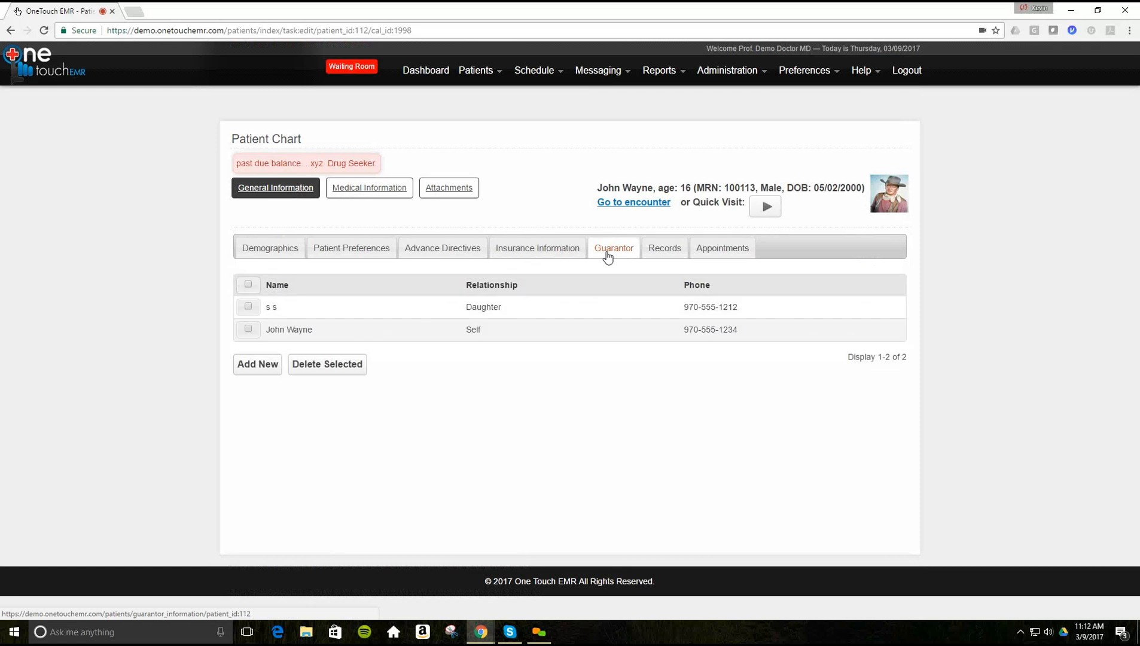
{"action": "left_click", "coordinate": [356, 187]}
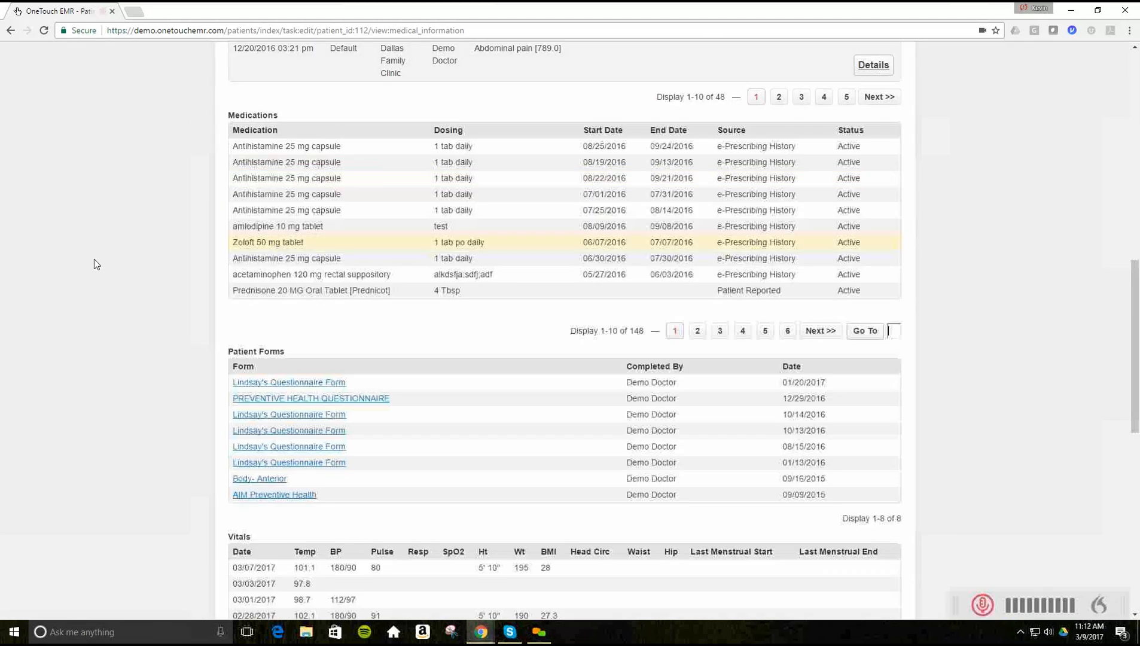
- Browse the HX surgical, social, family and conservative therapy records (Physical Therapy, Jan–Mar 2012, Completed)
{"action": "scroll", "coordinate": [94, 259], "scroll_direction": "up", "scroll_amount": 8}
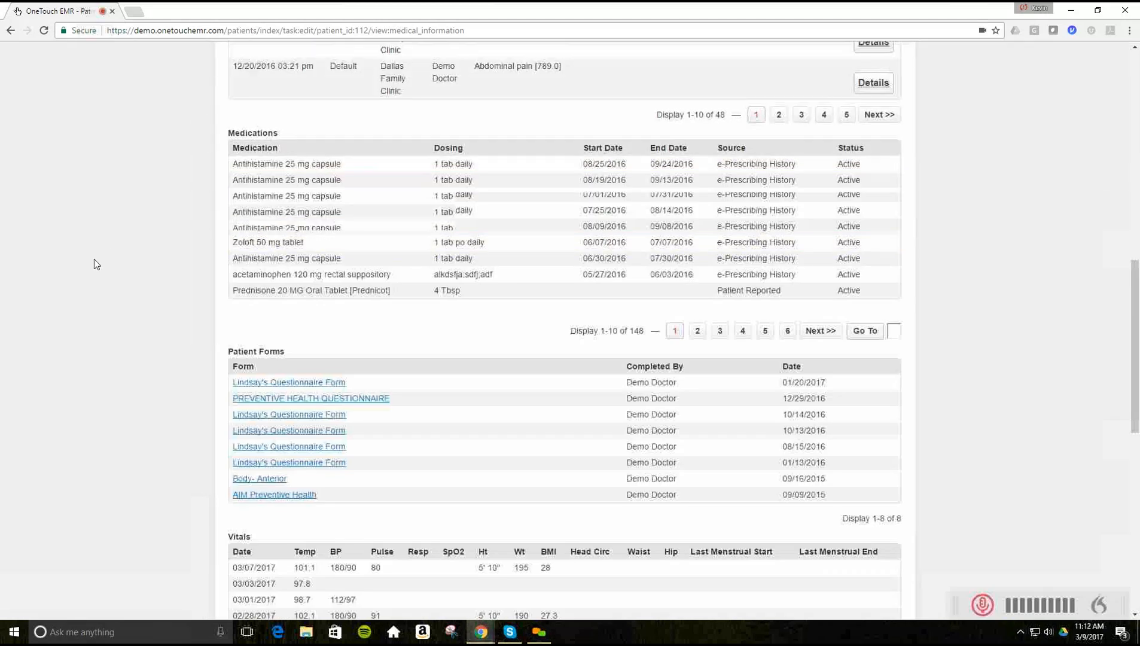
{"action": "scroll", "coordinate": [94, 260], "scroll_direction": "up", "scroll_amount": 2}
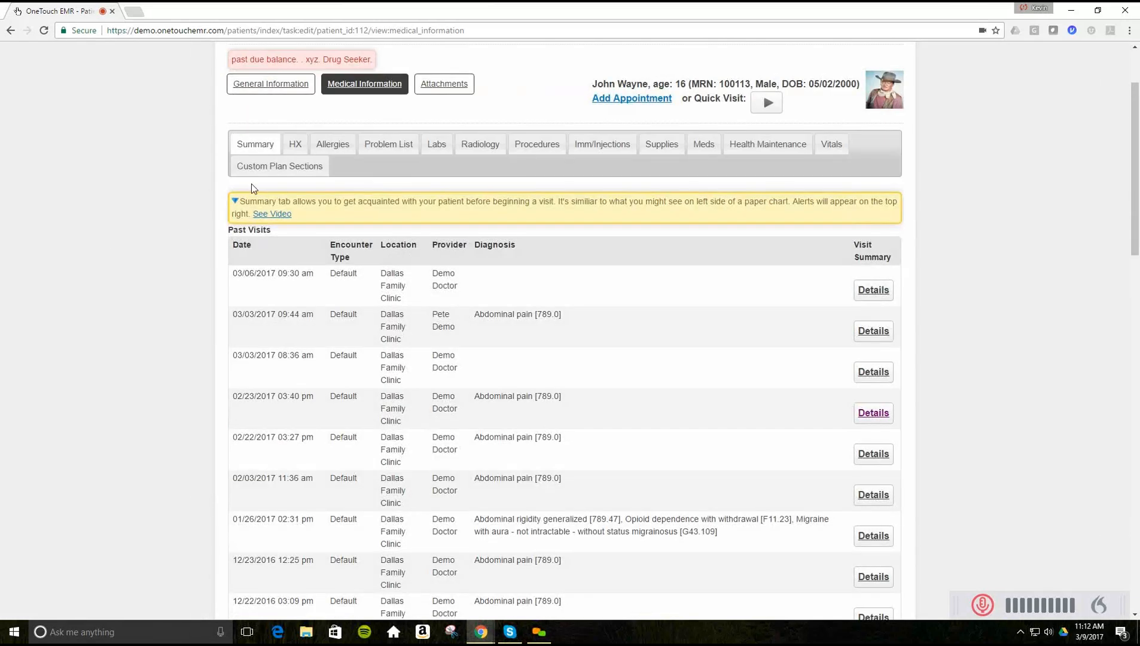
{"action": "left_click", "coordinate": [295, 145]}
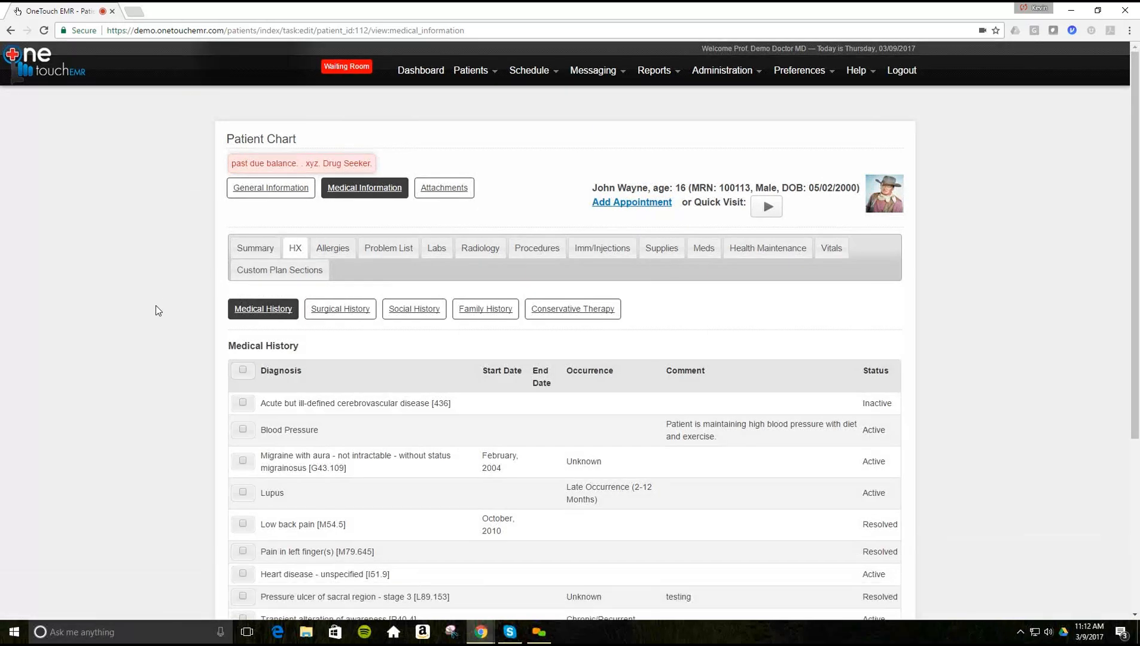
{"action": "scroll", "coordinate": [158, 311], "scroll_direction": "down", "scroll_amount": 3}
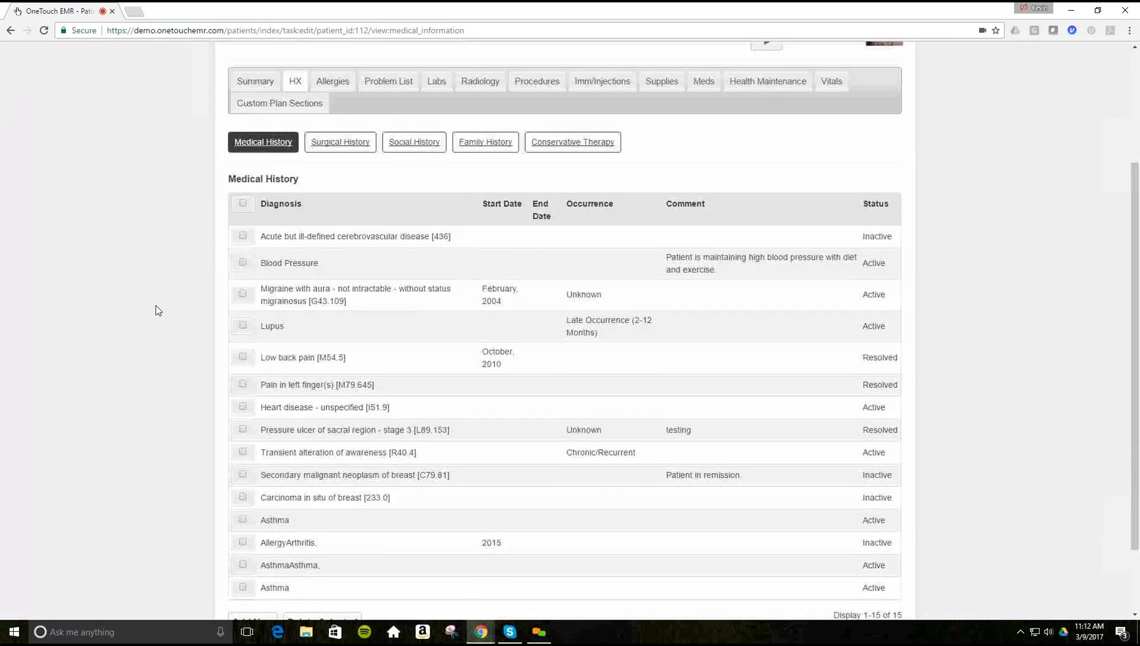
{"action": "left_click", "coordinate": [331, 130]}
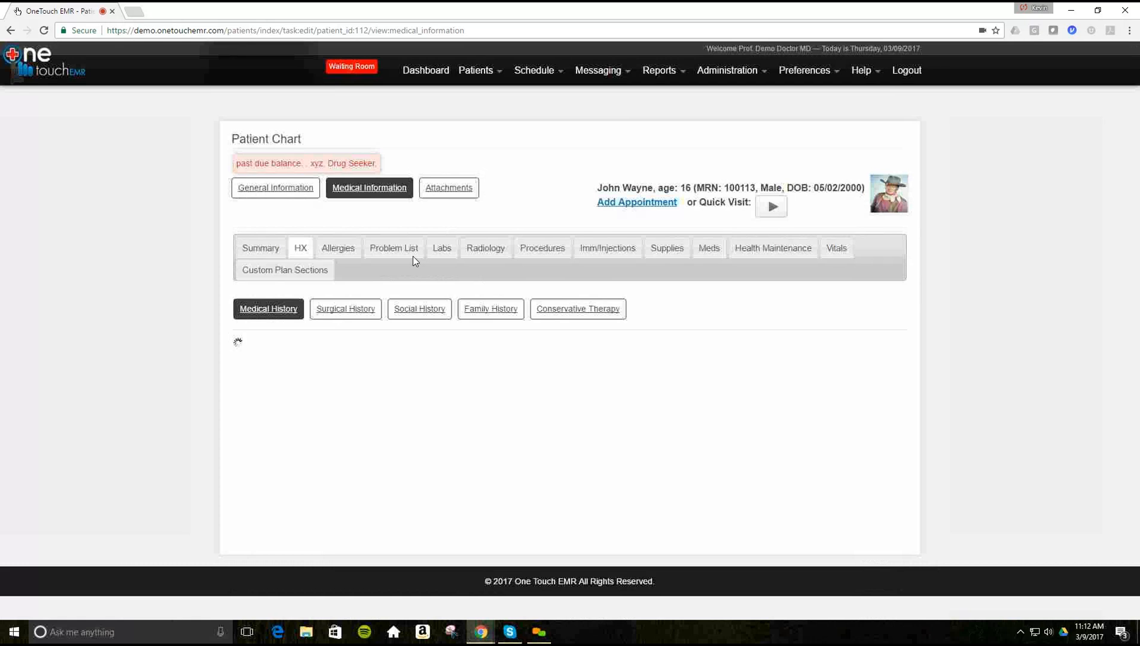
{"action": "left_click", "coordinate": [417, 312]}
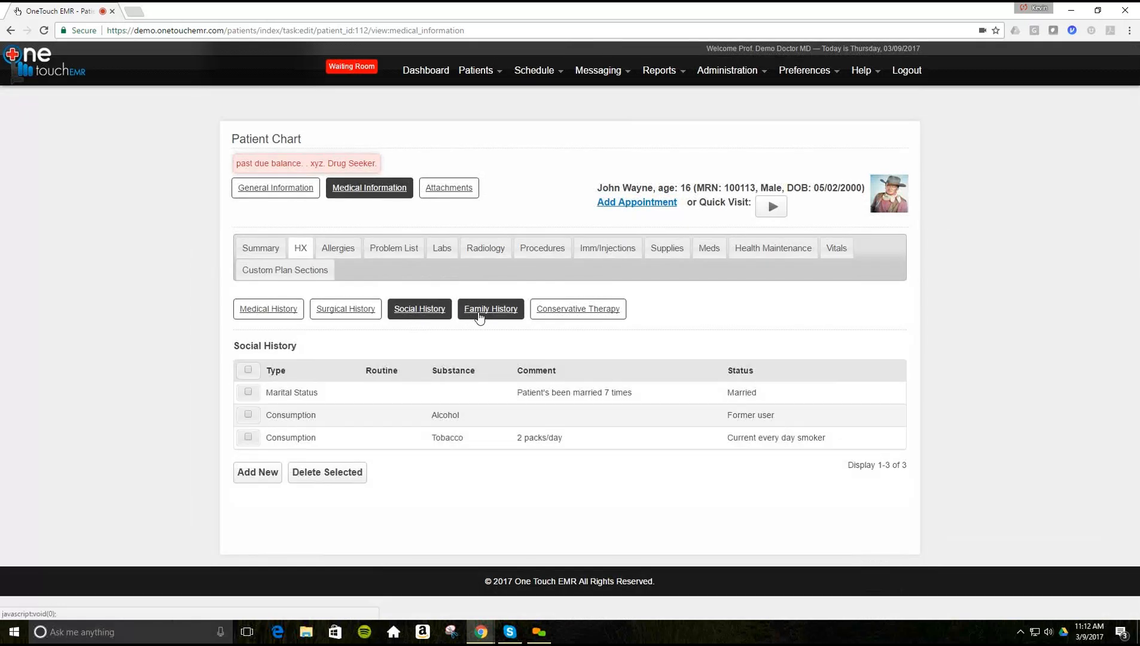
{"action": "left_click", "coordinate": [480, 317]}
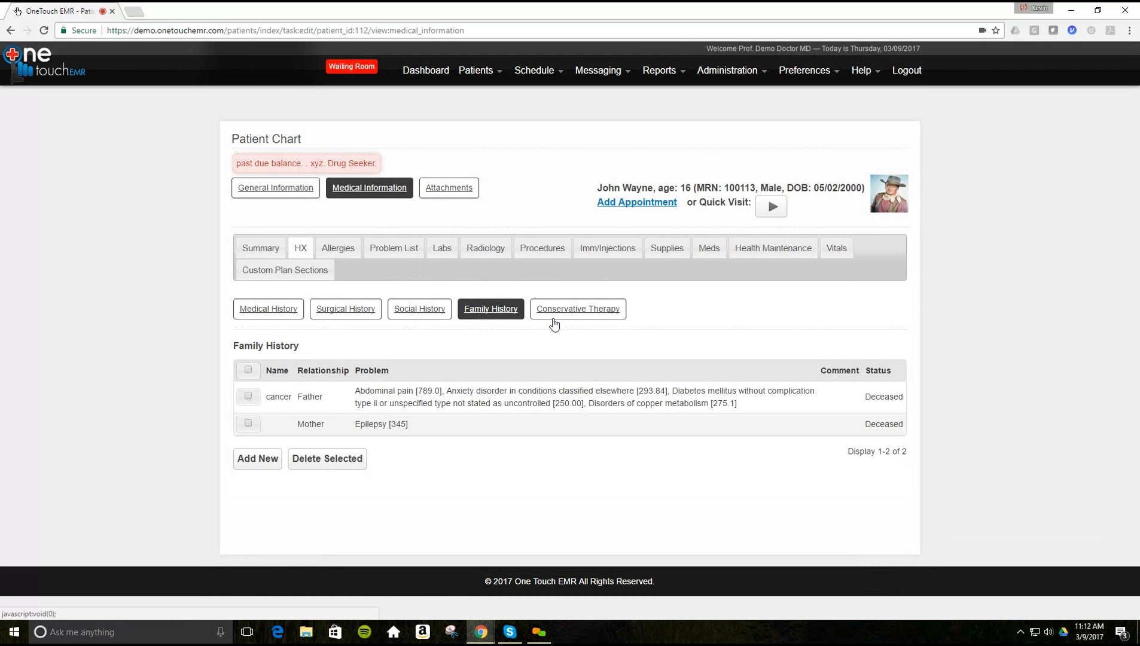
{"action": "left_click", "coordinate": [563, 314]}
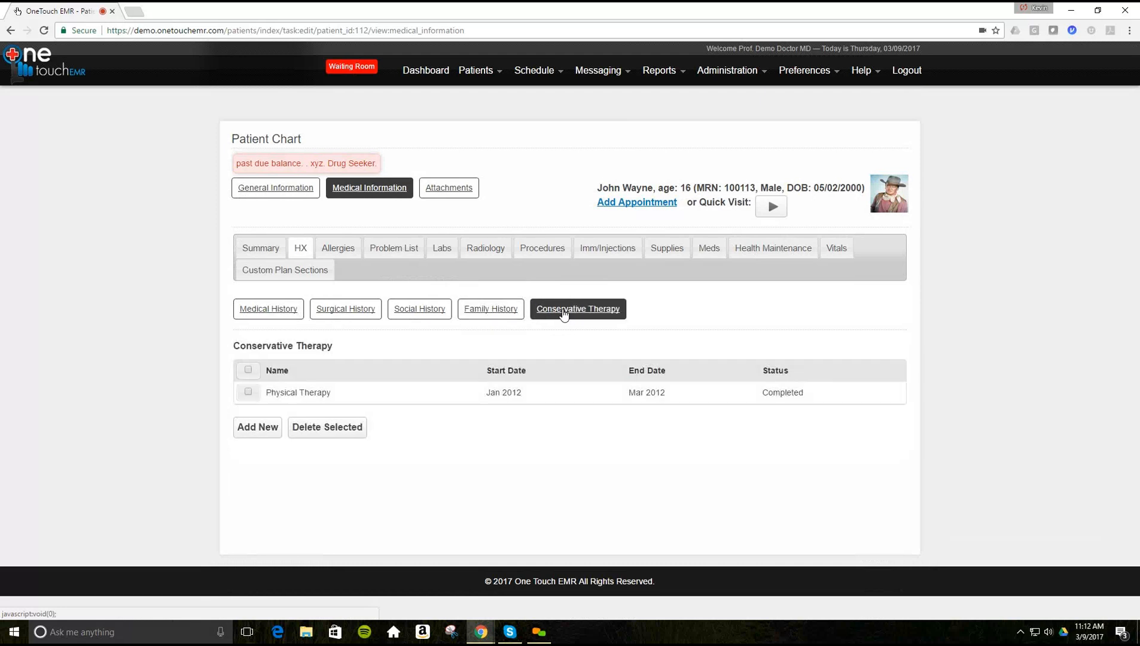
{"action": "left_click", "coordinate": [389, 249]}
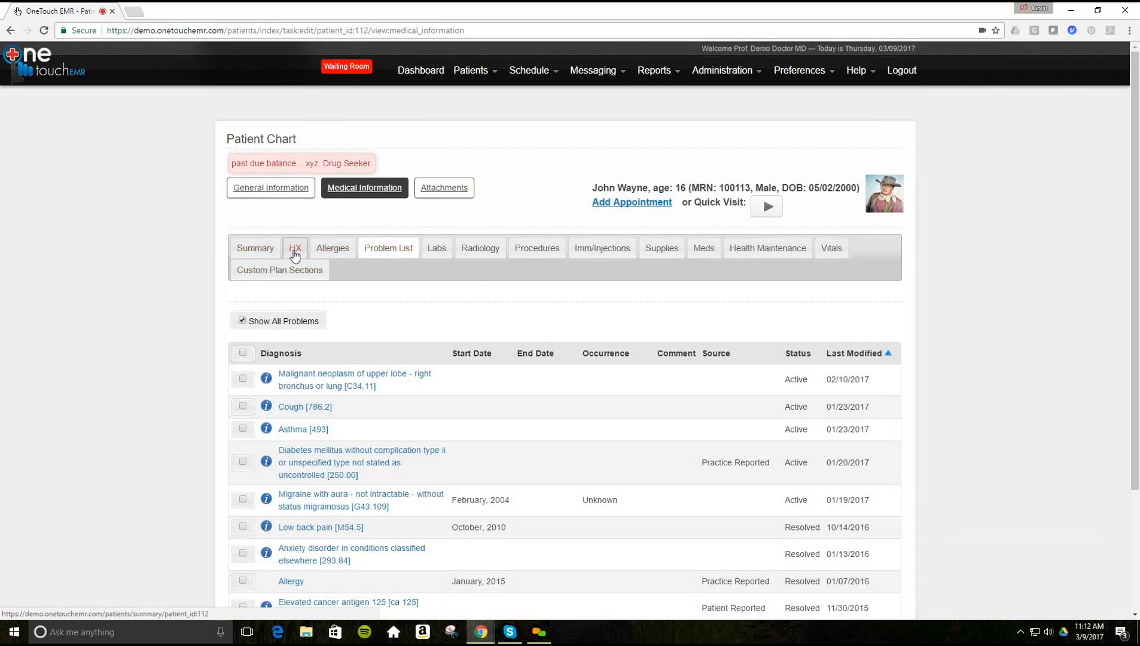
{"action": "left_click", "coordinate": [307, 251]}
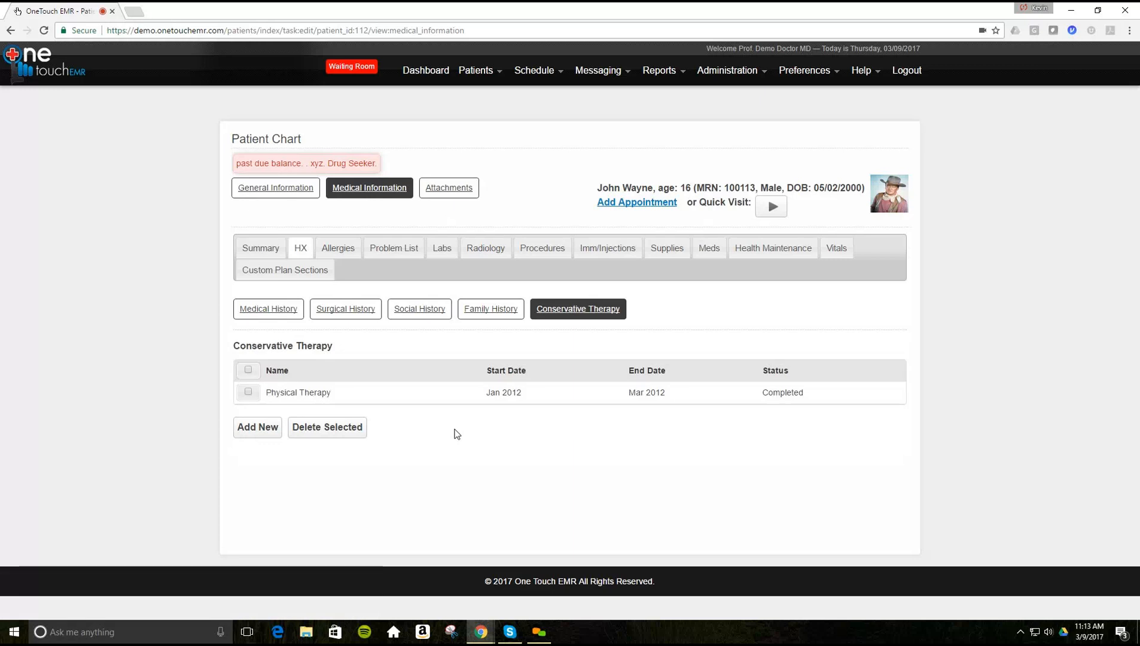
{"action": "left_click", "coordinate": [261, 432]}
- Review the allergies, problem list, procedures and immunizations, then open the chart's Attachments
{"action": "left_click", "coordinate": [338, 250]}
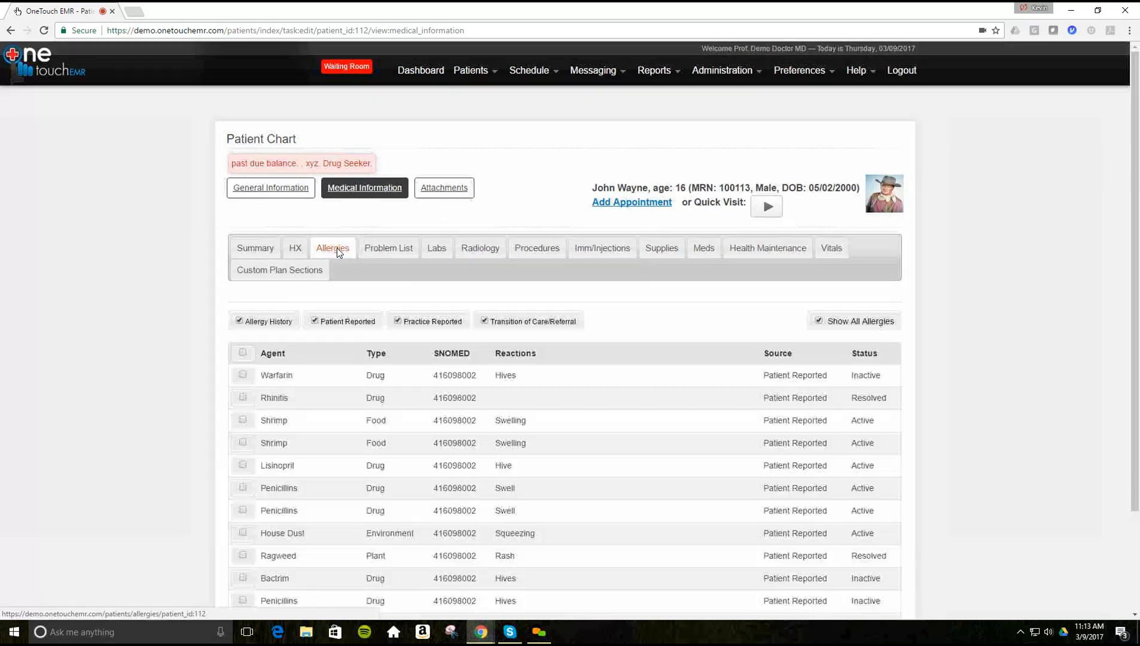
{"action": "left_click", "coordinate": [390, 250]}
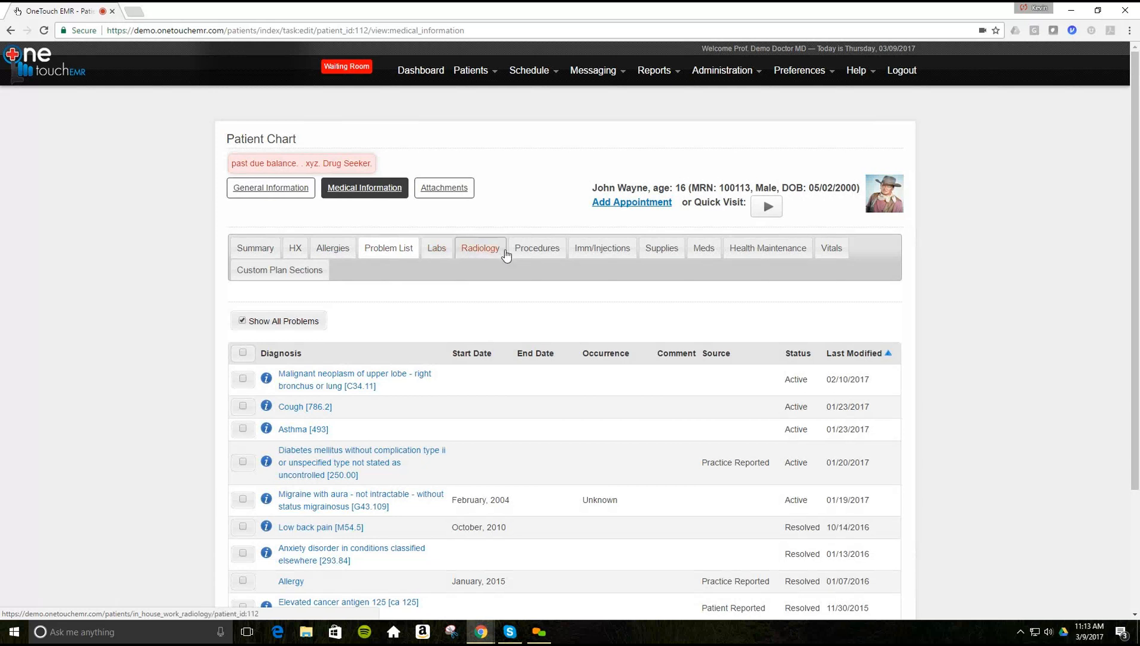
{"action": "left_click", "coordinate": [533, 253]}
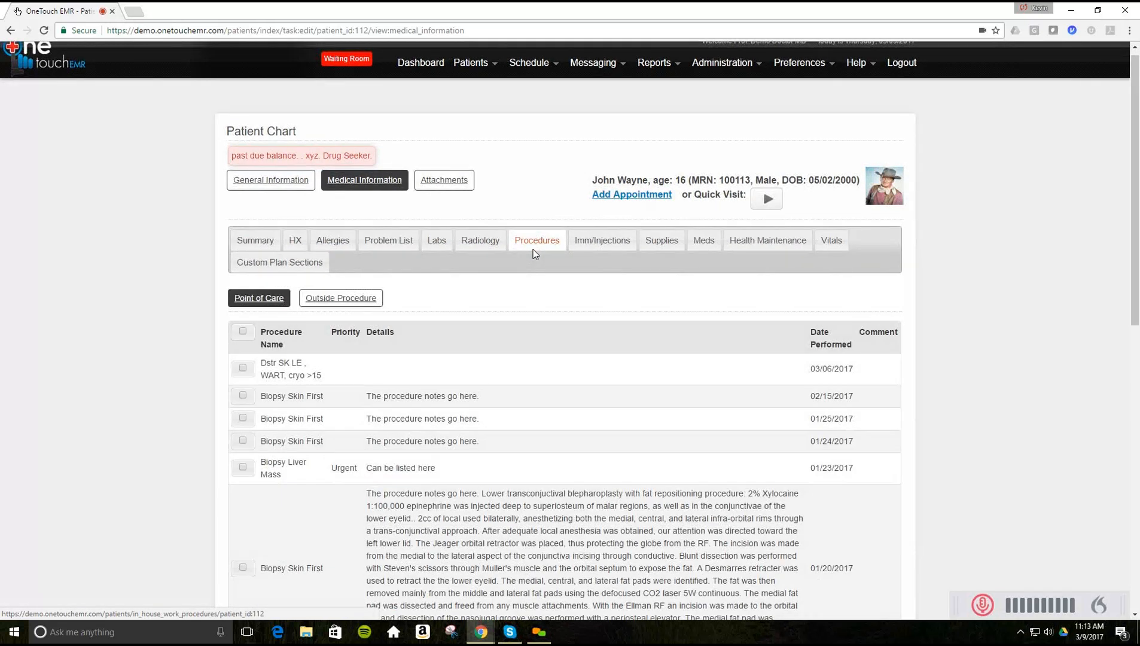
{"action": "left_click", "coordinate": [622, 244]}
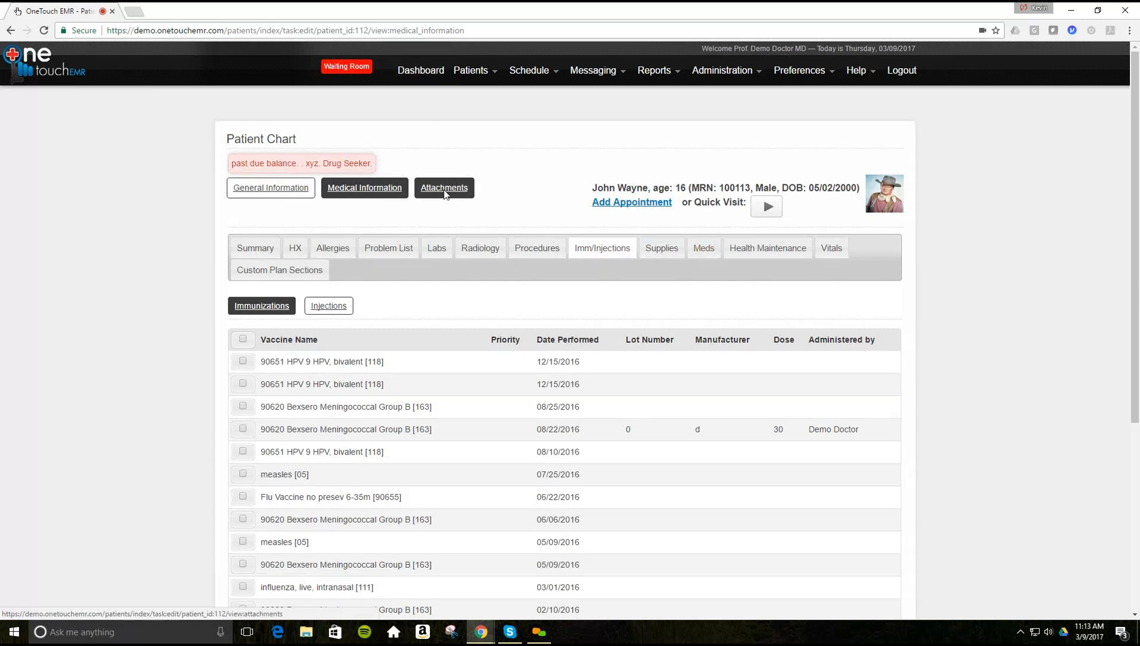
{"action": "left_click", "coordinate": [444, 192]}
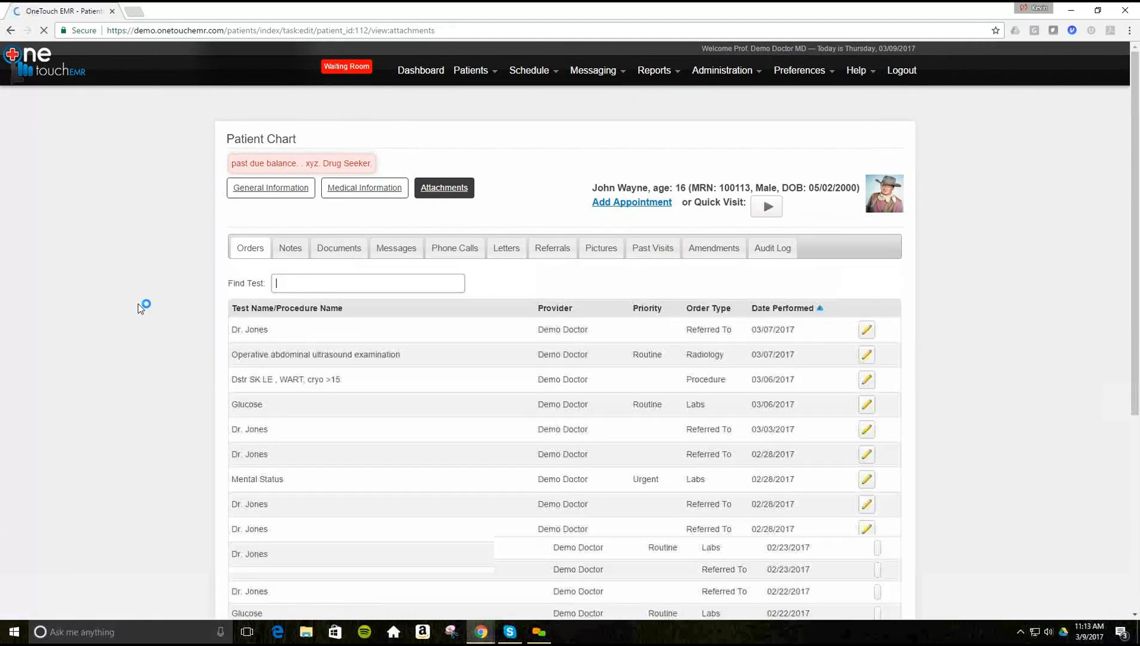
- Browse the patient's Notes, Documents and Messages attachments, ending on the Phone Calls log
{"action": "scroll", "coordinate": [142, 305], "scroll_direction": "down", "scroll_amount": 1}
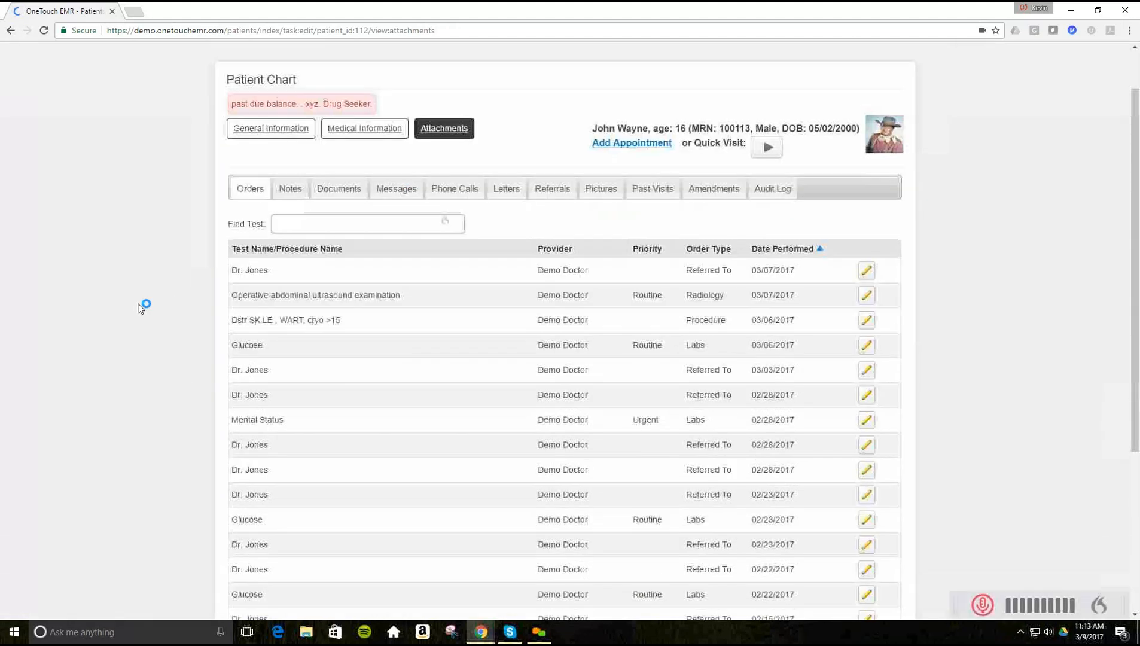
{"action": "left_click", "coordinate": [292, 190]}
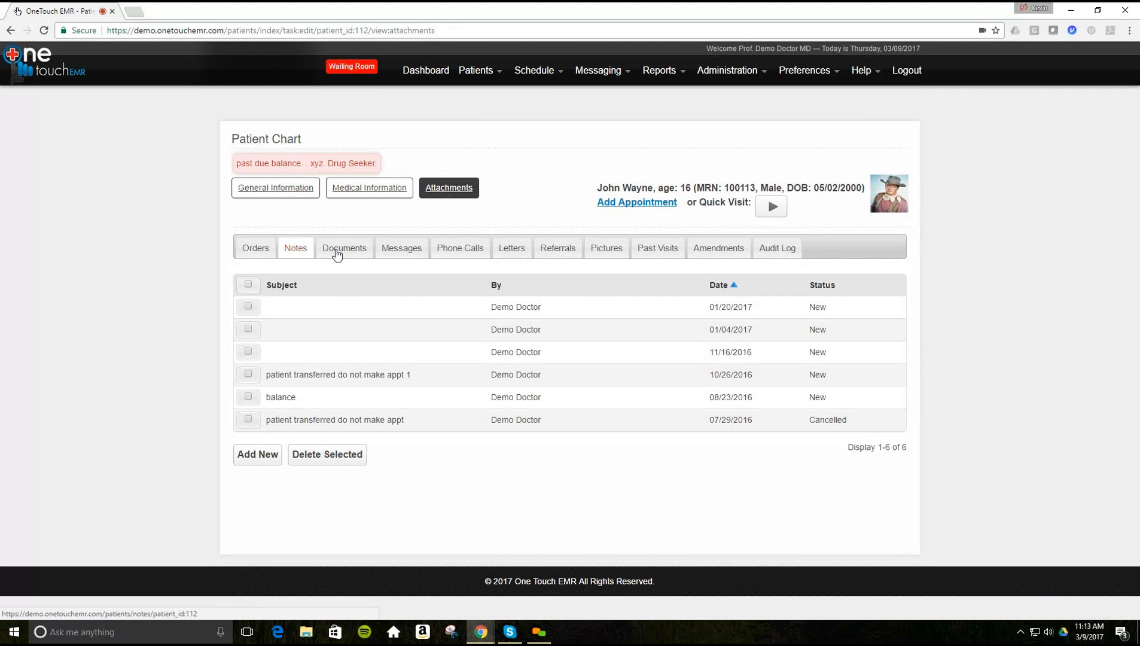
{"action": "left_click", "coordinate": [337, 254]}
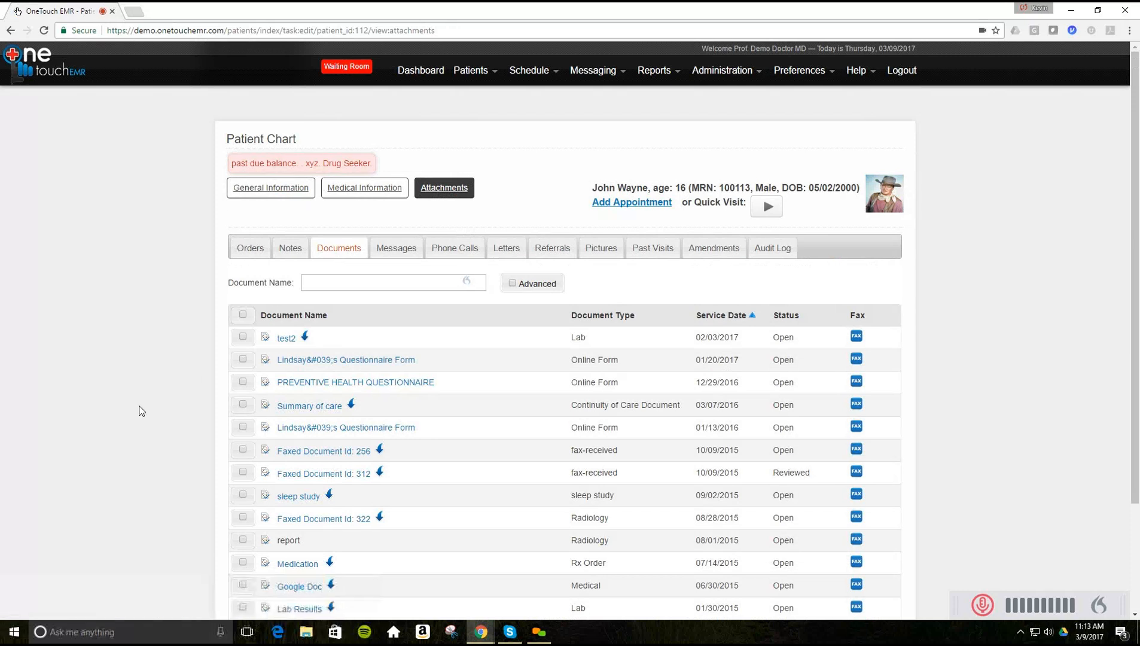
{"action": "scroll", "coordinate": [293, 395], "scroll_direction": "down", "scroll_amount": 1}
{"action": "scroll", "coordinate": [293, 395], "scroll_direction": "down", "scroll_amount": 1}
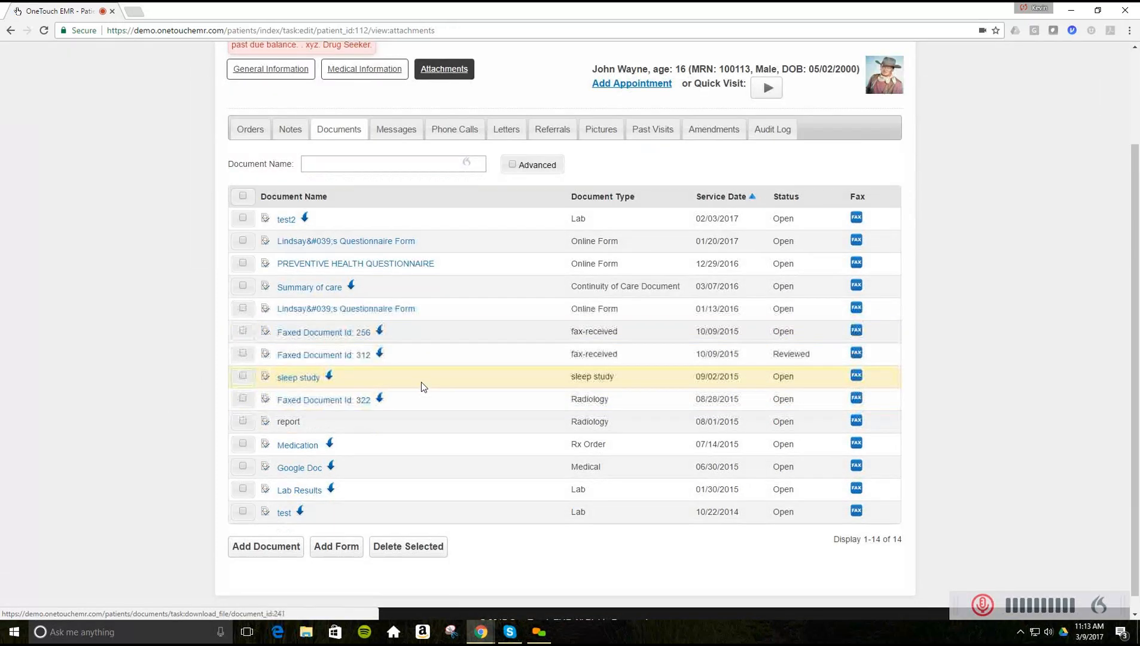
{"action": "scroll", "coordinate": [424, 387], "scroll_direction": "up", "scroll_amount": 1}
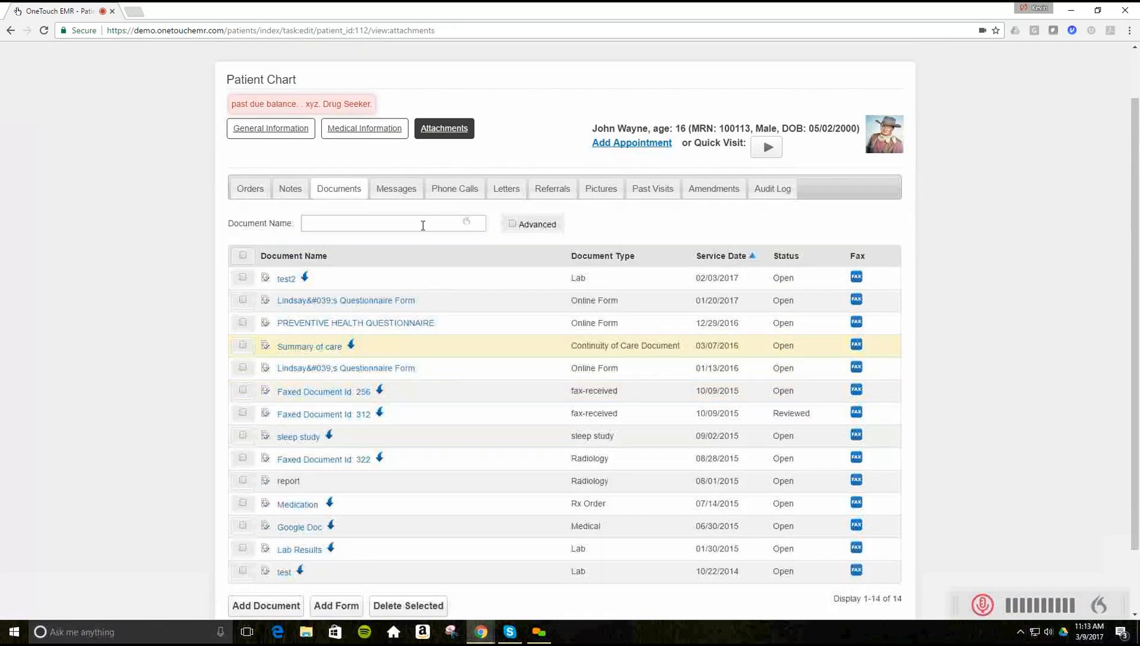
{"action": "left_click", "coordinate": [396, 194]}
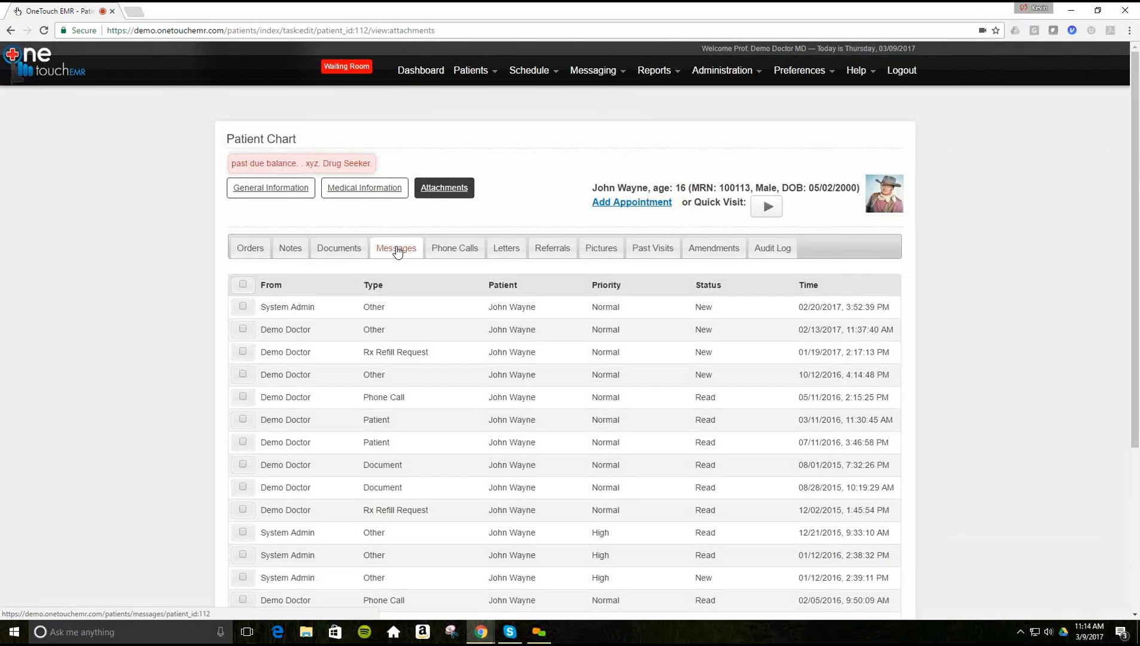
{"action": "left_click", "coordinate": [449, 254]}
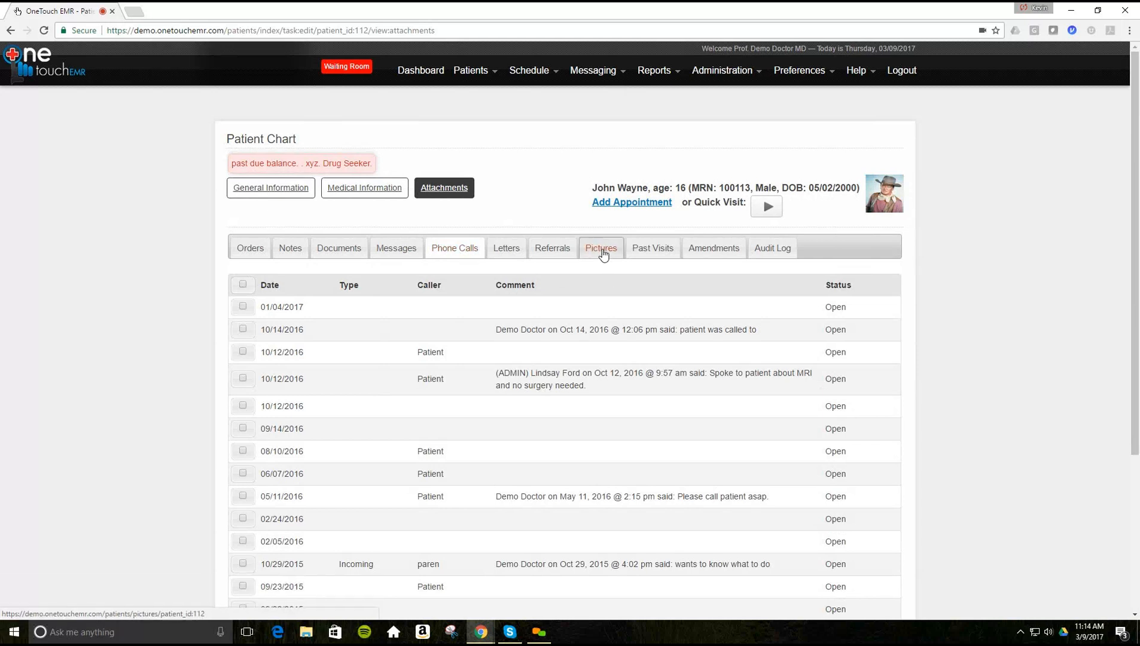
- Review the patient's Pictures and Past Visits list, then return to the main dashboard
{"action": "left_click", "coordinate": [602, 250]}
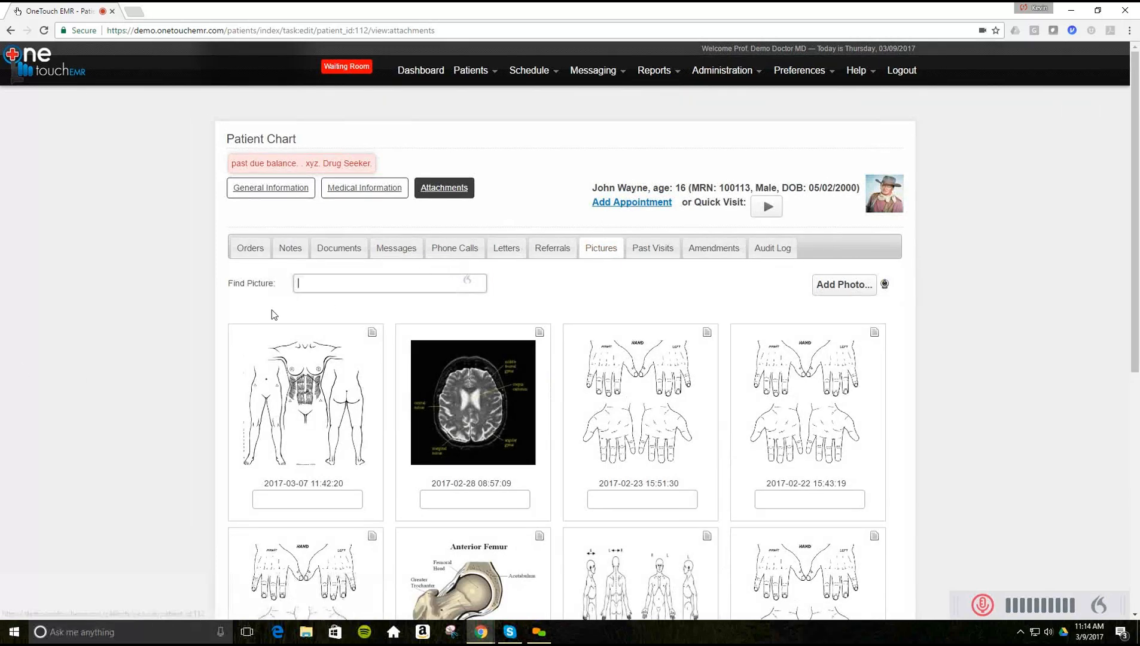
{"action": "scroll", "coordinate": [158, 336], "scroll_direction": "down", "scroll_amount": 1}
{"action": "scroll", "coordinate": [157, 339], "scroll_direction": "down", "scroll_amount": 2}
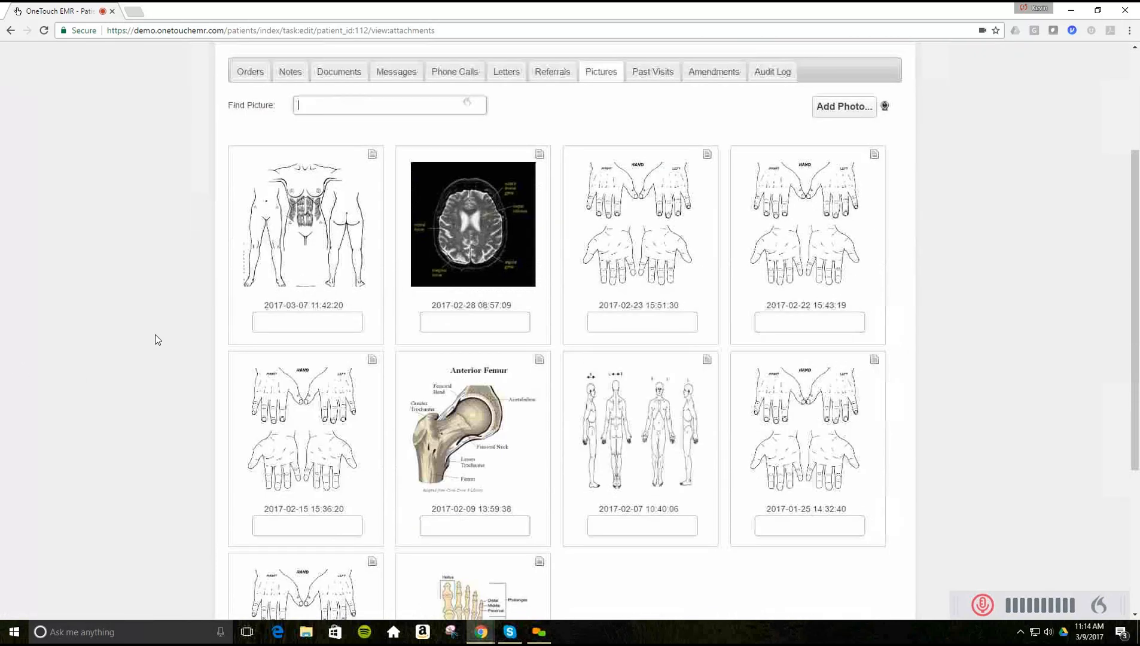
{"action": "scroll", "coordinate": [157, 338], "scroll_direction": "down", "scroll_amount": 4}
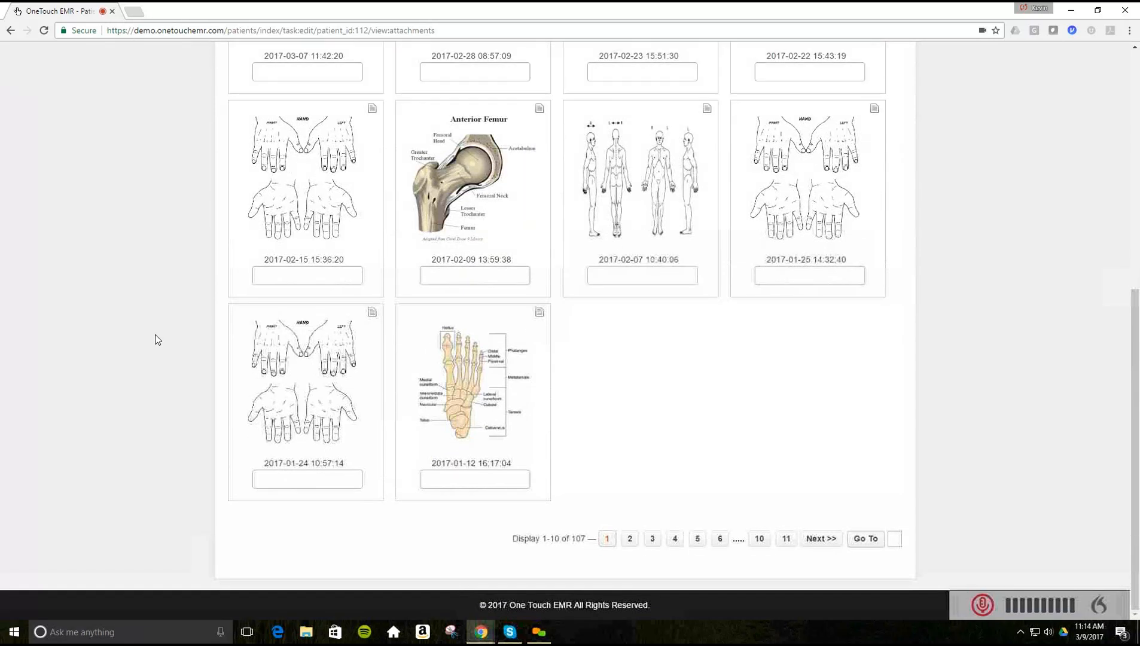
{"action": "scroll", "coordinate": [156, 339], "scroll_direction": "up", "scroll_amount": 3}
{"action": "scroll", "coordinate": [157, 339], "scroll_direction": "up", "scroll_amount": 3}
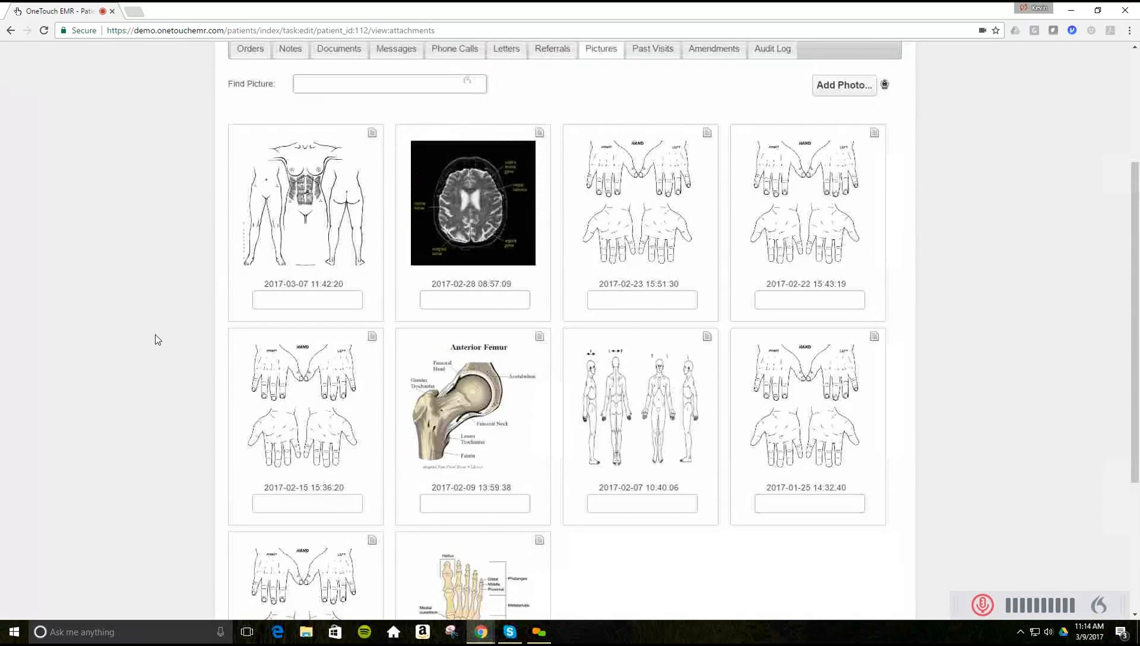
{"action": "left_click", "coordinate": [648, 178]}
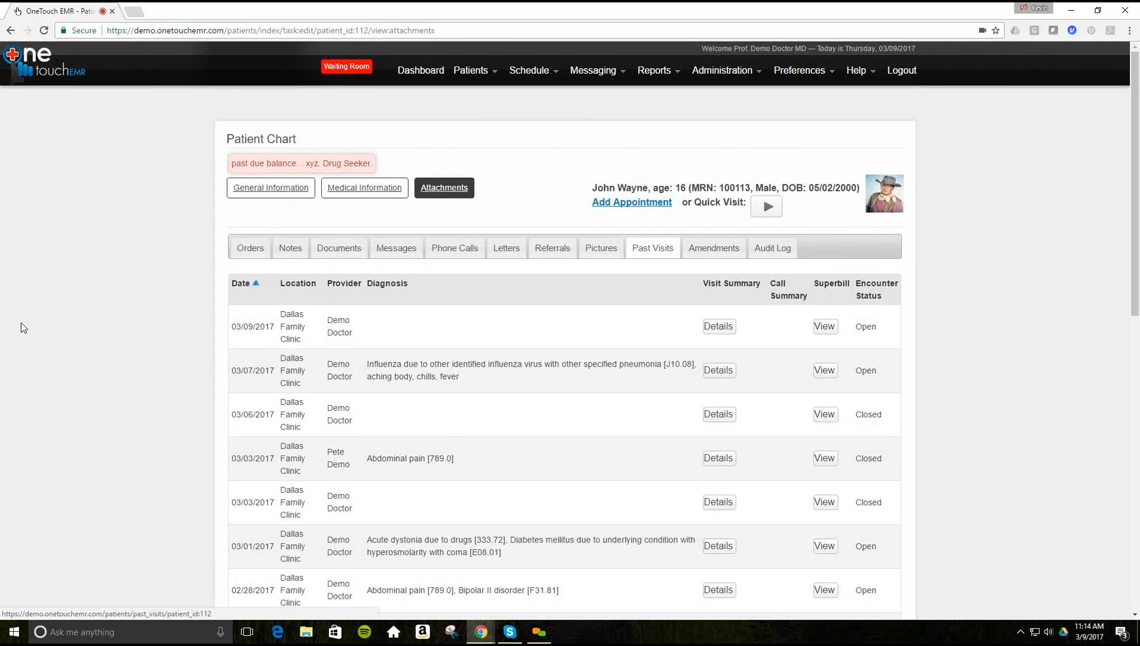
{"action": "left_click", "coordinate": [419, 76]}
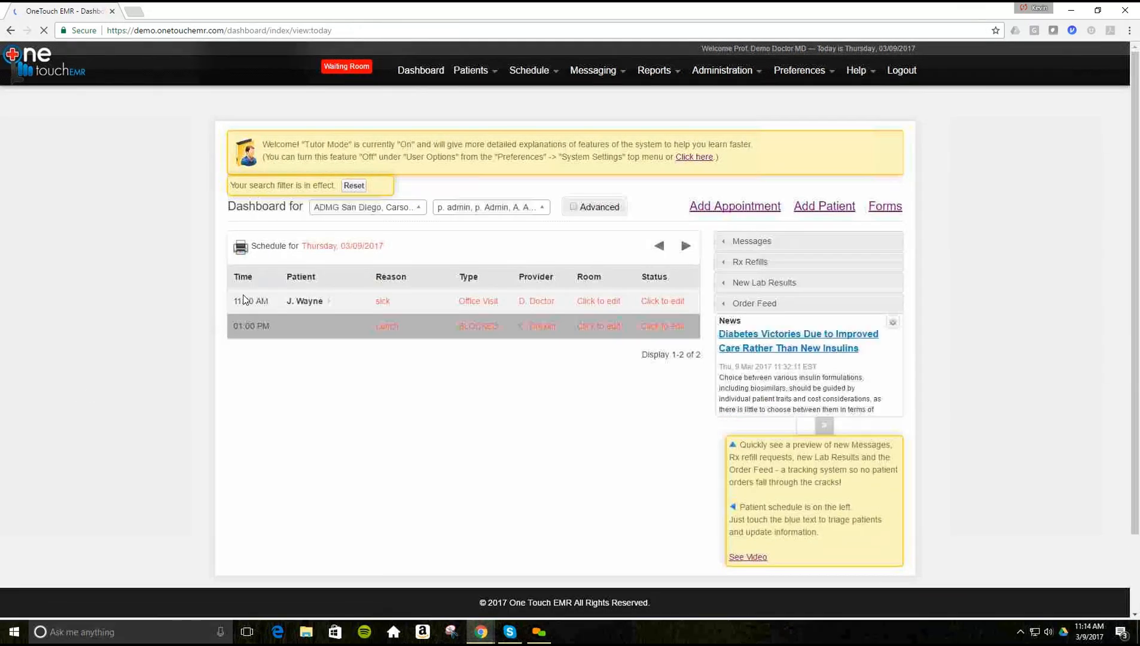
{"action": "left_click", "coordinate": [310, 301]}
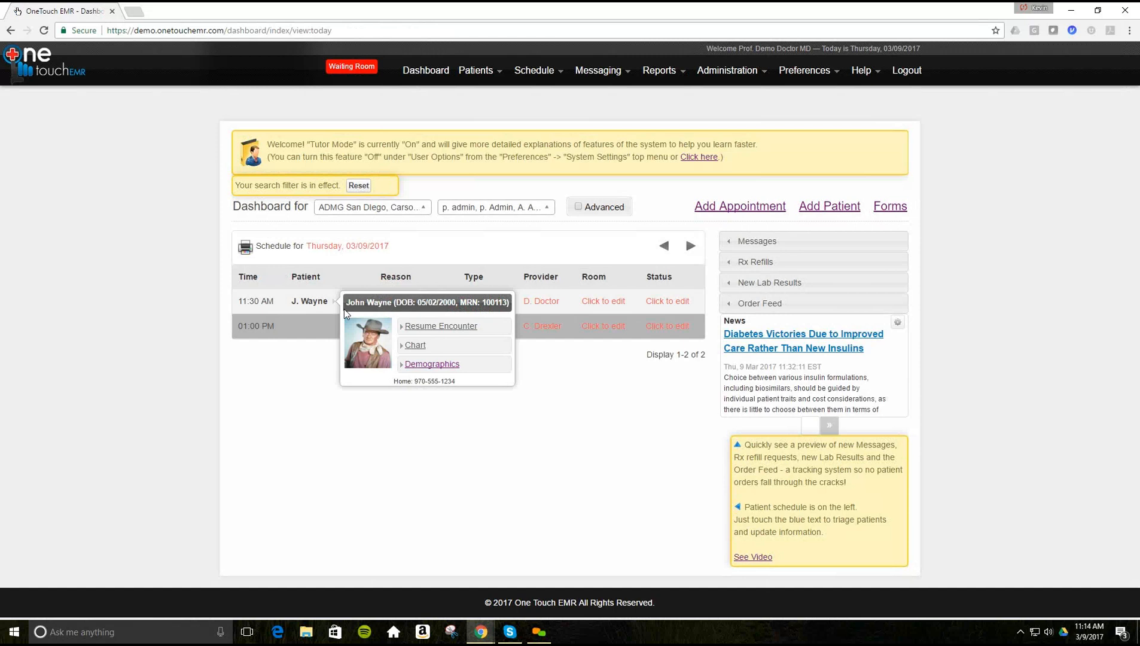
{"action": "left_click", "coordinate": [418, 349]}
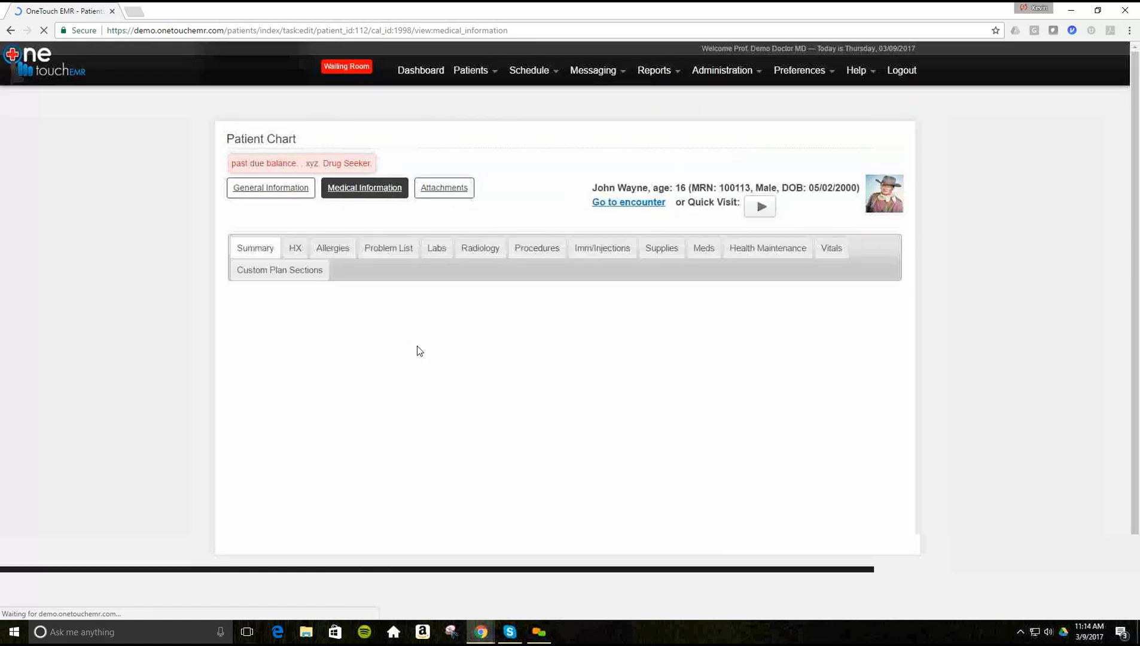
{"action": "scroll", "coordinate": [431, 307], "scroll_direction": "down", "scroll_amount": 10}
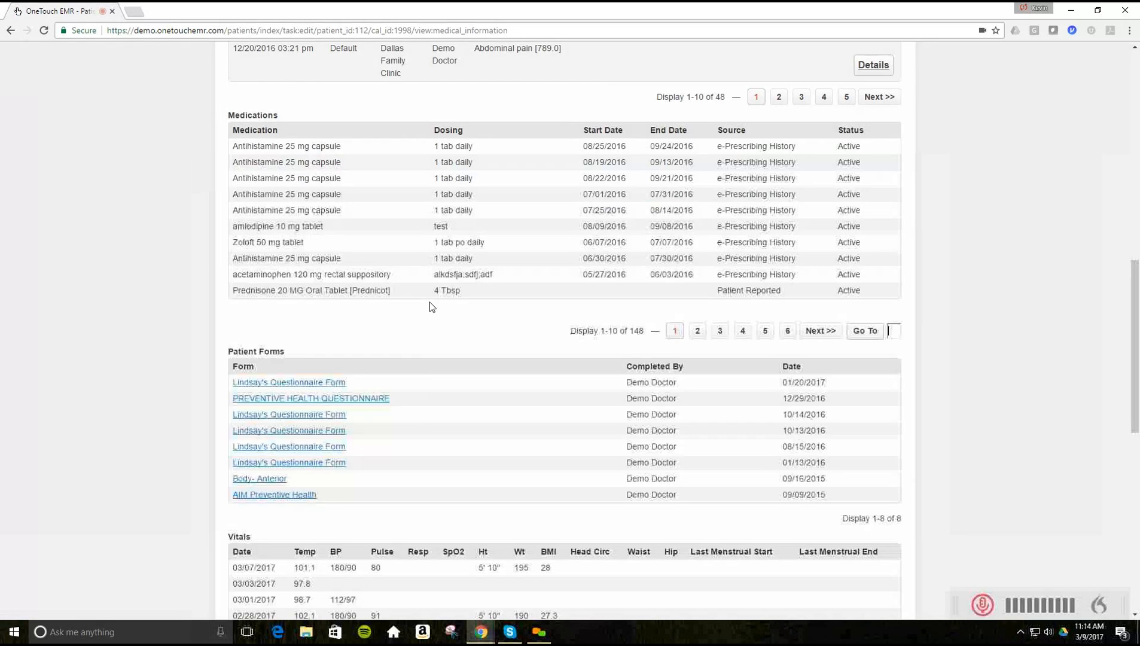
{"action": "scroll", "coordinate": [141, 341], "scroll_direction": "up", "scroll_amount": 10}
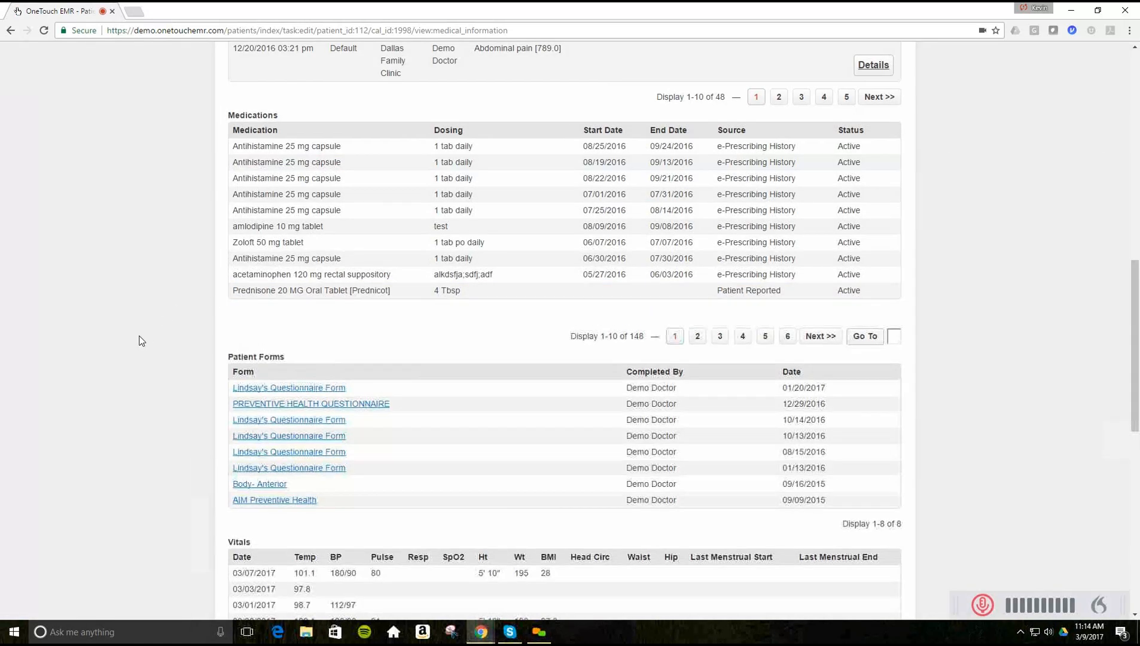
{"action": "scroll", "coordinate": [139, 340], "scroll_direction": "down", "scroll_amount": 2}
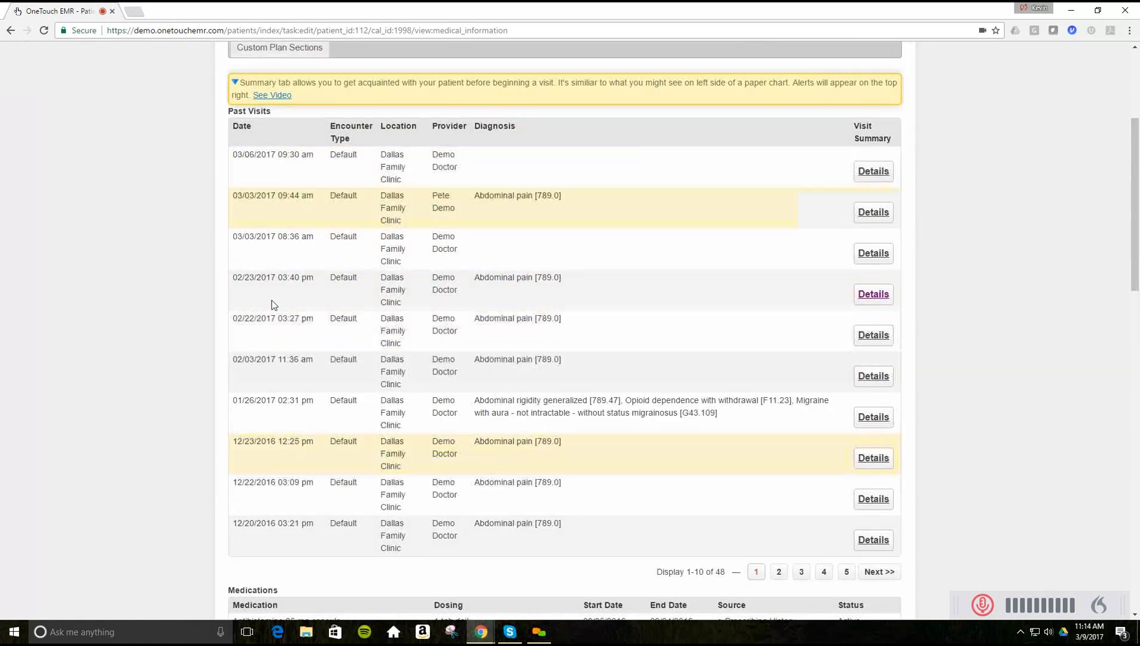
{"action": "scroll", "coordinate": [616, 554], "scroll_direction": "down", "scroll_amount": 1}
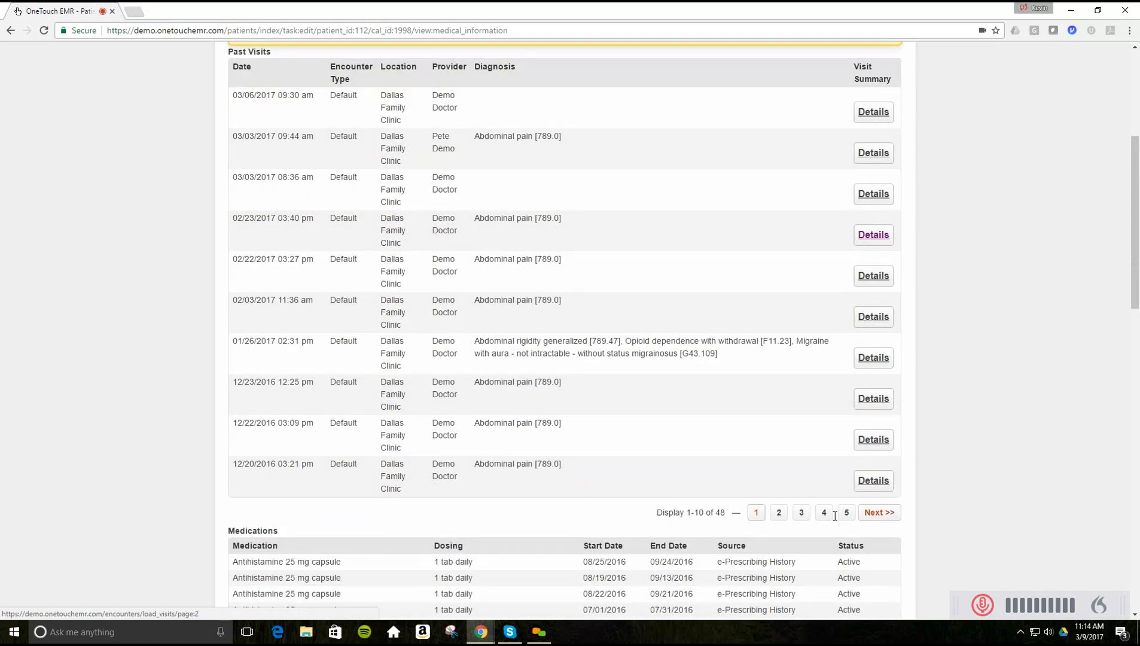
{"action": "scroll", "coordinate": [130, 473], "scroll_direction": "down", "scroll_amount": 1}
{"action": "scroll", "coordinate": [132, 478], "scroll_direction": "down", "scroll_amount": 7}
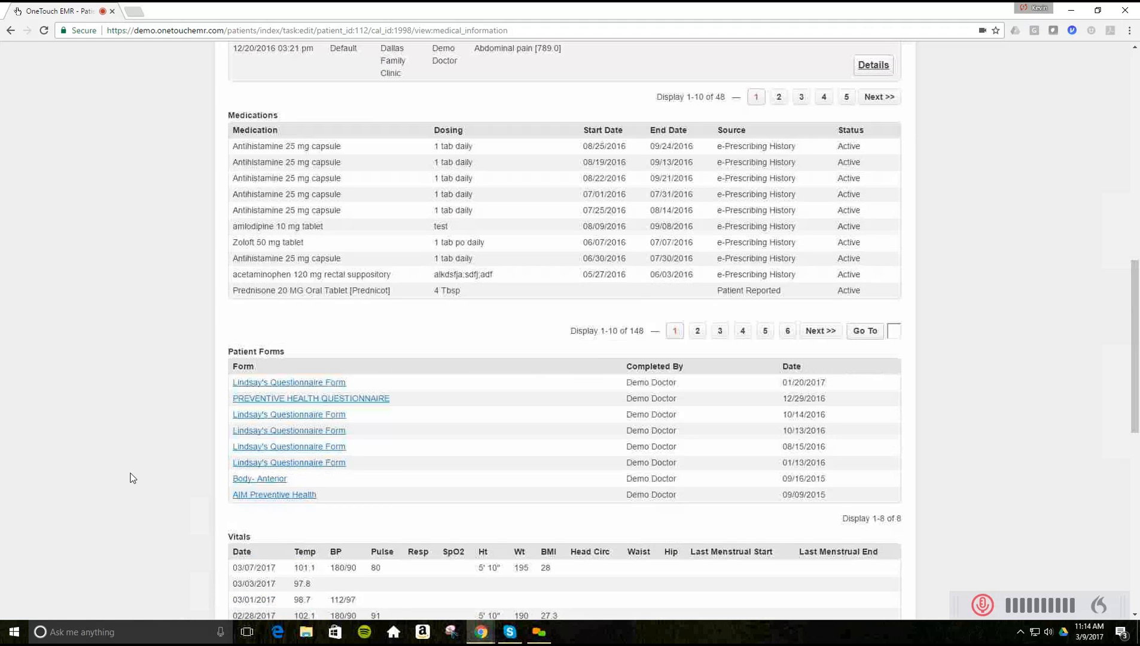
{"action": "scroll", "coordinate": [132, 478], "scroll_direction": "down", "scroll_amount": 4}
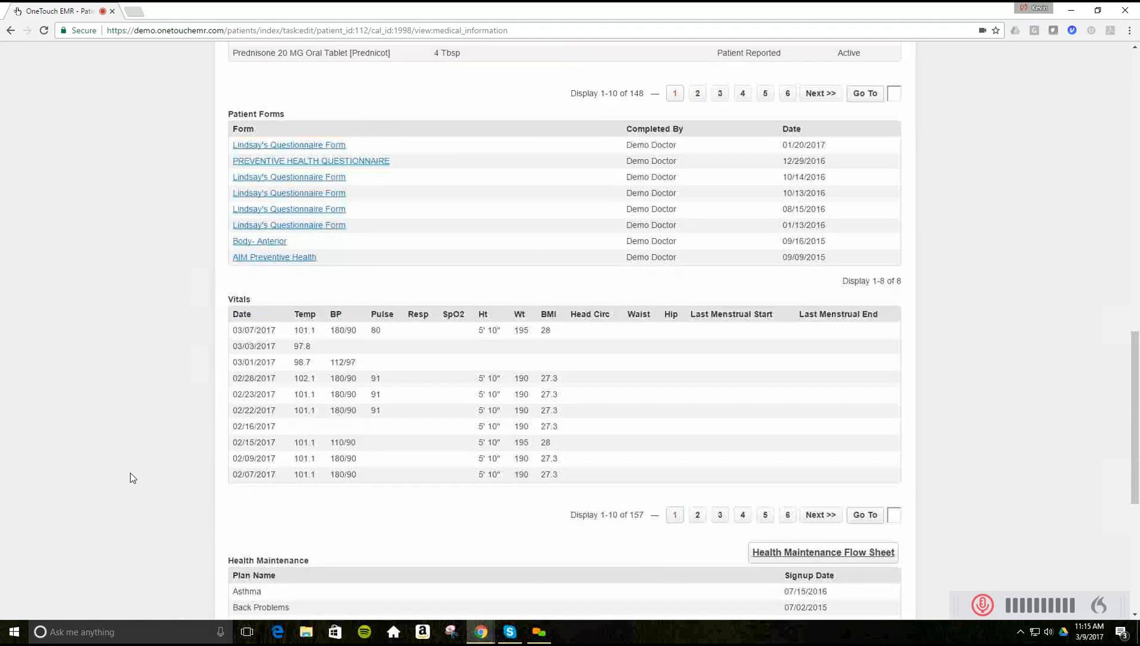
{"action": "scroll", "coordinate": [132, 477], "scroll_direction": "down", "scroll_amount": 6}
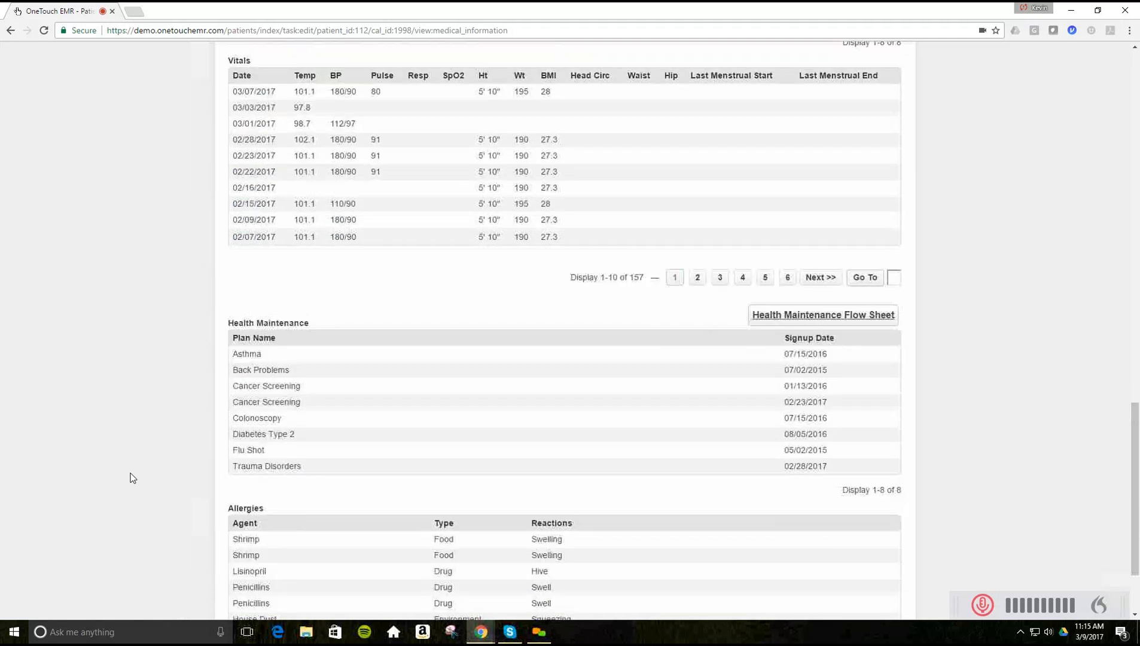
{"action": "scroll", "coordinate": [132, 478], "scroll_direction": "up", "scroll_amount": 10}
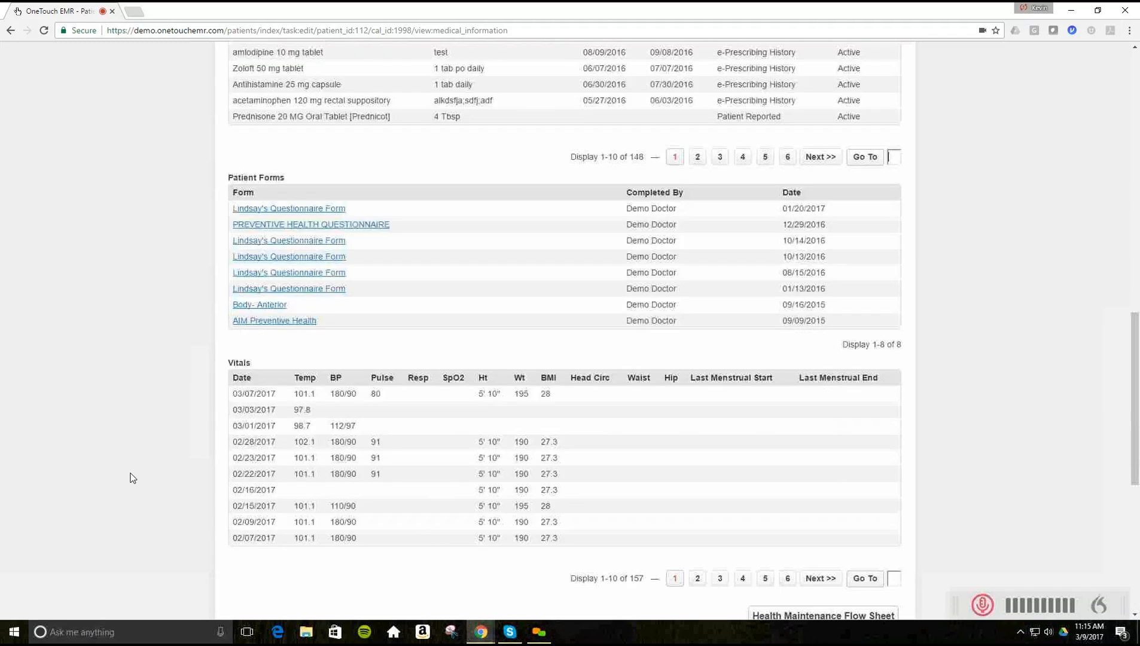
{"action": "scroll", "coordinate": [133, 478], "scroll_direction": "up", "scroll_amount": 8}
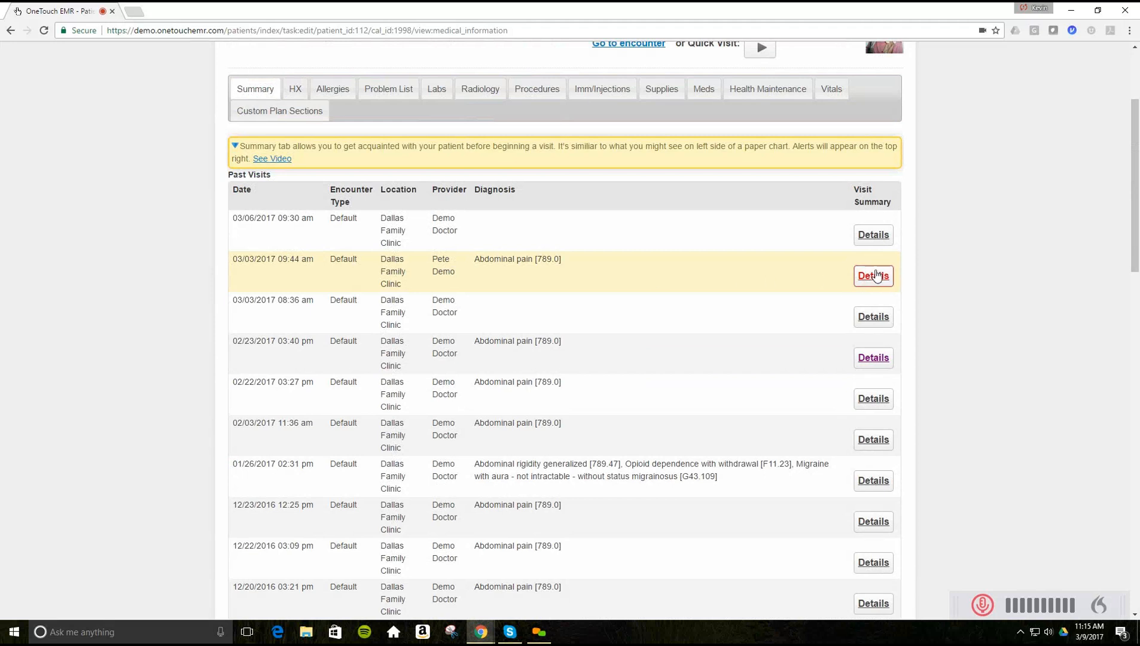
{"action": "left_click", "coordinate": [872, 275]}
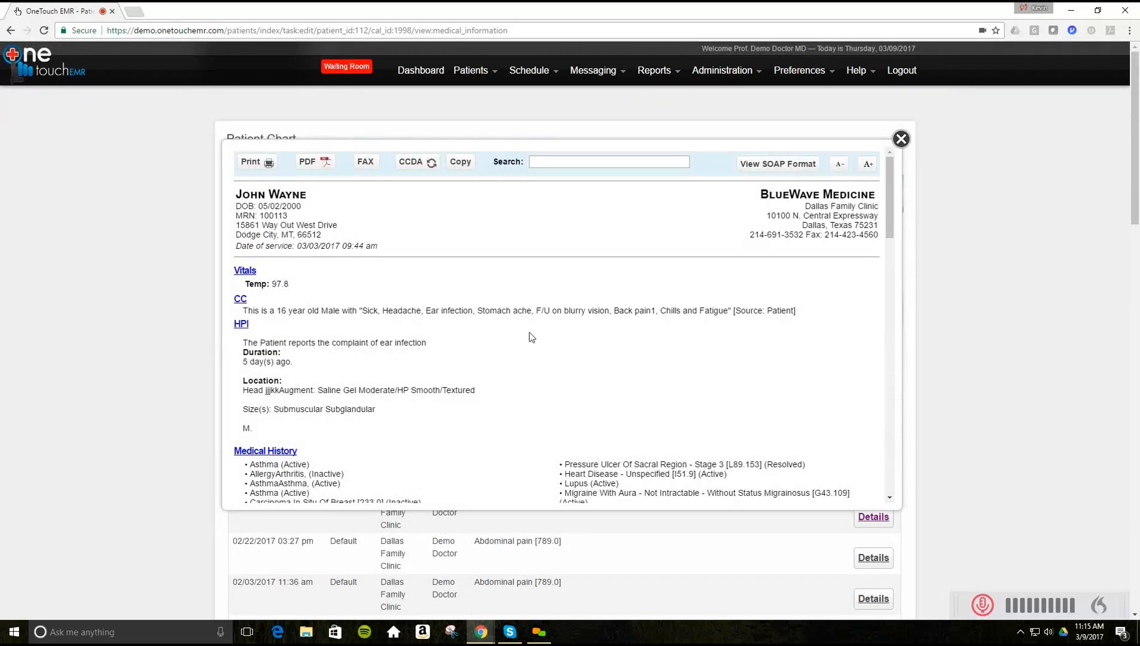
{"action": "scroll", "coordinate": [532, 337], "scroll_direction": "down", "scroll_amount": 4}
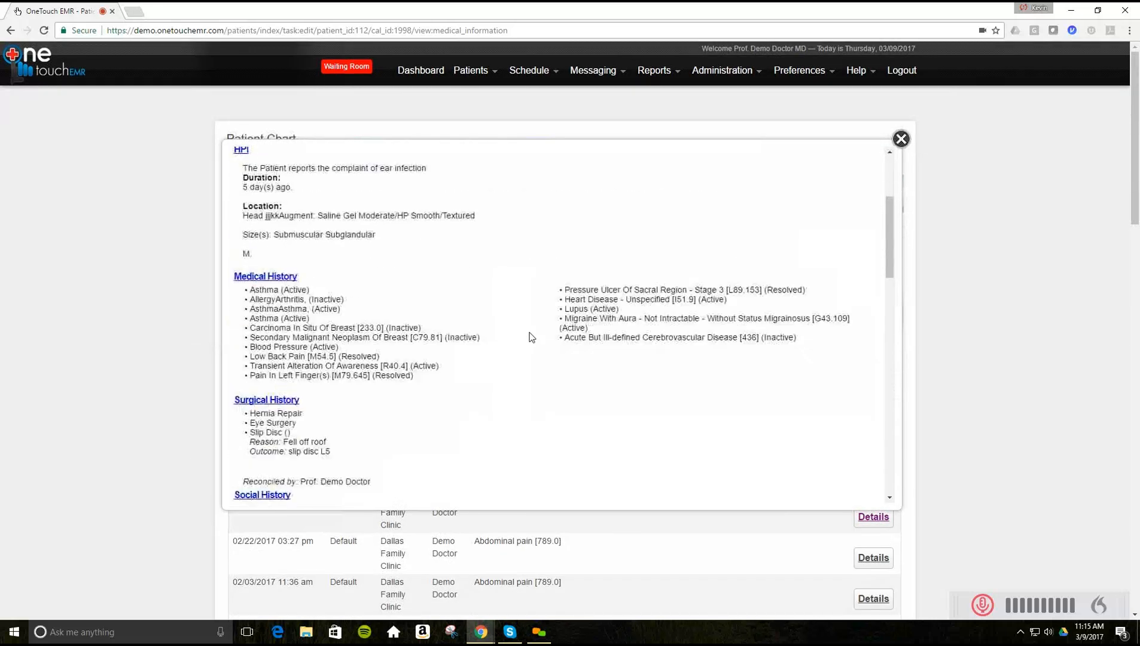
{"action": "scroll", "coordinate": [532, 337], "scroll_direction": "down", "scroll_amount": 3}
{"action": "scroll", "coordinate": [532, 337], "scroll_direction": "up", "scroll_amount": 7}
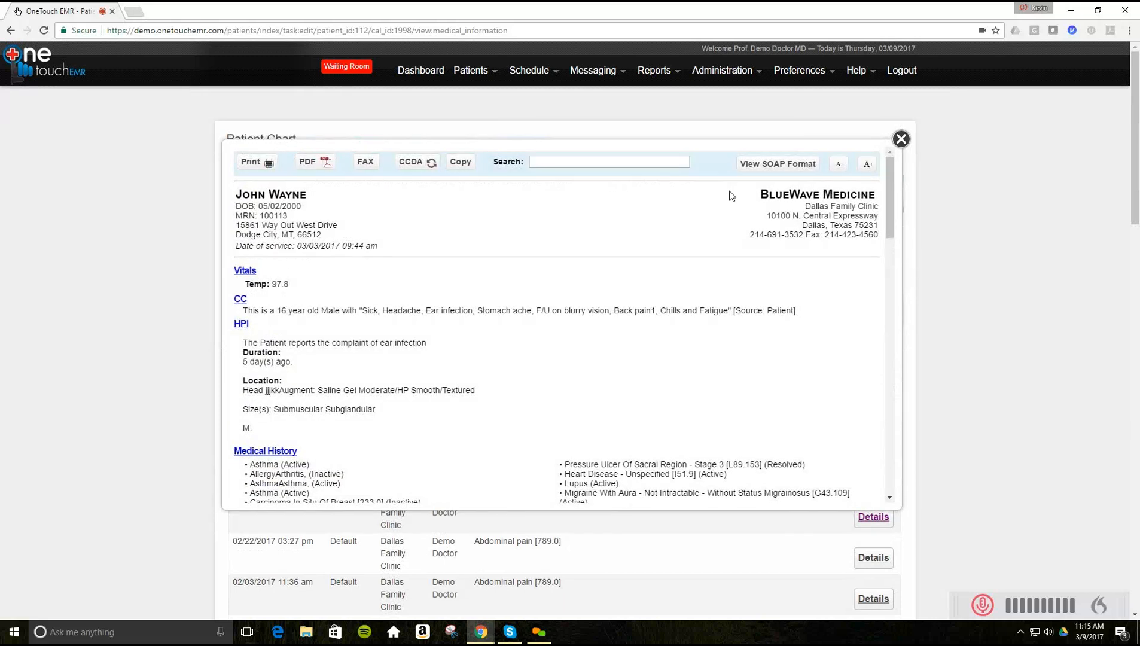
{"action": "left_click", "coordinate": [750, 166]}
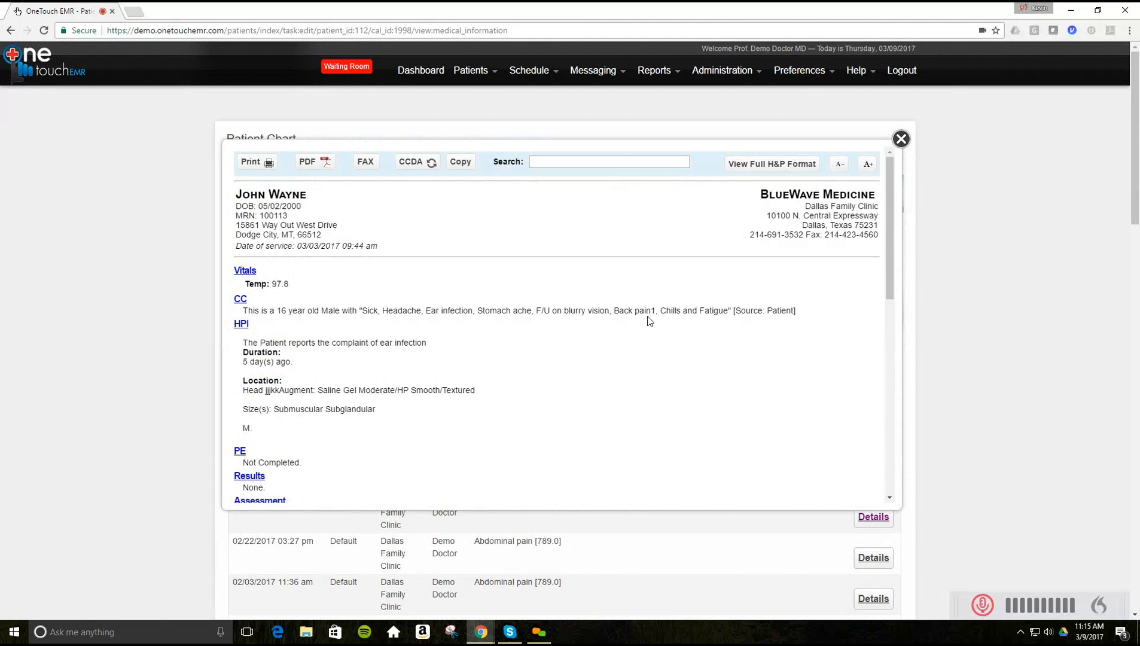
{"action": "scroll", "coordinate": [649, 321], "scroll_direction": "down", "scroll_amount": 4}
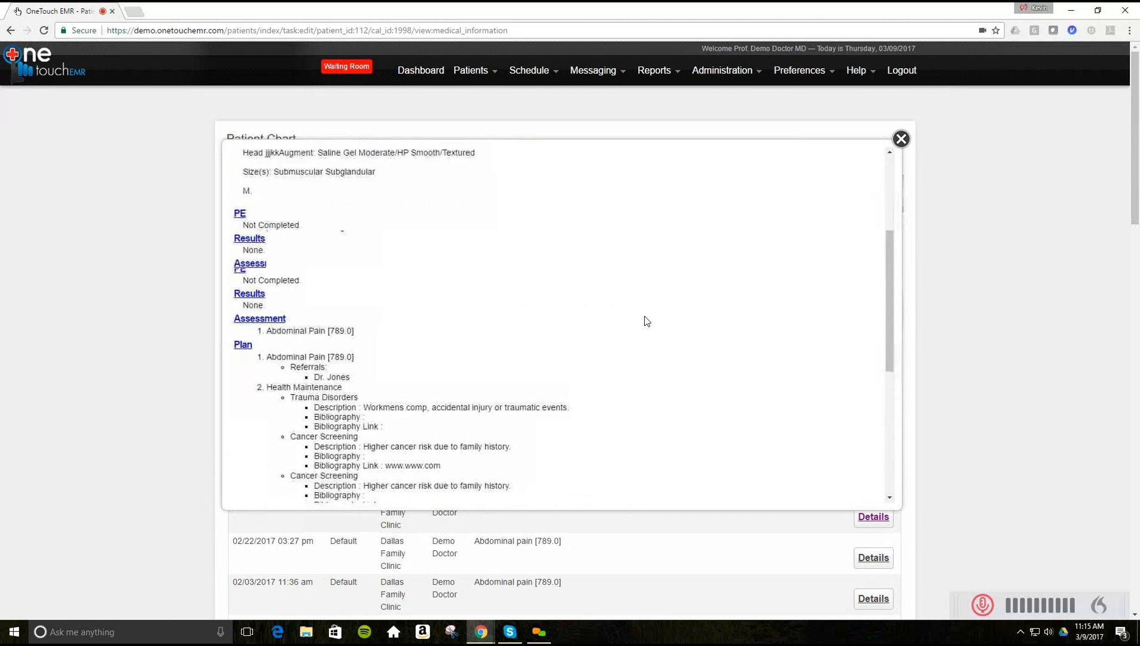
{"action": "scroll", "coordinate": [646, 321], "scroll_direction": "down", "scroll_amount": 7}
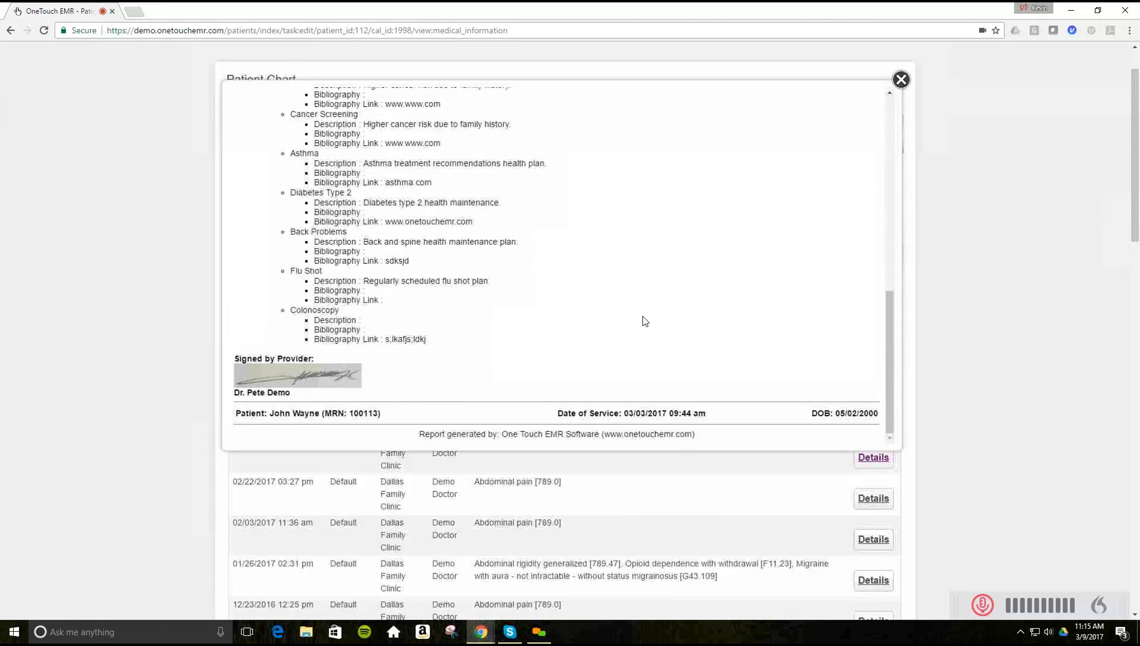
{"action": "scroll", "coordinate": [644, 321], "scroll_direction": "up", "scroll_amount": 10}
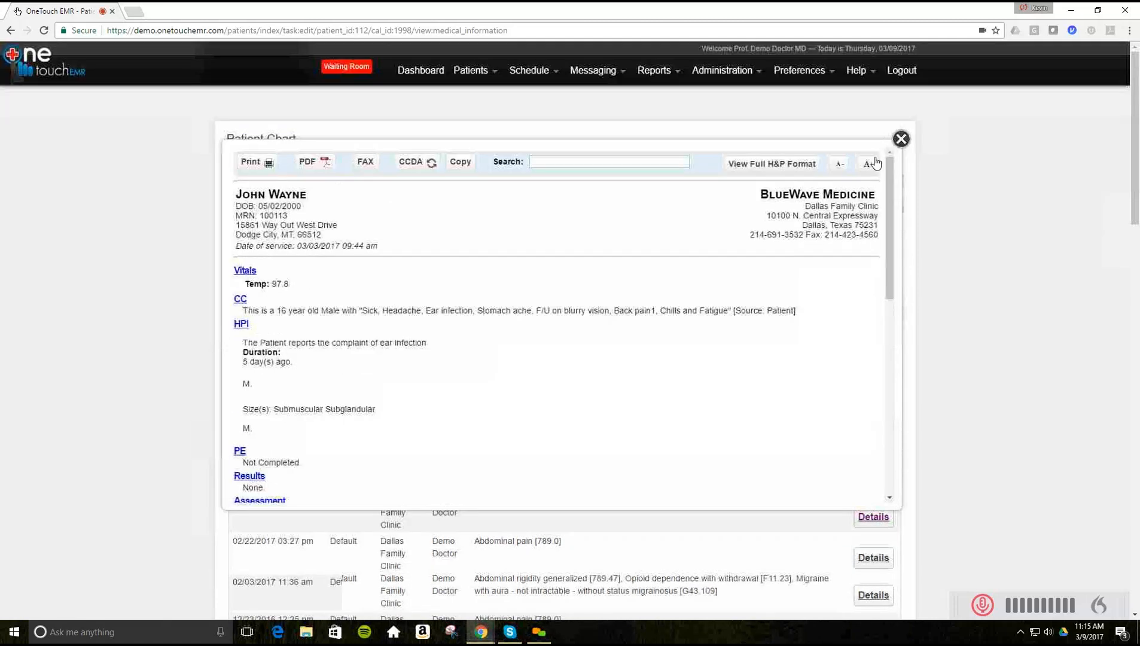
{"action": "left_click", "coordinate": [901, 140]}
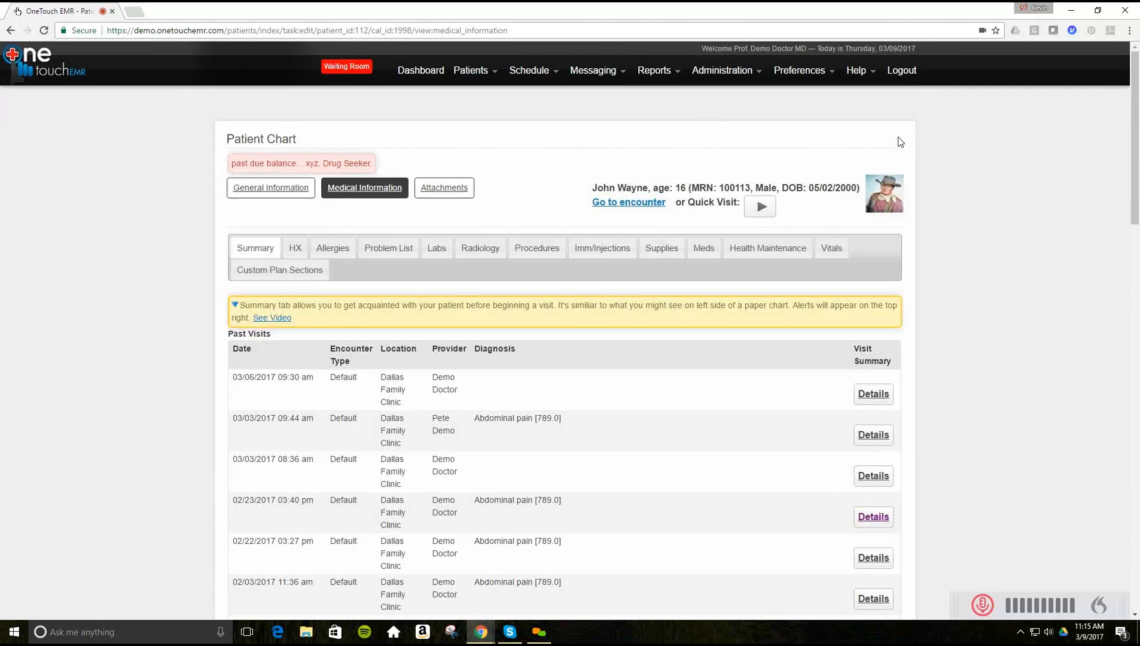
- Go to John Wayne's 03/09/2017 encounter and review its Summary down to the Past Visits table
{"action": "left_click", "coordinate": [608, 204]}
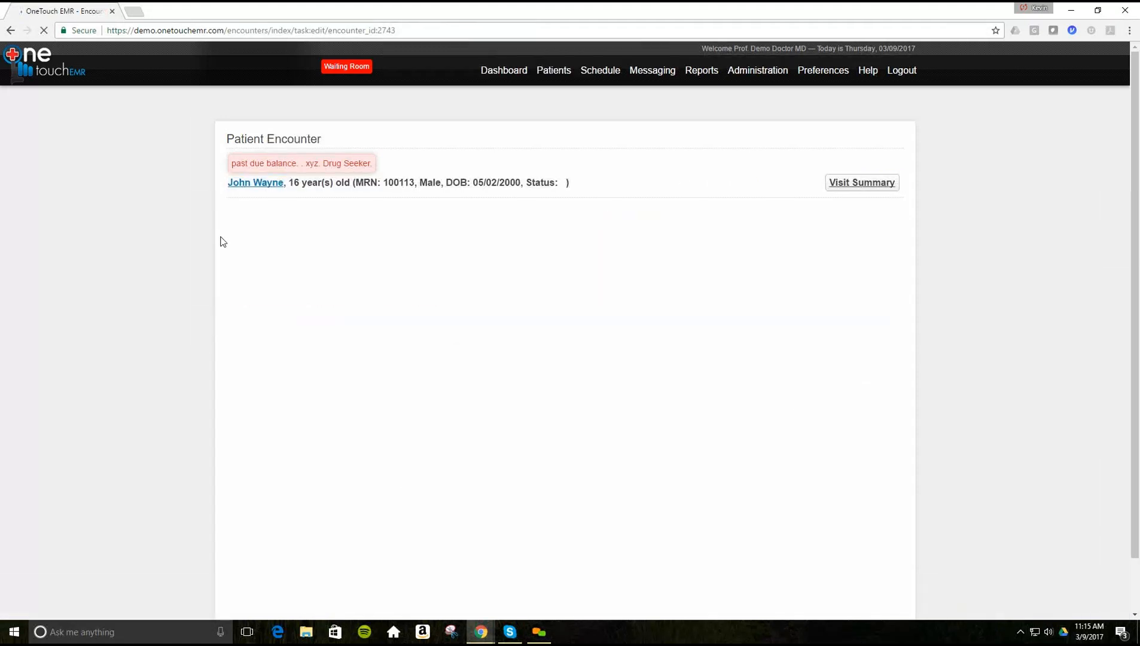
{"action": "scroll", "coordinate": [221, 238], "scroll_direction": "down", "scroll_amount": 13}
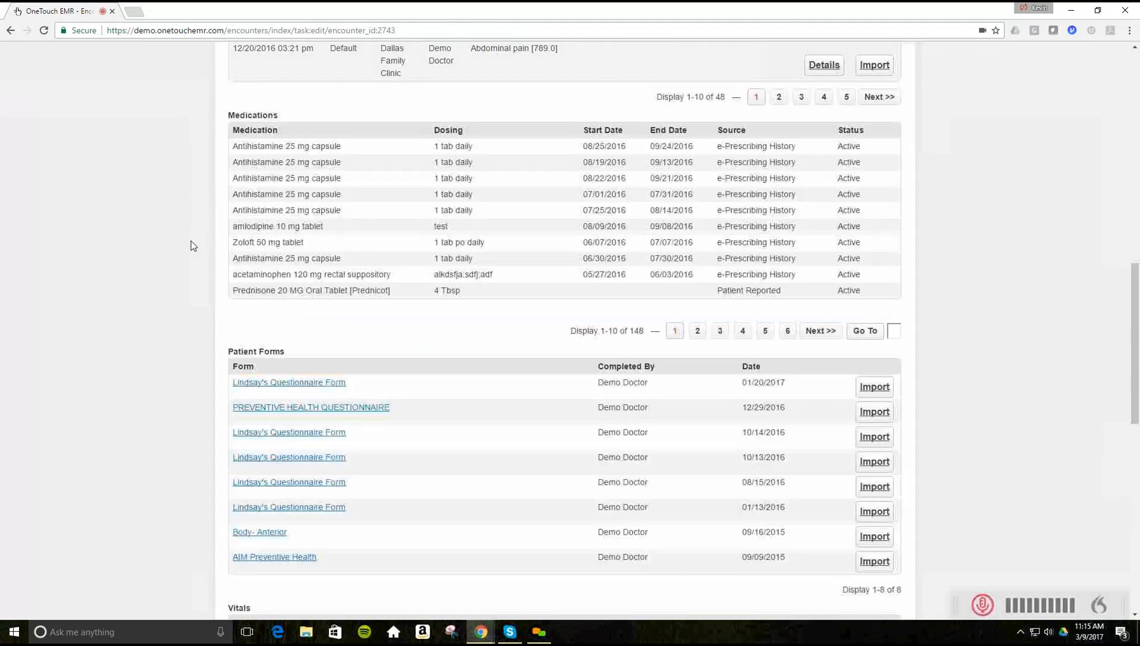
{"action": "scroll", "coordinate": [190, 242], "scroll_direction": "up", "scroll_amount": 7}
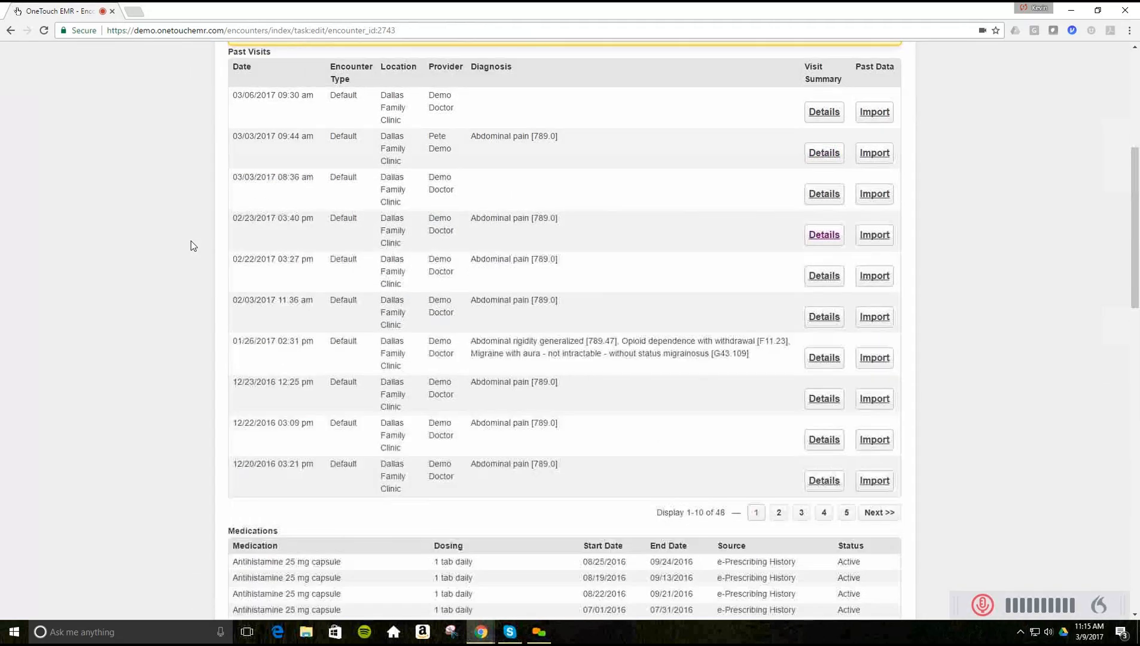
{"action": "scroll", "coordinate": [191, 241], "scroll_direction": "up", "scroll_amount": 1}
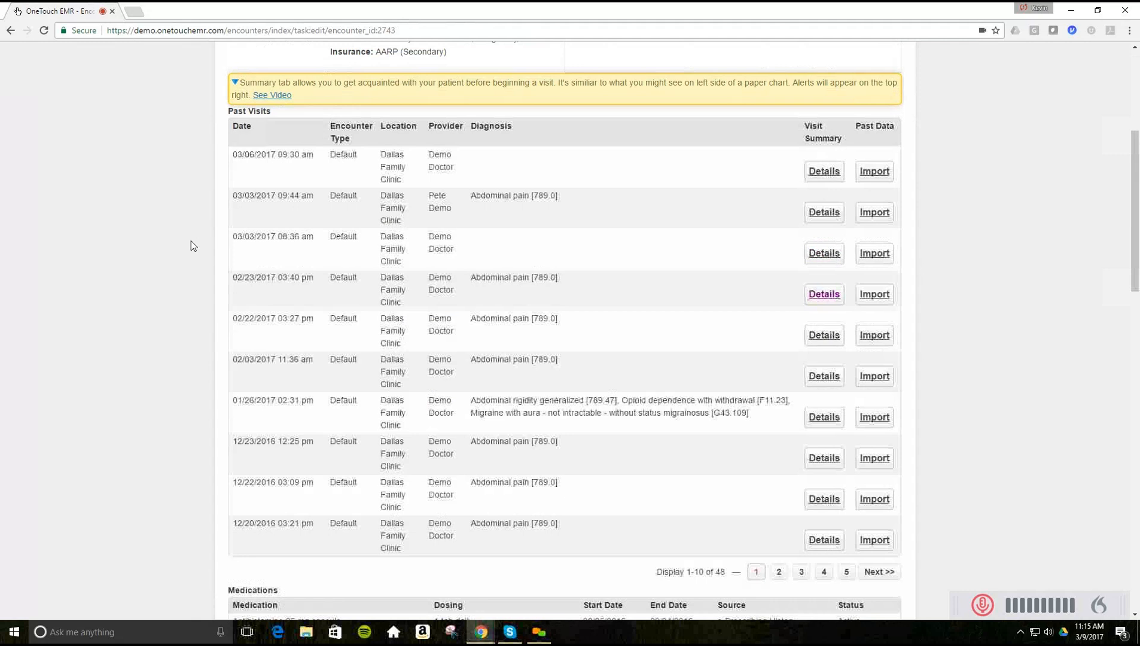
{"action": "scroll", "coordinate": [191, 241], "scroll_direction": "up", "scroll_amount": 1}
{"action": "scroll", "coordinate": [191, 241], "scroll_direction": "up", "scroll_amount": 1}
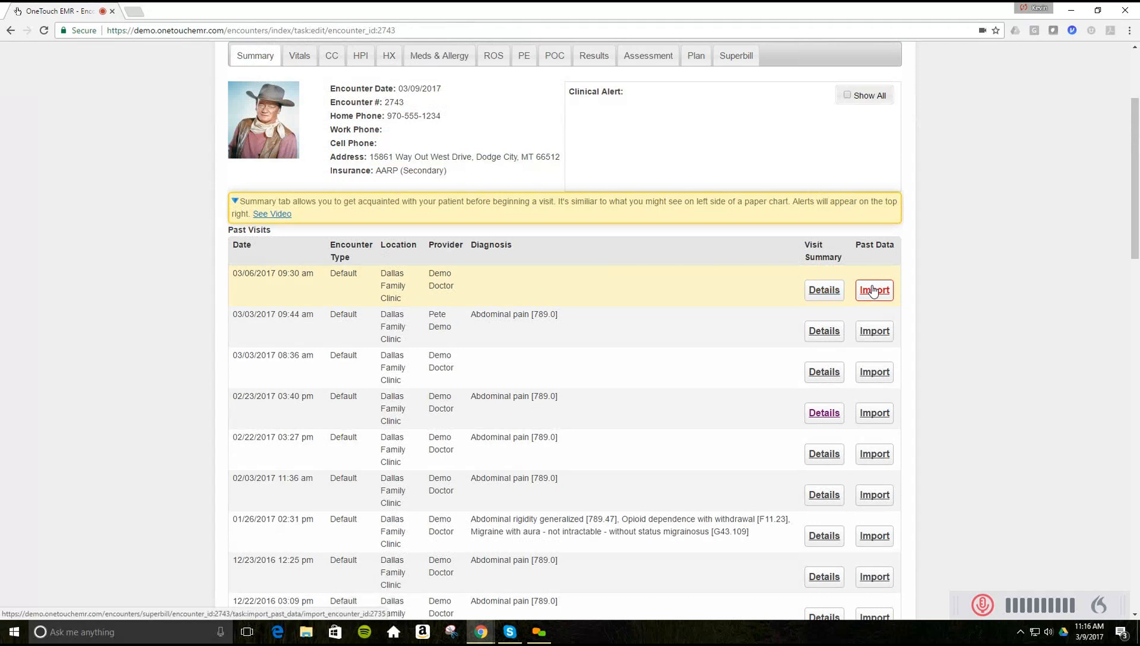
- Open a past visit's import options, cancel without importing, then open the administration options
{"action": "left_click", "coordinate": [872, 332]}
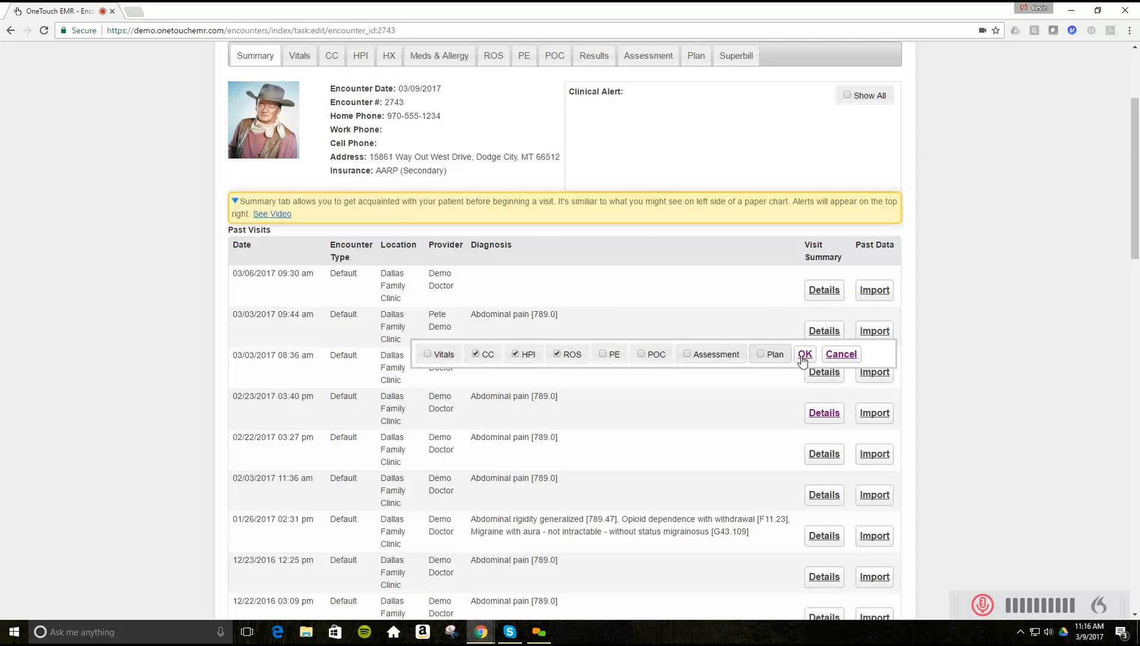
{"action": "left_click", "coordinate": [839, 354]}
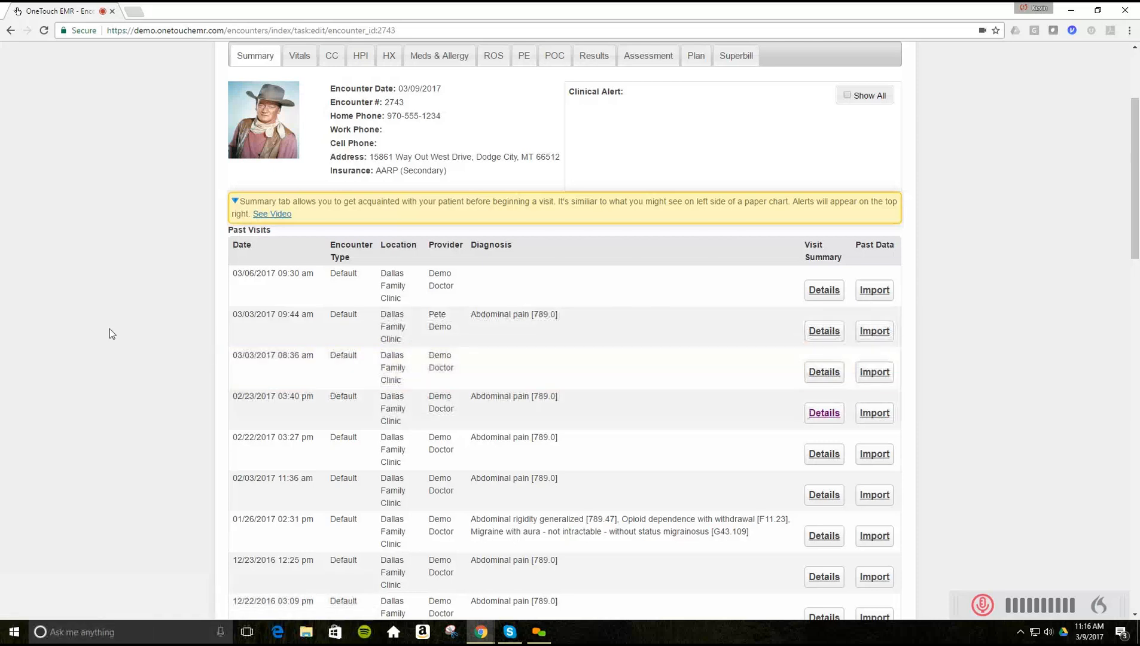
{"action": "scroll", "coordinate": [109, 328], "scroll_direction": "up", "scroll_amount": 2}
{"action": "scroll", "coordinate": [164, 217], "scroll_direction": "up", "scroll_amount": 1}
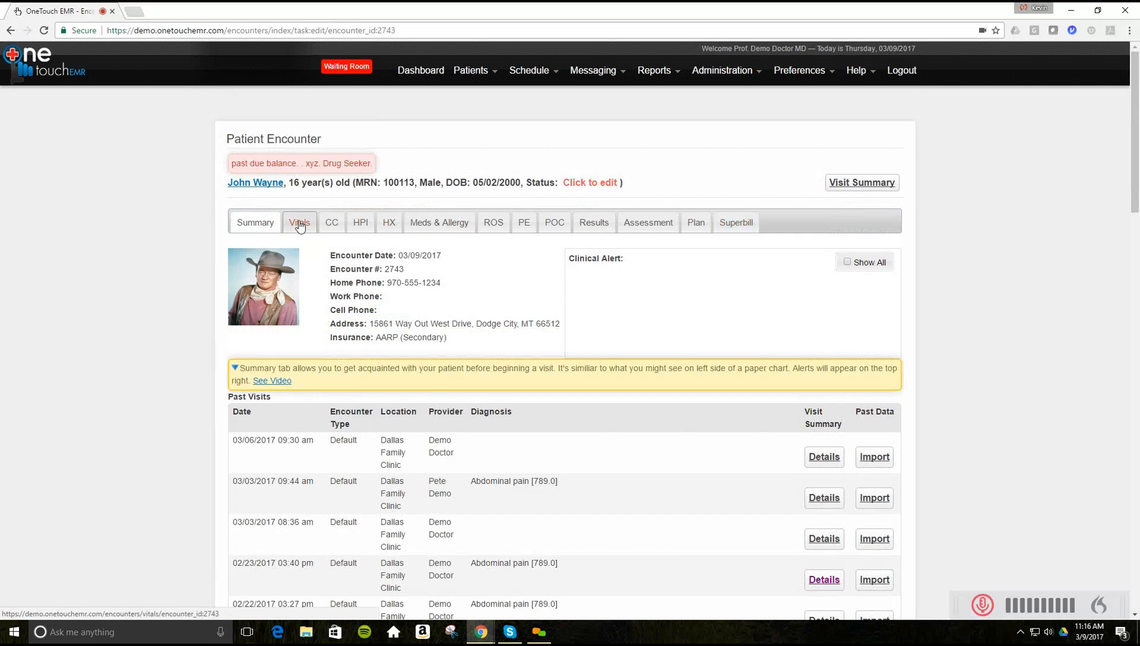
{"action": "mouse_move", "coordinate": [301, 225]}
{"action": "left_mouse_down"}
{"action": "mouse_move", "coordinate": [770, 229]}
{"action": "mouse_move", "coordinate": [277, 226]}
{"action": "mouse_move", "coordinate": [296, 226]}
{"action": "left_mouse_up"}
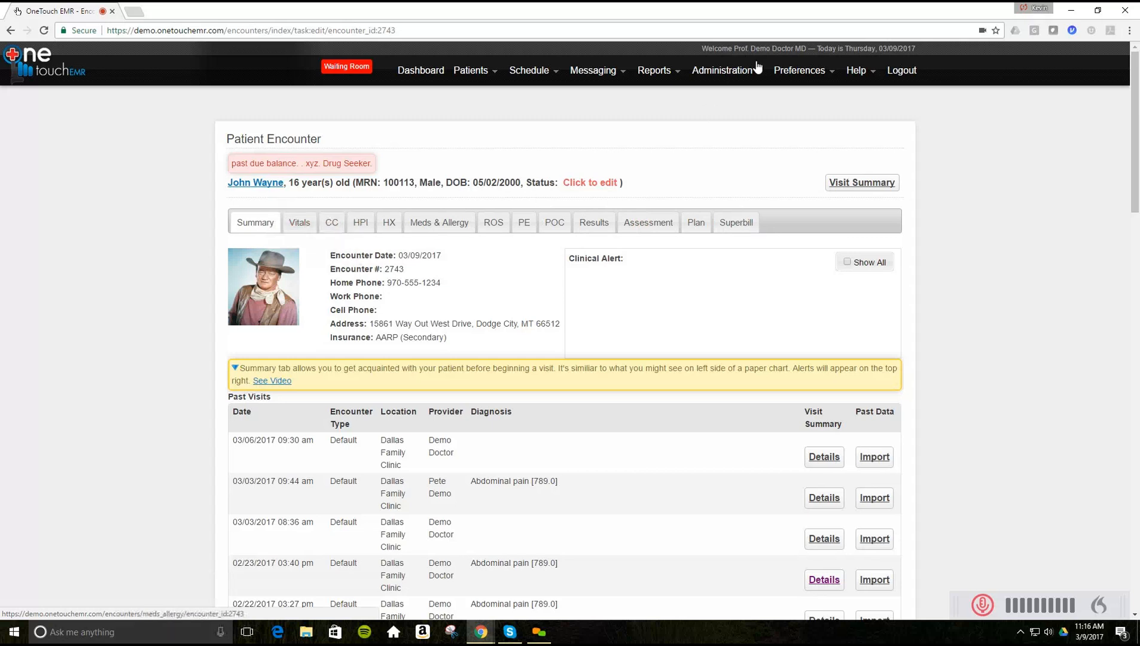
{"action": "left_click", "coordinate": [723, 73]}
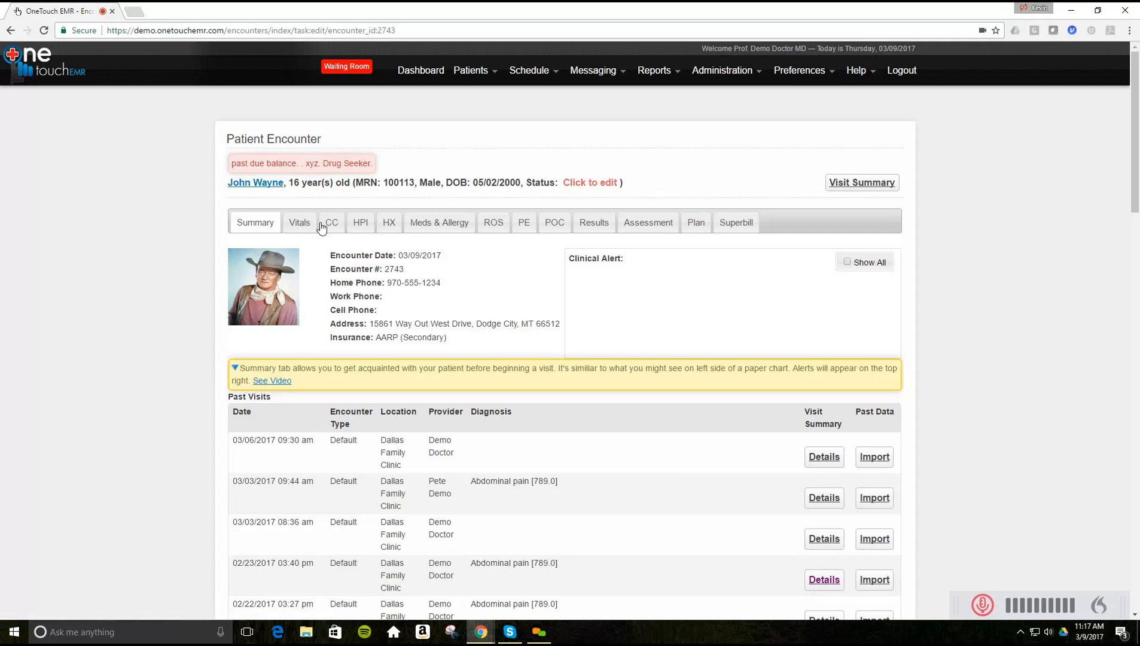
- In Vitals, enter temperature 101.1 °F and blood pressure 150/90
{"action": "left_click", "coordinate": [302, 224]}
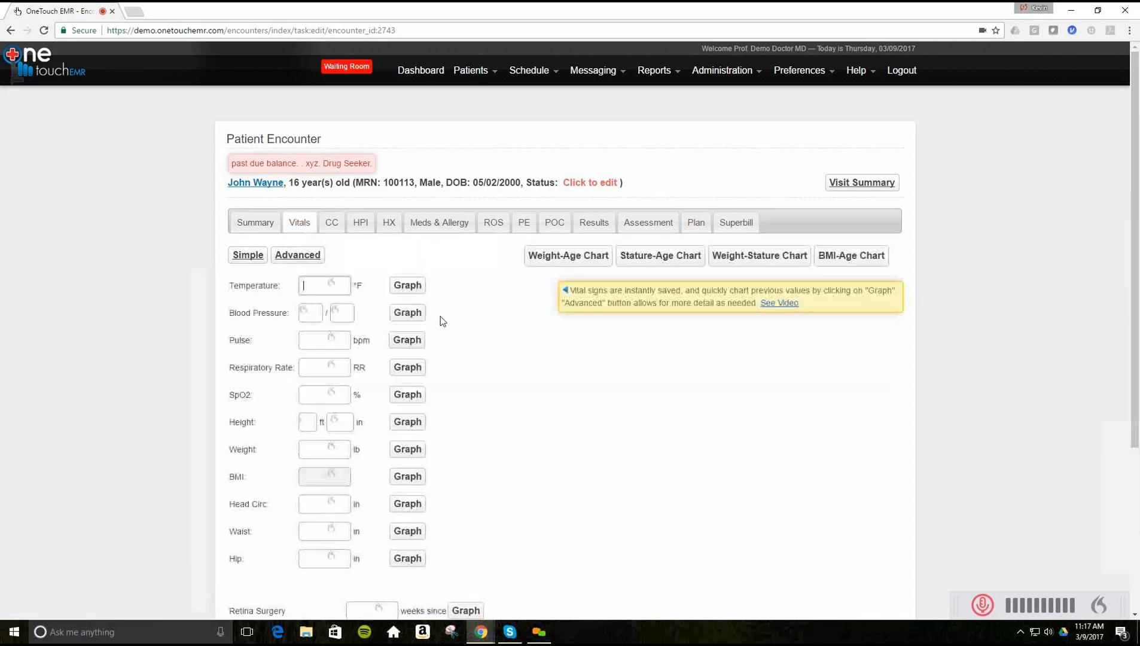
{"action": "scroll", "coordinate": [518, 392], "scroll_direction": "down", "scroll_amount": 2}
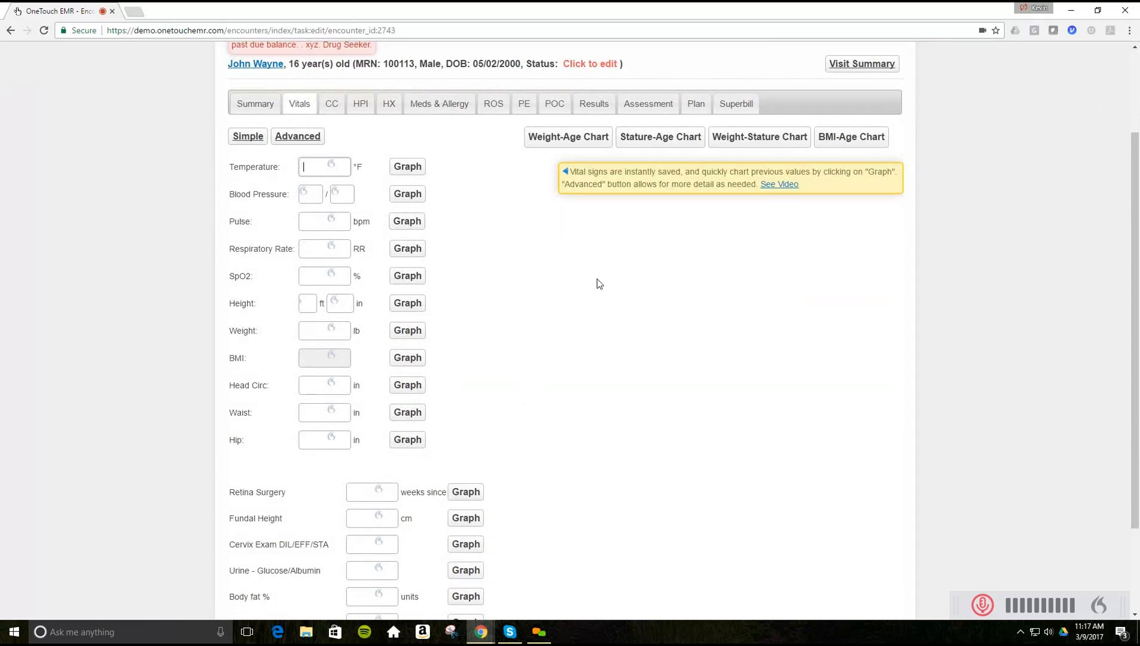
{"action": "type", "text": "101.4"}
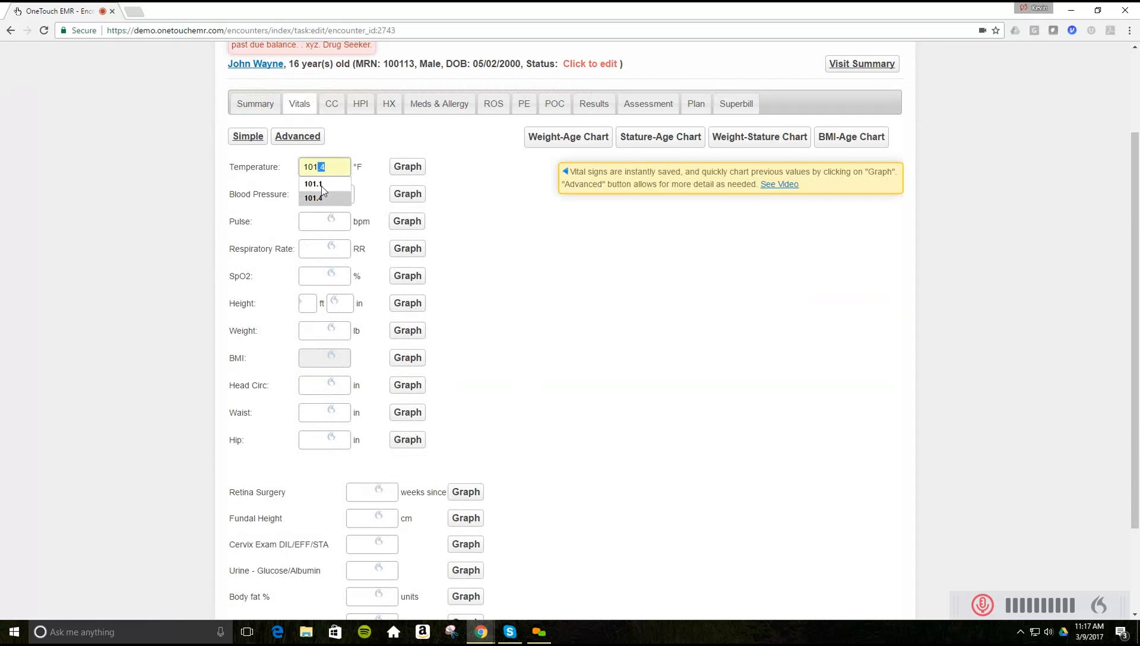
{"action": "left_click", "coordinate": [319, 184]}
{"action": "left_click", "coordinate": [307, 194]}
{"action": "type", "text": "150"}
{"action": "key", "text": "Tab"}
{"action": "type", "text": "90"}
- Enter pulse 80 and height 5 ft 10 in
{"action": "left_click", "coordinate": [310, 228]}
{"action": "type", "text": "80"}
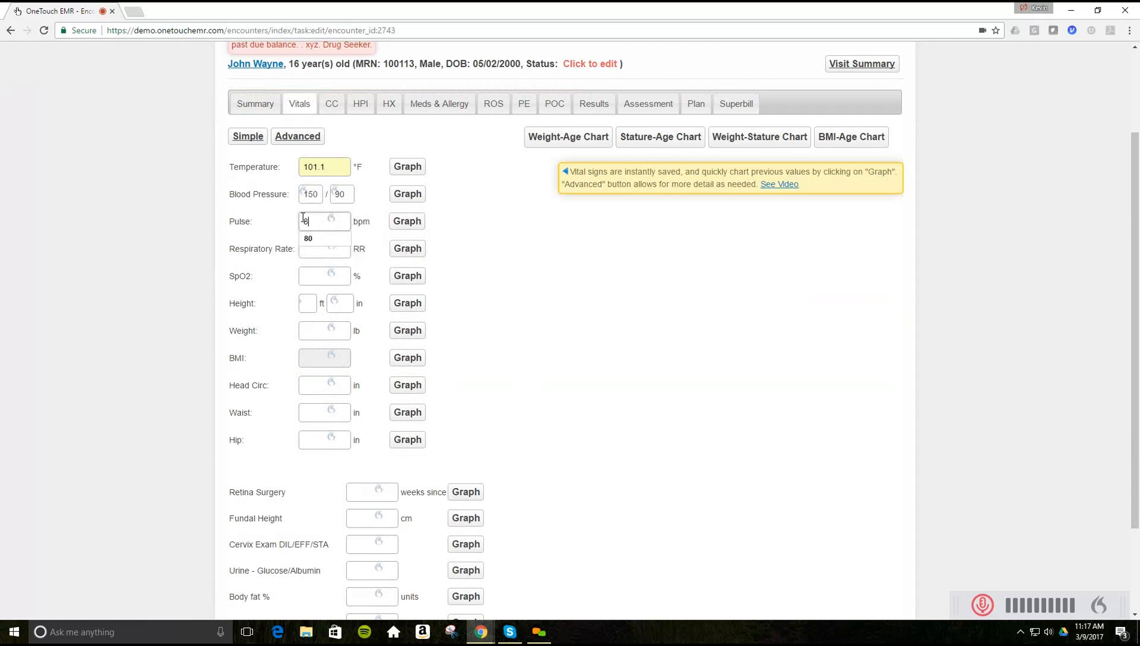
{"action": "left_click", "coordinate": [307, 304]}
{"action": "type", "text": "5"}
{"action": "key", "text": "Tab"}
{"action": "type", "text": "10"}
{"action": "key", "text": "Tab"}
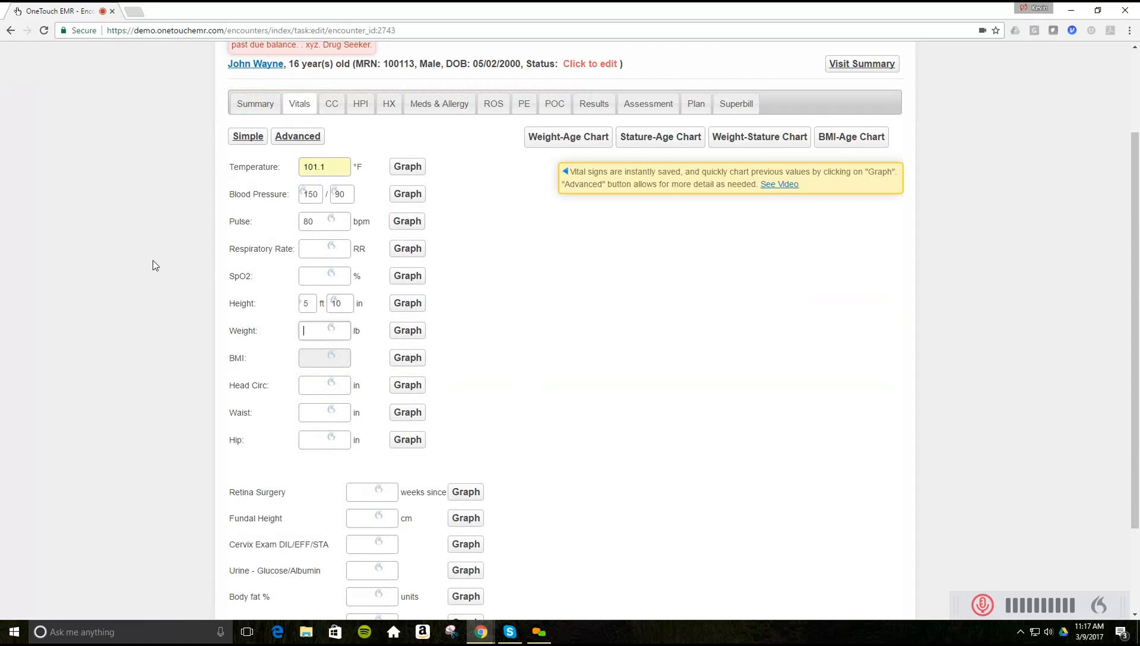
{"action": "key", "text": "Tab"}
{"action": "left_click", "coordinate": [404, 170]}
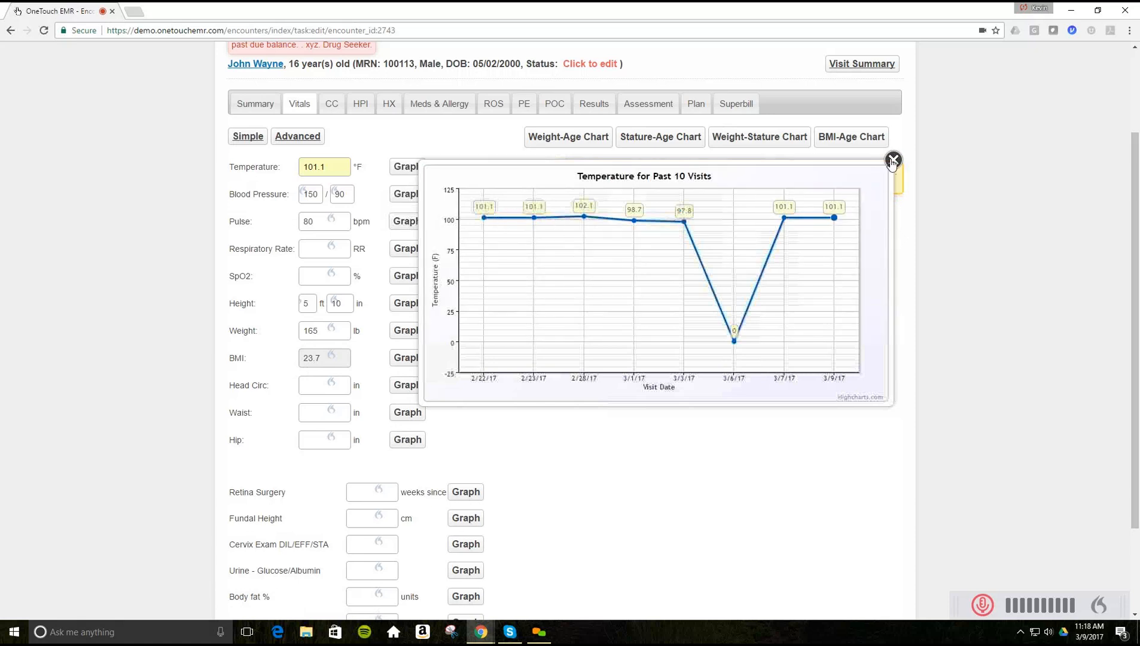
{"action": "left_click", "coordinate": [402, 200]}
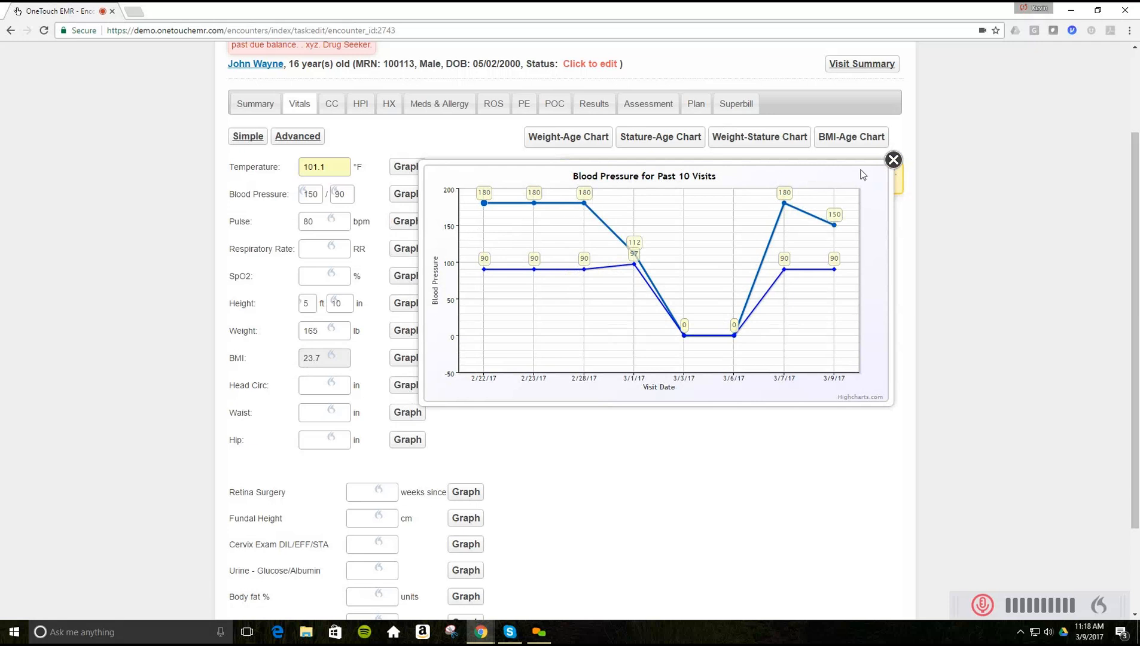
{"action": "left_click", "coordinate": [891, 161]}
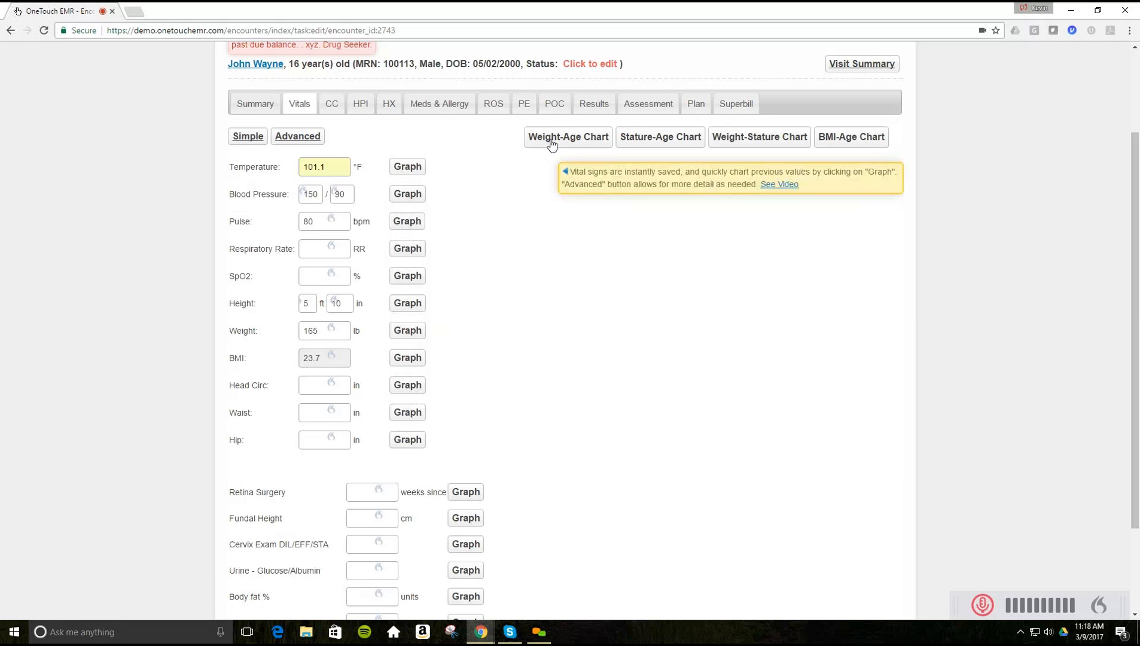
{"action": "left_click", "coordinate": [555, 139]}
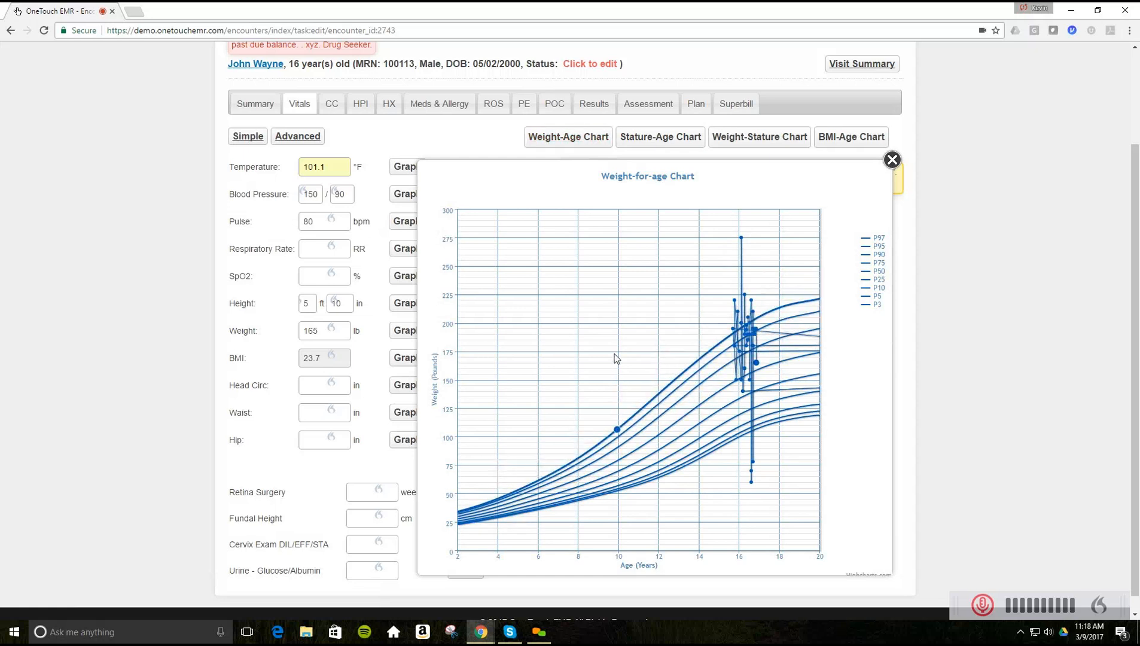
{"action": "right_click", "coordinate": [620, 311]}
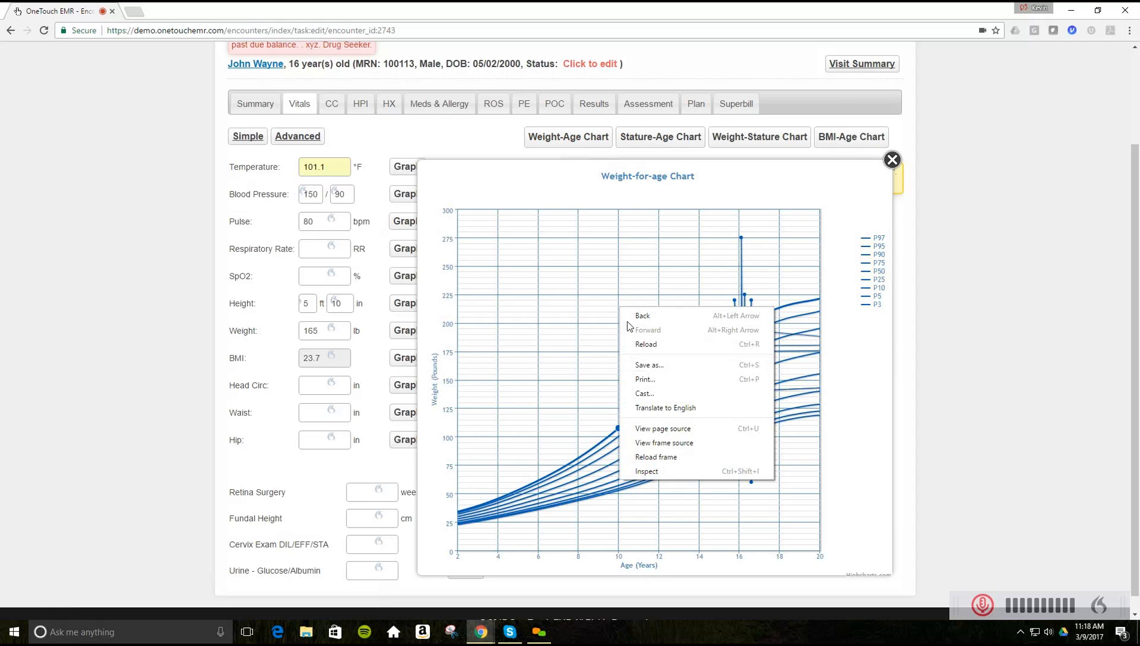
{"action": "left_click", "coordinate": [949, 285]}
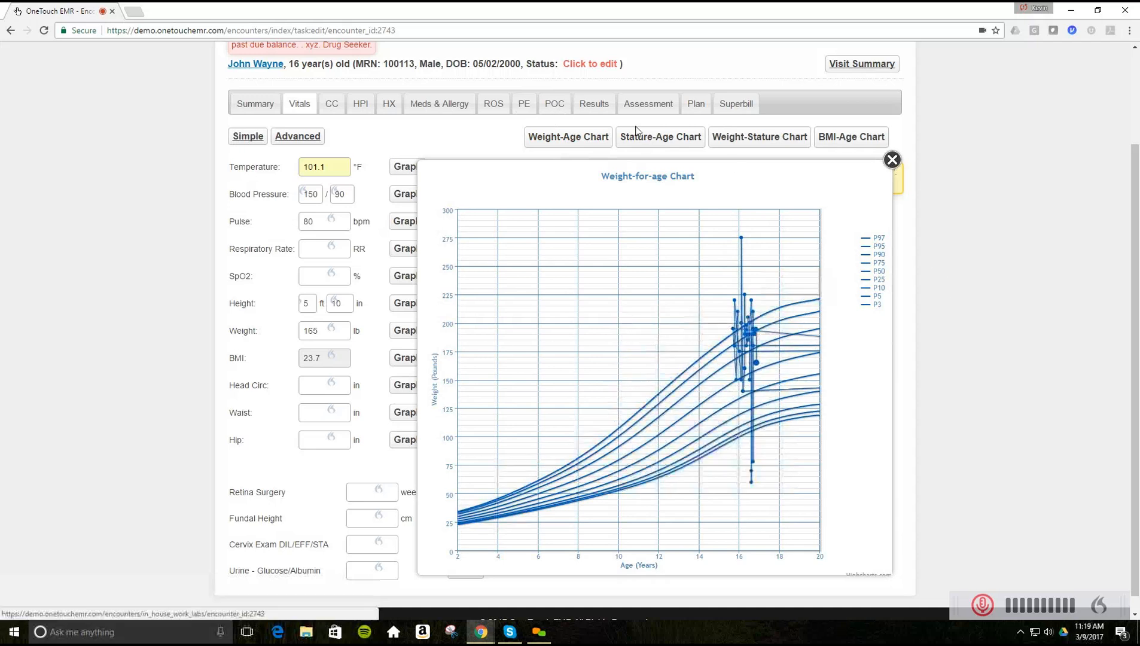
{"action": "left_click", "coordinate": [892, 160]}
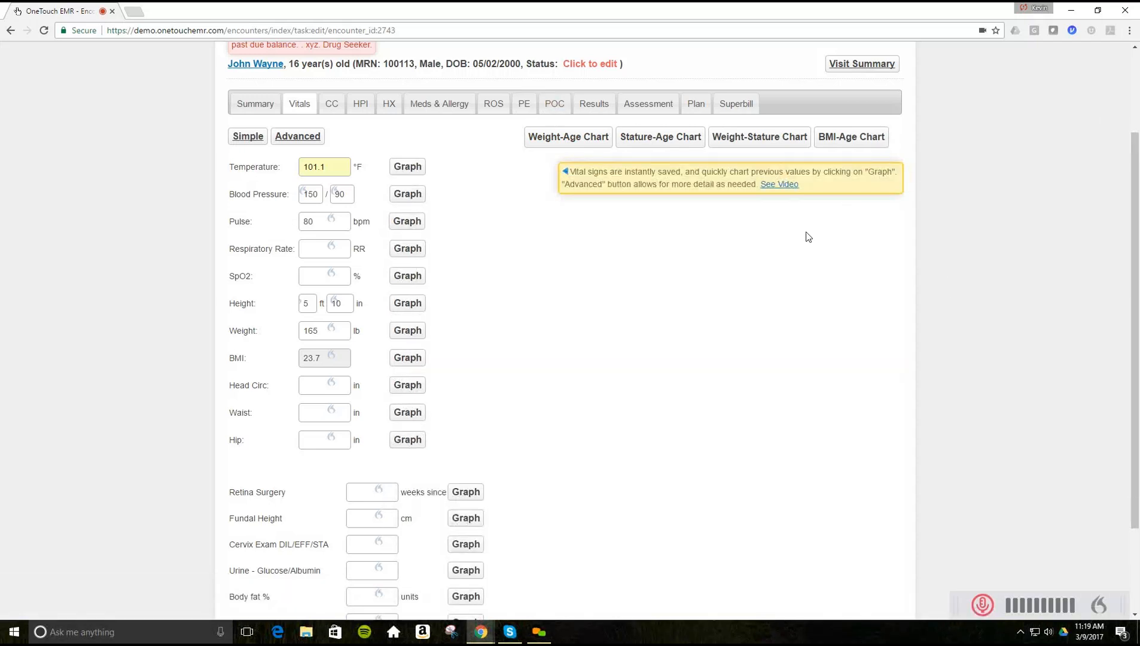
{"action": "scroll", "coordinate": [680, 335], "scroll_direction": "down", "scroll_amount": 1}
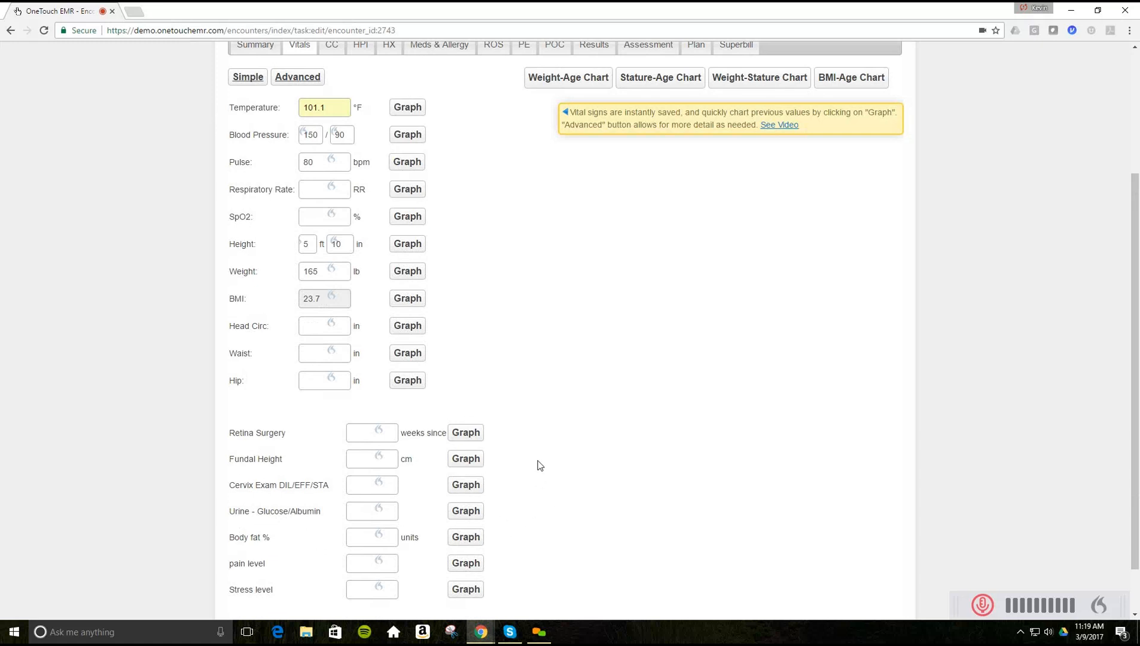
{"action": "scroll", "coordinate": [537, 466], "scroll_direction": "up", "scroll_amount": 2}
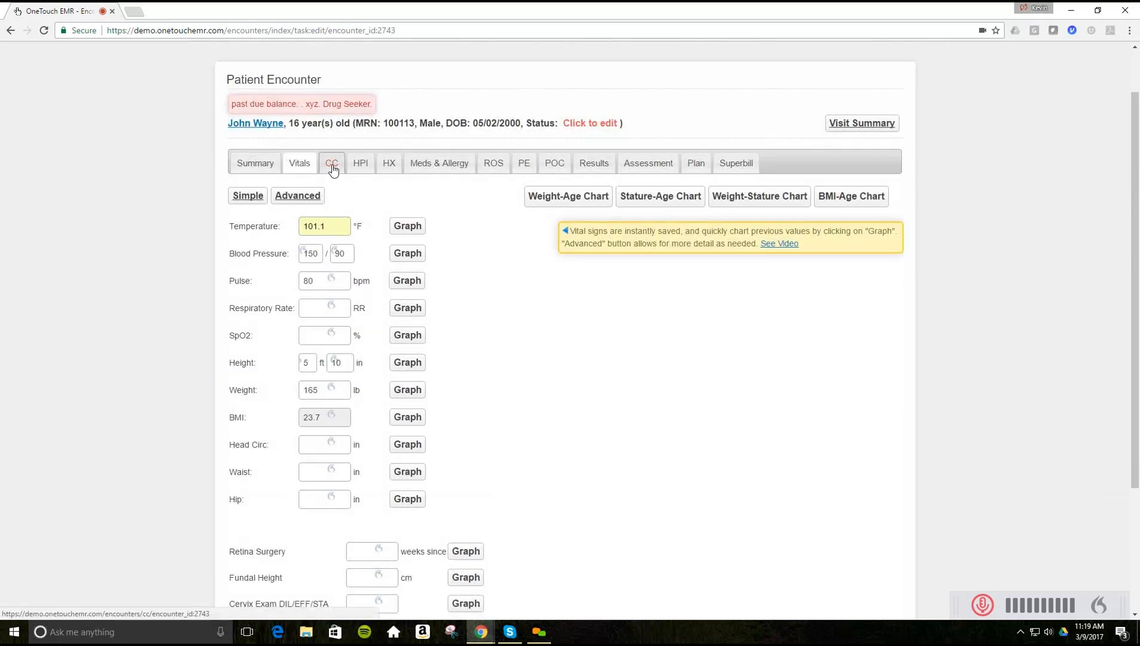
- Add 'aching body, chills, fever' (found by searching 'fe') and headache as chief complaints
{"action": "left_click", "coordinate": [332, 165]}
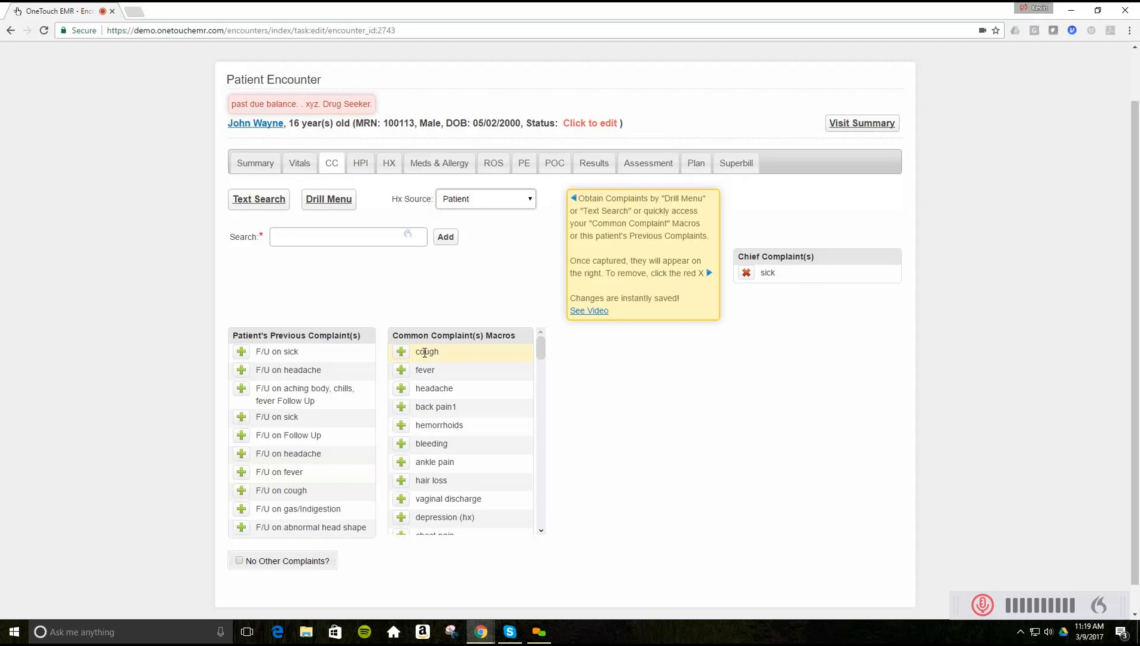
{"action": "mouse_move", "coordinate": [540, 352]}
{"action": "left_mouse_down"}
{"action": "mouse_move", "coordinate": [541, 525]}
{"action": "mouse_move", "coordinate": [544, 345]}
{"action": "left_mouse_up"}
{"action": "left_click", "coordinate": [320, 240]}
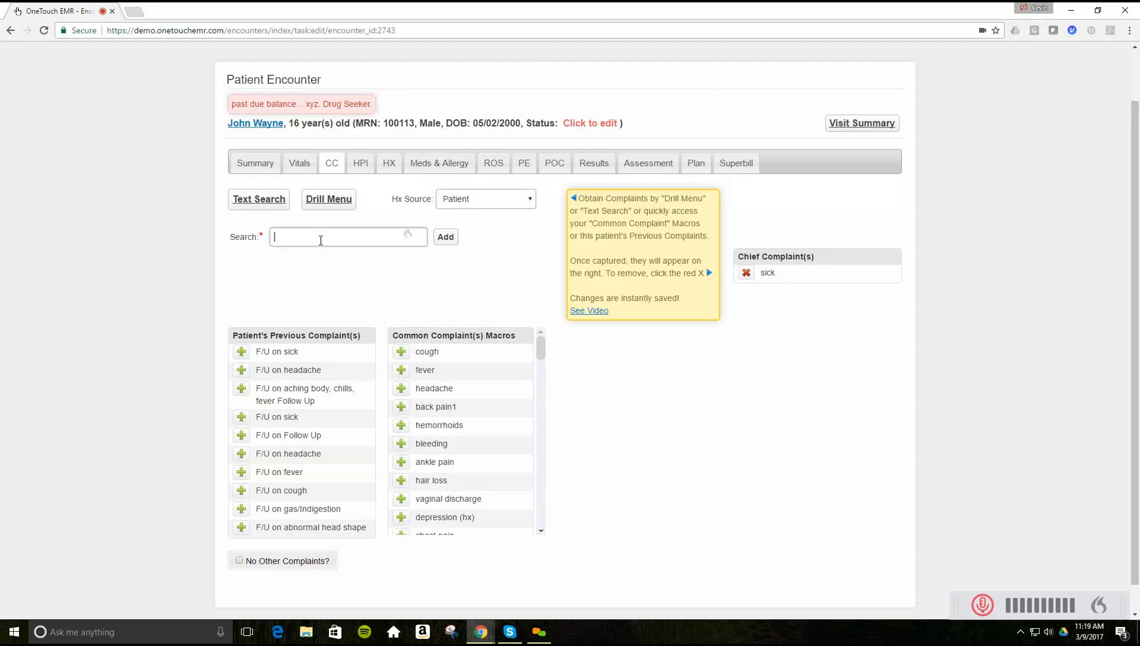
{"action": "type", "text": "fev"}
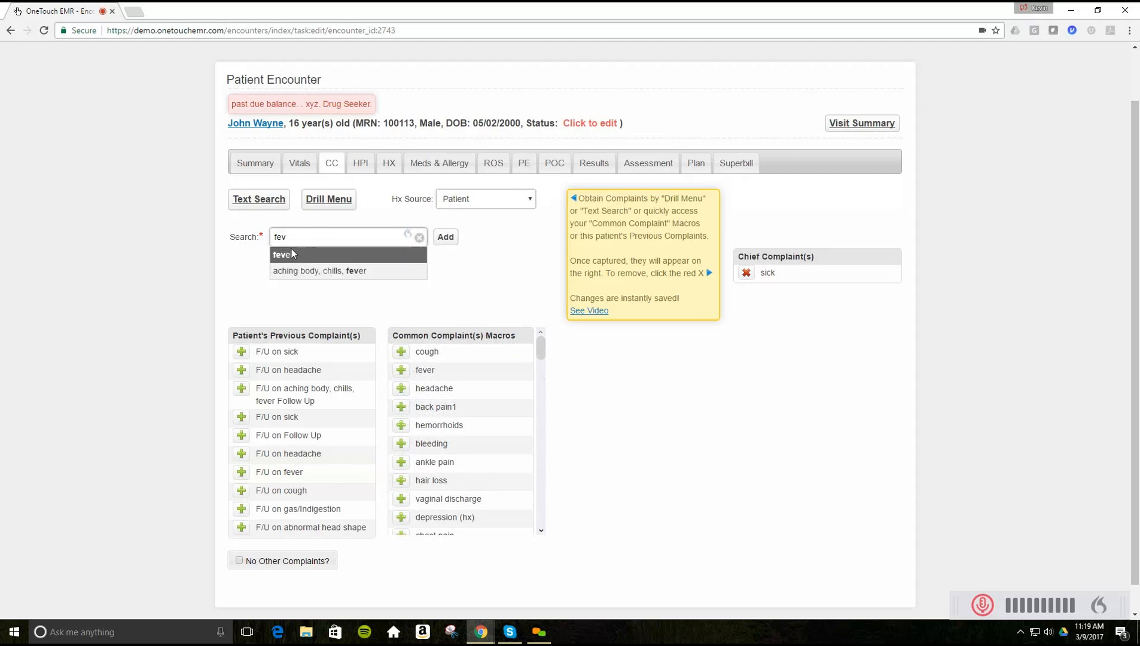
{"action": "left_click", "coordinate": [290, 273]}
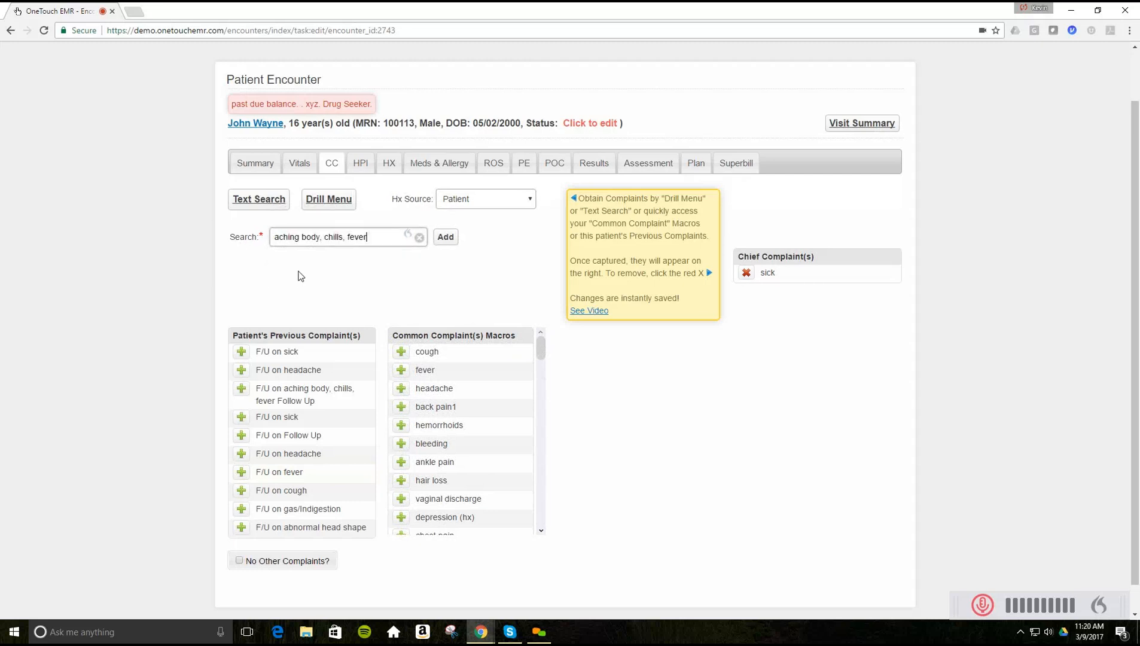
{"action": "left_click", "coordinate": [444, 244]}
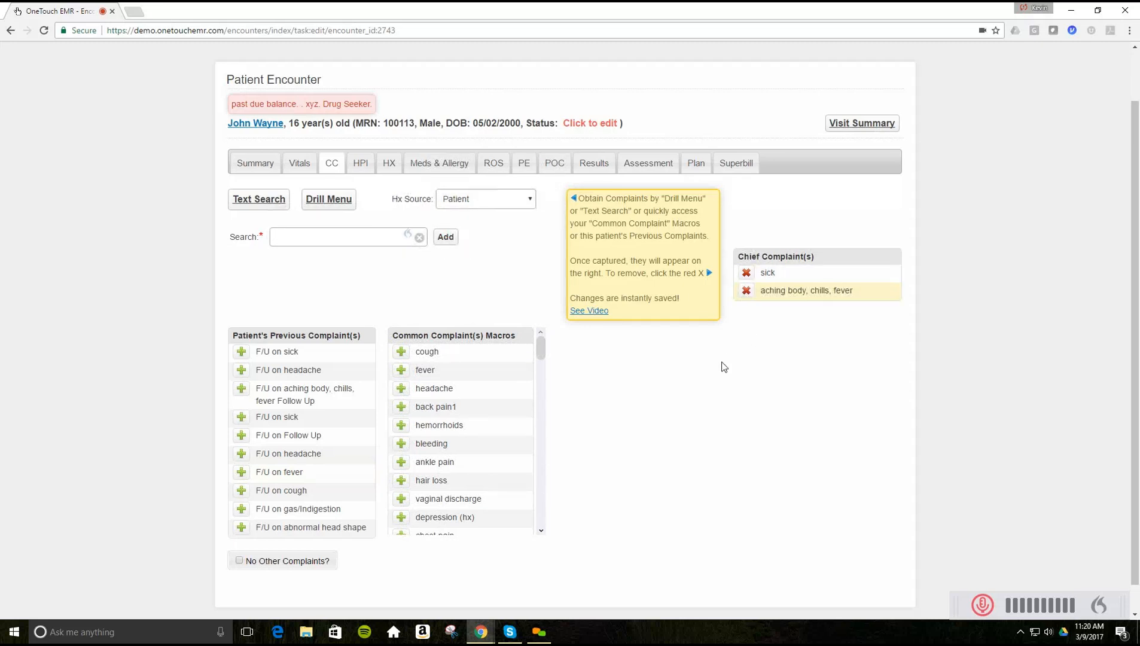
{"action": "left_click", "coordinate": [402, 389]}
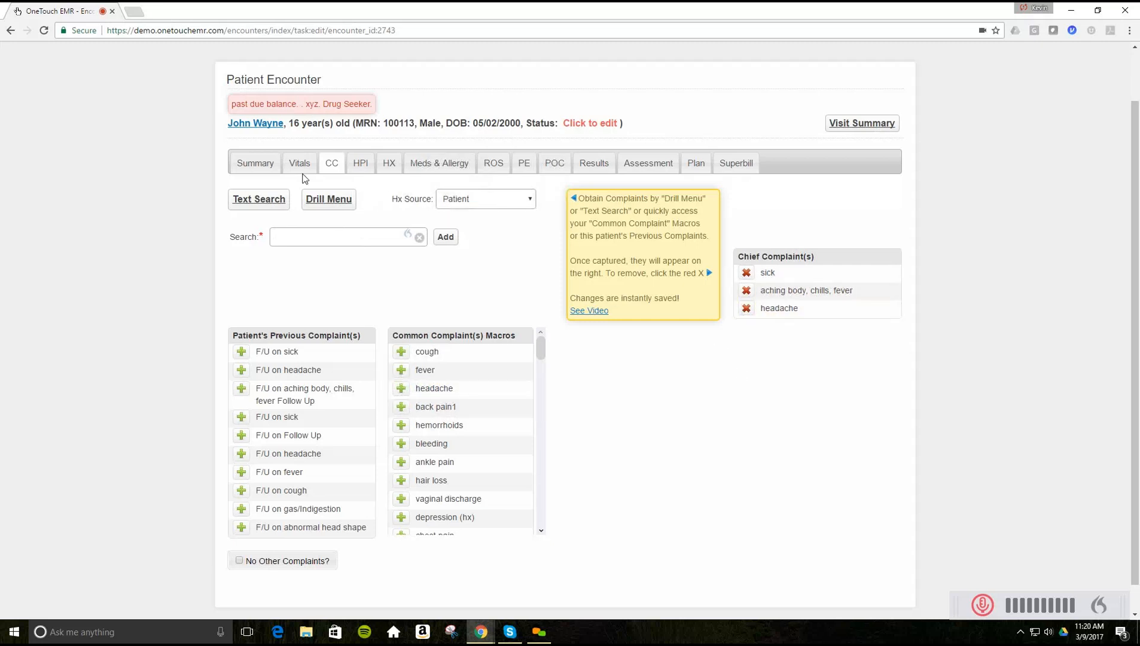
- Switch the HPI per Complaint setting to No and then back to Yes
{"action": "left_click", "coordinate": [361, 167]}
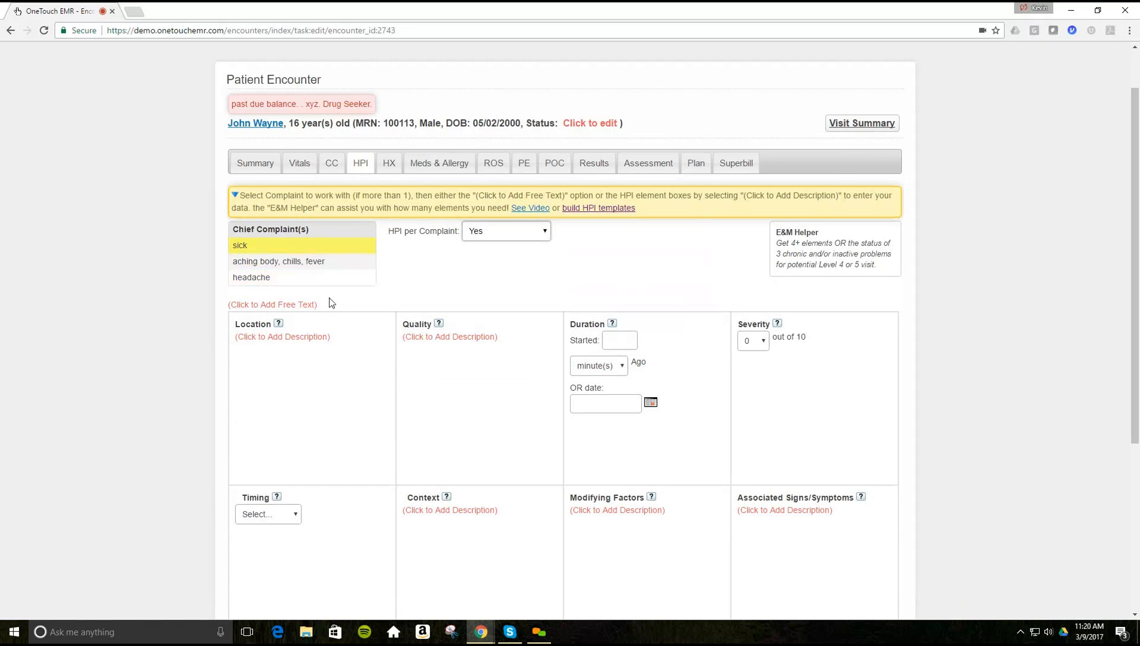
{"action": "left_click", "coordinate": [548, 237]}
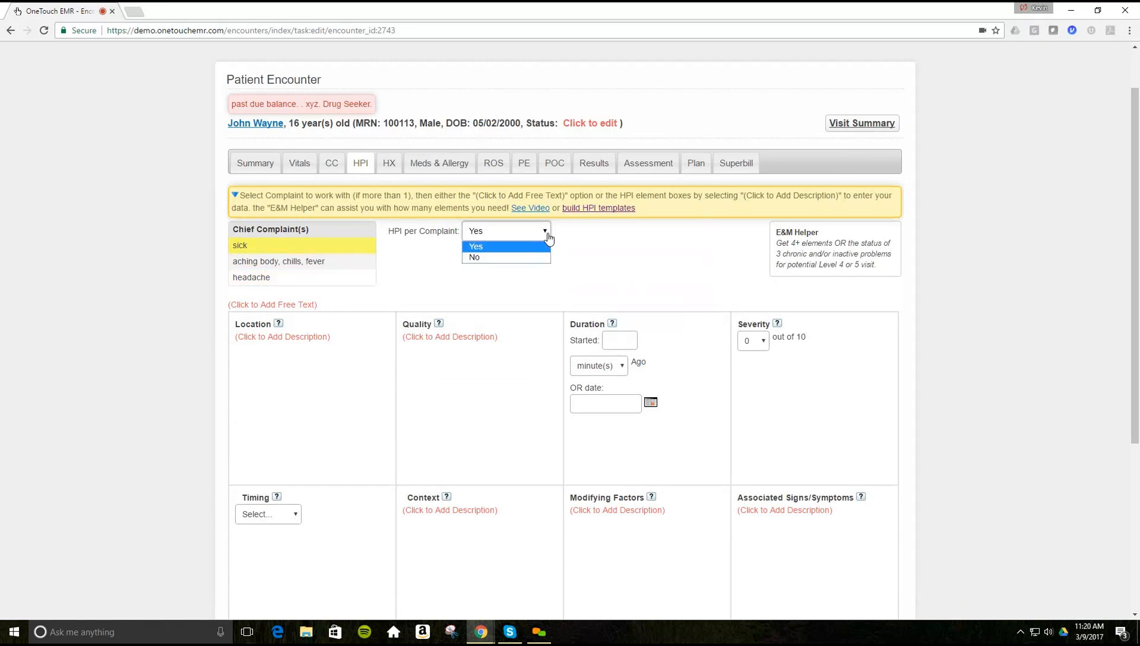
{"action": "left_click", "coordinate": [475, 259]}
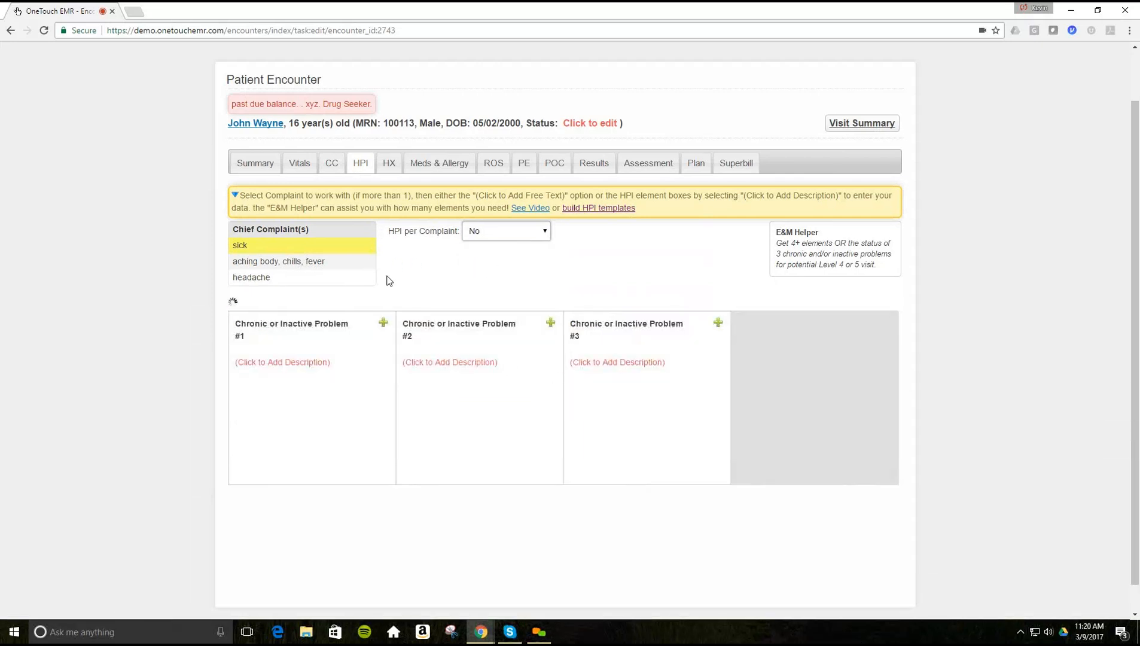
{"action": "left_click", "coordinate": [546, 239]}
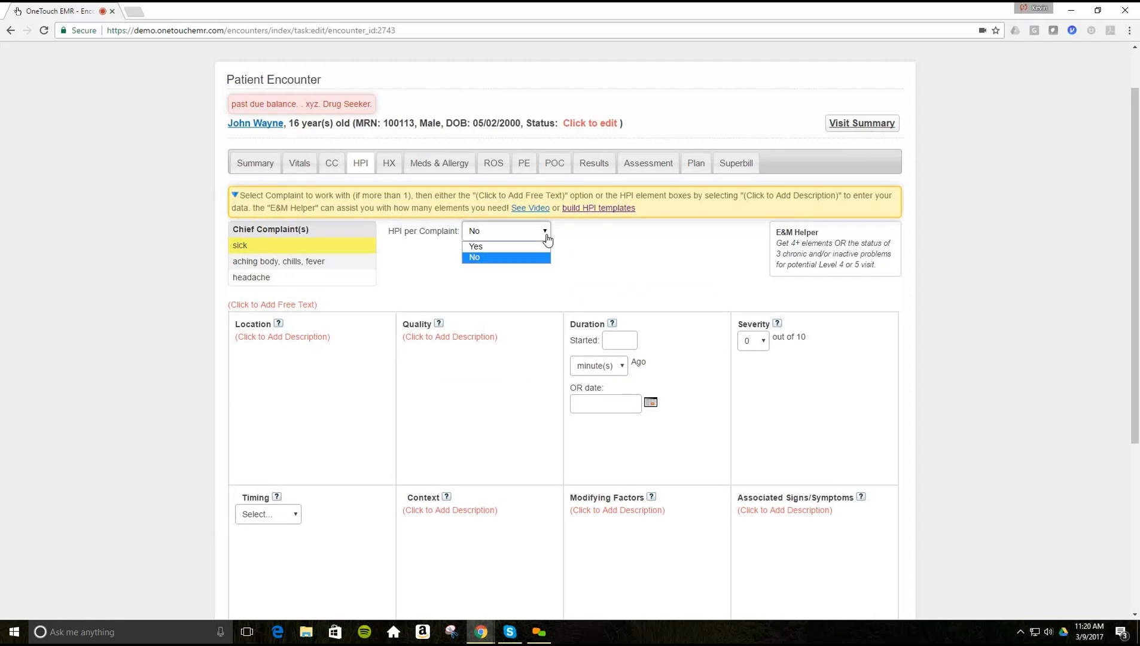
{"action": "left_click", "coordinate": [493, 254]}
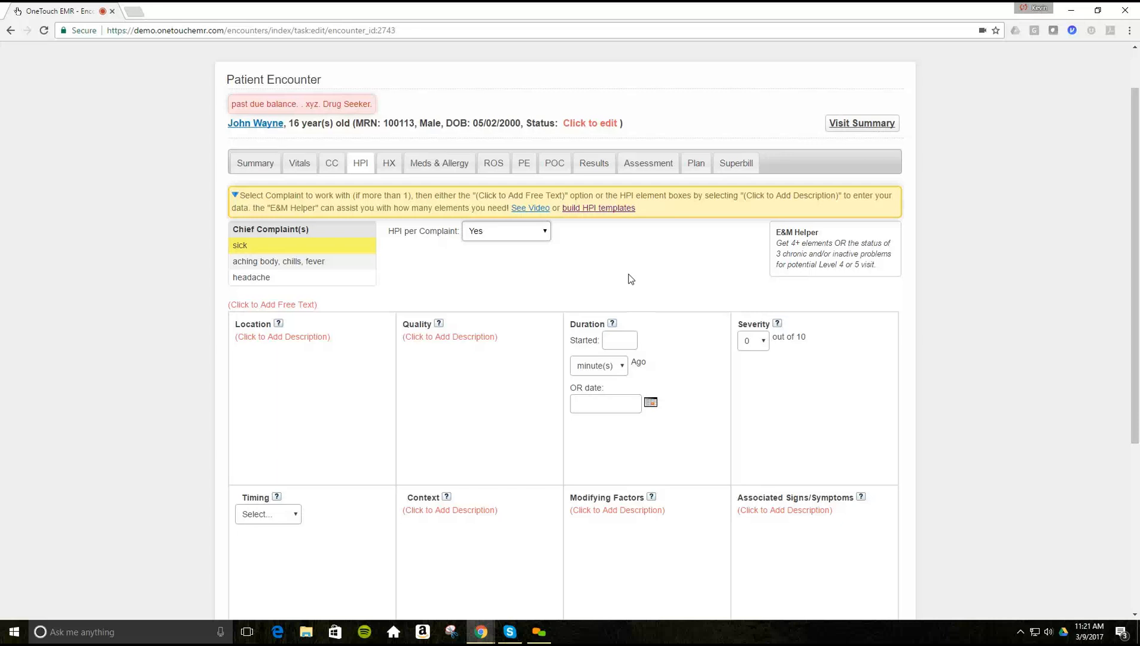
{"action": "scroll", "coordinate": [287, 233], "scroll_direction": "down", "scroll_amount": 1}
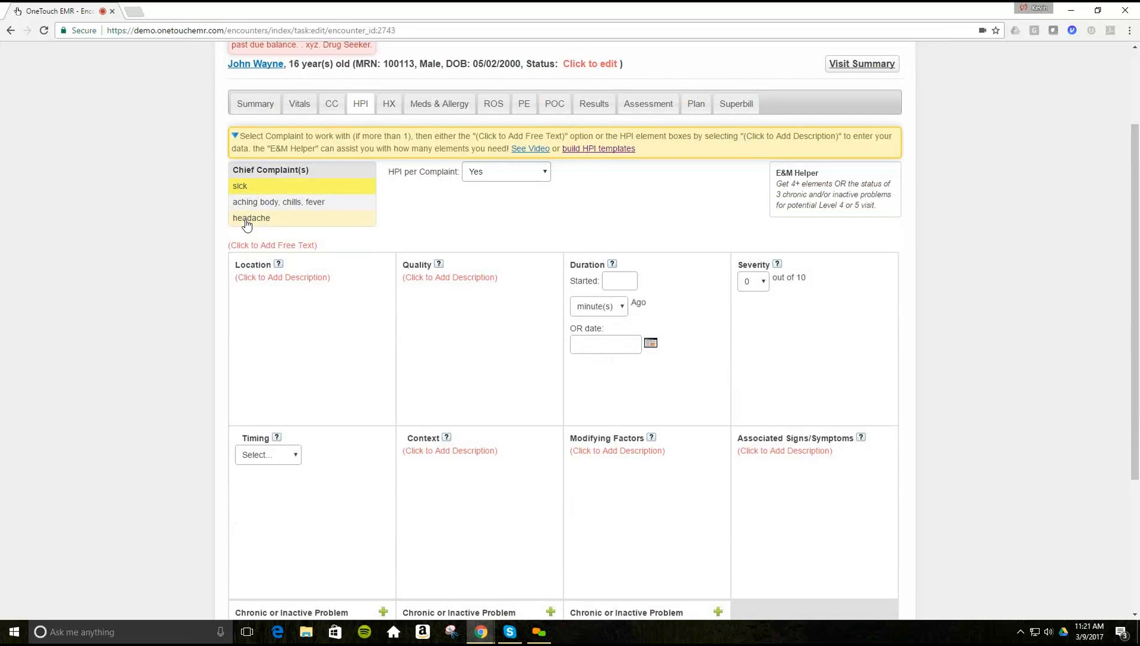
- Set the headache complaint's location to left temple
{"action": "left_click", "coordinate": [246, 225]}
{"action": "scroll", "coordinate": [242, 234], "scroll_direction": "down", "scroll_amount": 1}
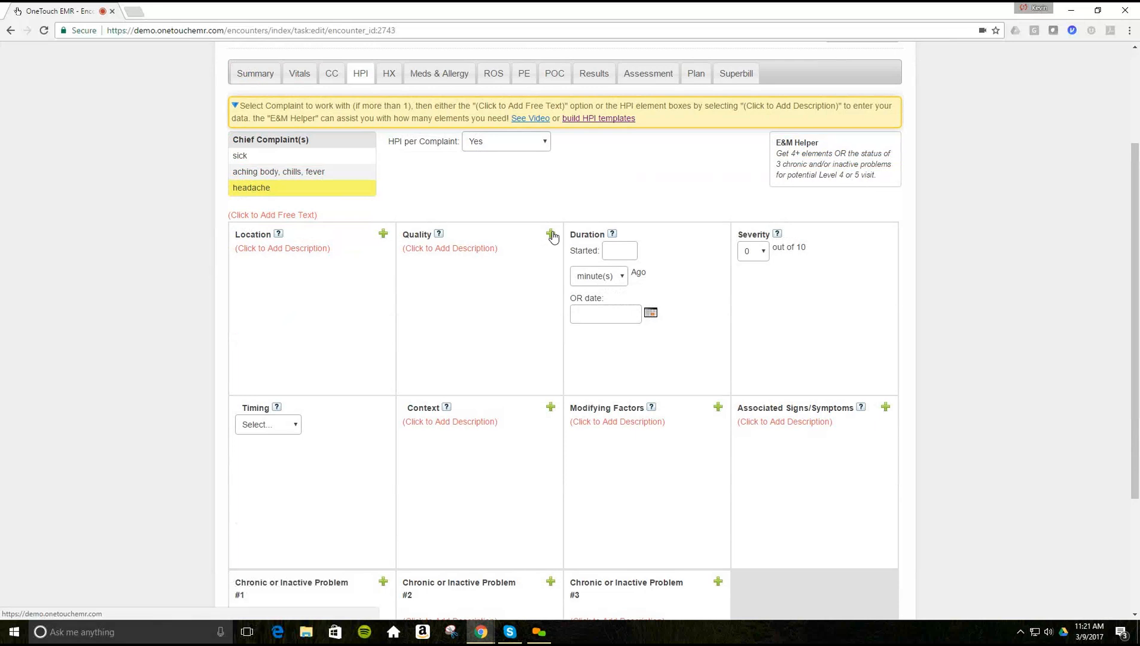
{"action": "left_click", "coordinate": [384, 235]}
{"action": "left_click", "coordinate": [306, 251]}
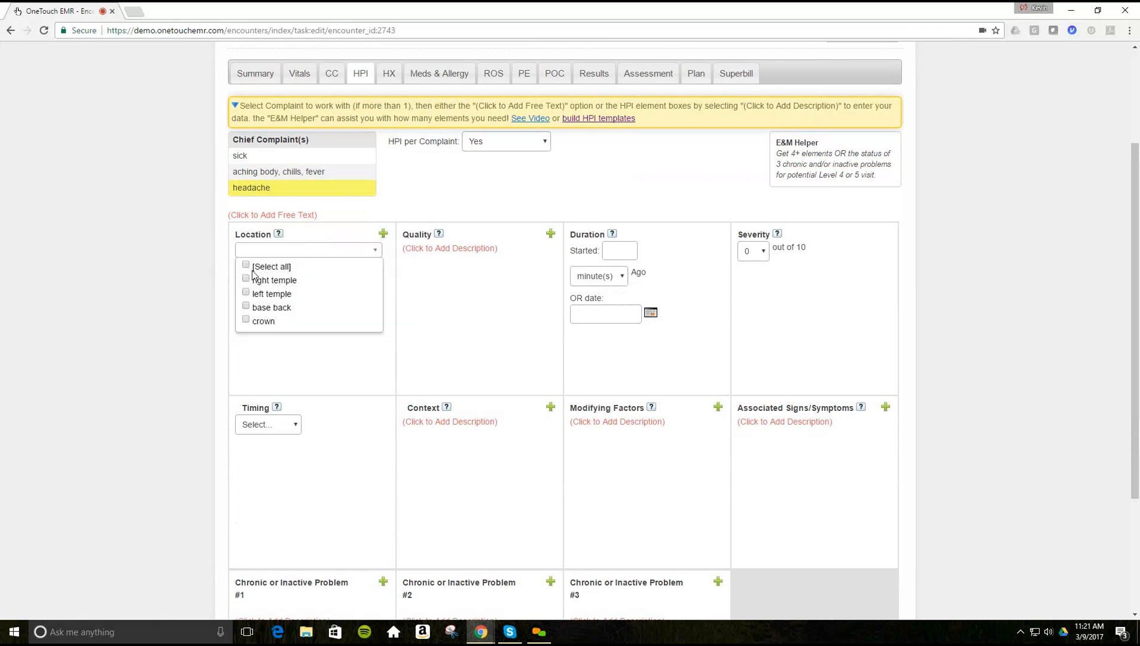
{"action": "left_click", "coordinate": [246, 293]}
{"action": "left_click", "coordinate": [281, 356]}
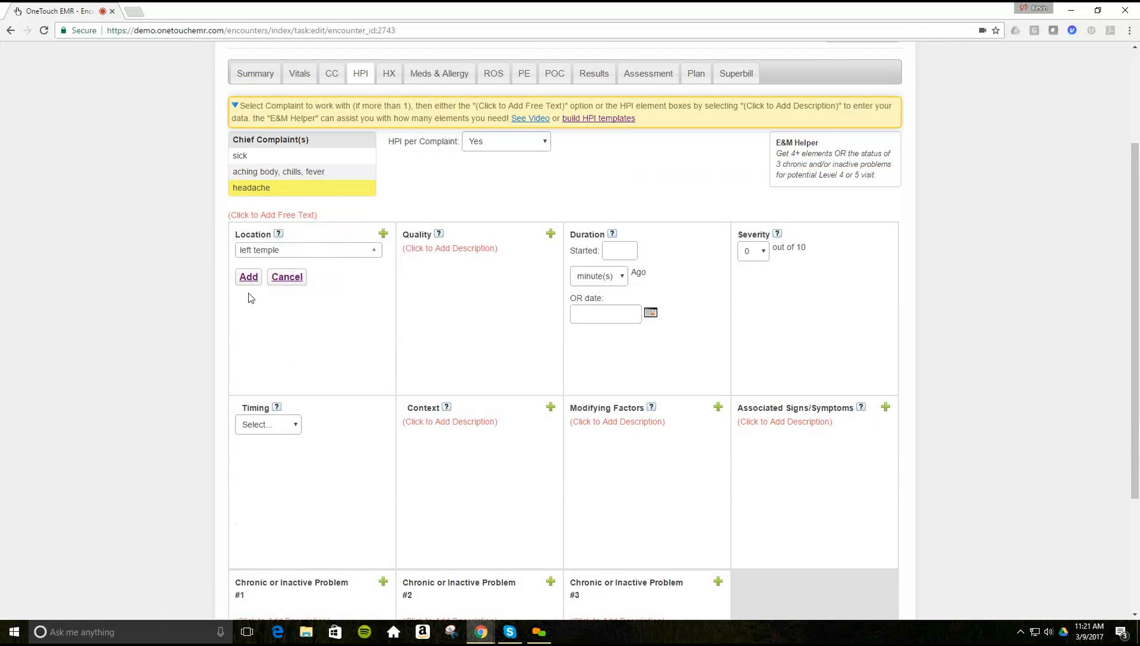
- Set the headache quality to dull
{"action": "left_click", "coordinate": [433, 256]}
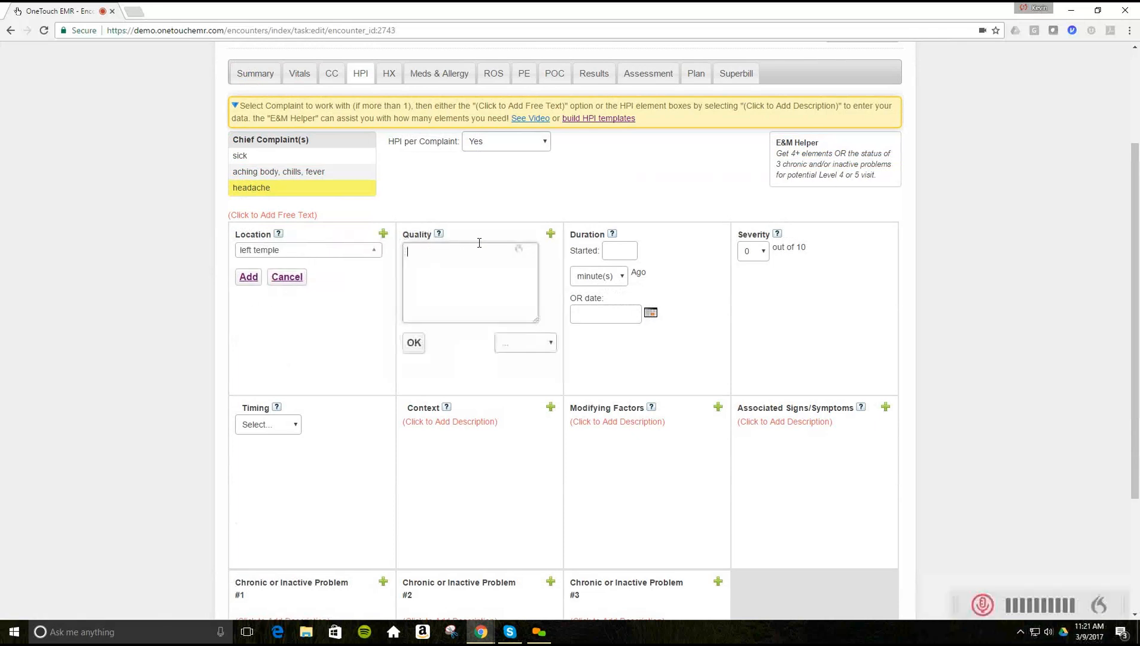
{"action": "left_click", "coordinate": [551, 235]}
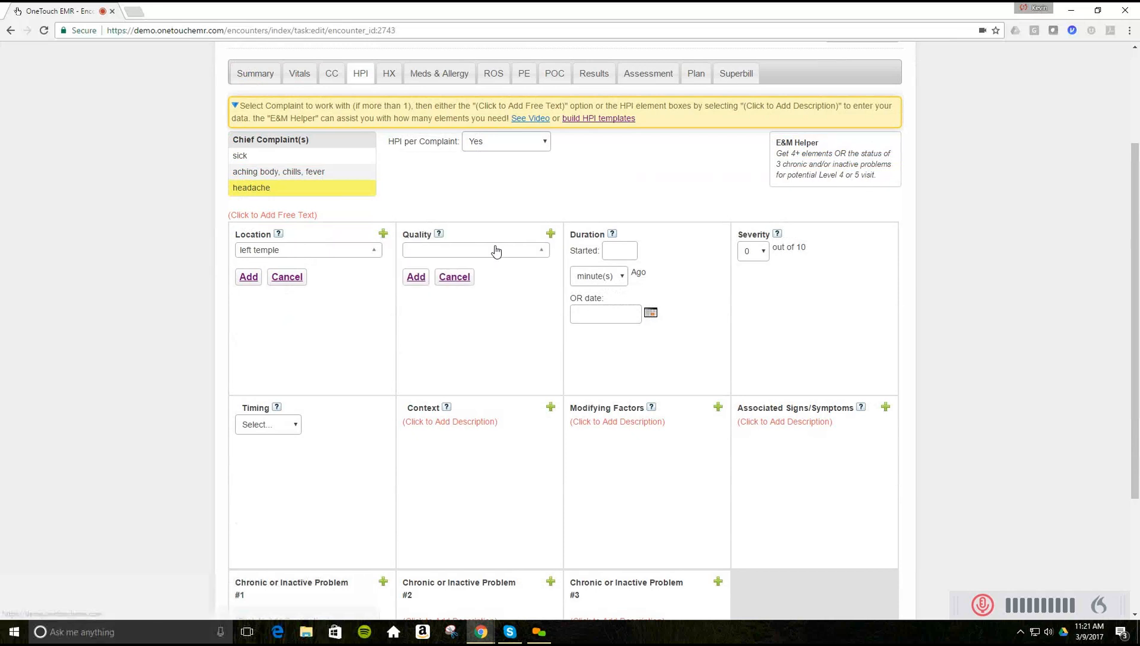
{"action": "left_click", "coordinate": [498, 250]}
{"action": "left_click", "coordinate": [412, 292]}
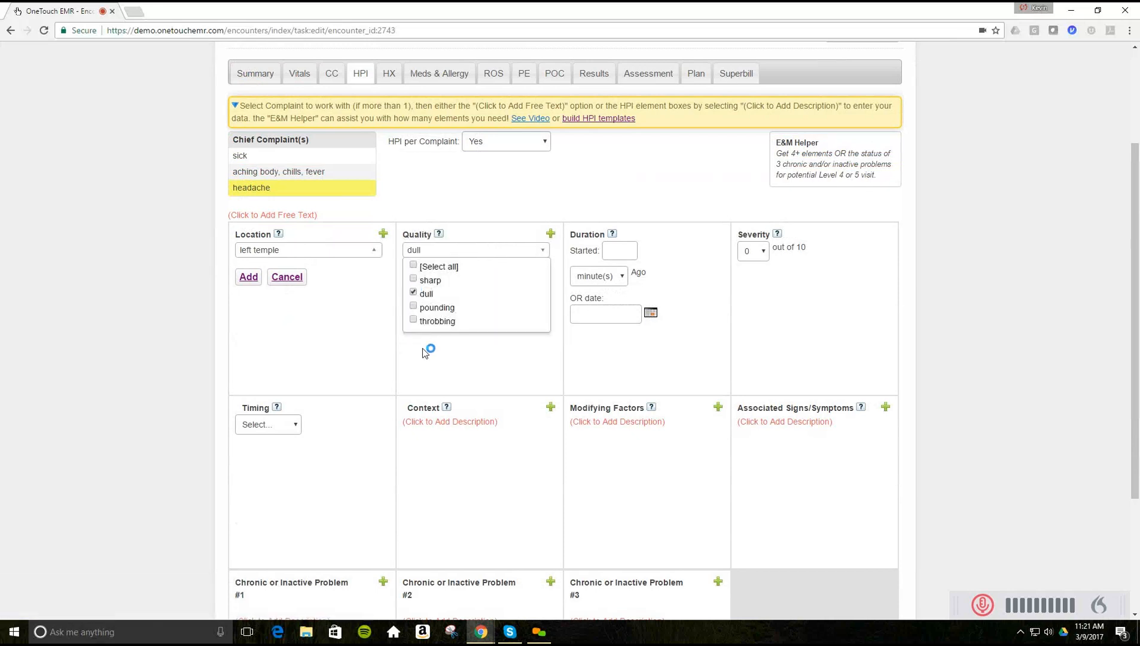
{"action": "left_click", "coordinate": [447, 351]}
- Set the headache duration to 1 day(s) ago and severity to 5
{"action": "type", "text": "1"}
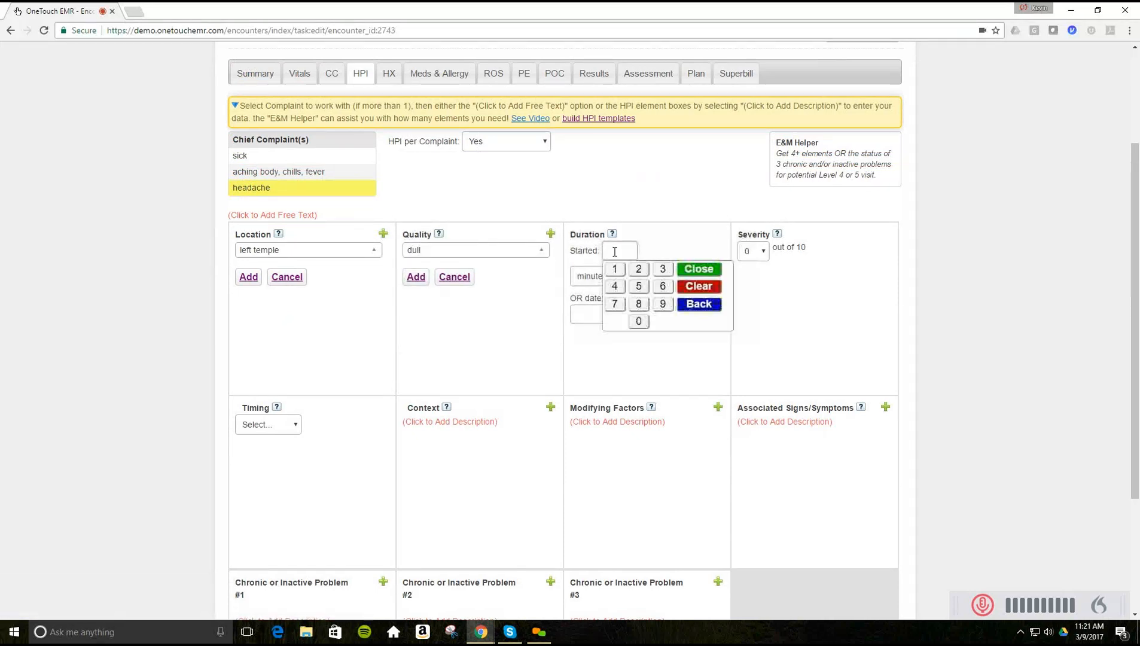
{"action": "left_click", "coordinate": [579, 278]}
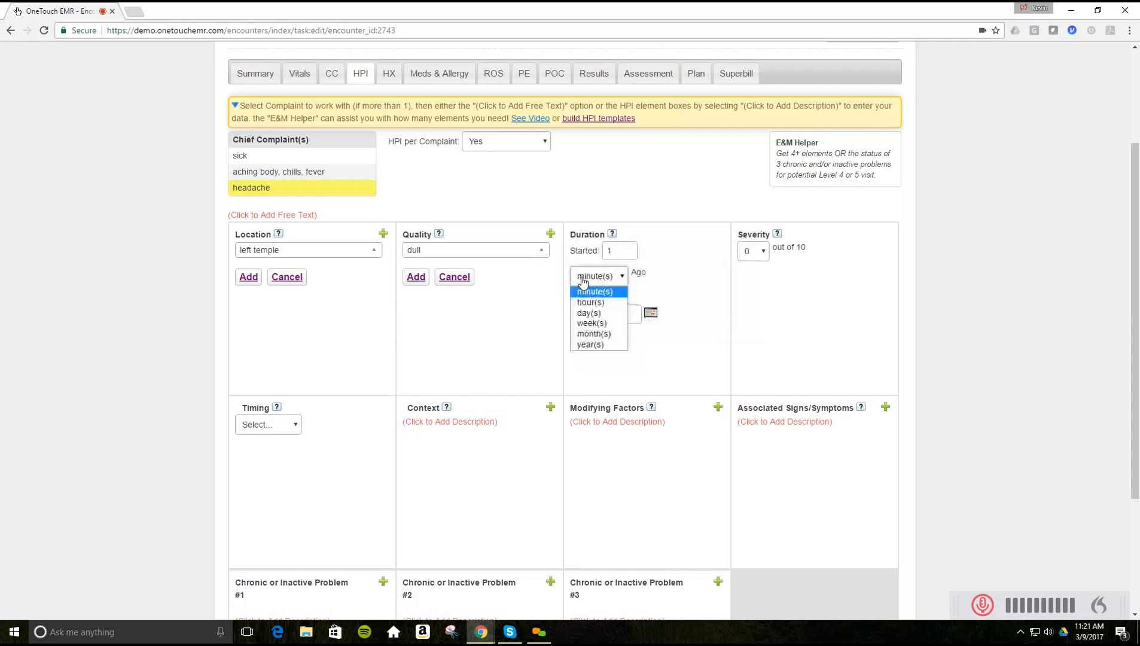
{"action": "left_click", "coordinate": [590, 313]}
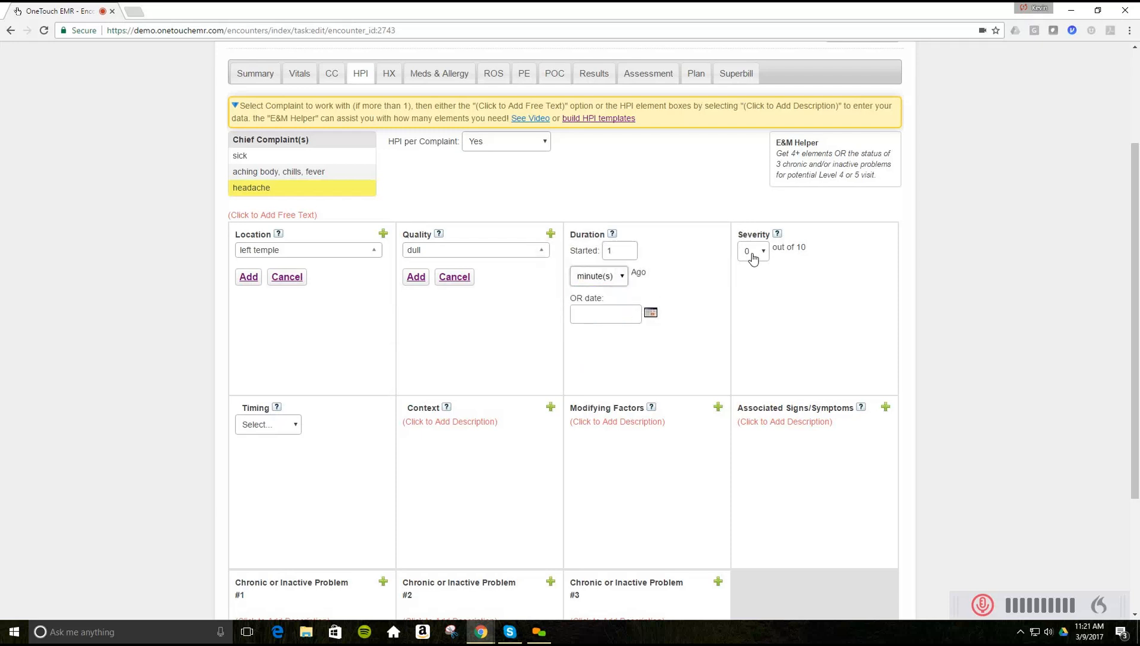
{"action": "left_click", "coordinate": [753, 252]}
{"action": "left_click", "coordinate": [747, 320]}
{"action": "scroll", "coordinate": [378, 497], "scroll_direction": "up", "scroll_amount": 1}
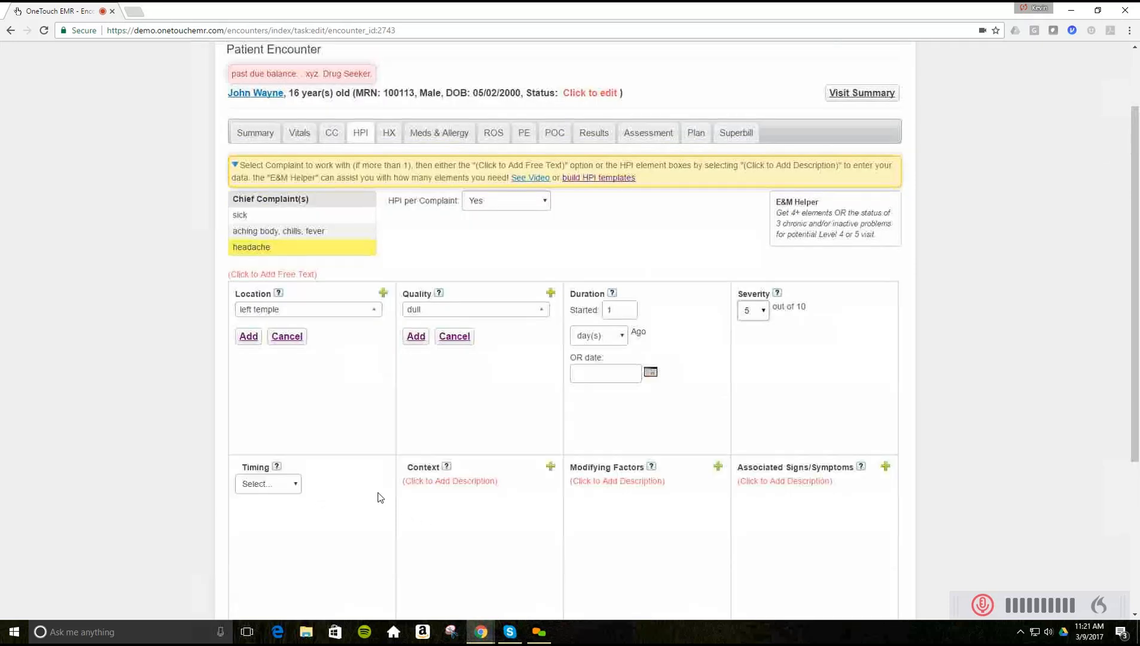
- Start the headache free-text note with 'Free Type' and dictate the sentence about the 65-year-old male
{"action": "left_click", "coordinate": [287, 275]}
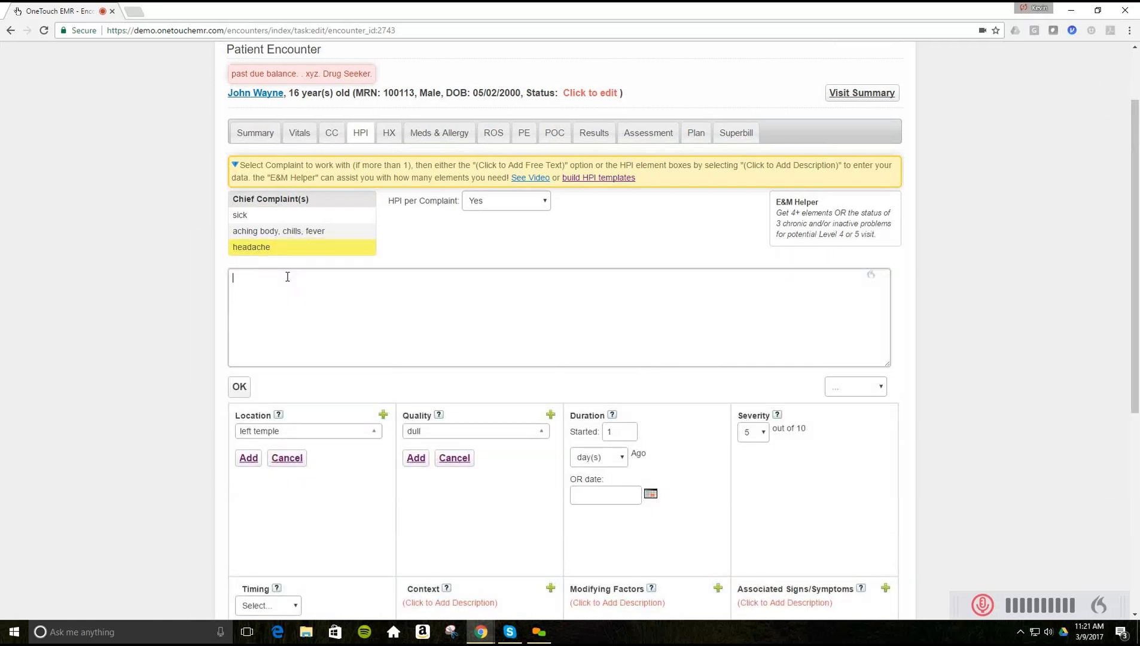
{"action": "type", "text": "Free Type."}
{"action": "left_click", "coordinate": [982, 607]}
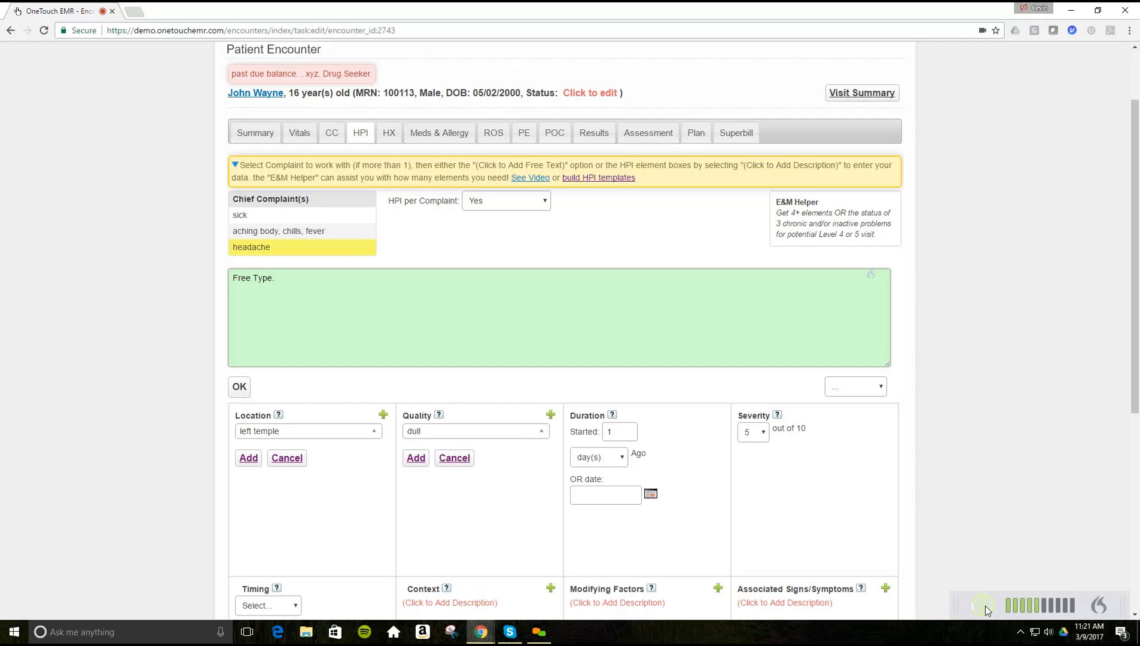
{"action": "left_click", "coordinate": [985, 606]}
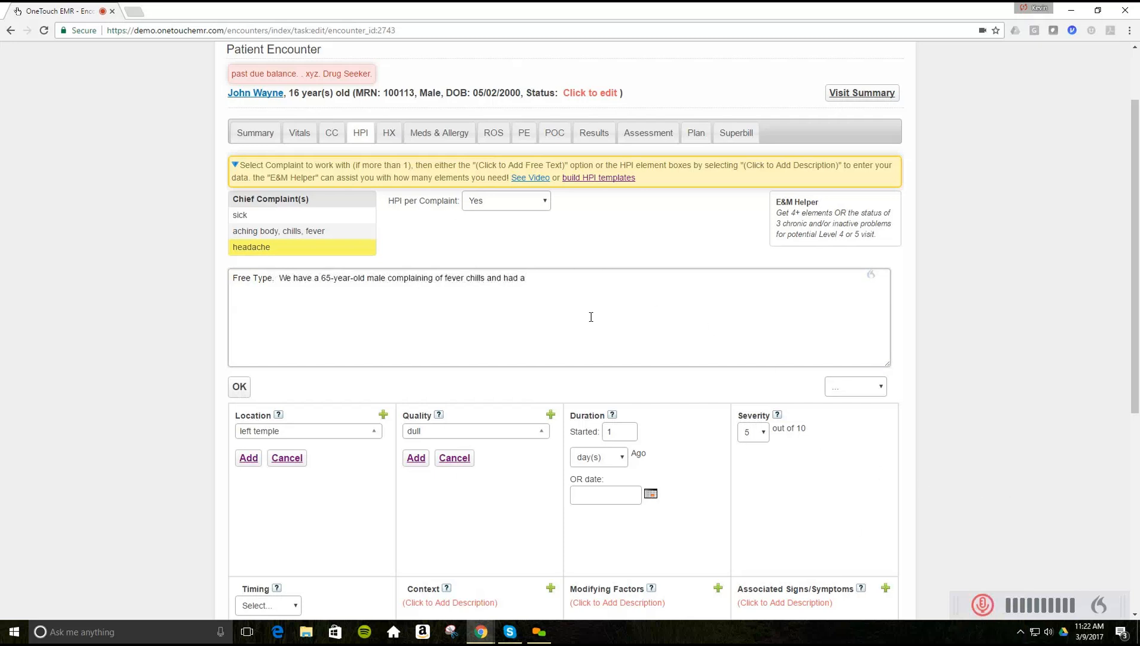
- Fix the dictation so the note ends 'fever chills and headache.' with no extra space
{"action": "key", "text": "BackSpace"}
{"action": "key", "text": "BackSpace"}
{"action": "key", "text": "BackSpace"}
{"action": "key", "text": "BackSpace"}
{"action": "key", "text": "BackSpace"}
{"action": "left_click", "coordinate": [984, 606]}
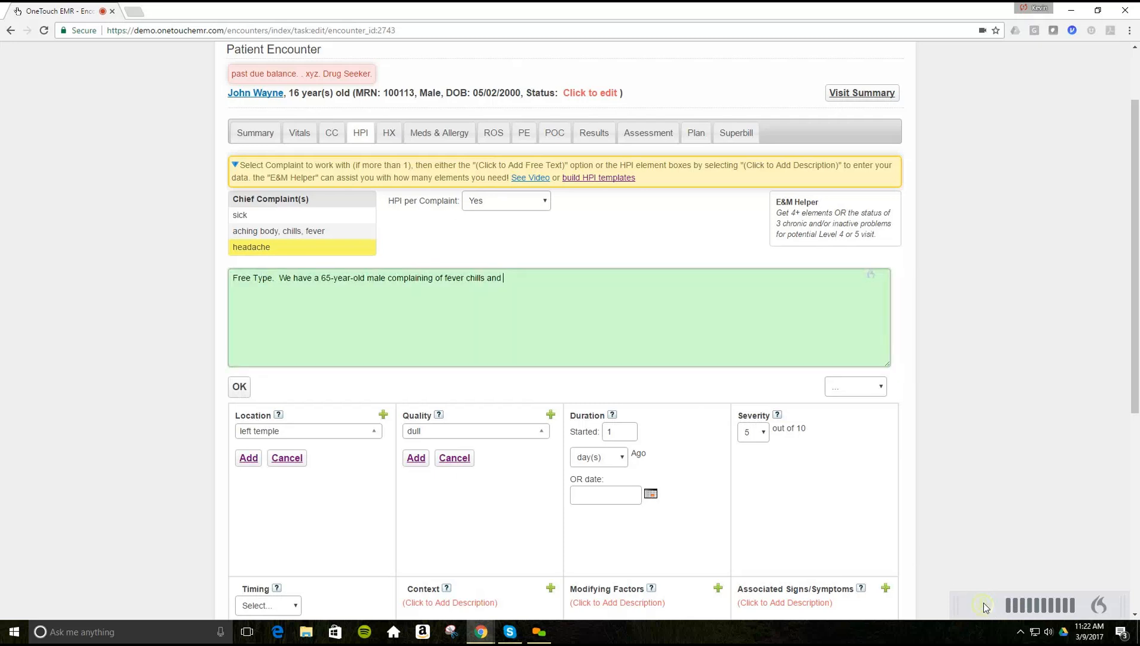
{"action": "left_click", "coordinate": [984, 605]}
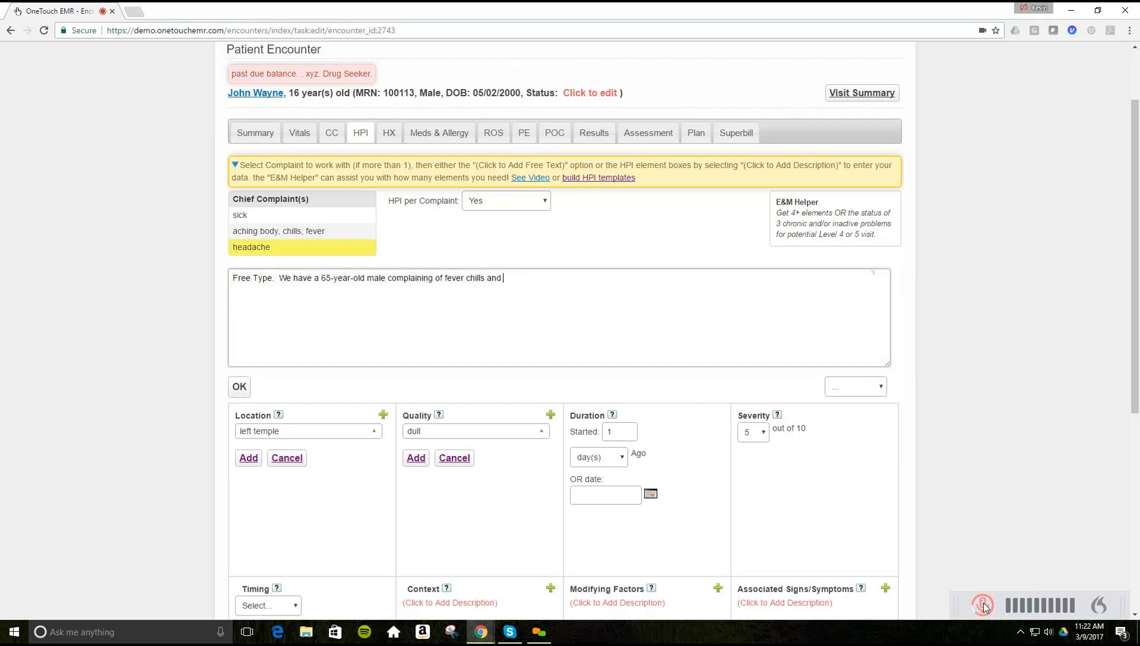
{"action": "left_click", "coordinate": [507, 278]}
{"action": "key", "text": "BackSpace"}
- Append the ?OT and ?FUN template sentences to the headache HPI note and save it
{"action": "left_click", "coordinate": [882, 389]}
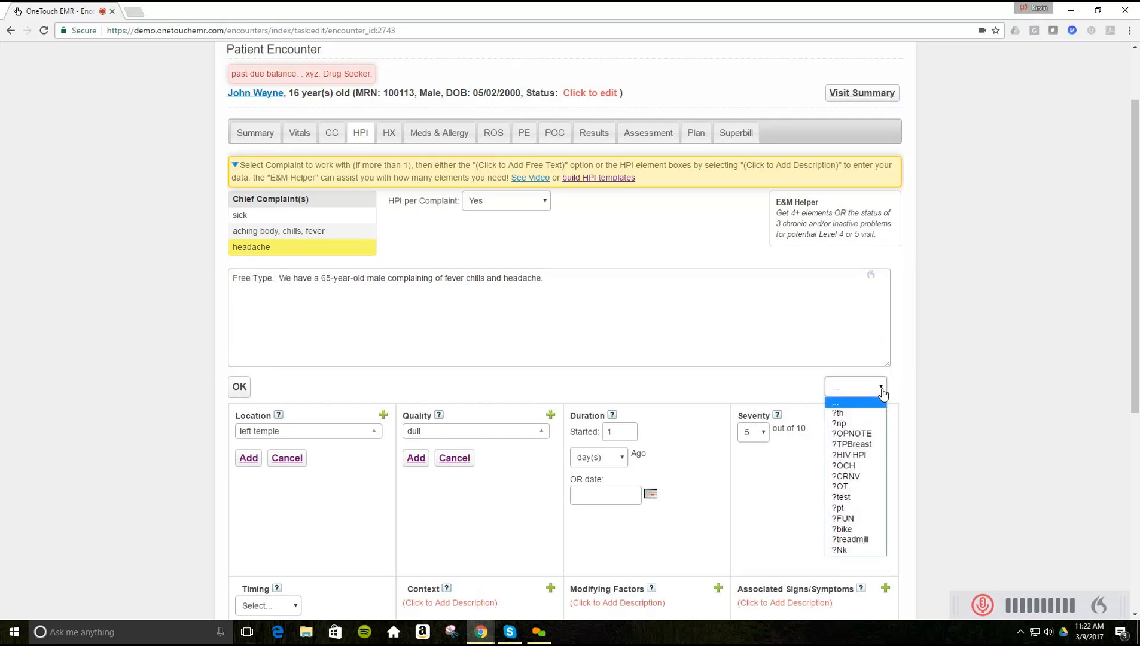
{"action": "left_click", "coordinate": [842, 488]}
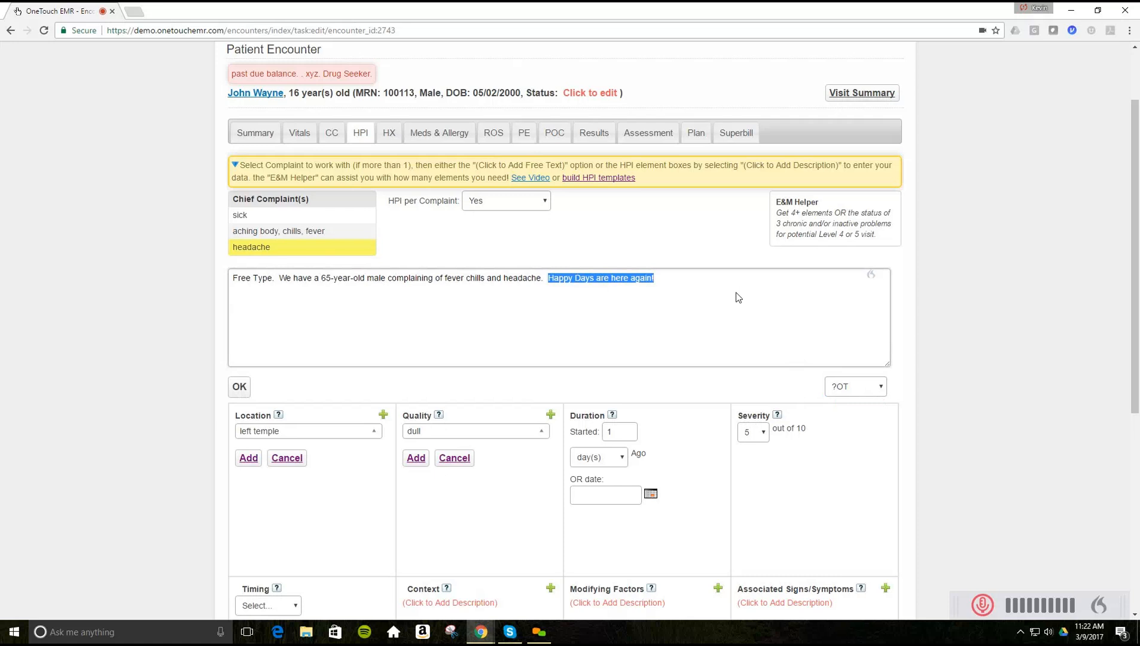
{"action": "left_click", "coordinate": [699, 276]}
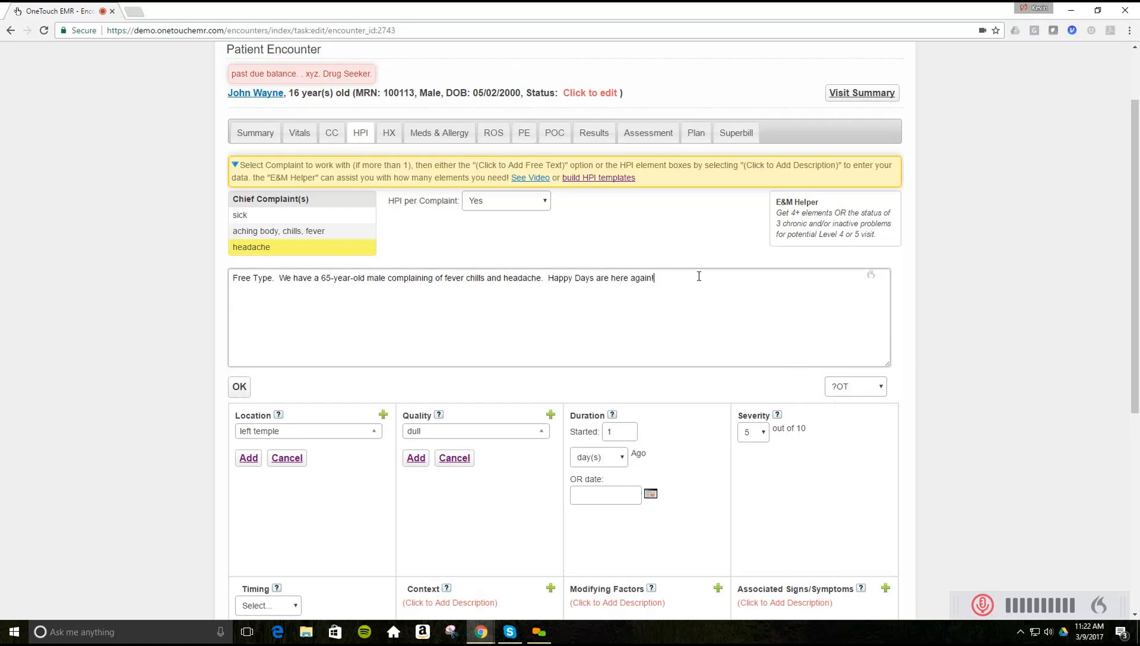
{"action": "left_click", "coordinate": [876, 389]}
{"action": "left_click", "coordinate": [847, 518]}
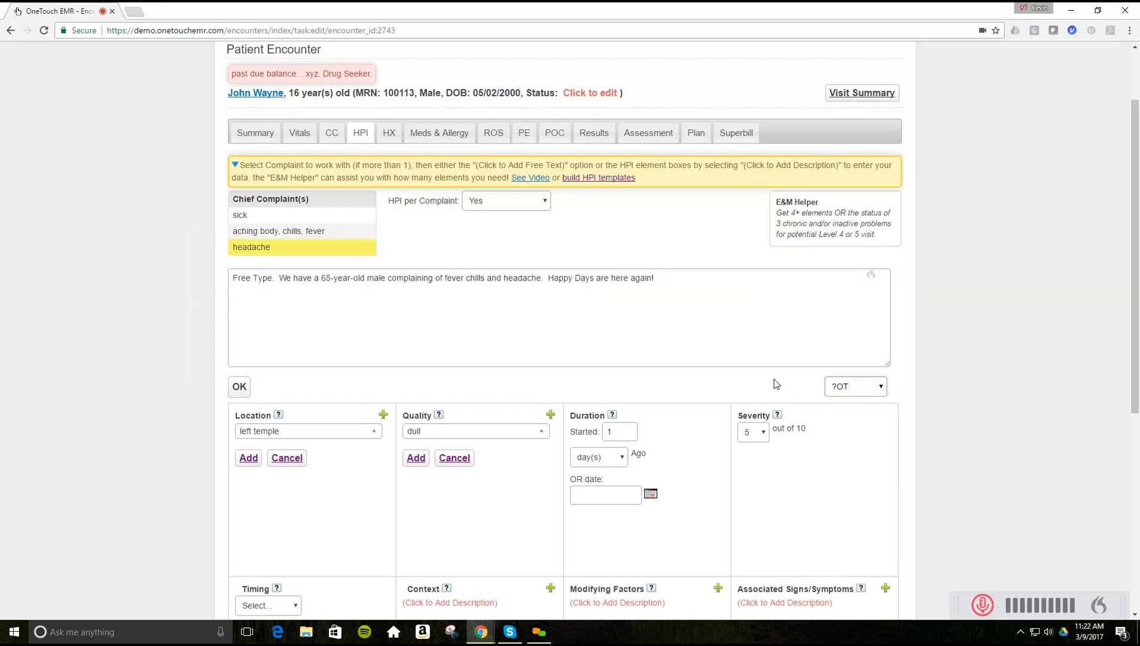
{"action": "left_click", "coordinate": [743, 341]}
{"action": "left_click", "coordinate": [240, 389]}
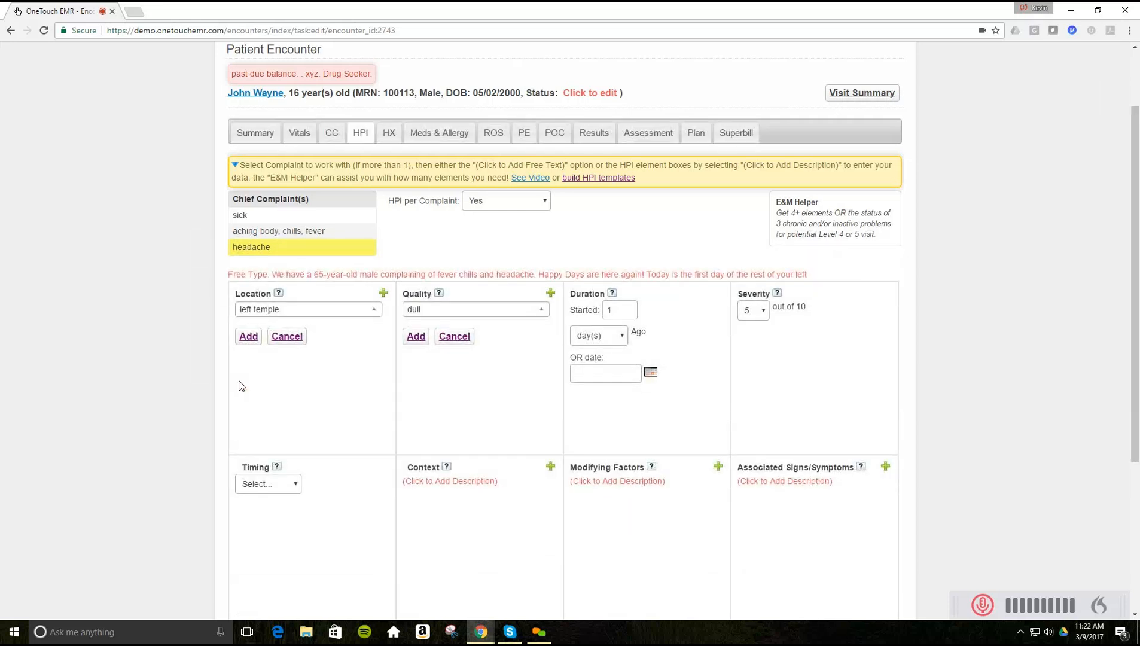
- Switch to the HX tab to view the patient's medical history diagnosis list
{"action": "scroll", "coordinate": [97, 416], "scroll_direction": "down", "scroll_amount": 4}
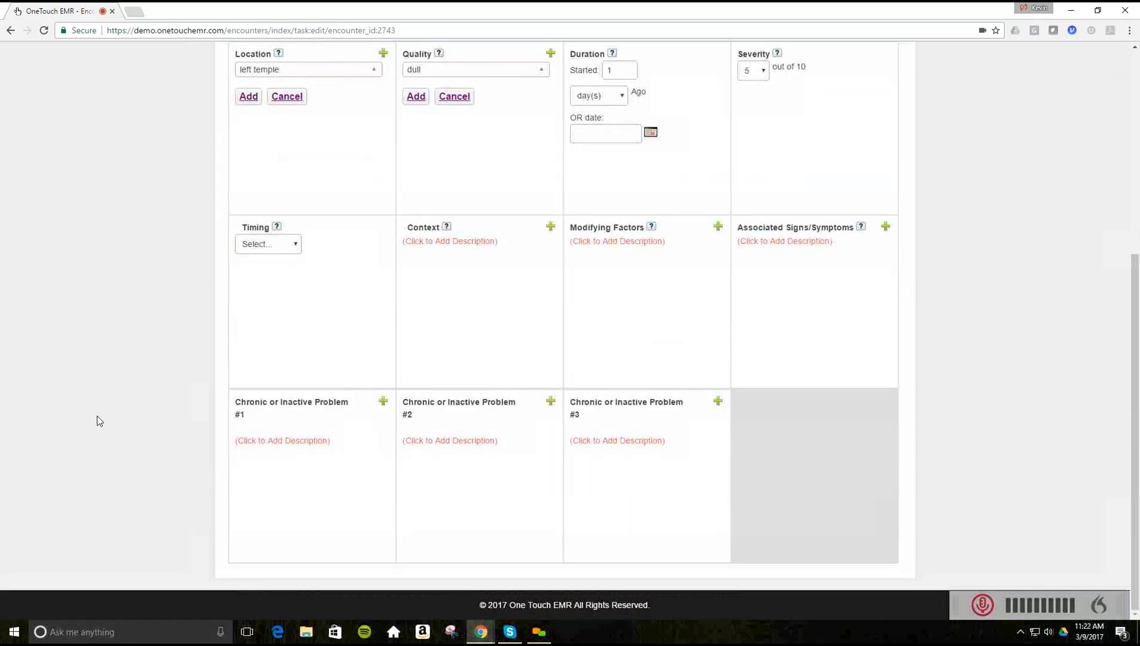
{"action": "scroll", "coordinate": [97, 416], "scroll_direction": "up", "scroll_amount": 3}
{"action": "scroll", "coordinate": [102, 359], "scroll_direction": "up", "scroll_amount": 2}
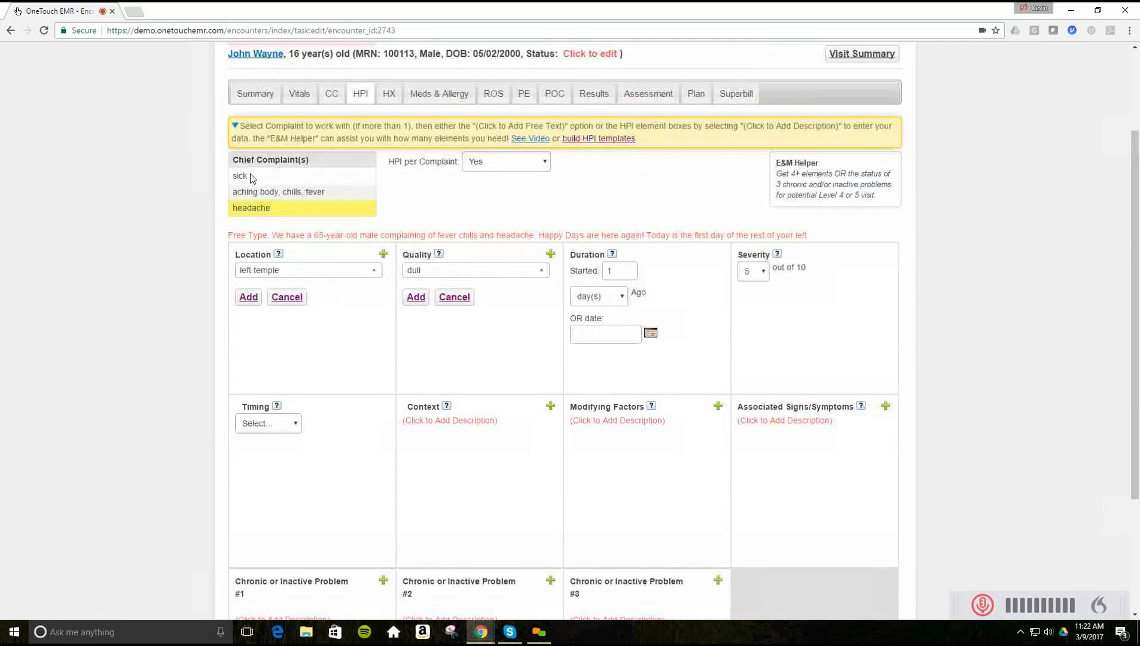
{"action": "left_click", "coordinate": [389, 191]}
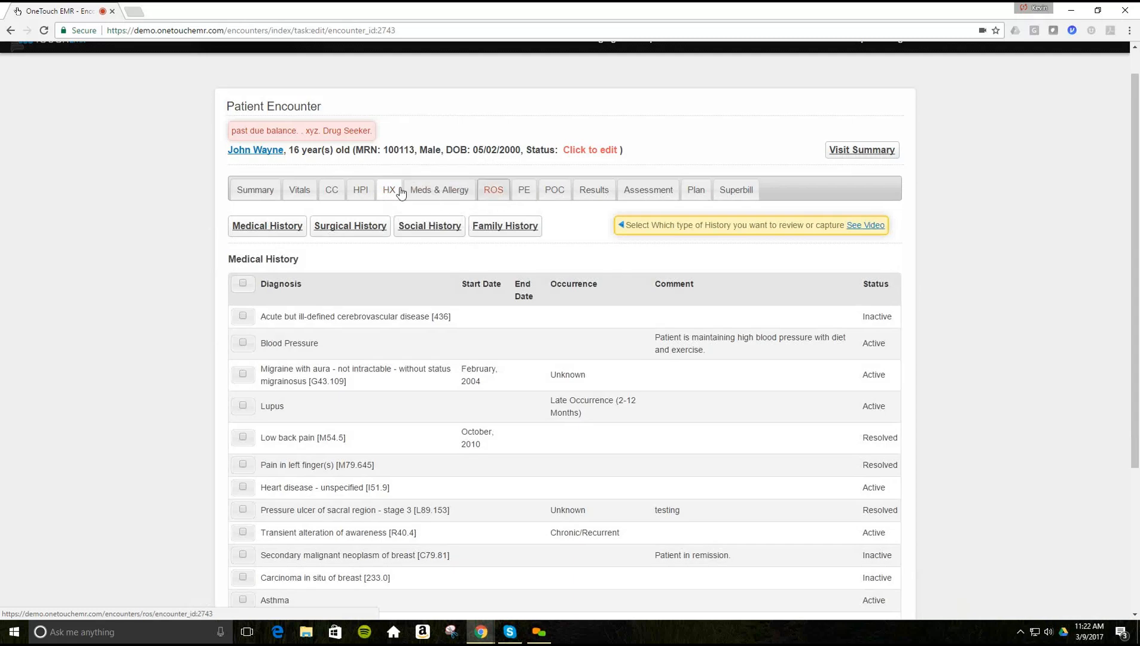
{"action": "left_click", "coordinate": [506, 196]}
{"action": "scroll", "coordinate": [195, 275], "scroll_direction": "down", "scroll_amount": 1}
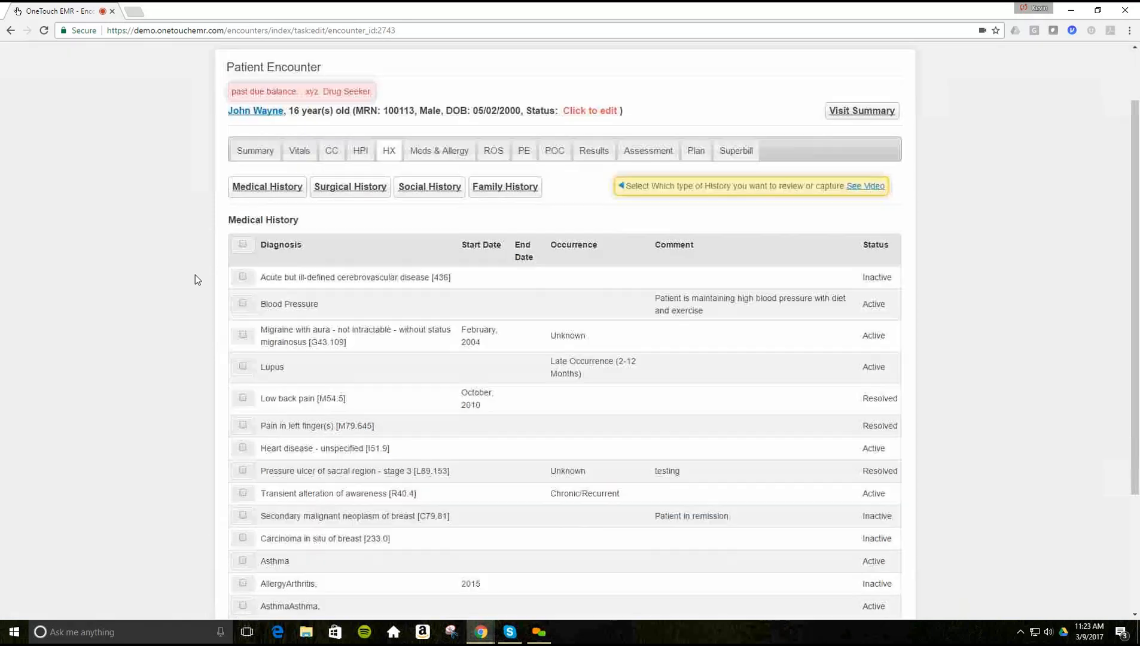
{"action": "scroll", "coordinate": [195, 275], "scroll_direction": "down", "scroll_amount": 1}
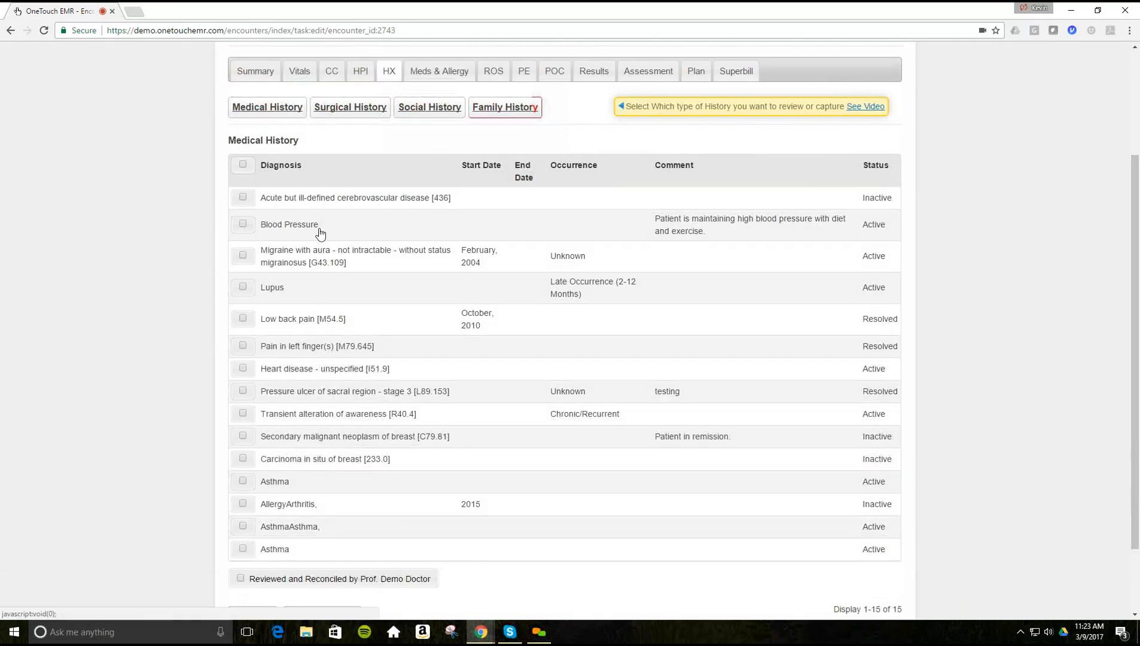
{"action": "scroll", "coordinate": [285, 314], "scroll_direction": "down", "scroll_amount": 2}
{"action": "scroll", "coordinate": [370, 268], "scroll_direction": "up", "scroll_amount": 4}
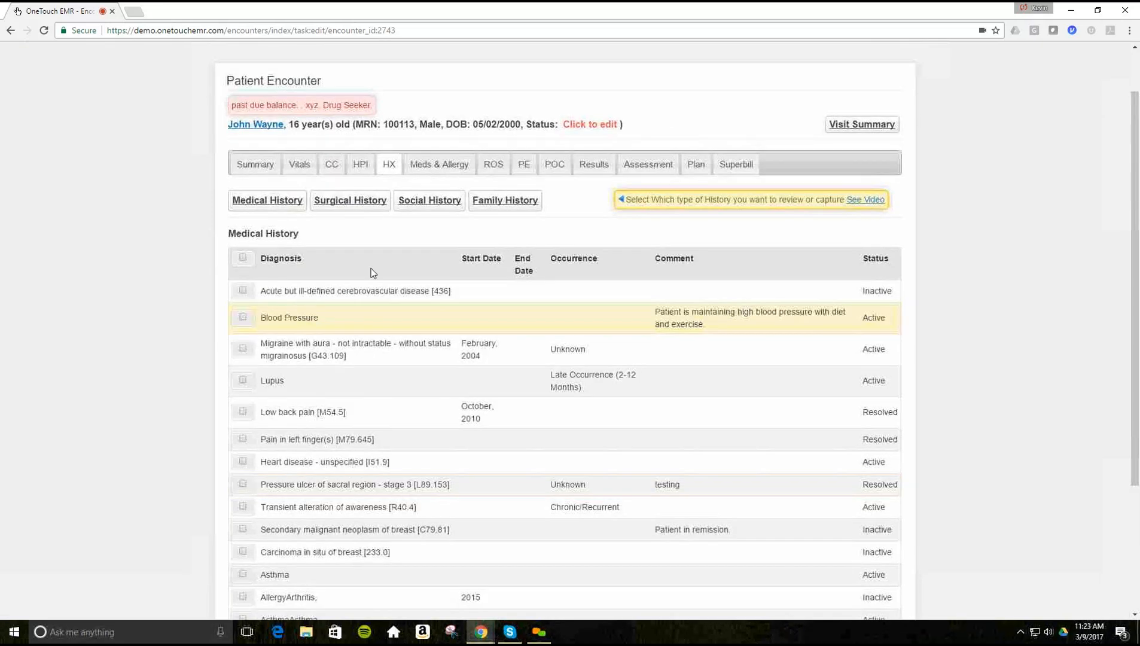
{"action": "scroll", "coordinate": [371, 268], "scroll_direction": "up", "scroll_amount": 1}
- On Meds & Allergy, uncheck Show All Allergies and leave the allergy category as Drug
{"action": "left_click", "coordinate": [427, 233]}
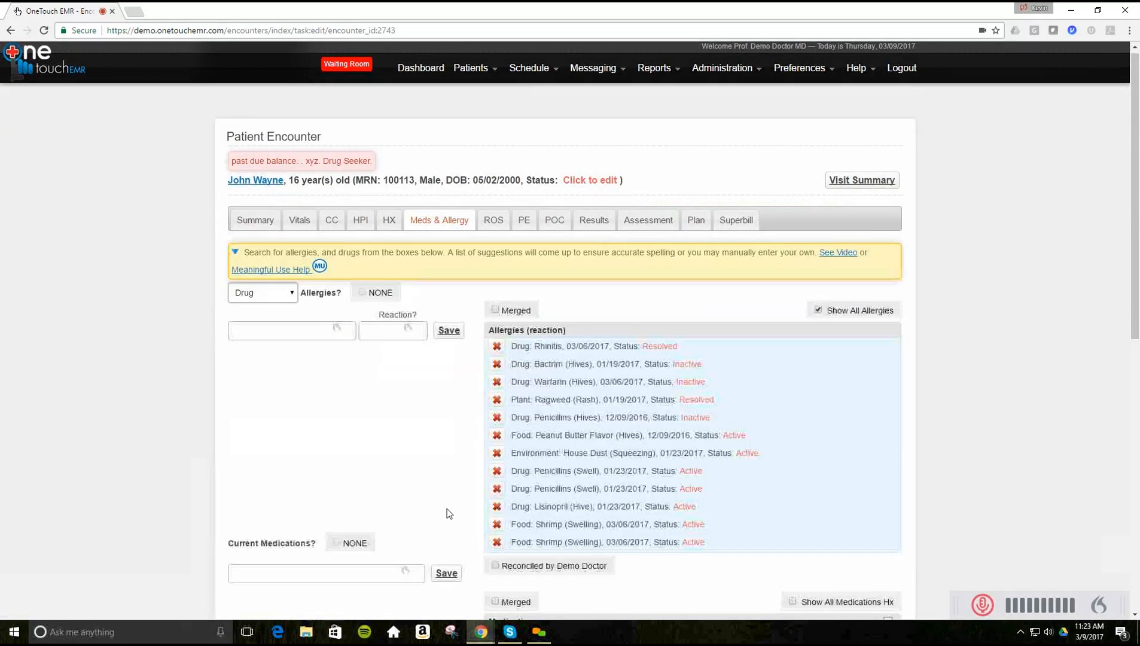
{"action": "scroll", "coordinate": [405, 445], "scroll_direction": "down", "scroll_amount": 3}
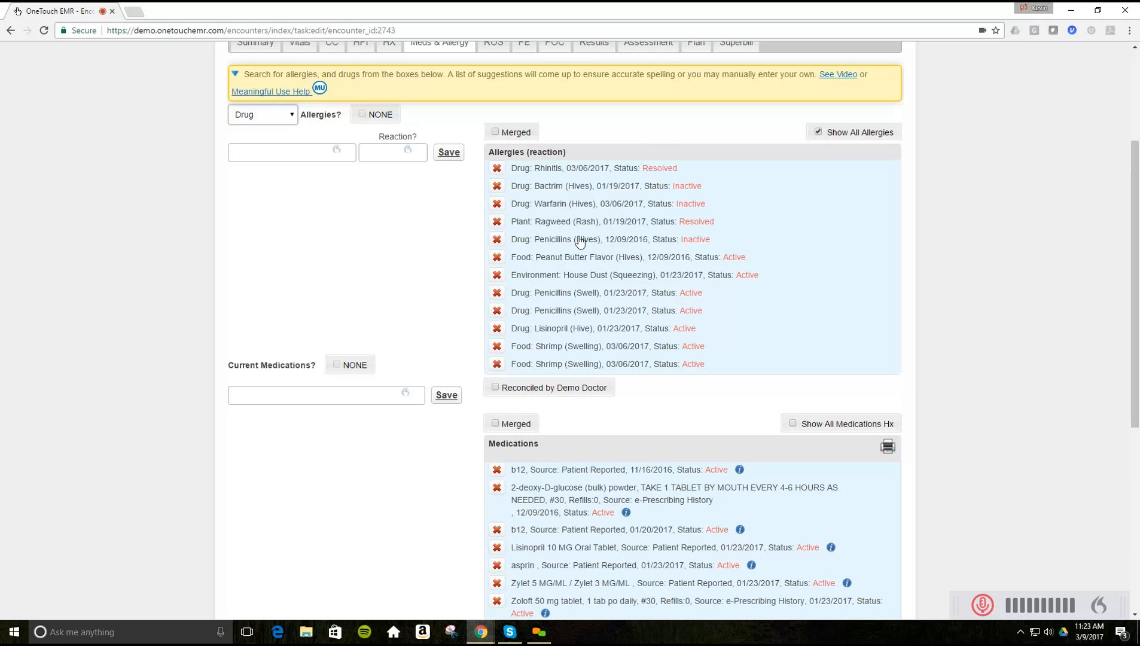
{"action": "left_click", "coordinate": [818, 135]}
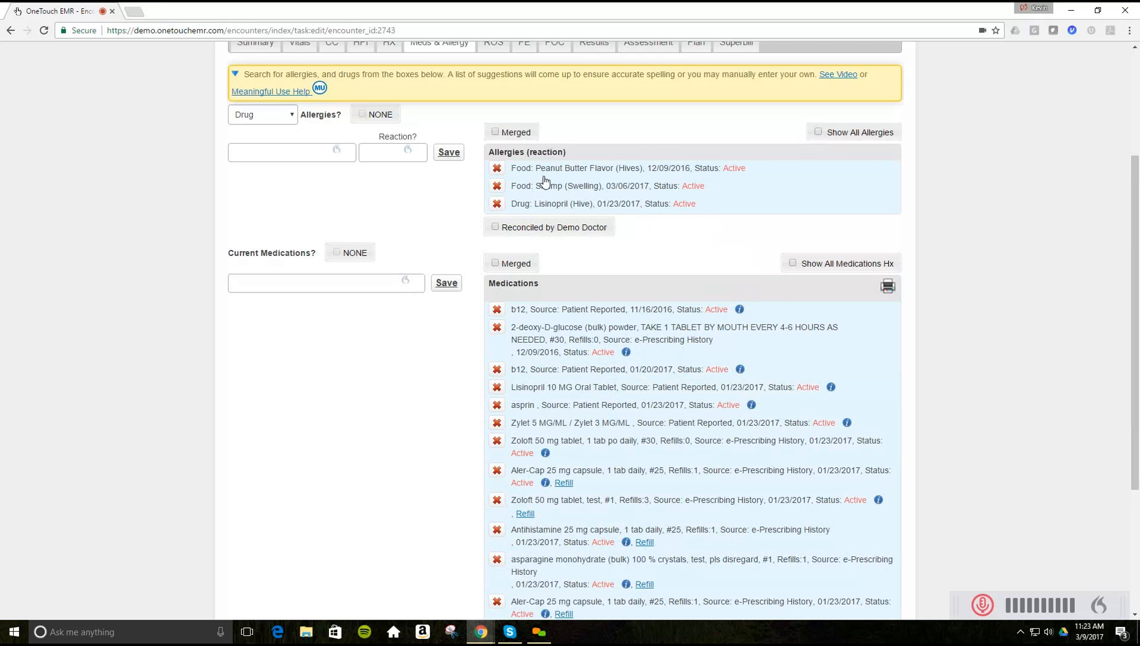
{"action": "left_click", "coordinate": [293, 119]}
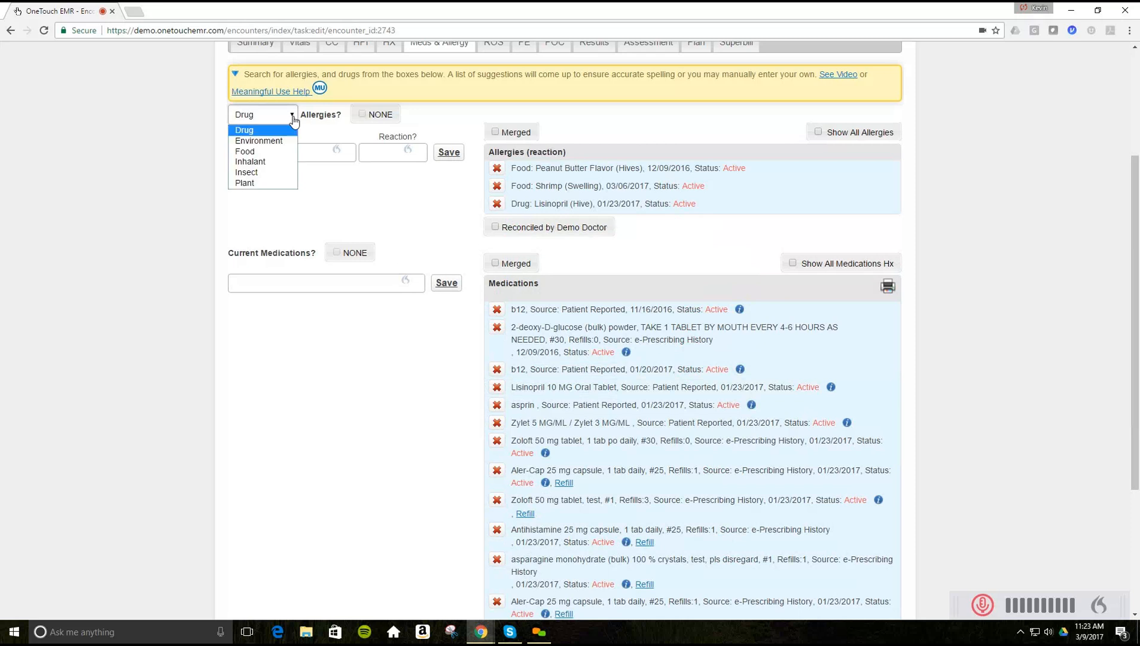
{"action": "left_click", "coordinate": [293, 120]}
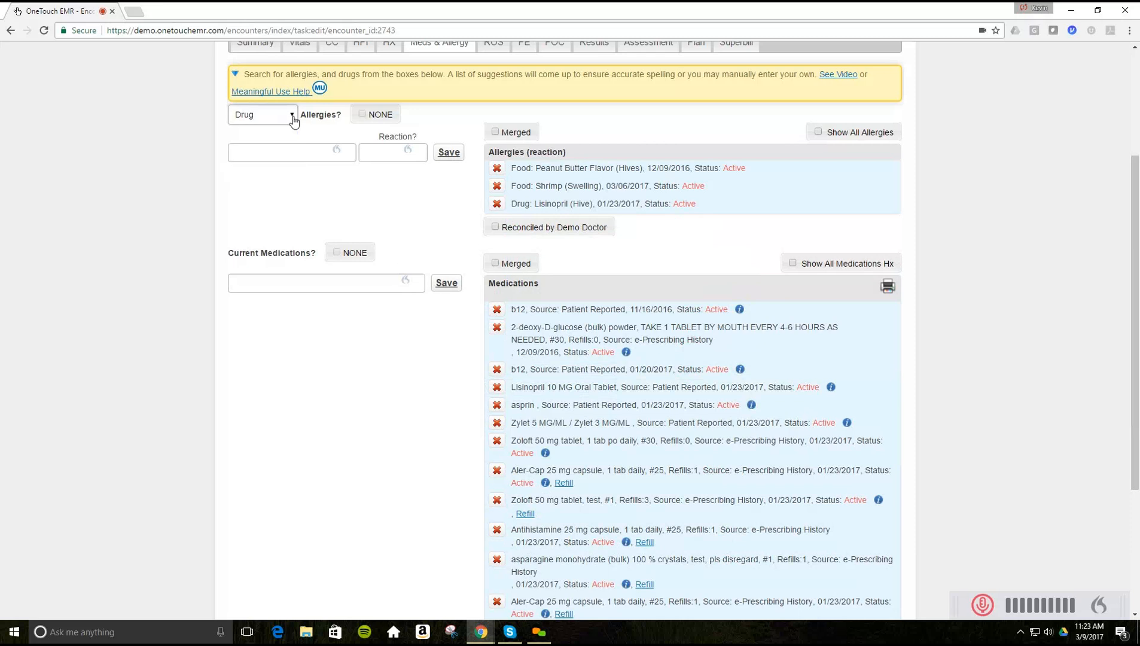
- Move past the allergy entry fields to the medication list and start a New e-Rx order
{"action": "left_click", "coordinate": [296, 153]}
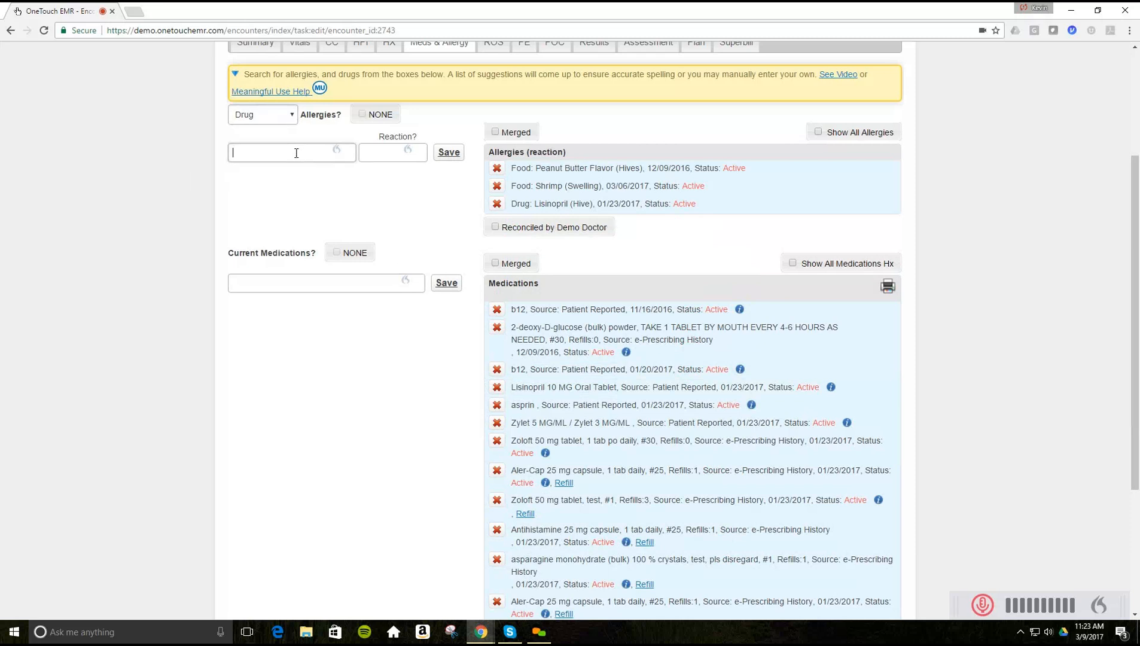
{"action": "left_click", "coordinate": [377, 153]}
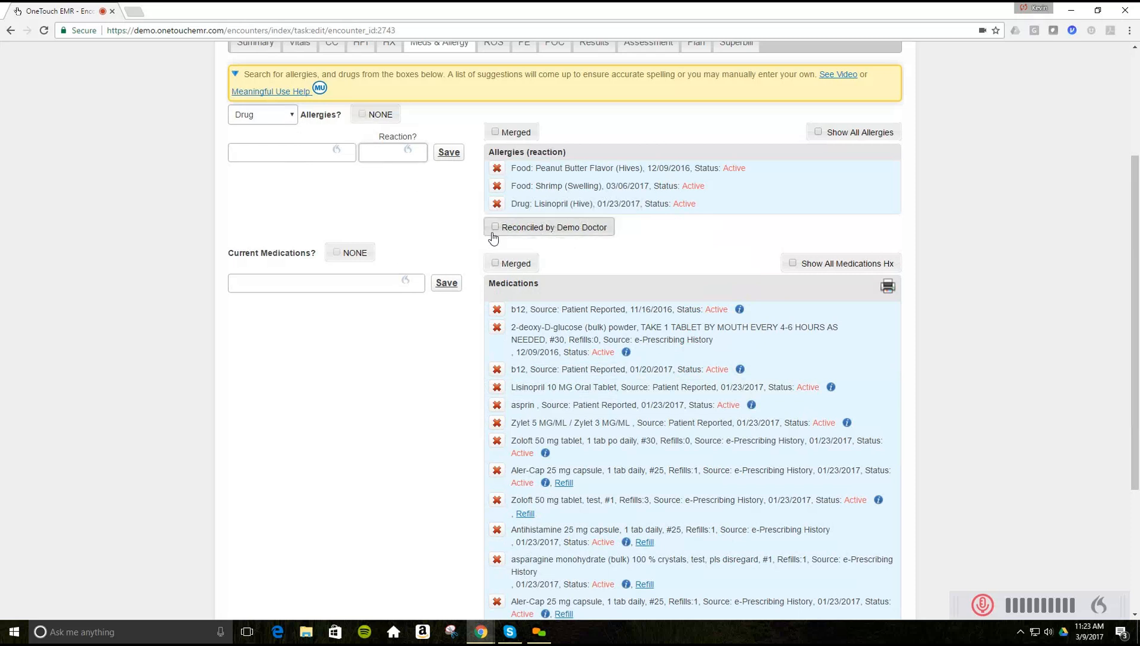
{"action": "scroll", "coordinate": [423, 215], "scroll_direction": "down", "scroll_amount": 3}
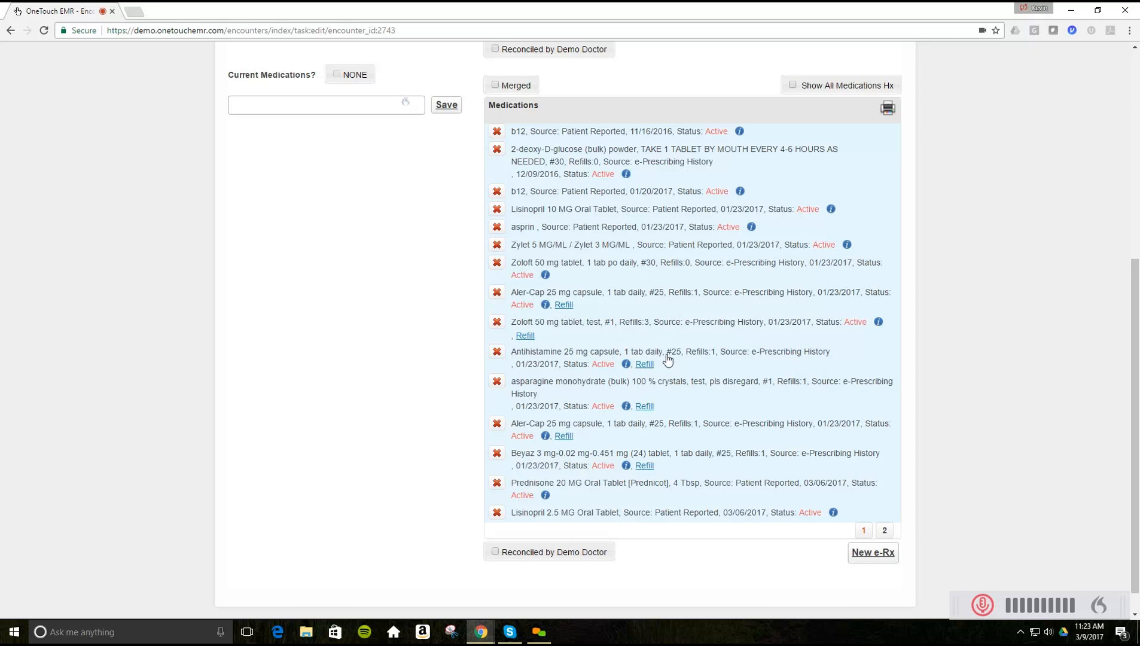
{"action": "scroll", "coordinate": [667, 360], "scroll_direction": "down", "scroll_amount": 1}
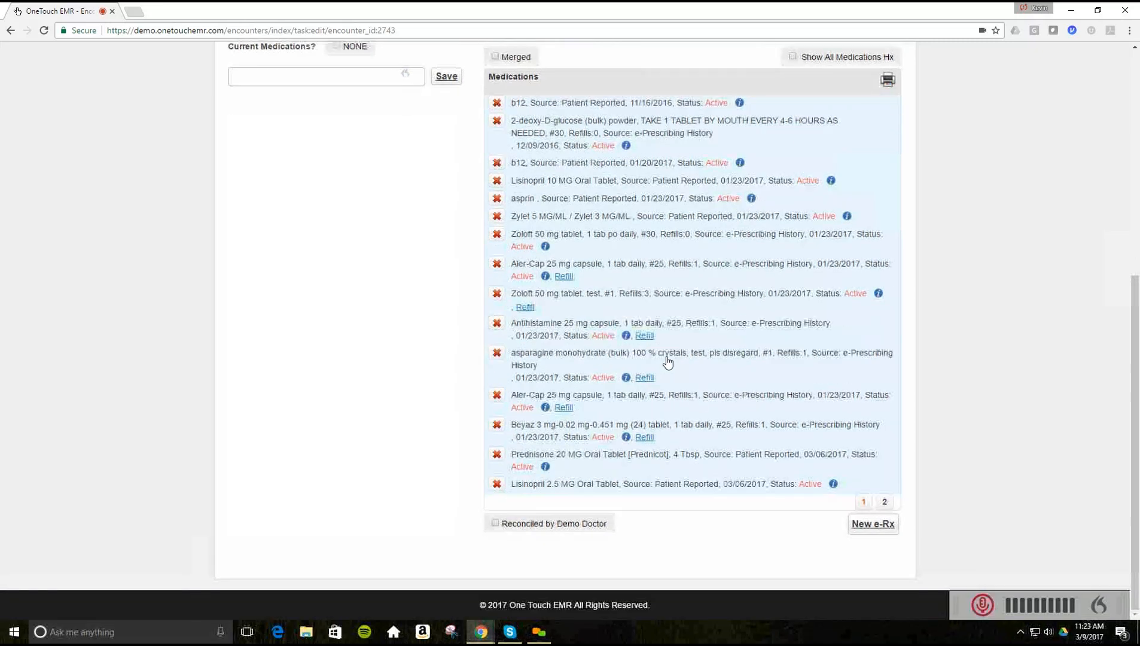
{"action": "left_click", "coordinate": [862, 524]}
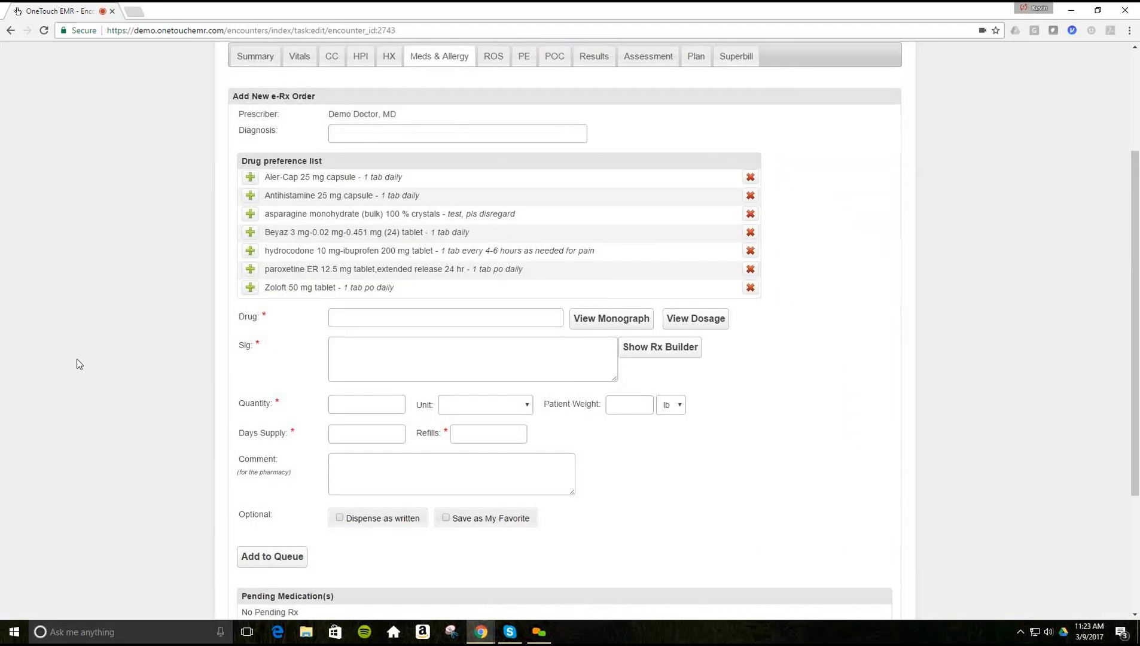
- Set the e-Rx diagnosis to J10.08 influenza with pneumonia via 'influ', then add hydrocodone-ibuprofen
{"action": "left_click", "coordinate": [380, 133]}
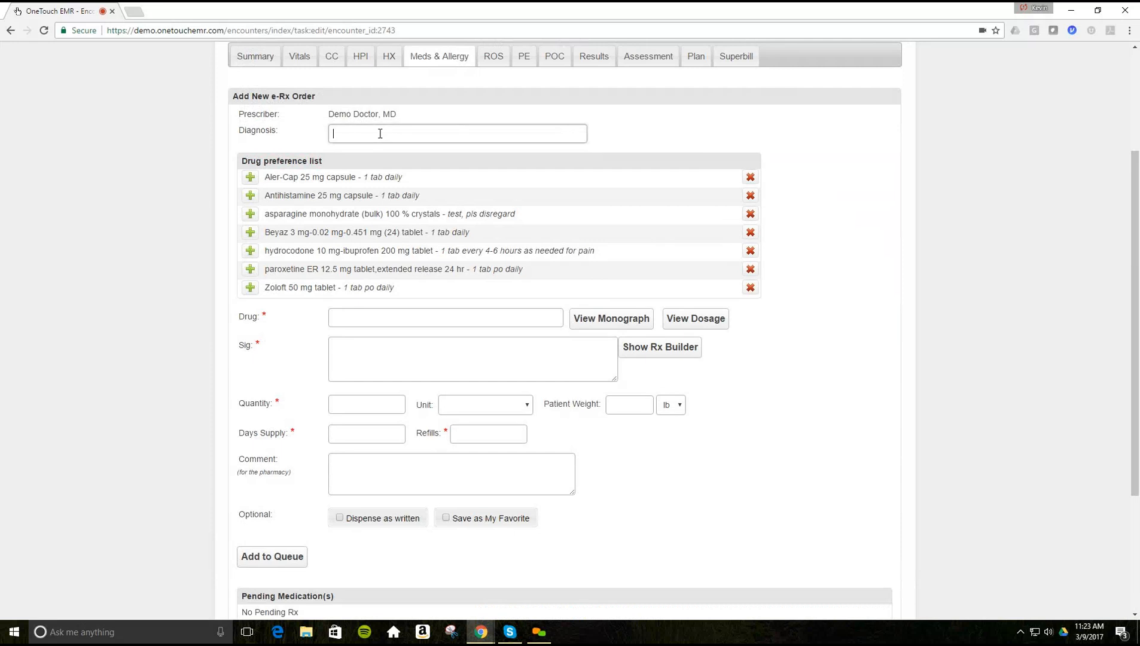
{"action": "type", "text": "flu"}
{"action": "key", "text": "BackSpace"}
{"action": "key", "text": "BackSpace"}
{"action": "key", "text": "BackSpace"}
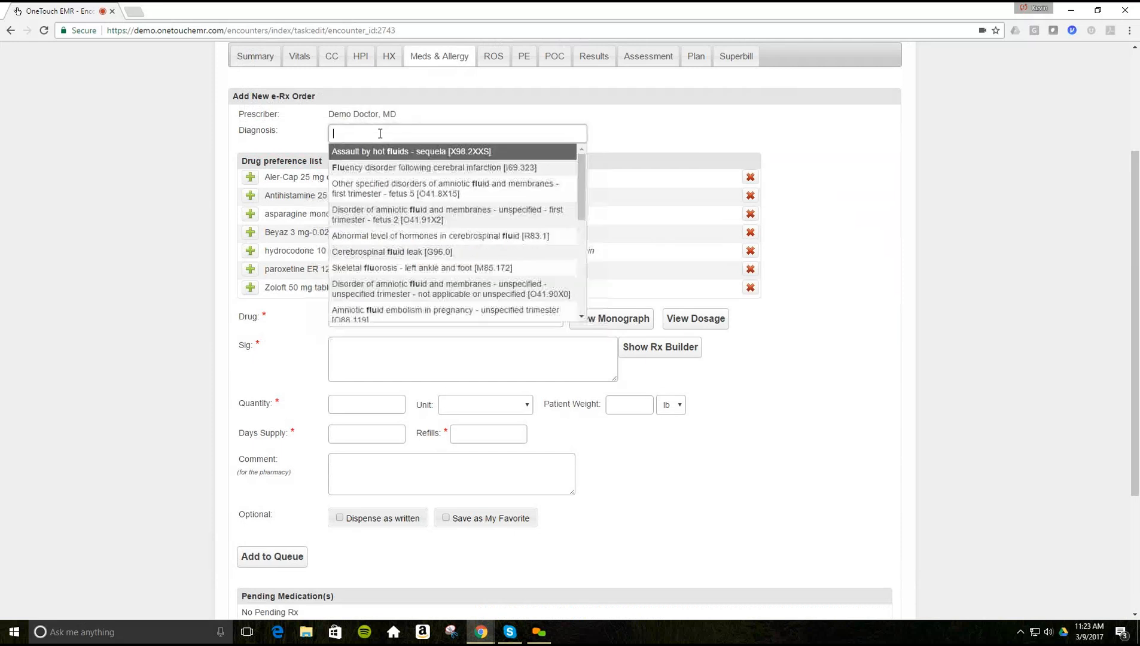
{"action": "type", "text": "en"}
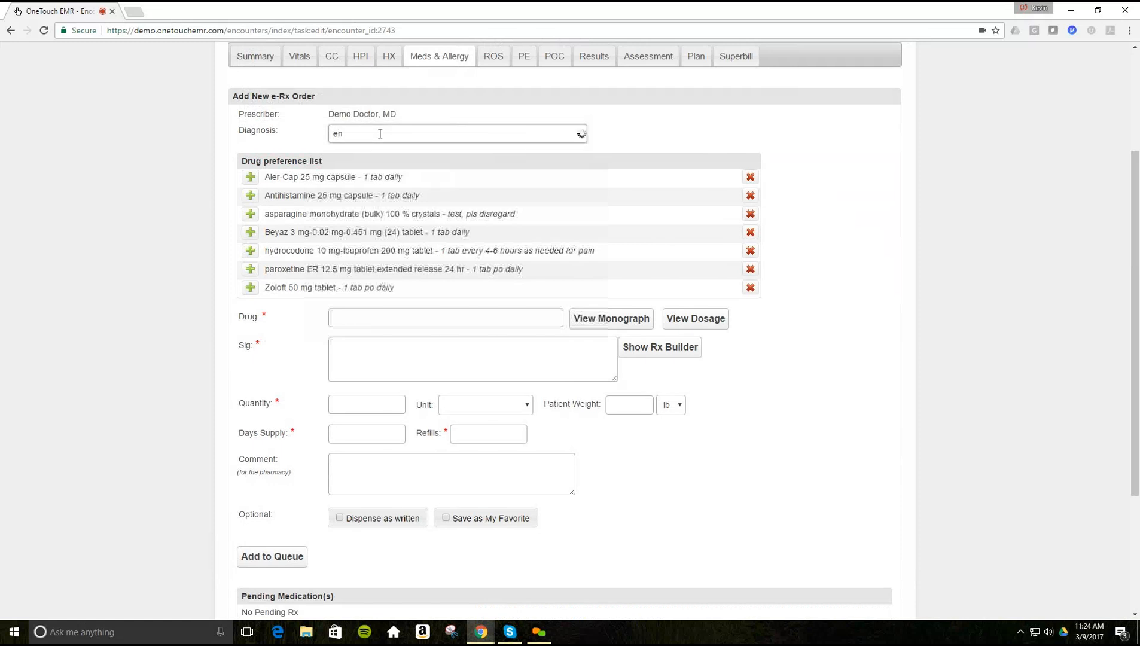
{"action": "type", "text": "fl"}
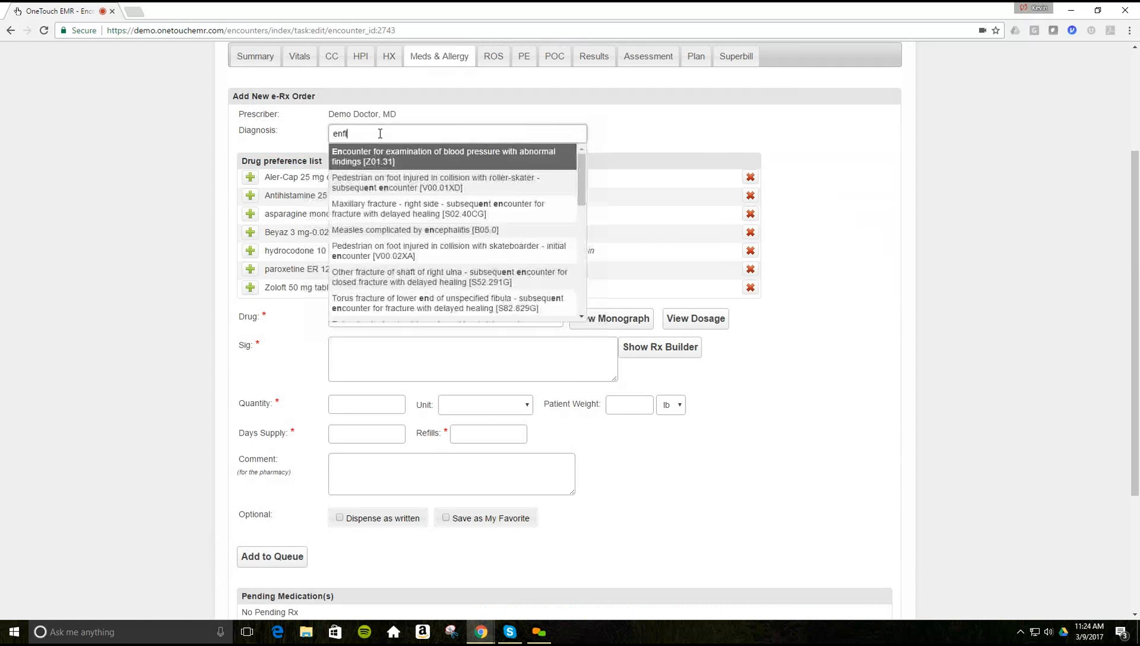
{"action": "key", "text": "BackSpace"}
{"action": "key", "text": "BackSpace"}
{"action": "key", "text": "BackSpace"}
{"action": "type", "text": "in"}
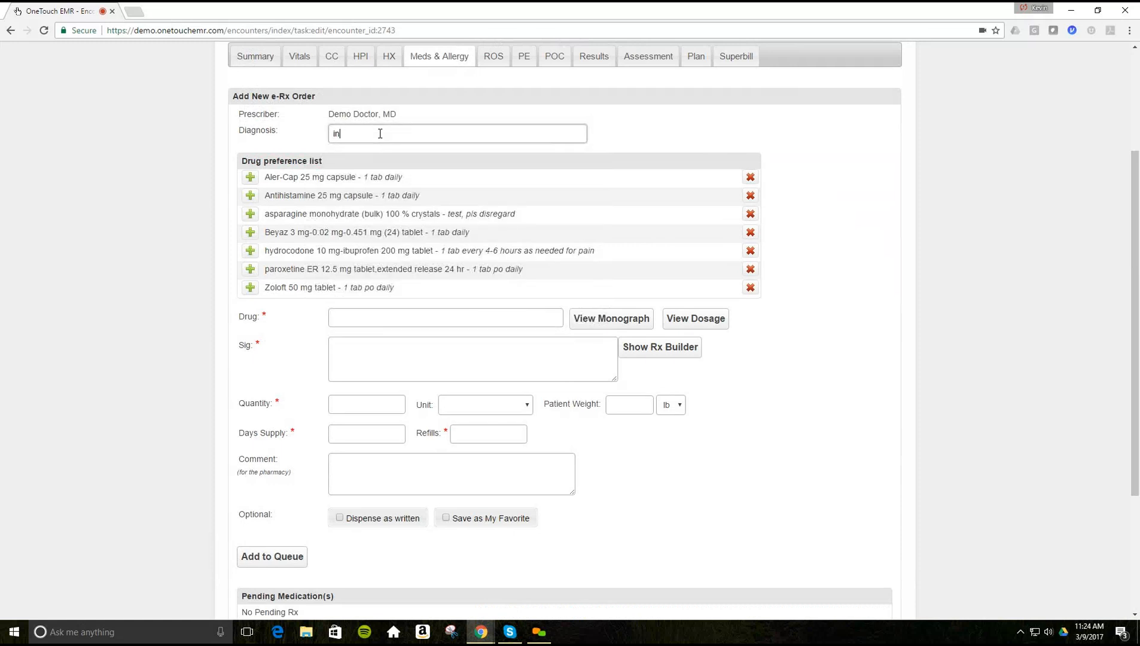
{"action": "type", "text": "flu"}
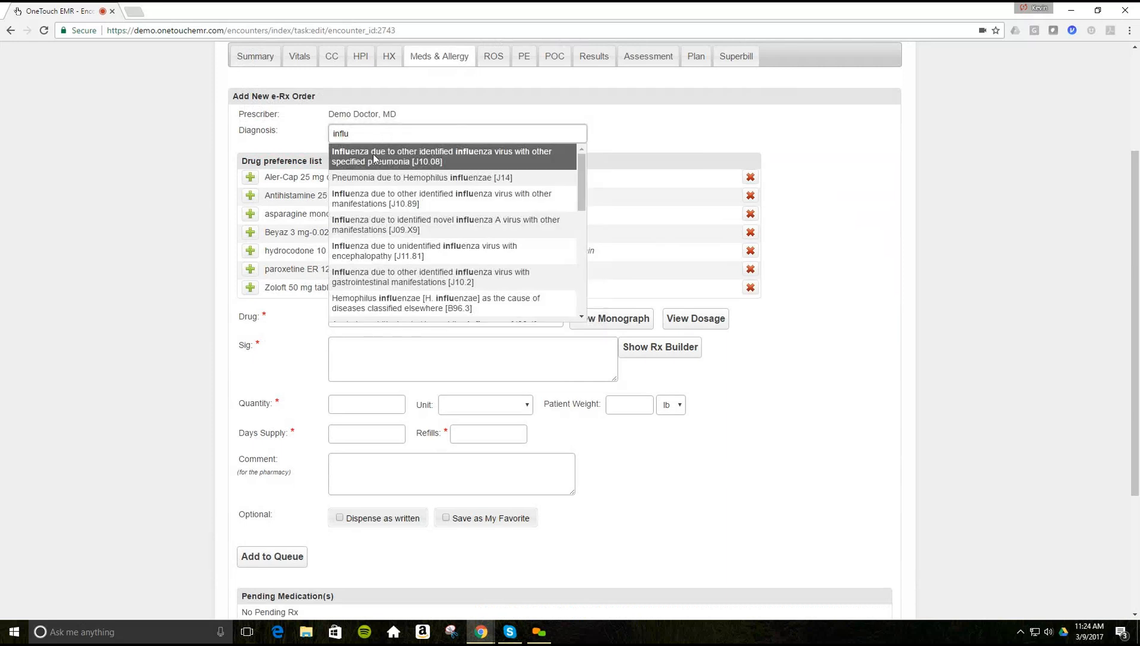
{"action": "left_click", "coordinate": [365, 153]}
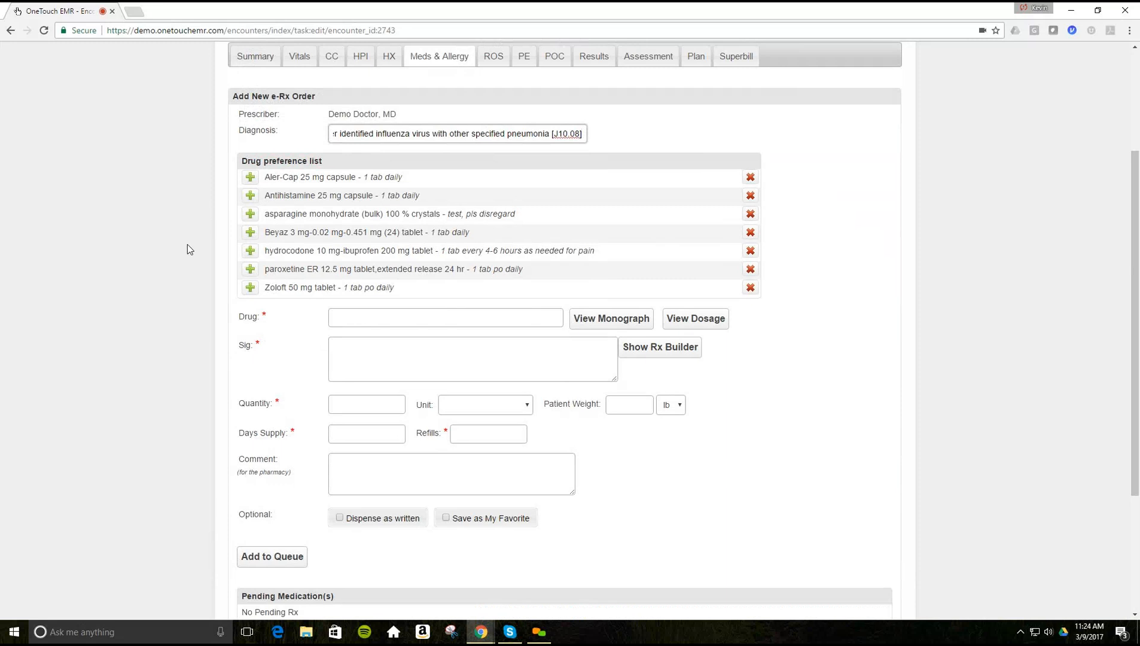
{"action": "left_click", "coordinate": [249, 251]}
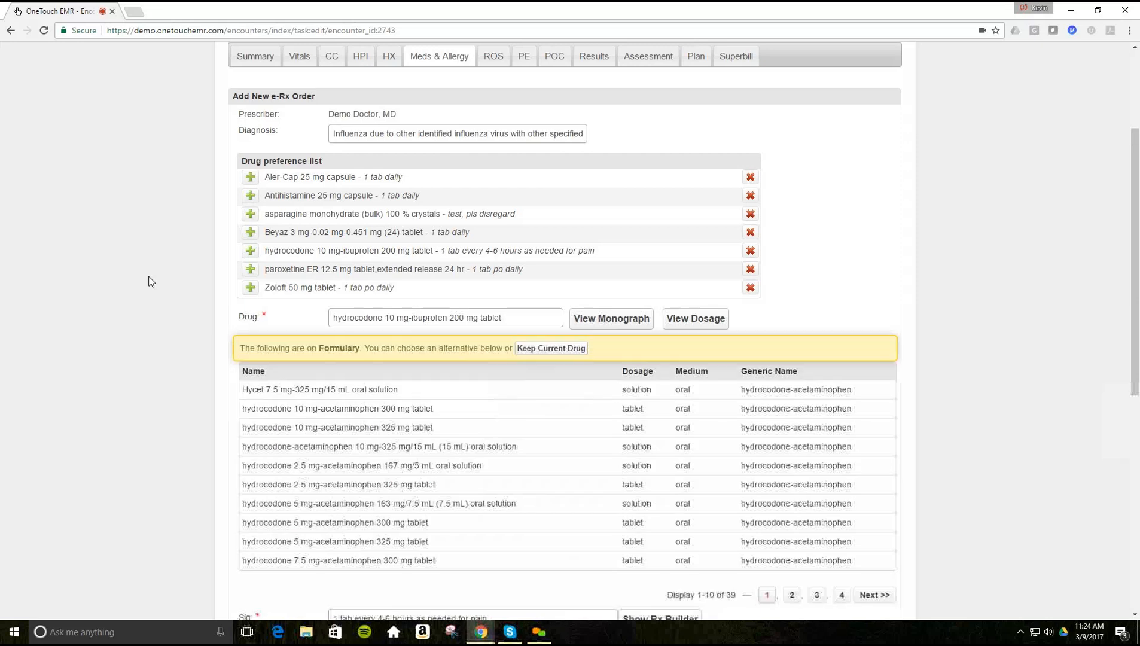
- Keep hydrocodone-ibuprofen, override the warning, set 15 days supply, dispense as written, and queue it
{"action": "scroll", "coordinate": [152, 282], "scroll_direction": "down", "scroll_amount": 1}
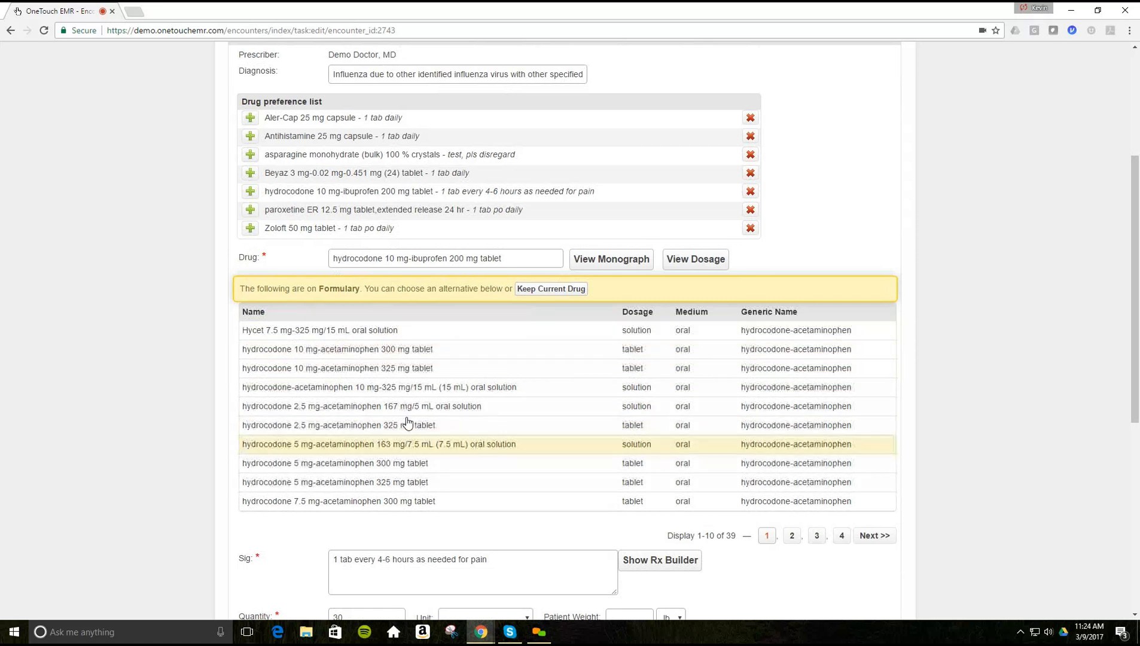
{"action": "left_click", "coordinate": [538, 292]}
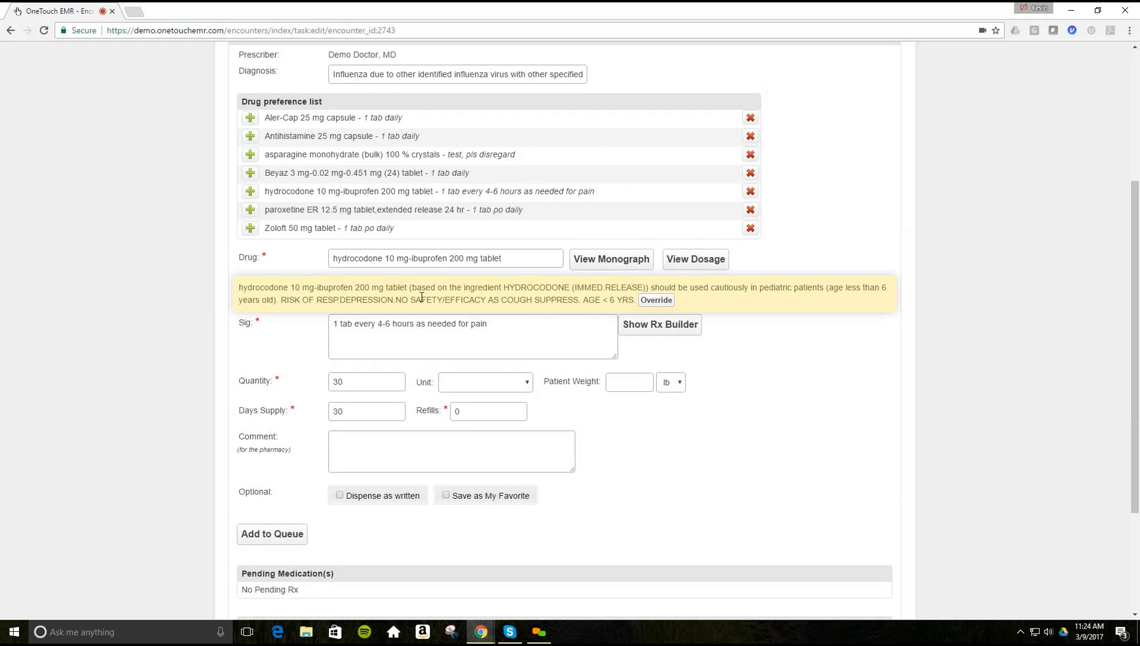
{"action": "left_click", "coordinate": [660, 300]}
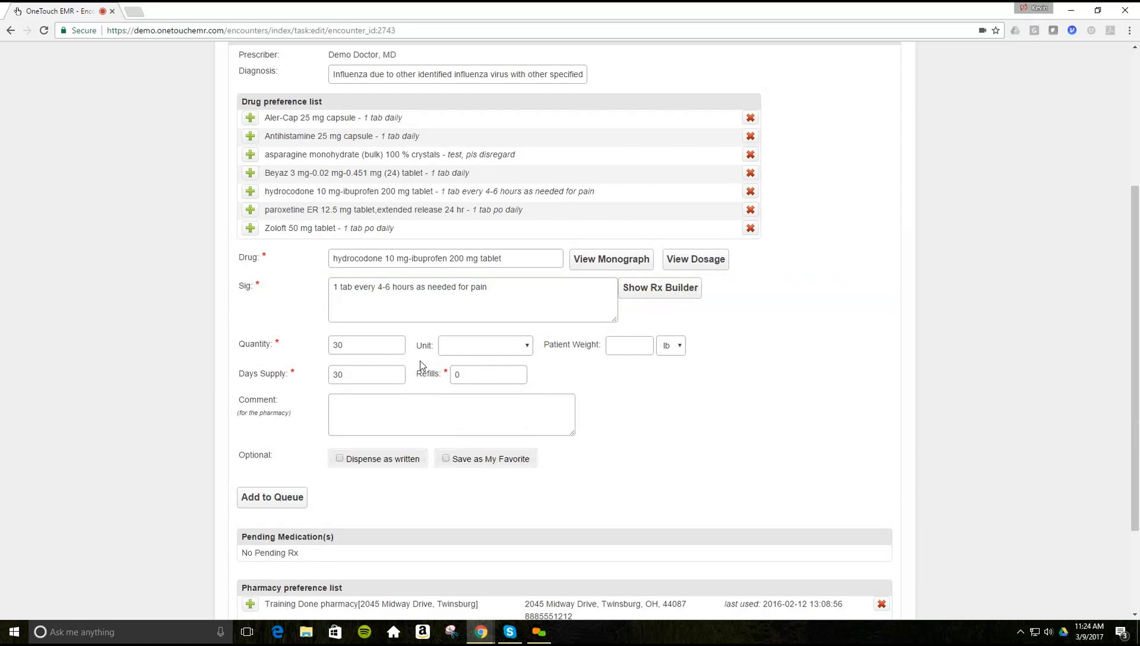
{"action": "left_click", "coordinate": [344, 375]}
{"action": "key", "text": "ctrl+a"}
{"action": "type", "text": "15"}
{"action": "left_click", "coordinate": [357, 410]}
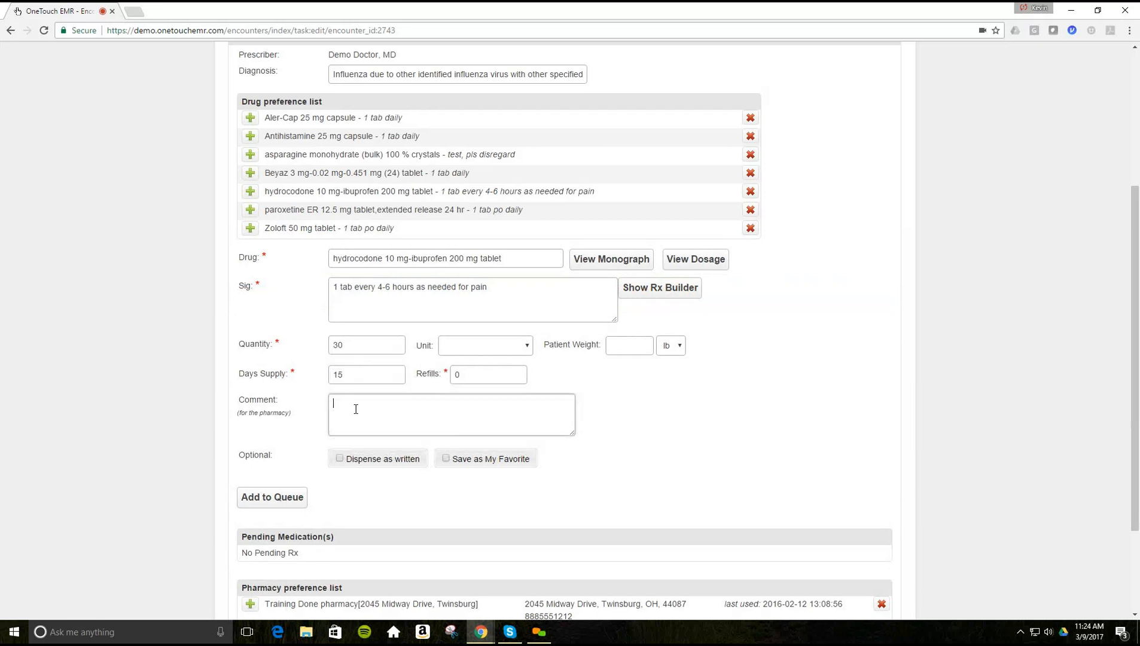
{"action": "left_click", "coordinate": [339, 465]}
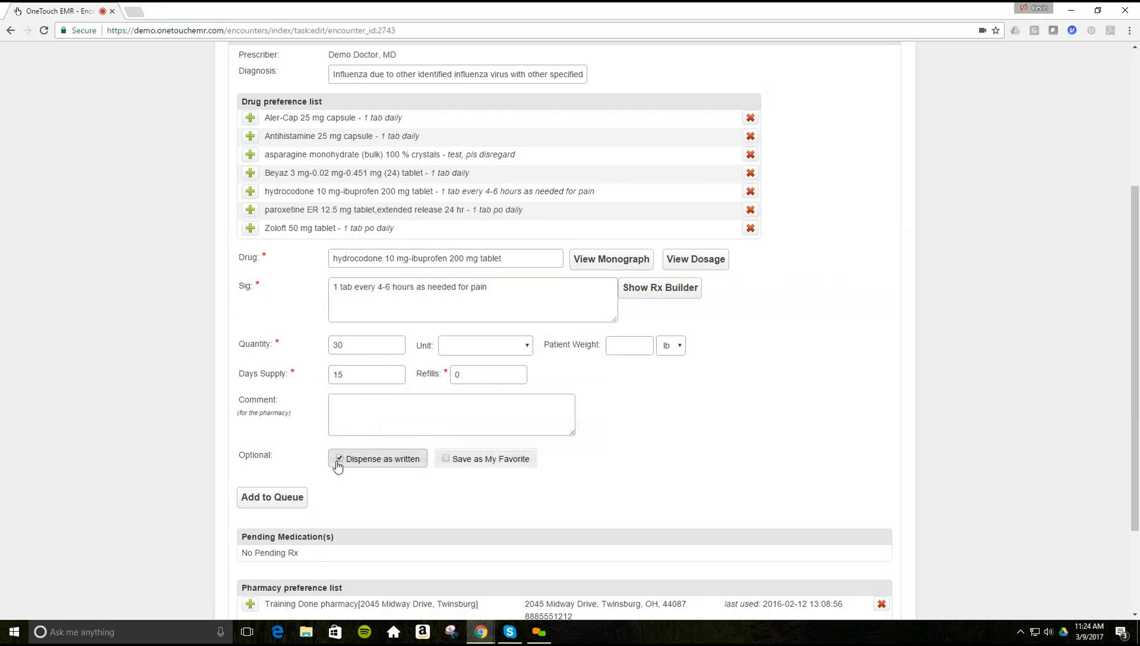
{"action": "scroll", "coordinate": [255, 376], "scroll_direction": "down", "scroll_amount": 2}
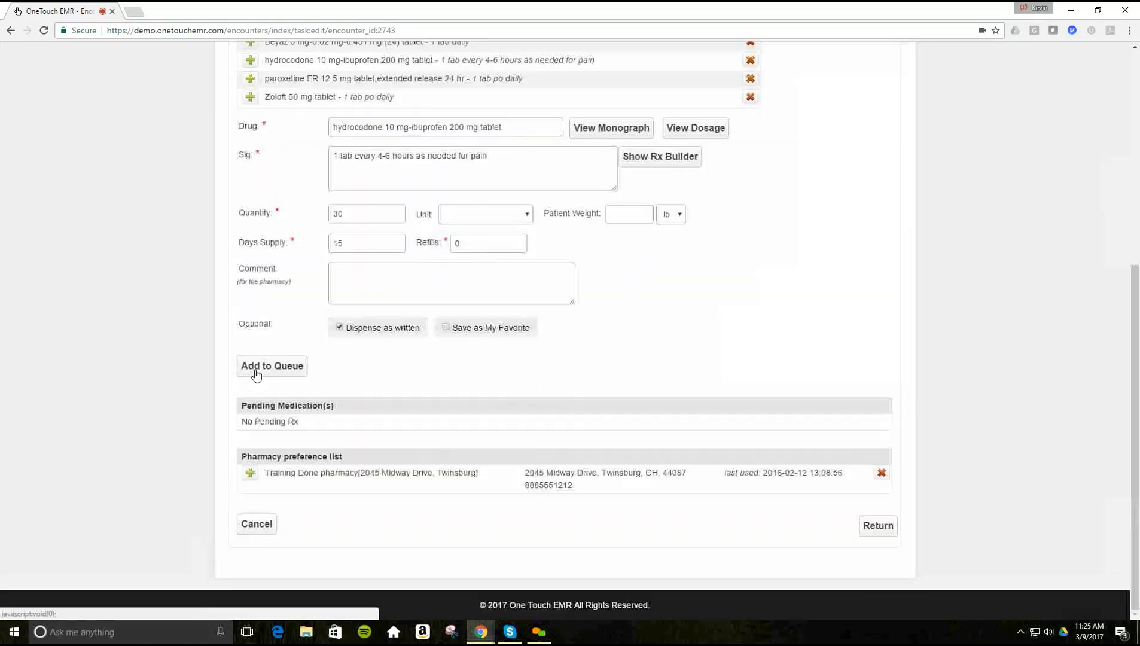
{"action": "left_click", "coordinate": [255, 372]}
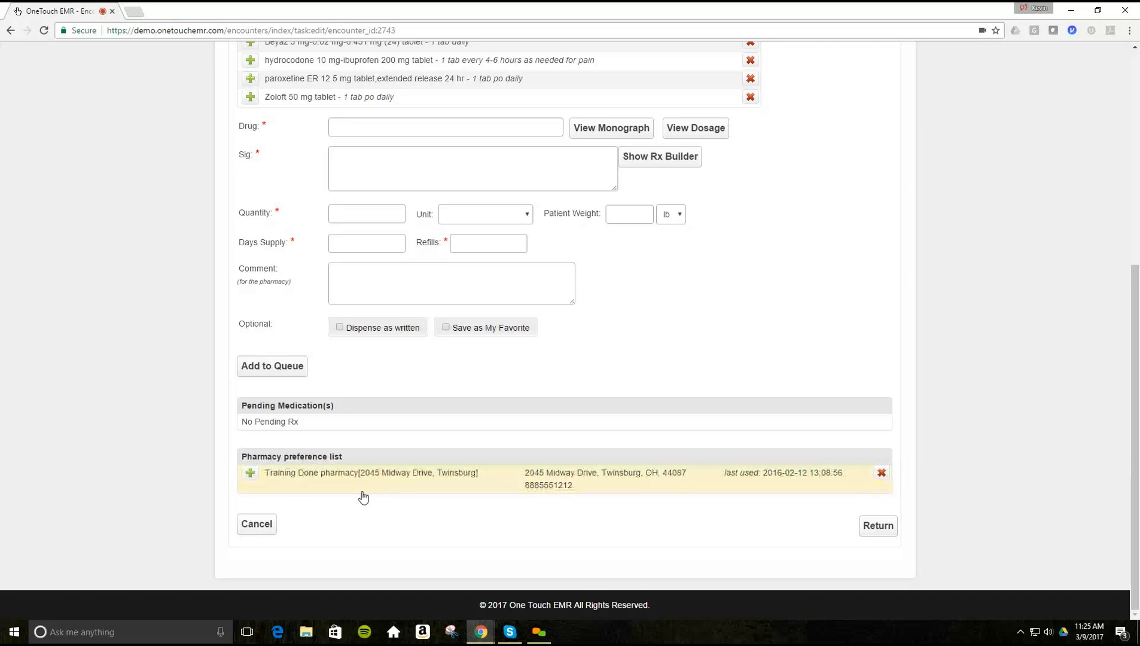
- Return to the encounter tabs and open the Review of Systems section
{"action": "scroll", "coordinate": [414, 495], "scroll_direction": "up", "scroll_amount": 1}
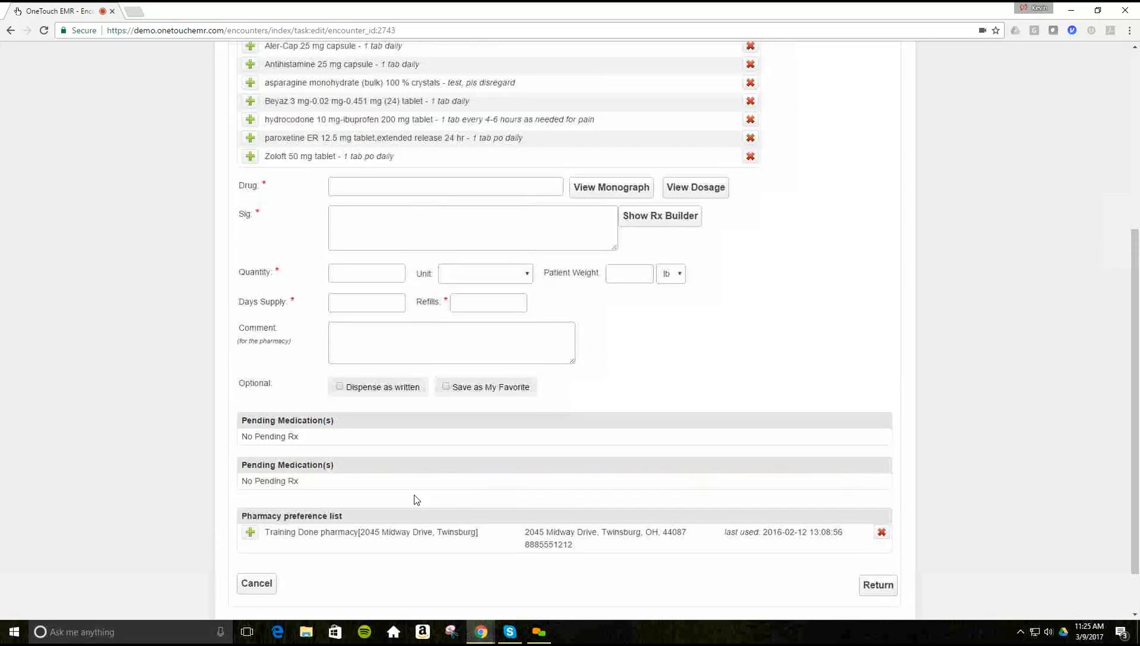
{"action": "scroll", "coordinate": [414, 494], "scroll_direction": "up", "scroll_amount": 5}
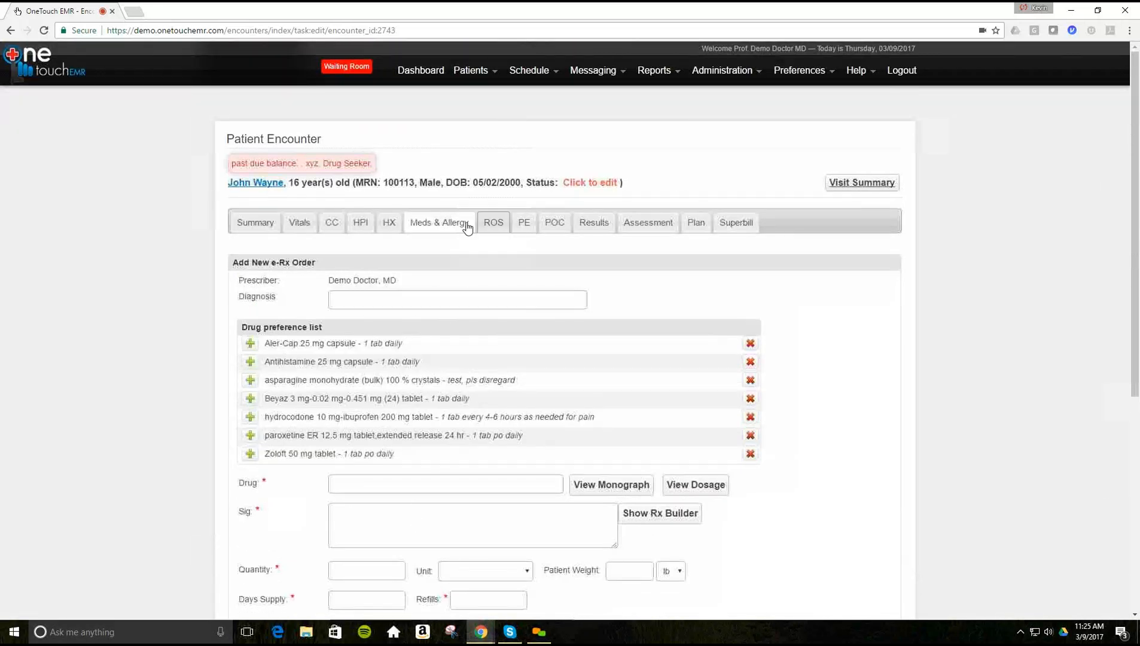
{"action": "left_click", "coordinate": [491, 227]}
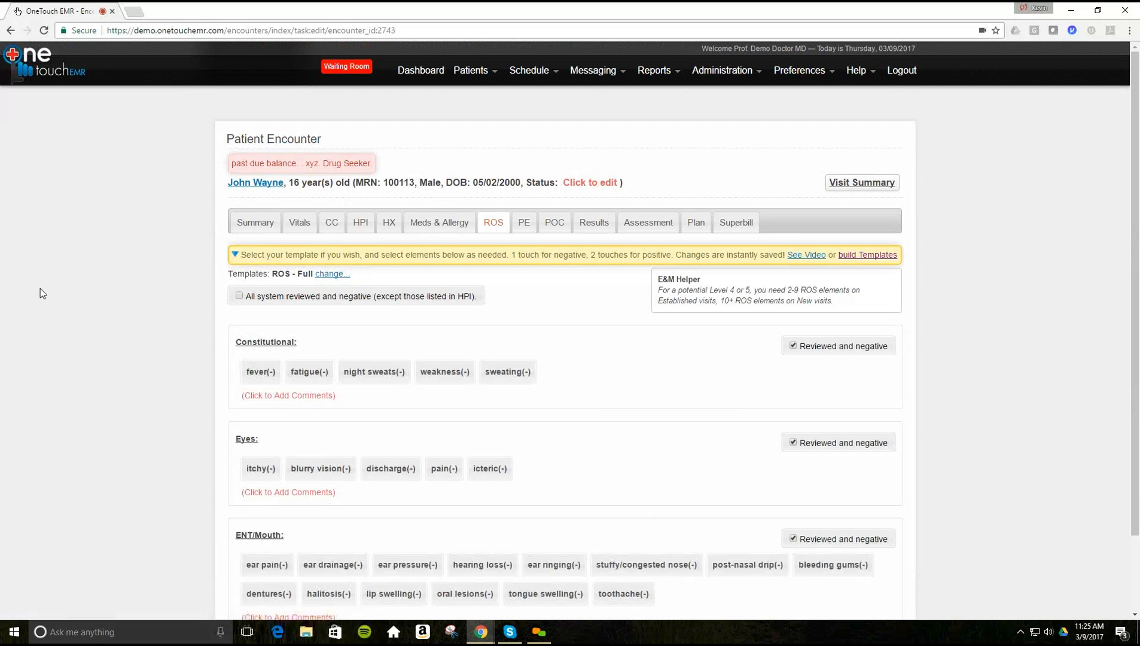
- Change Constitutional fever from fever(-) to fever(+) in the review of systems
{"action": "scroll", "coordinate": [41, 290], "scroll_direction": "down", "scroll_amount": 2}
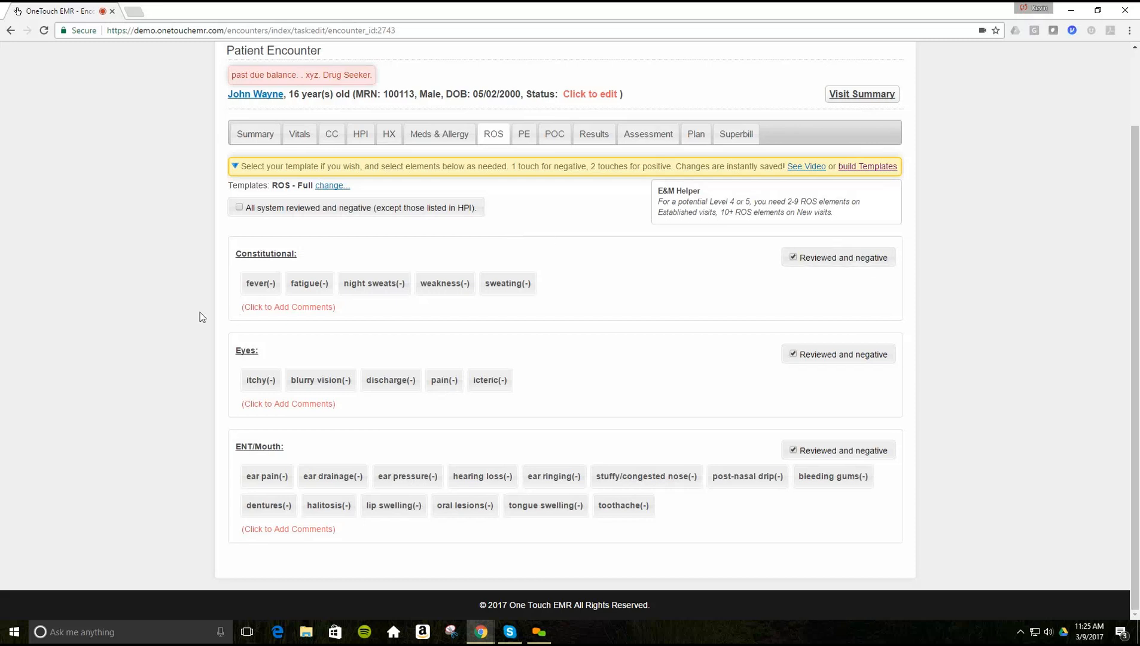
{"action": "left_click", "coordinate": [255, 287]}
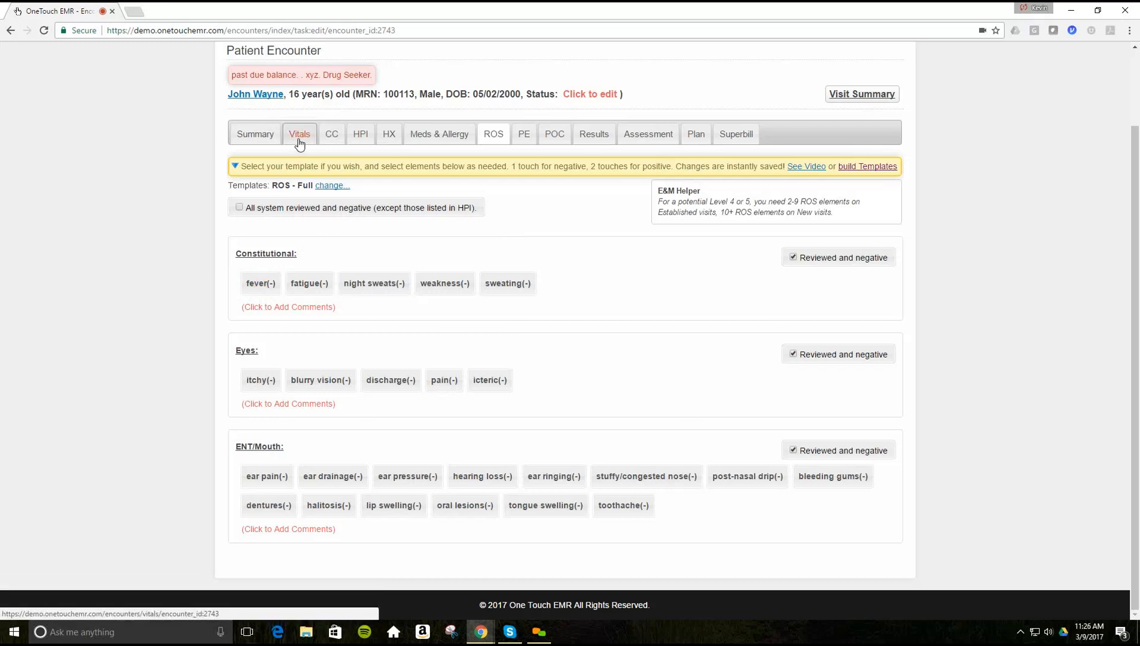
{"action": "left_click", "coordinate": [264, 287]}
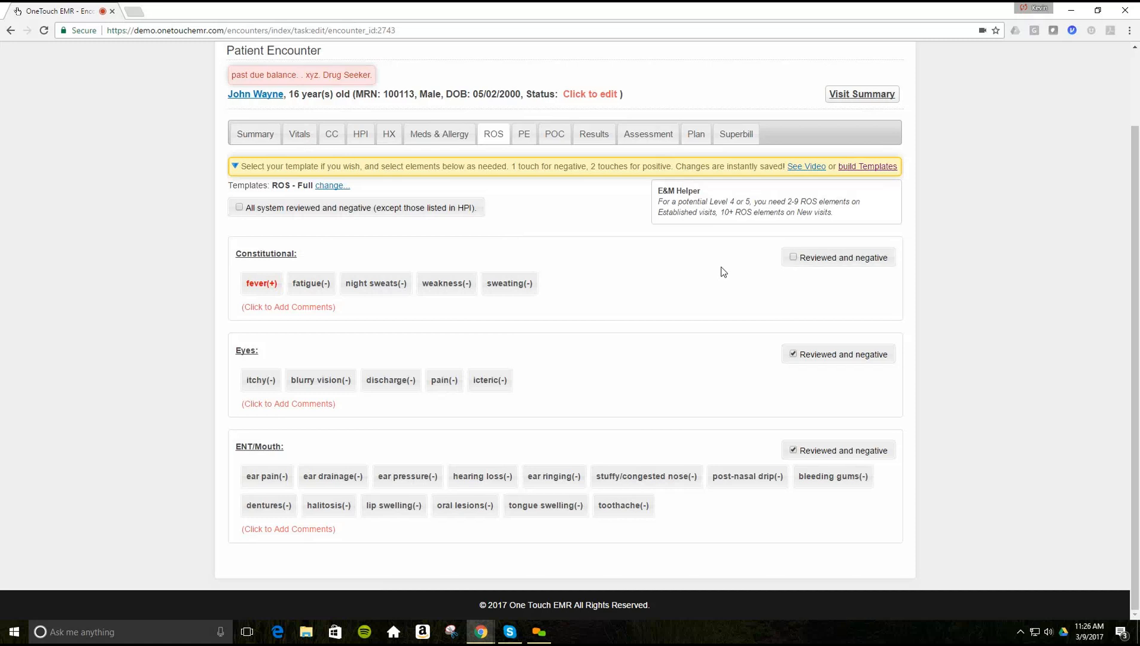
{"action": "scroll", "coordinate": [717, 270], "scroll_direction": "up", "scroll_amount": 2}
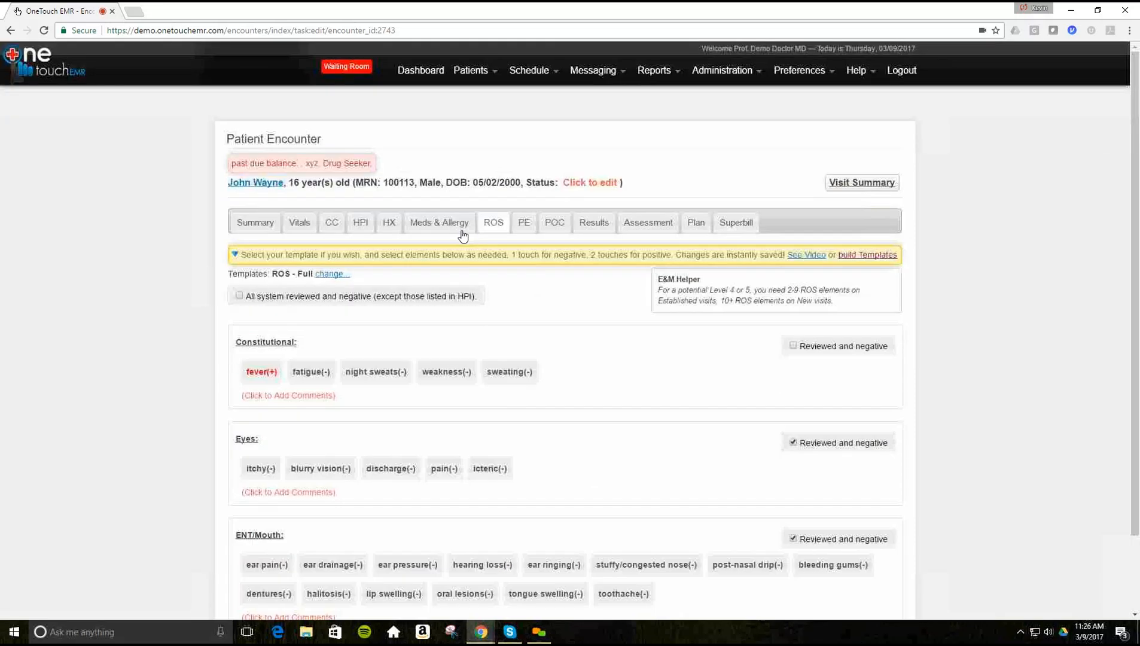
{"action": "left_click", "coordinate": [523, 224]}
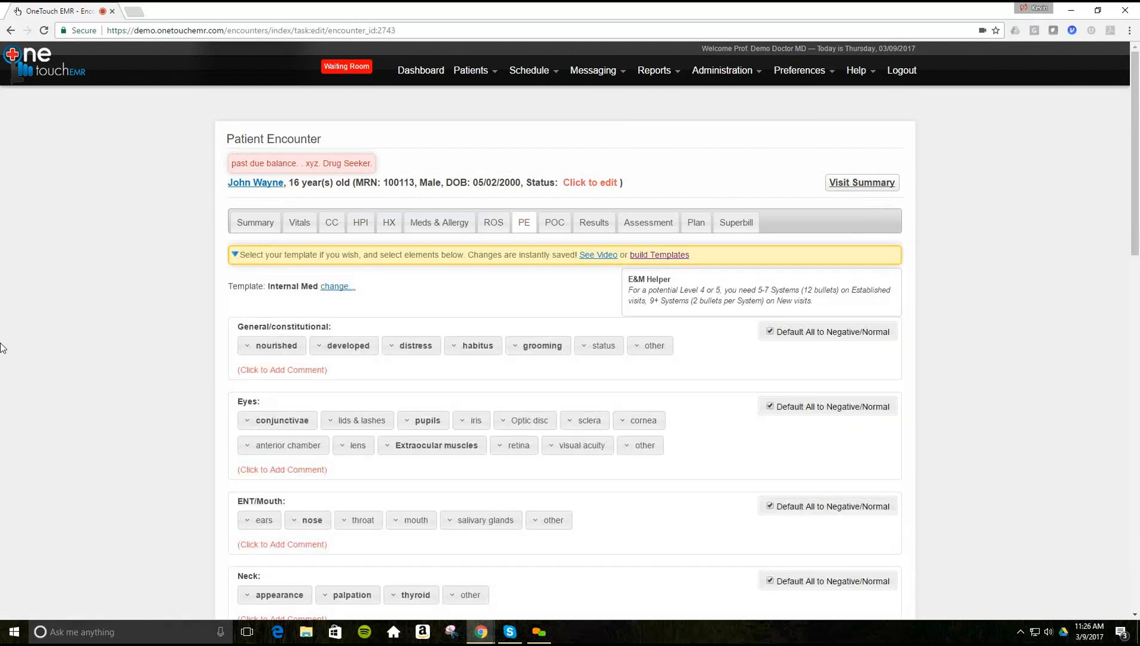
- Open the 'change...' template list beside the Internal Med physical exam template
{"action": "scroll", "coordinate": [2, 347], "scroll_direction": "down", "scroll_amount": 1}
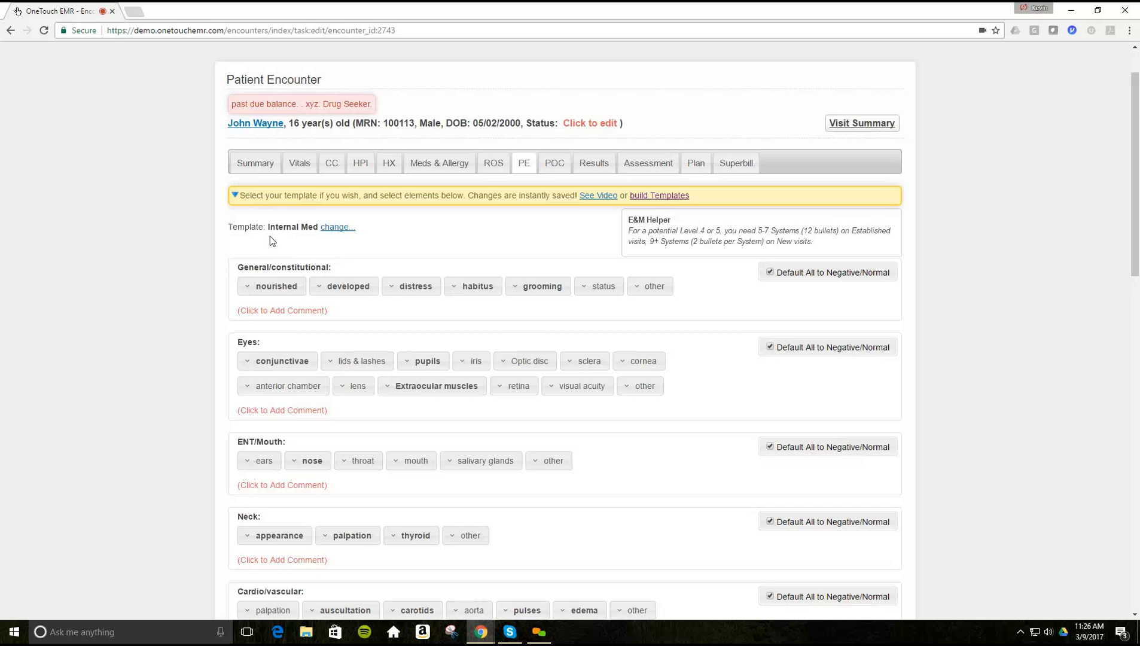
{"action": "left_click", "coordinate": [337, 228]}
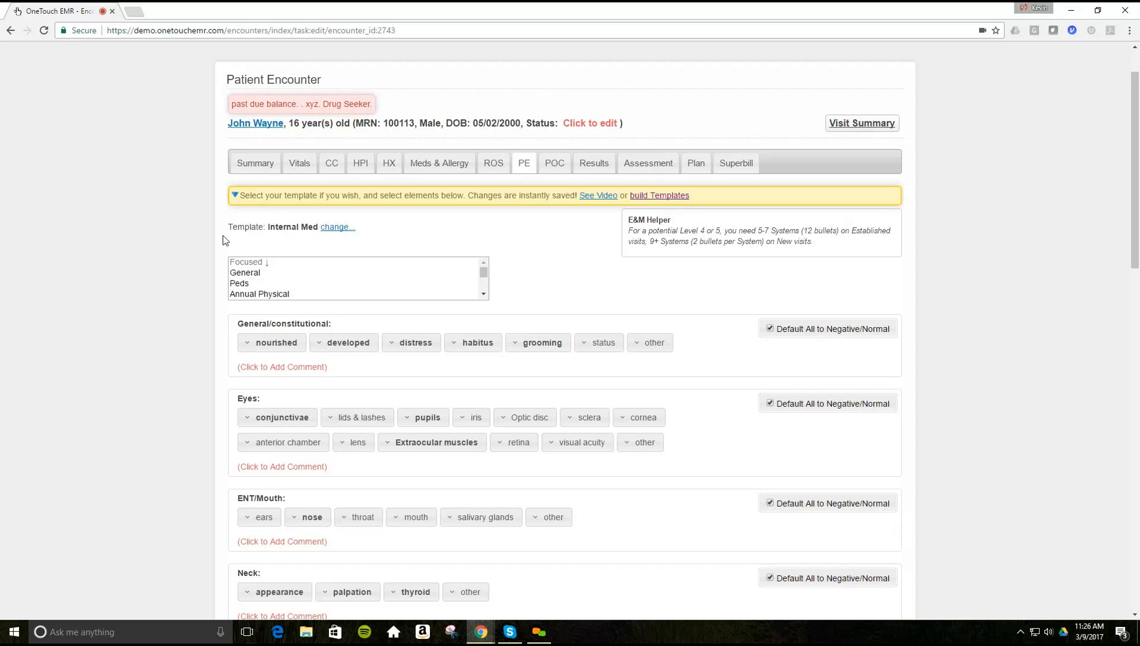
- Click repeatedly on an element of the Internal Med physical exam
{"action": "left_click", "coordinate": [485, 295]}
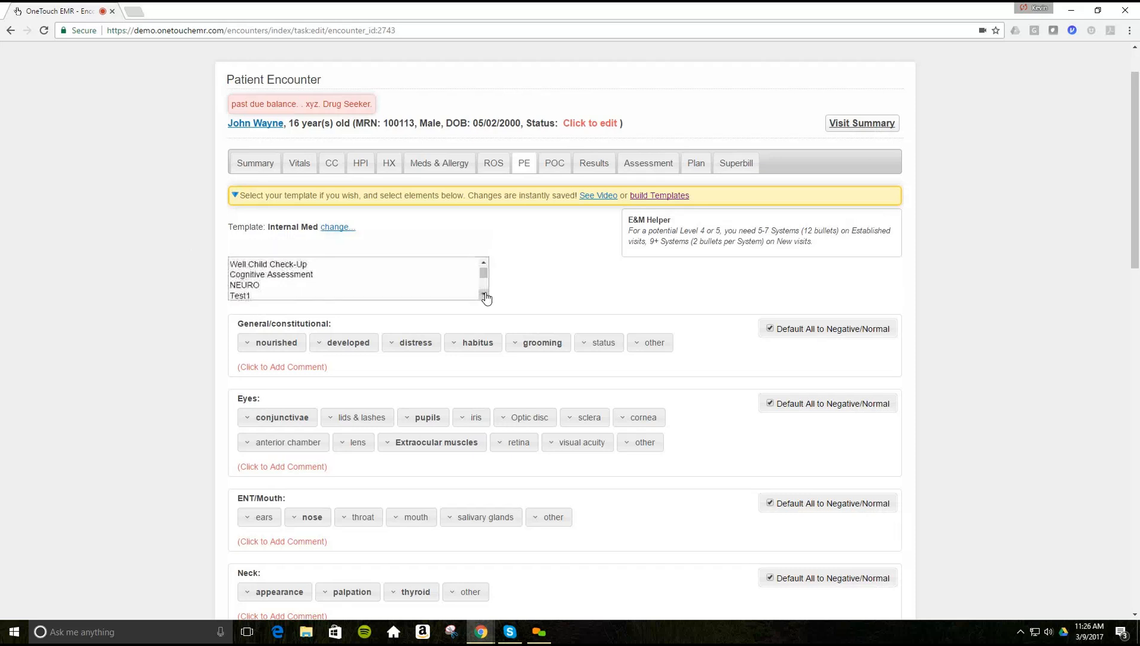
{"action": "left_click", "coordinate": [485, 294]}
{"action": "left_click", "coordinate": [485, 295]}
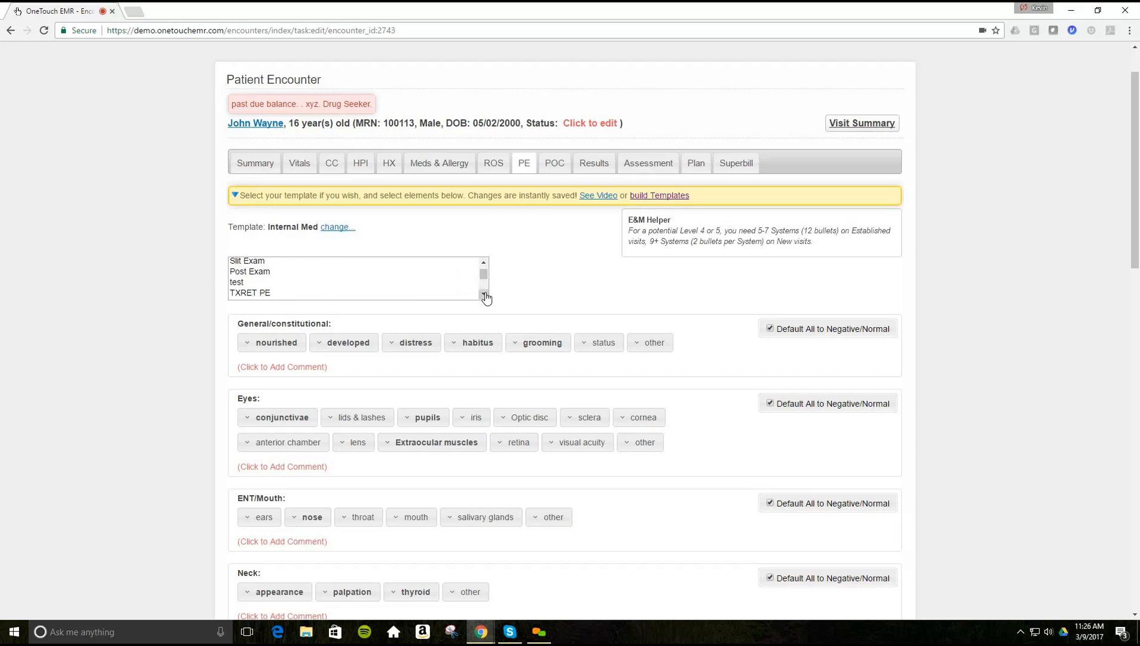
{"action": "left_click", "coordinate": [485, 294]}
{"action": "left_click", "coordinate": [485, 294]}
{"action": "left_click", "coordinate": [485, 295]}
{"action": "left_click", "coordinate": [485, 295]}
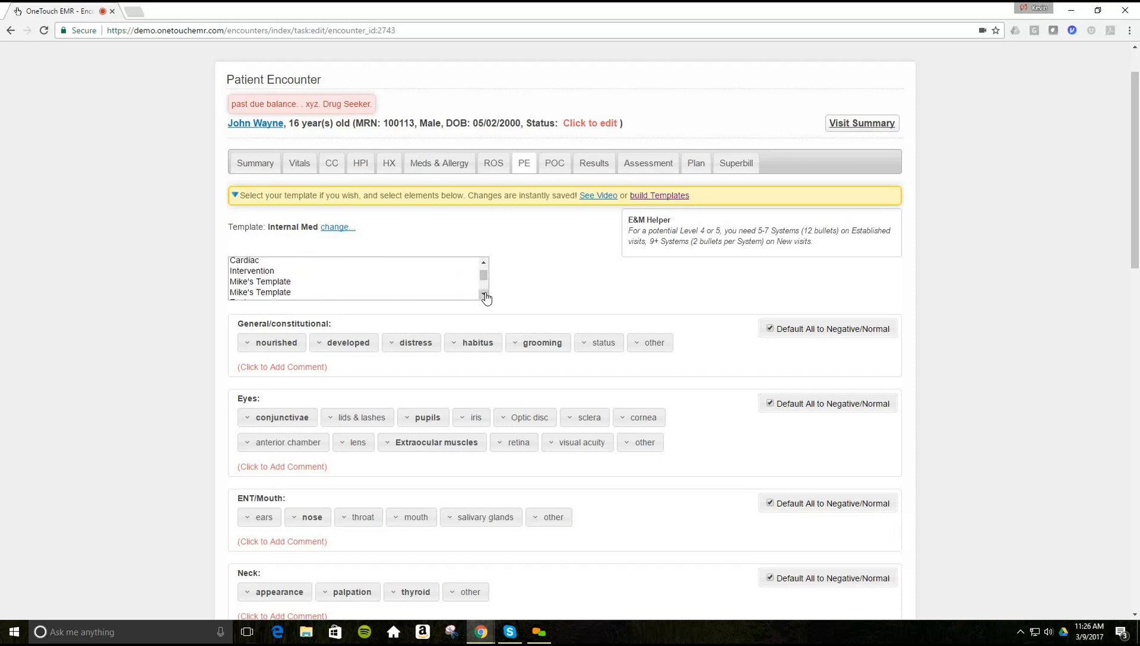
{"action": "left_click", "coordinate": [485, 294]}
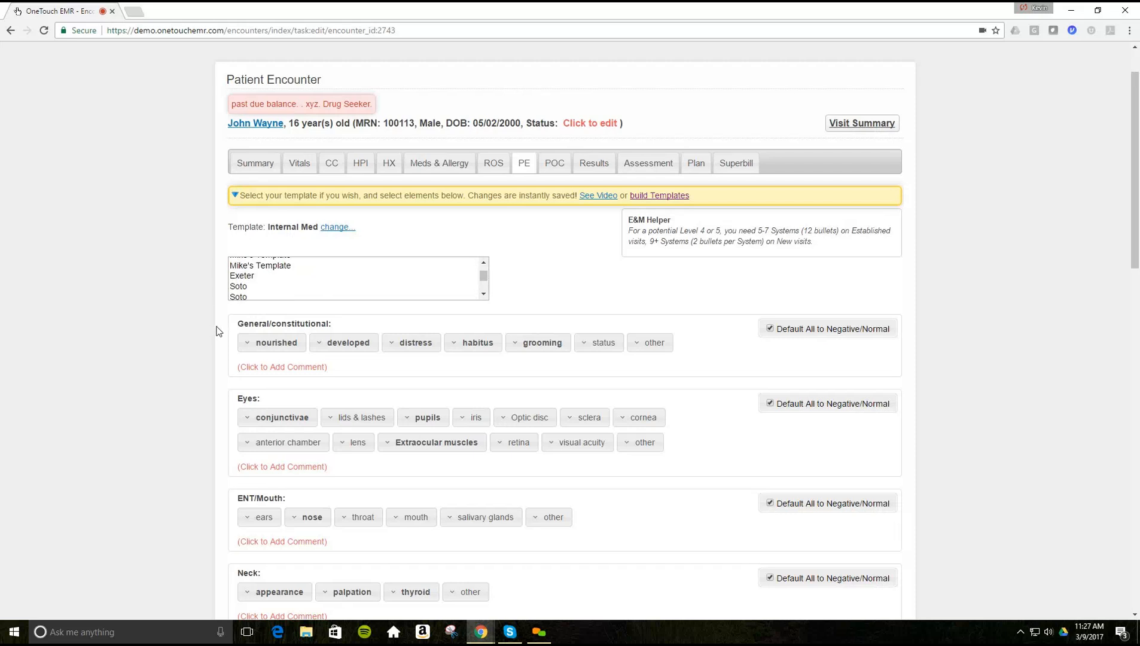
- Open the nourished finding's options and record the patient as well nourished
{"action": "scroll", "coordinate": [218, 330], "scroll_direction": "down", "scroll_amount": 1}
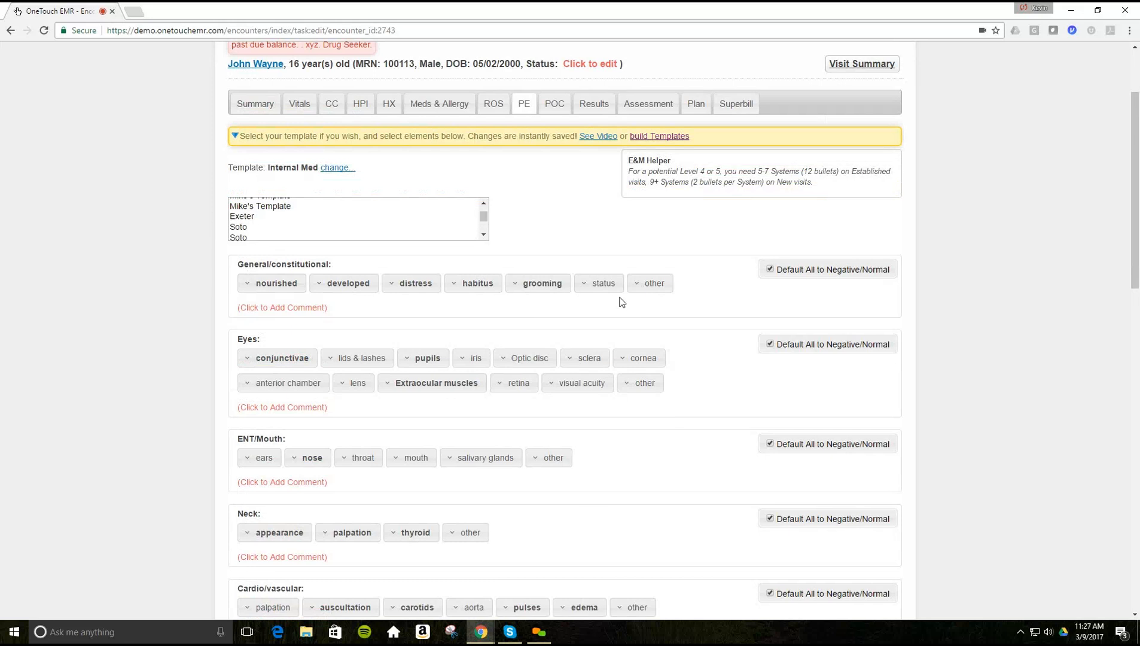
{"action": "scroll", "coordinate": [154, 326], "scroll_direction": "down", "scroll_amount": 1}
{"action": "scroll", "coordinate": [154, 328], "scroll_direction": "down", "scroll_amount": 1}
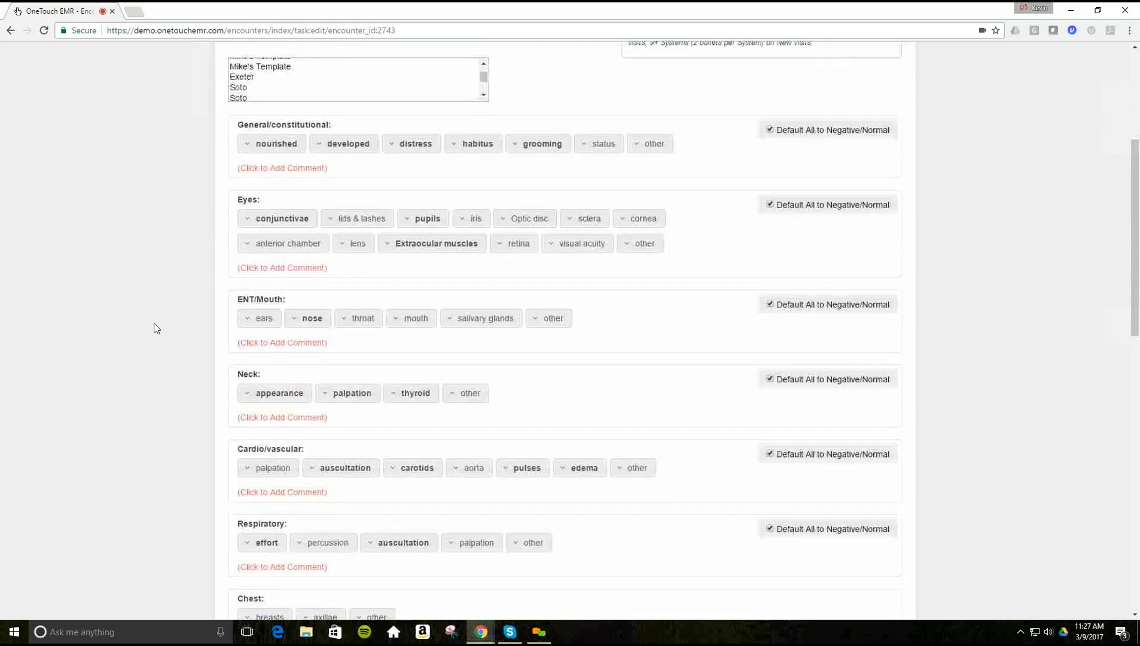
{"action": "scroll", "coordinate": [153, 326], "scroll_direction": "up", "scroll_amount": 5}
{"action": "left_click", "coordinate": [803, 76]}
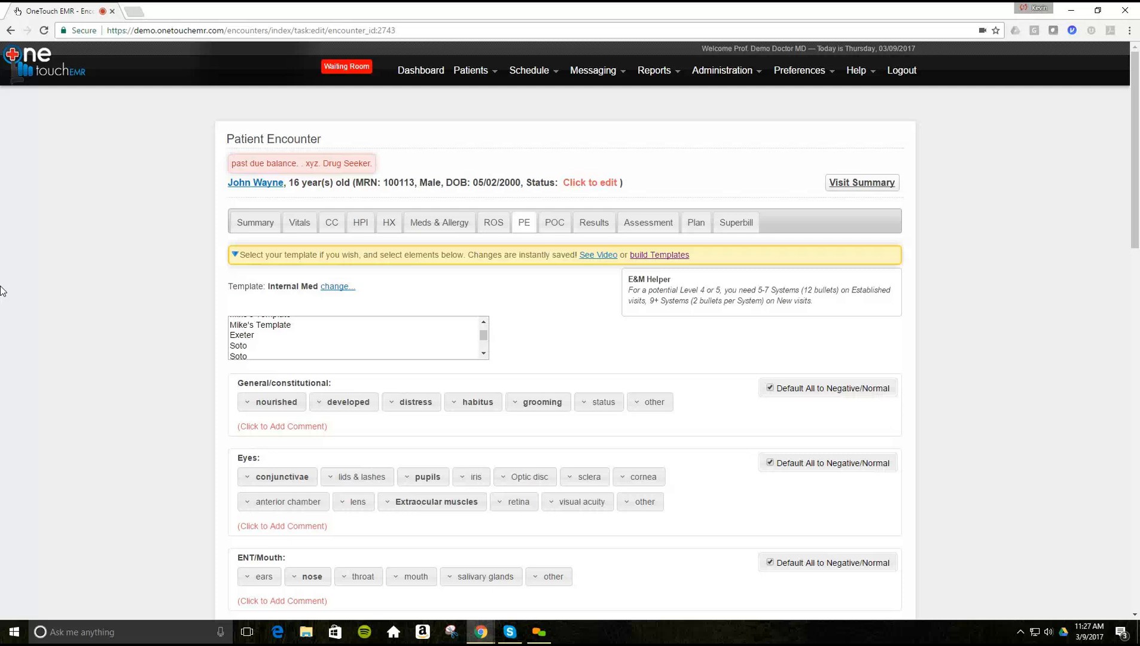
{"action": "scroll", "coordinate": [3, 386], "scroll_direction": "down", "scroll_amount": 3}
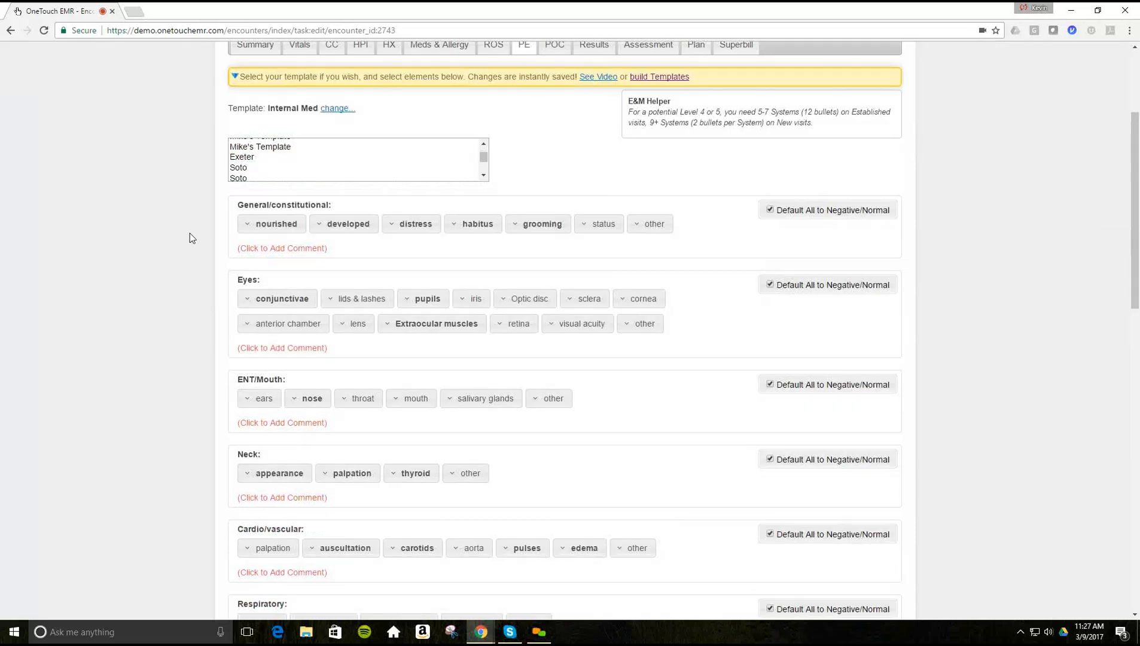
{"action": "left_click", "coordinate": [257, 230]}
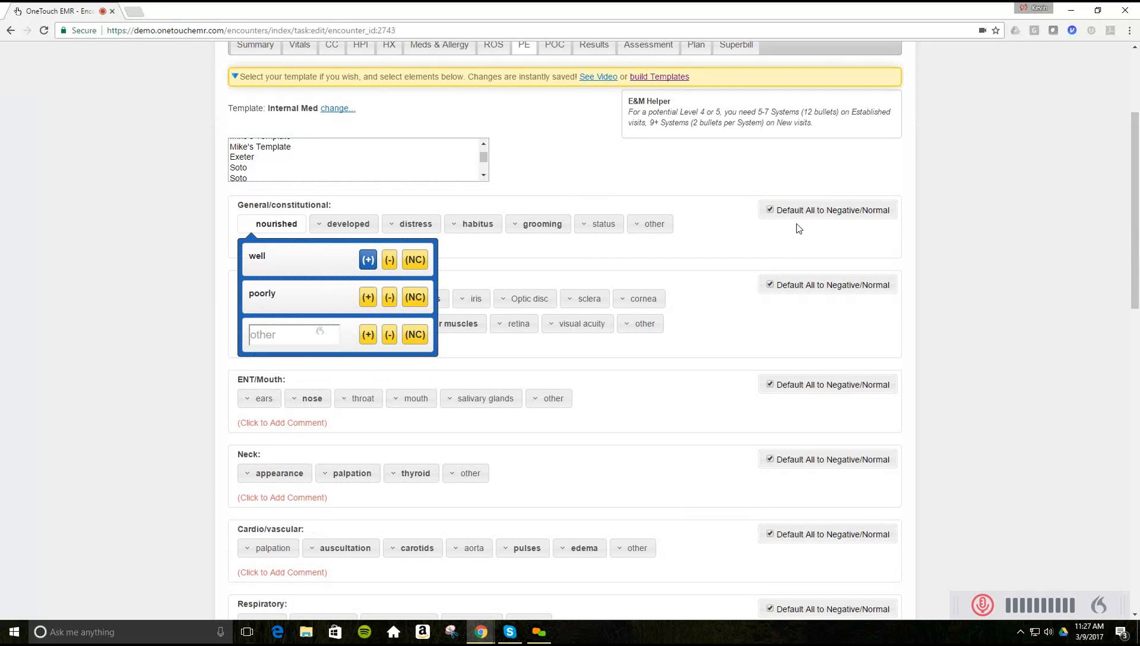
{"action": "left_click", "coordinate": [172, 286]}
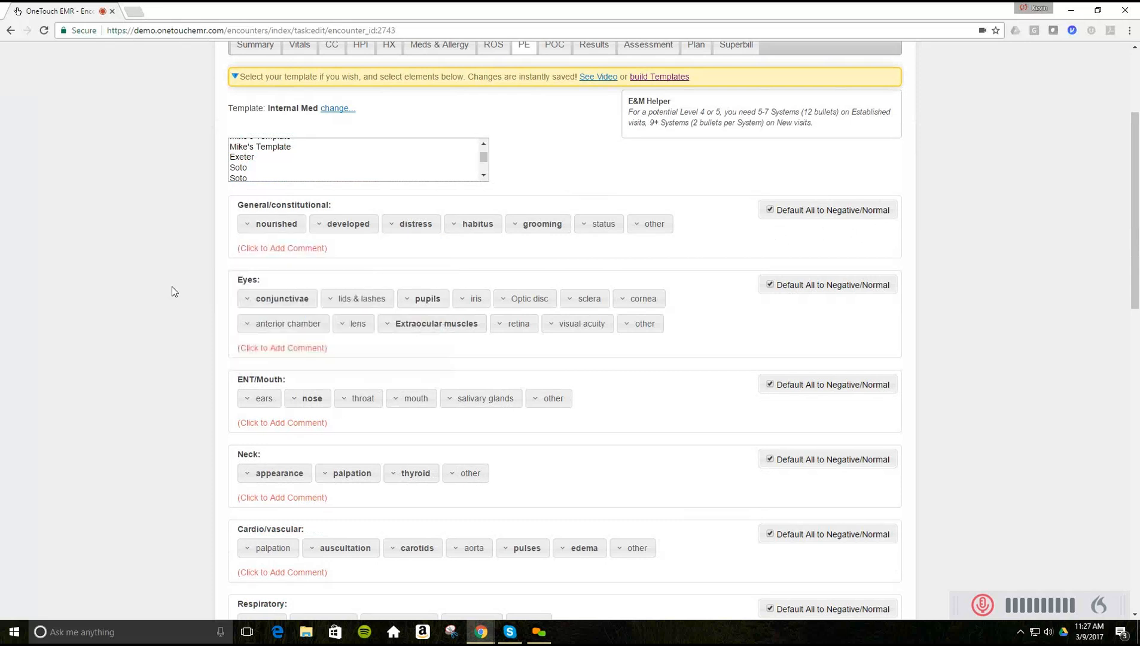
- Save a General/constitutional comment 'Type.' plus the ?OCH template, filling its blank with 'not completed'
{"action": "left_click", "coordinate": [283, 249]}
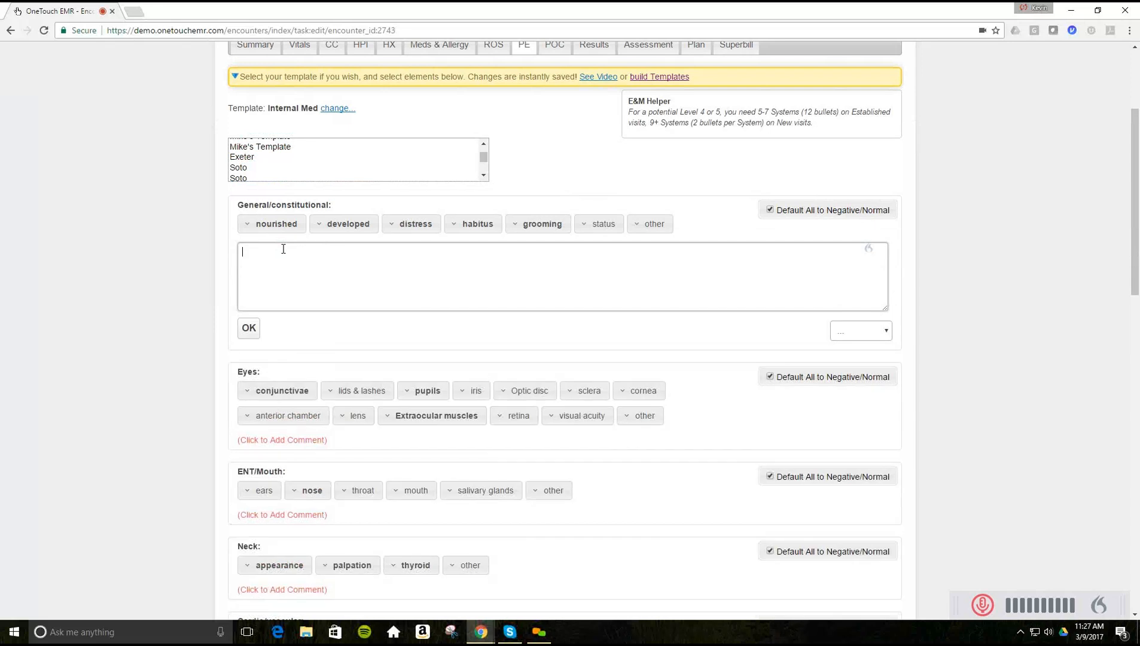
{"action": "type", "text": "Type."}
{"action": "left_click", "coordinate": [862, 332]}
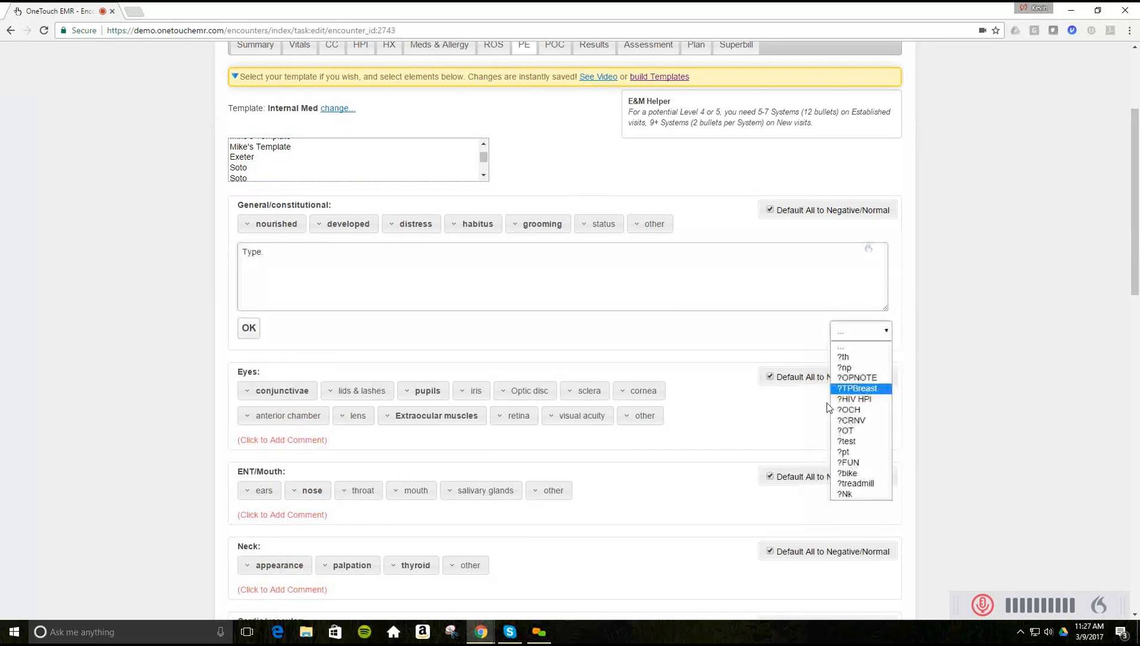
{"action": "left_click", "coordinate": [849, 410]}
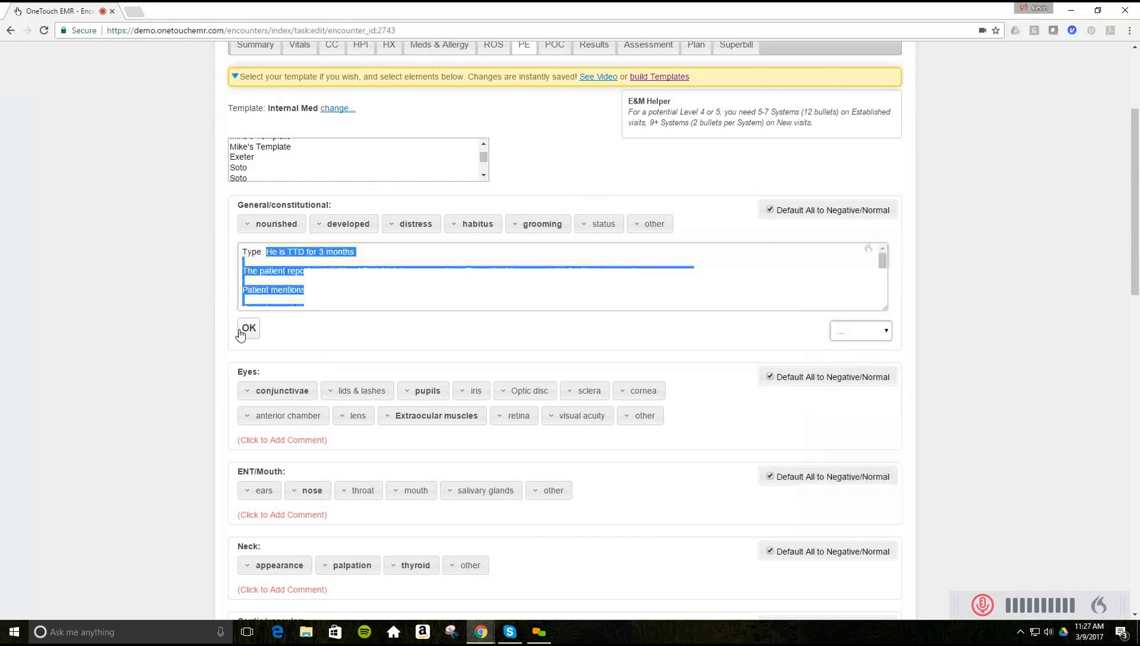
{"action": "left_click", "coordinate": [417, 291]}
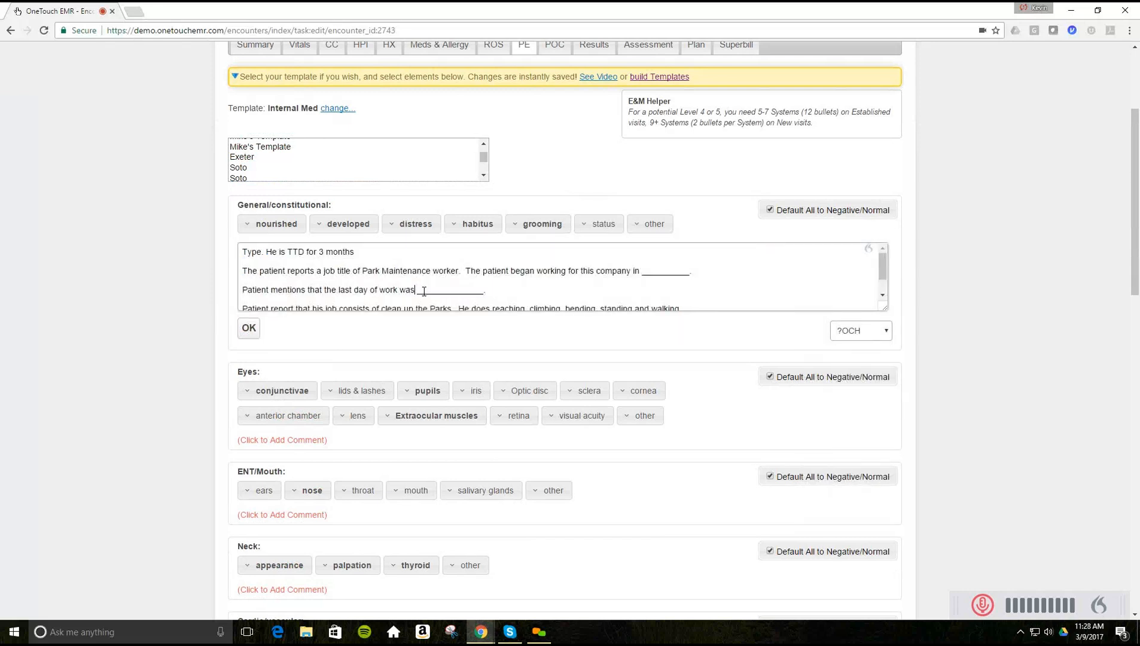
{"action": "left_click_drag", "start_coordinate": [419, 290], "coordinate": [484, 291]}
{"action": "type", "text": "not completed"}
{"action": "left_click", "coordinate": [248, 328]}
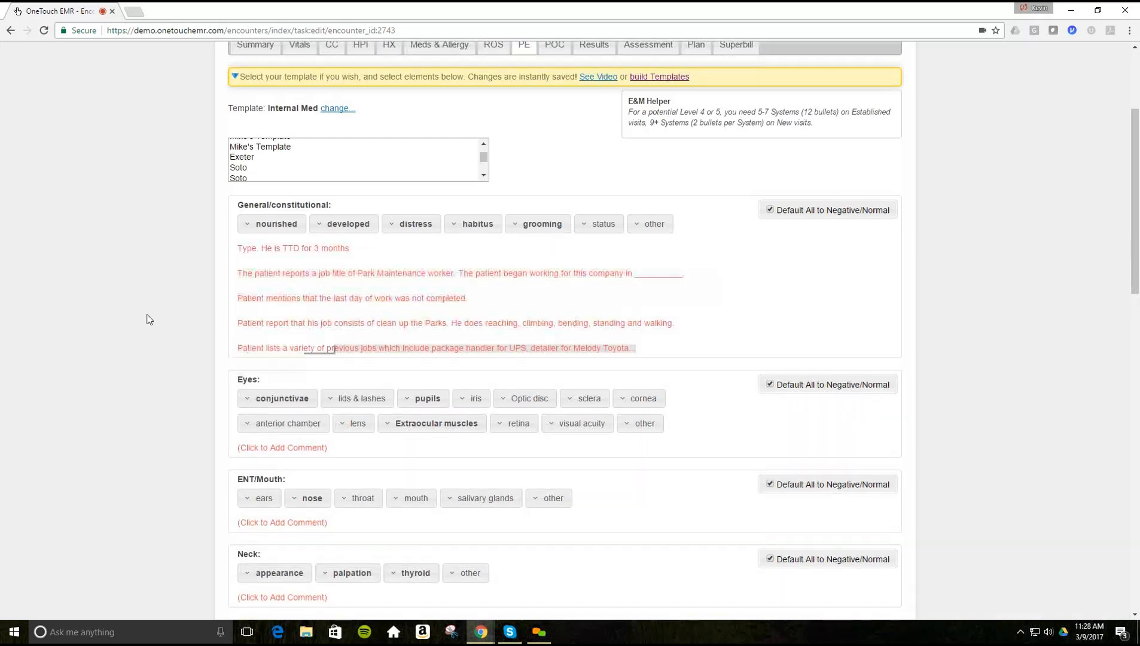
{"action": "scroll", "coordinate": [149, 319], "scroll_direction": "down", "scroll_amount": 10}
{"action": "scroll", "coordinate": [148, 320], "scroll_direction": "down", "scroll_amount": 5}
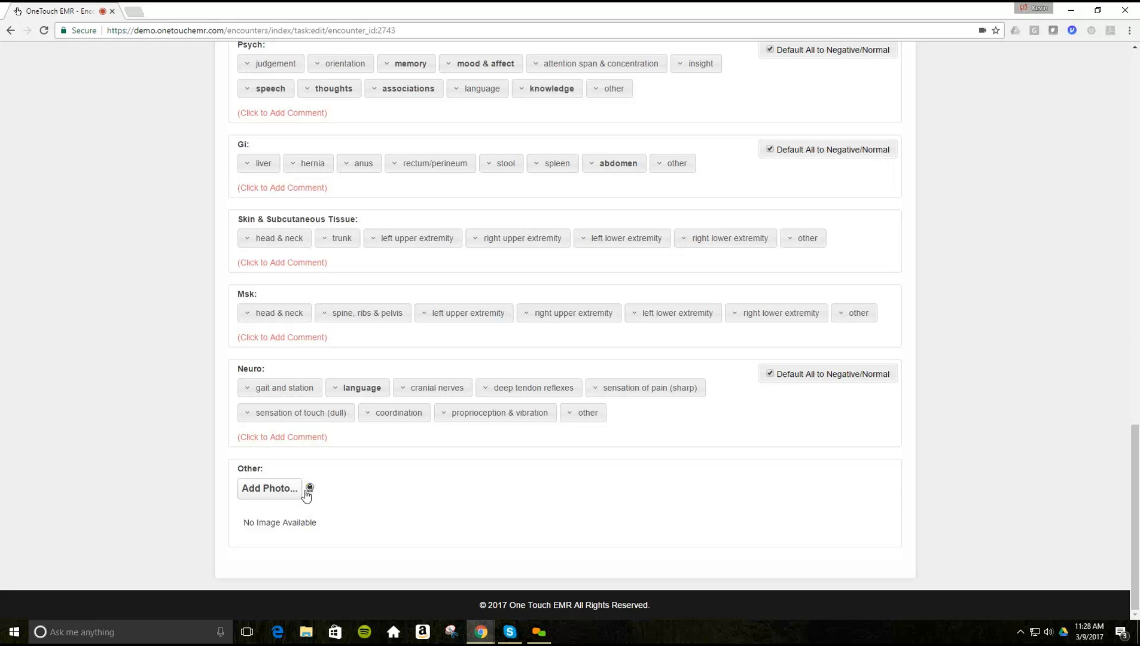
- Attach Dysport Face Diagram from Google Drive > OTEMR > Physical Exam Pics to the exam
{"action": "left_click", "coordinate": [262, 491]}
{"action": "left_click", "coordinate": [52, 120]}
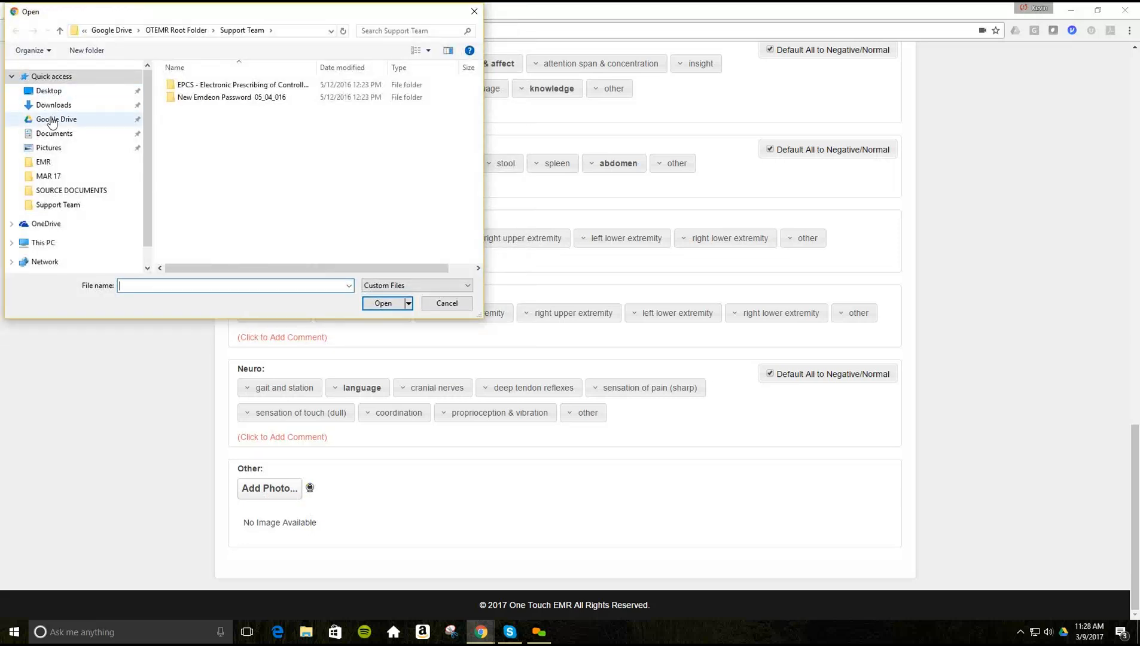
{"action": "scroll", "coordinate": [302, 206], "scroll_direction": "down", "scroll_amount": 1}
{"action": "scroll", "coordinate": [301, 206], "scroll_direction": "up", "scroll_amount": 1}
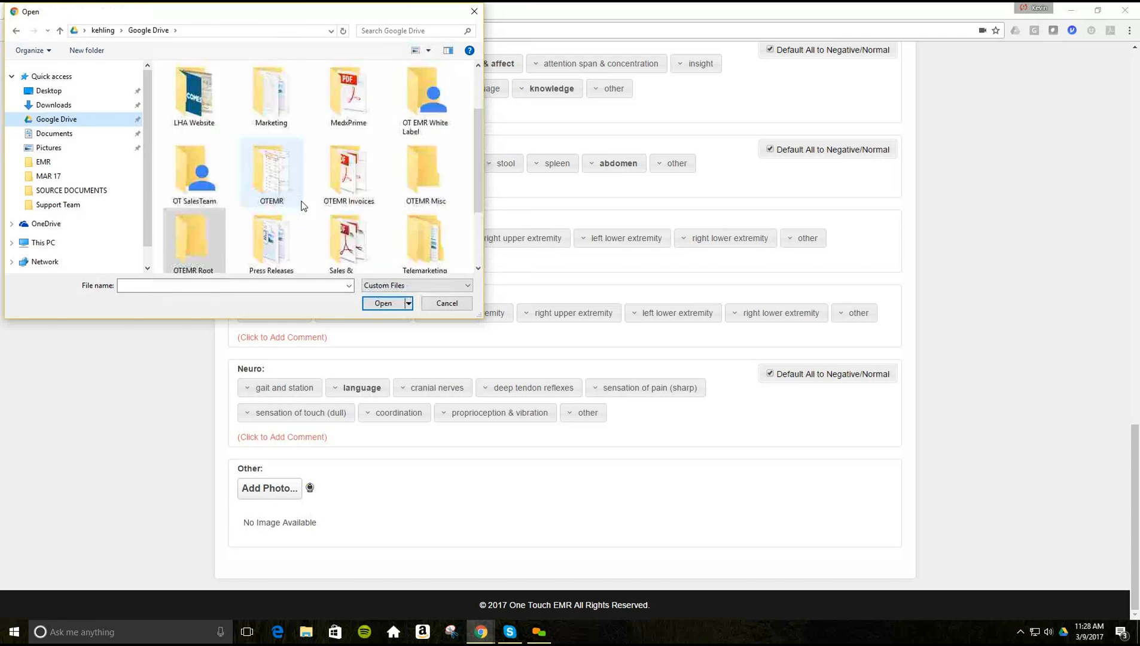
{"action": "double_click", "coordinate": [271, 192]}
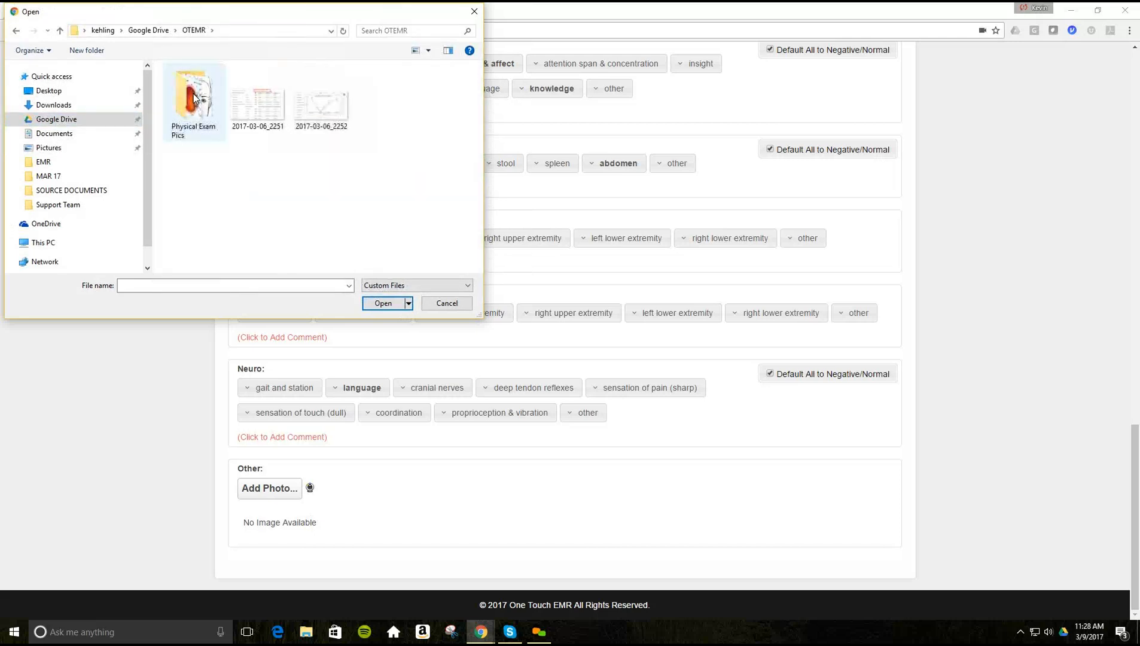
{"action": "double_click", "coordinate": [193, 98]}
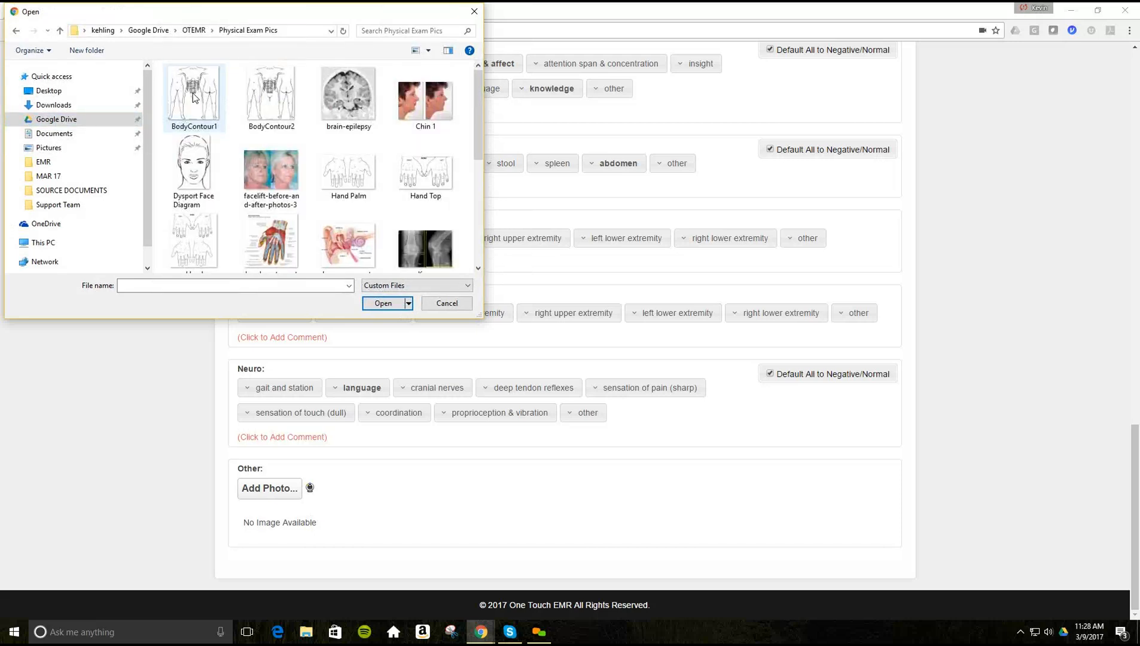
{"action": "left_click", "coordinate": [189, 172]}
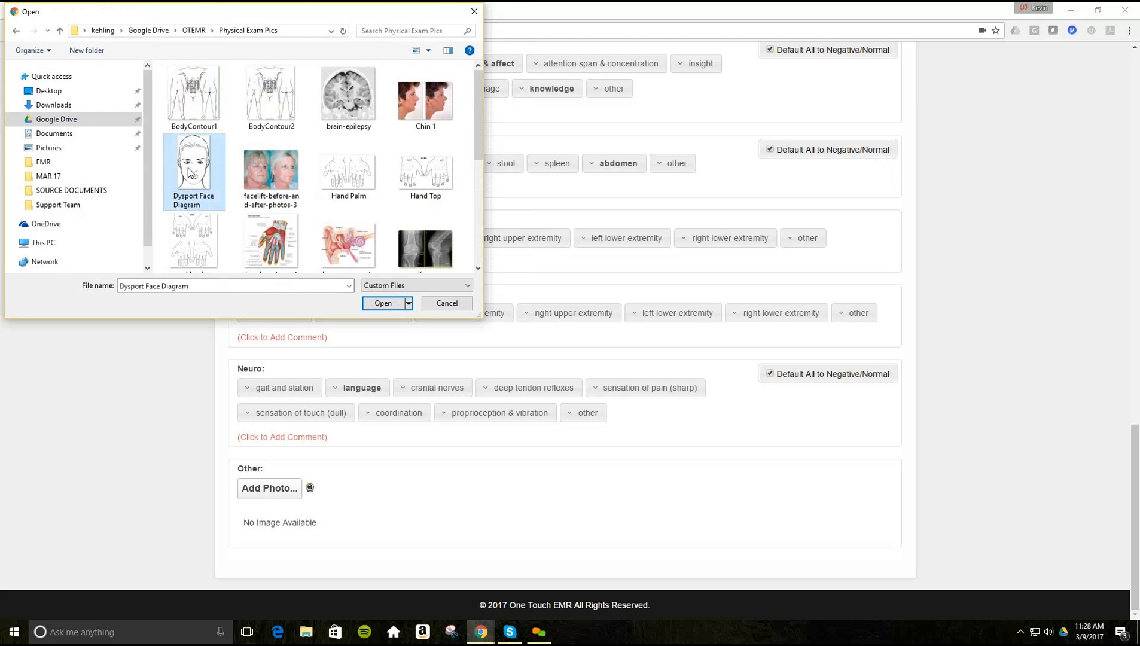
{"action": "double_click", "coordinate": [188, 169]}
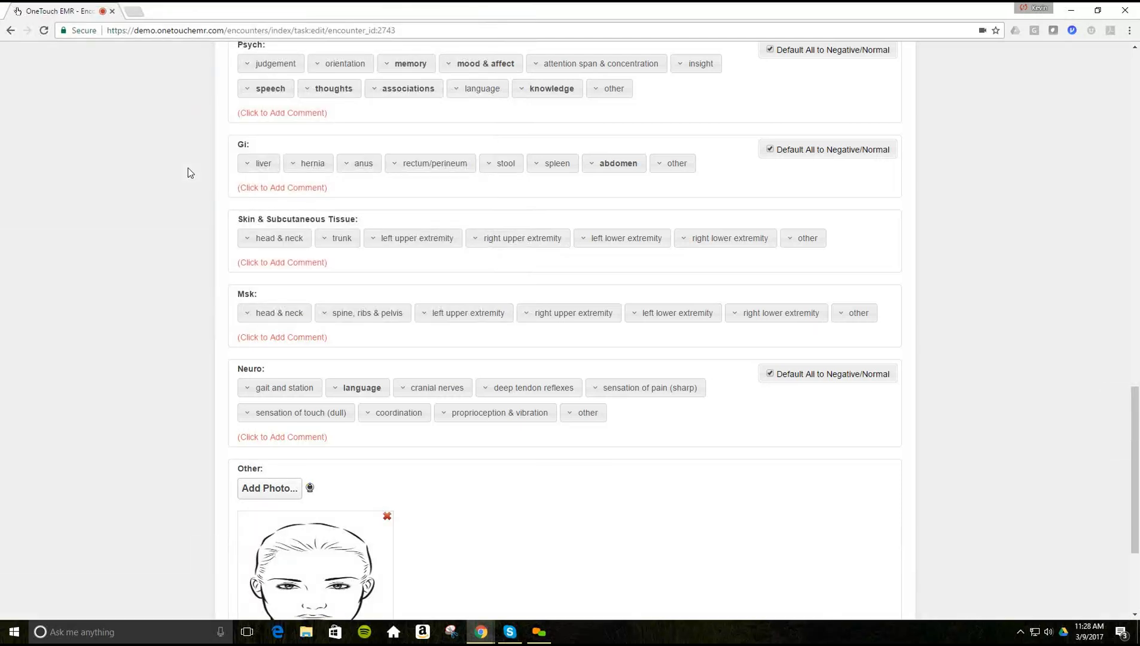
{"action": "scroll", "coordinate": [139, 340], "scroll_direction": "down", "scroll_amount": 3}
{"action": "scroll", "coordinate": [137, 345], "scroll_direction": "down", "scroll_amount": 1}
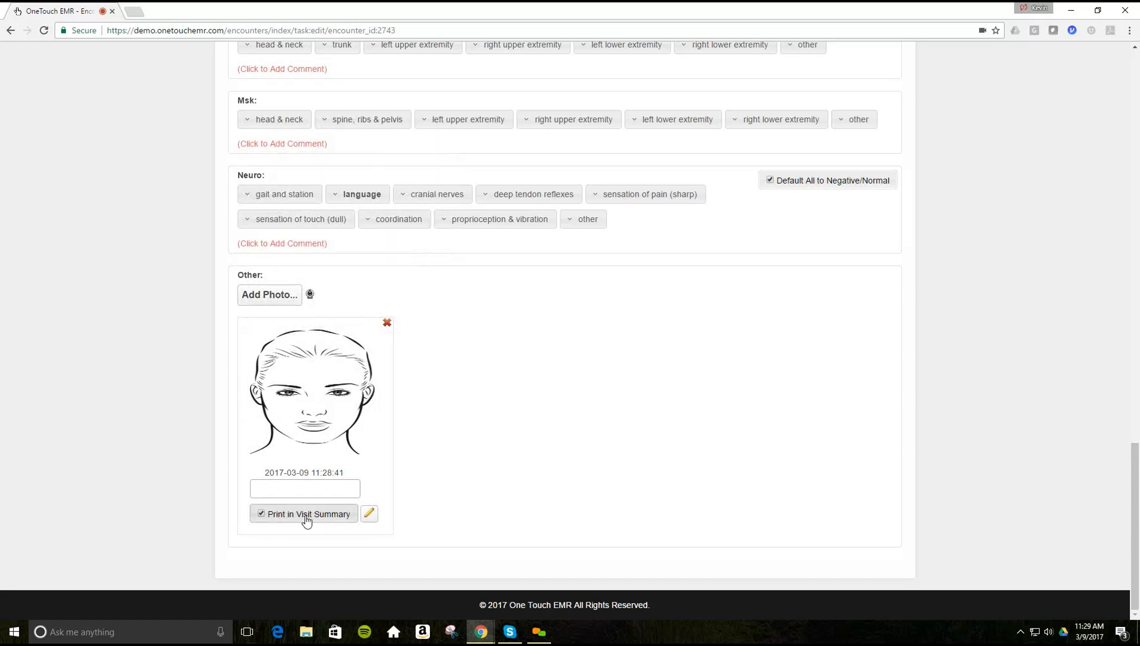
{"action": "scroll", "coordinate": [452, 492], "scroll_direction": "up", "scroll_amount": 10}
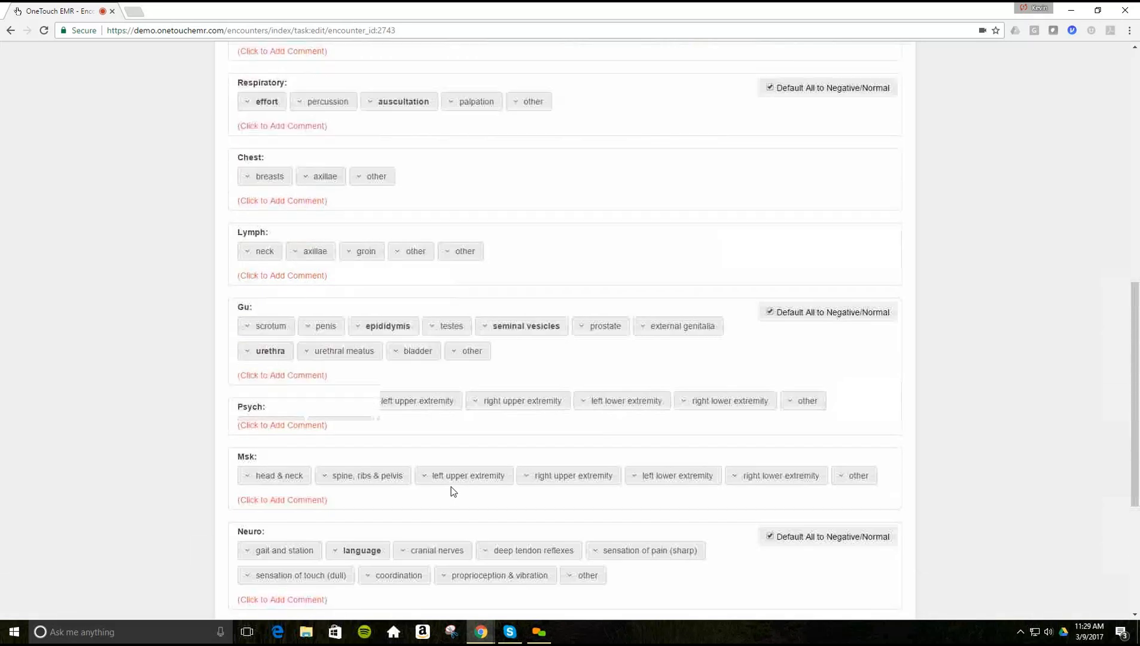
{"action": "scroll", "coordinate": [452, 492], "scroll_direction": "up", "scroll_amount": 10}
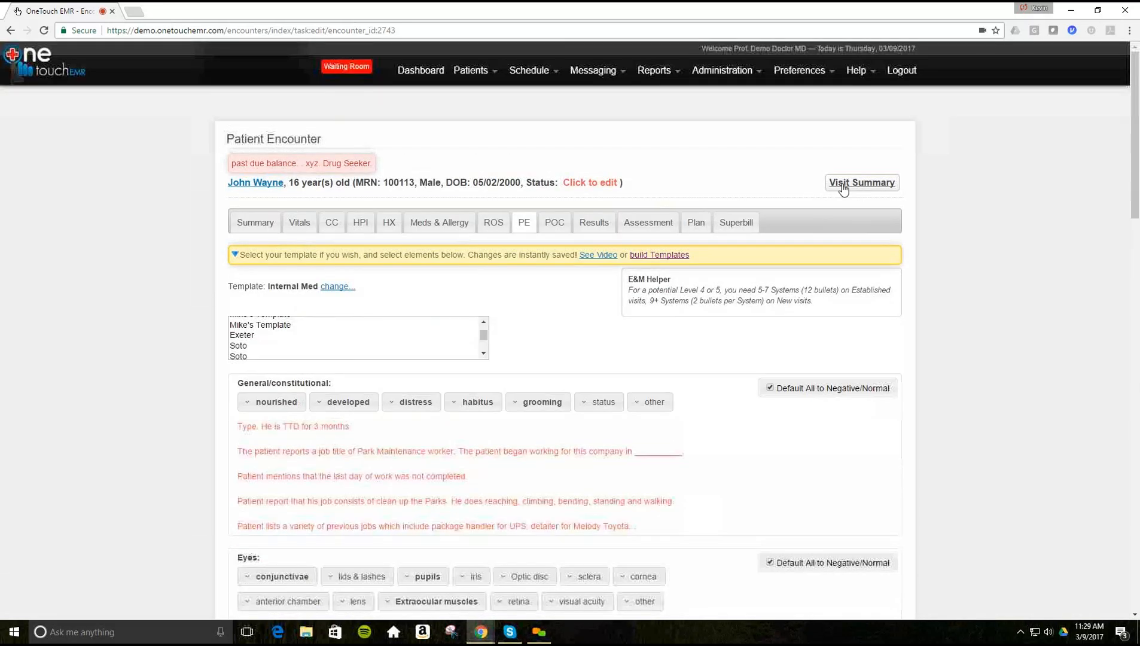
{"action": "left_click", "coordinate": [843, 184]}
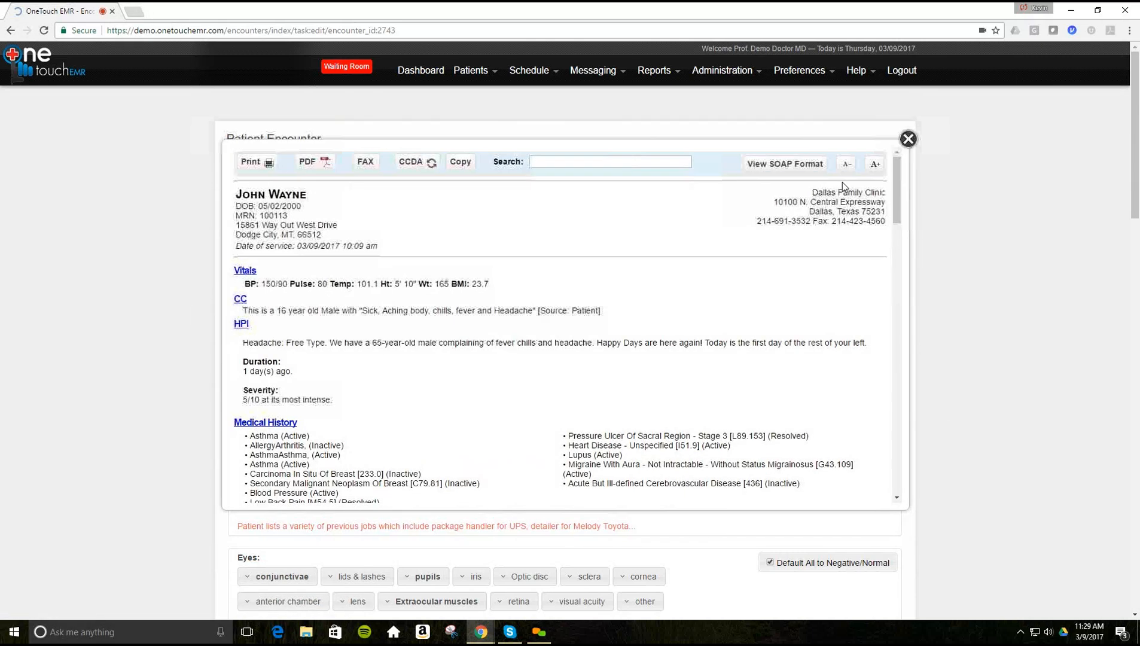
{"action": "scroll", "coordinate": [619, 295], "scroll_direction": "down", "scroll_amount": 1}
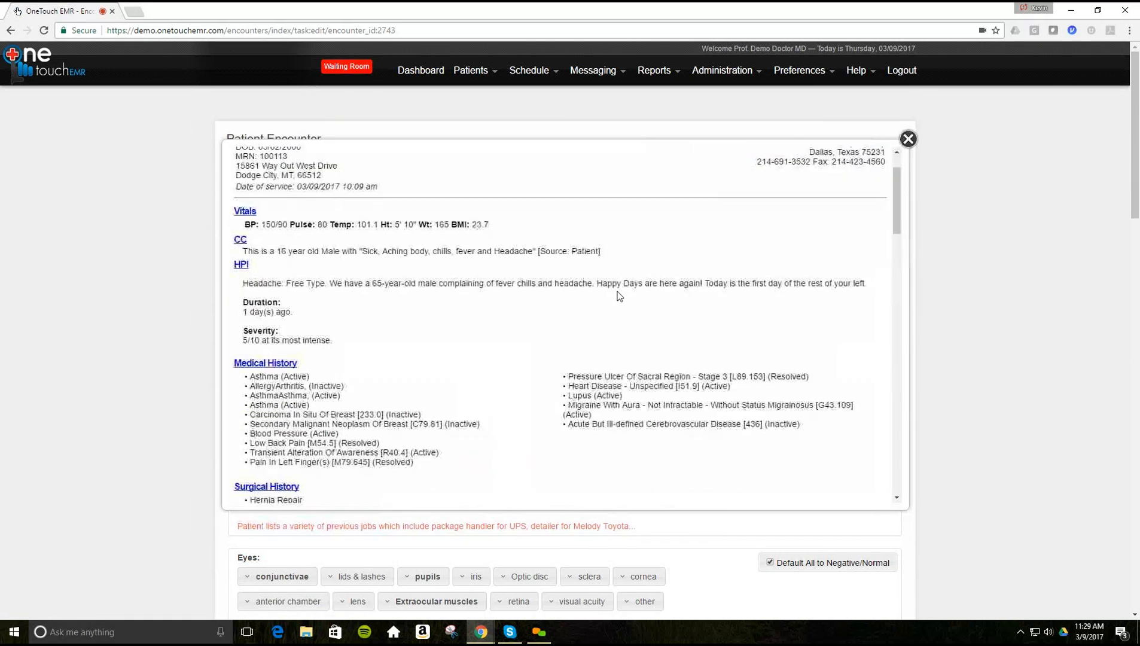
{"action": "scroll", "coordinate": [619, 296], "scroll_direction": "up", "scroll_amount": 1}
{"action": "scroll", "coordinate": [619, 296], "scroll_direction": "down", "scroll_amount": 2}
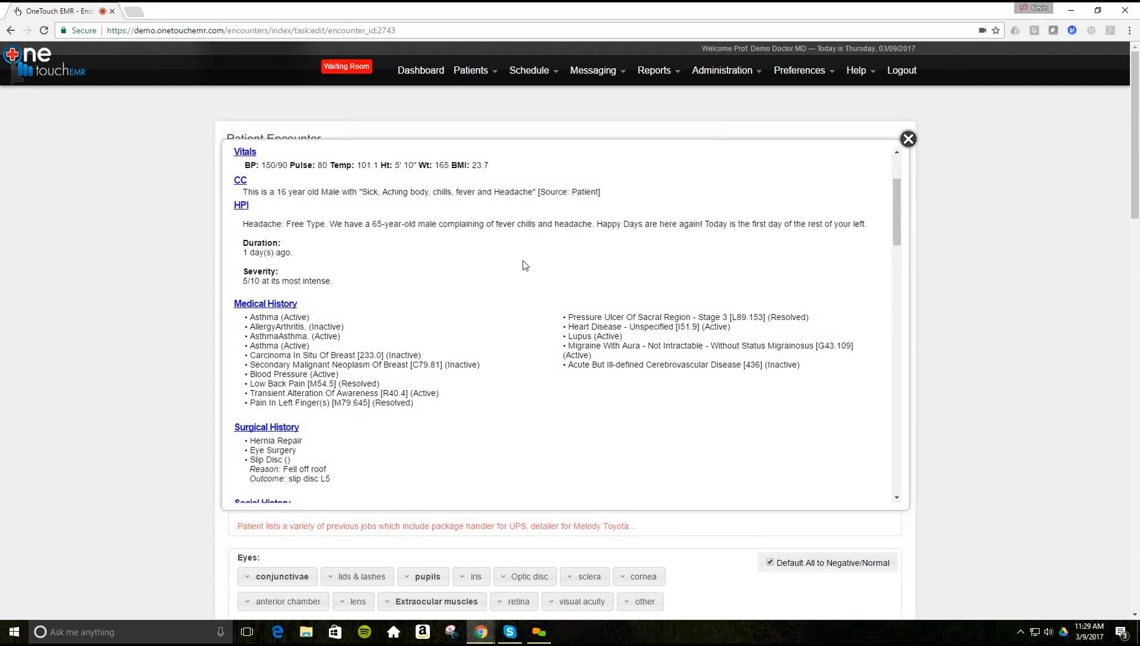
{"action": "scroll", "coordinate": [524, 265], "scroll_direction": "down", "scroll_amount": 8}
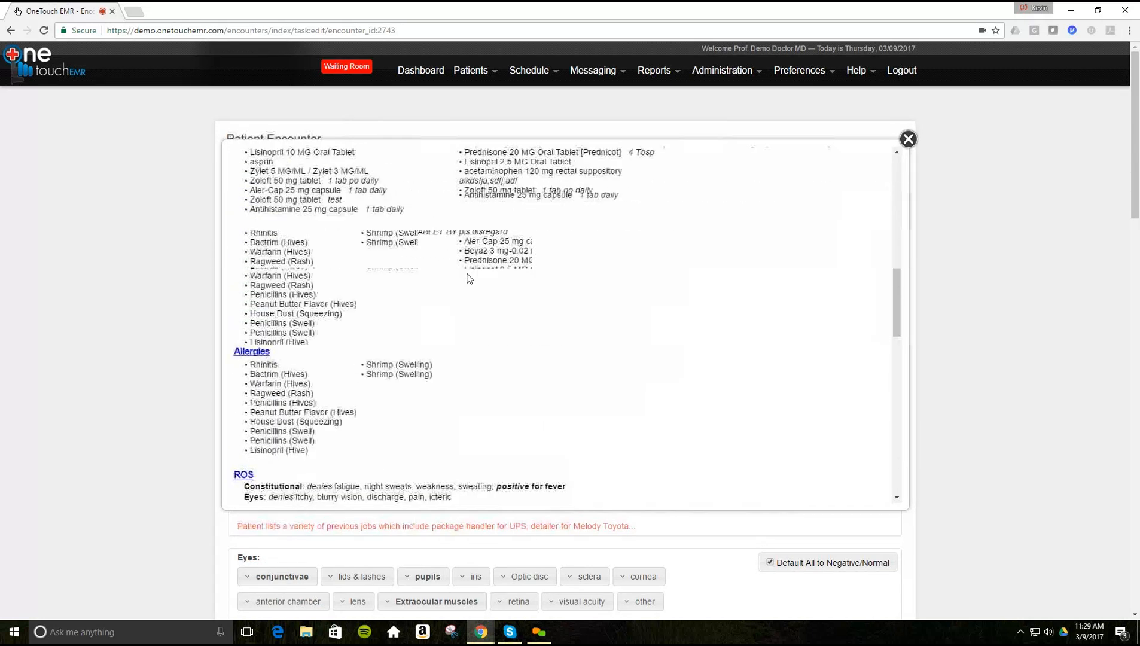
{"action": "scroll", "coordinate": [470, 278], "scroll_direction": "down", "scroll_amount": 6}
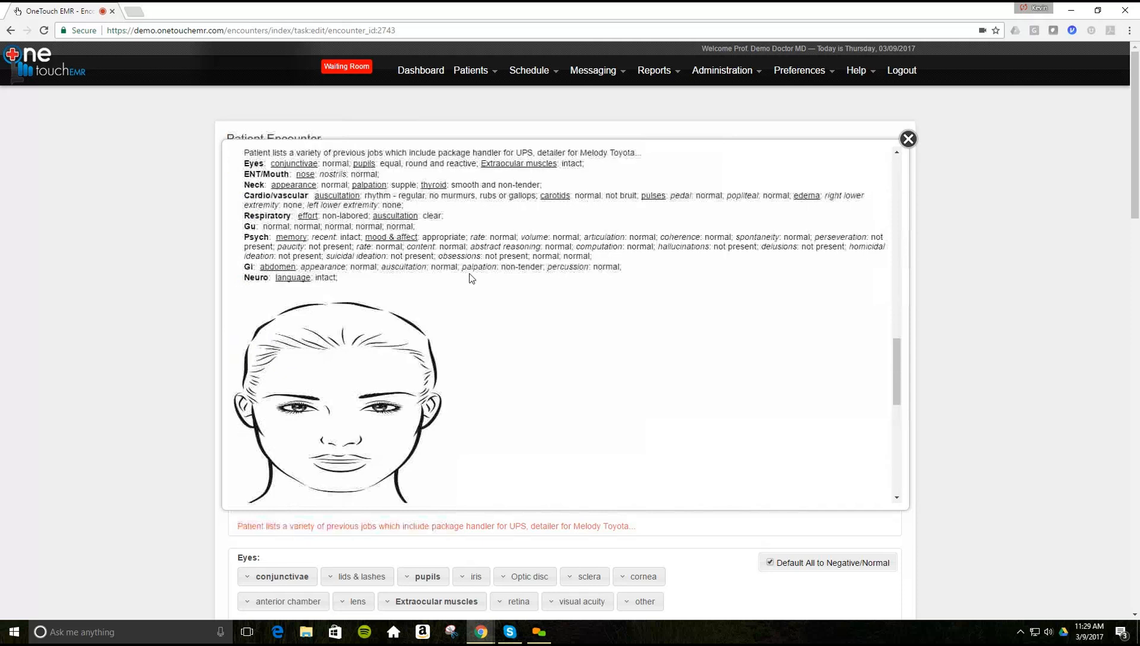
{"action": "scroll", "coordinate": [472, 278], "scroll_direction": "down", "scroll_amount": 2}
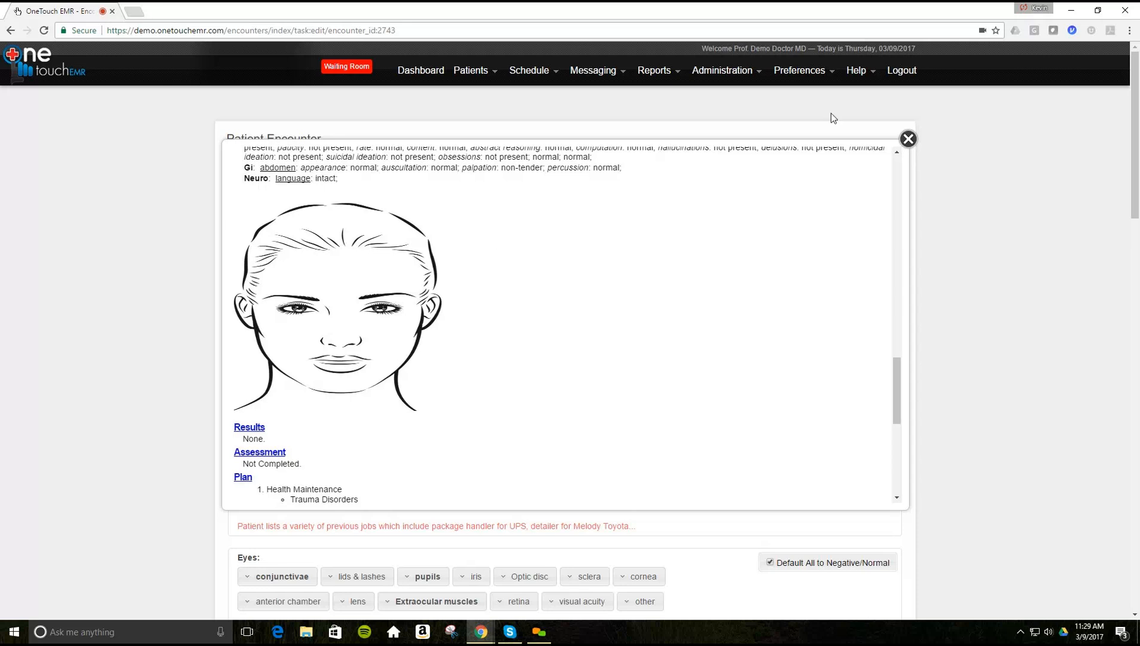
{"action": "left_click", "coordinate": [904, 138]}
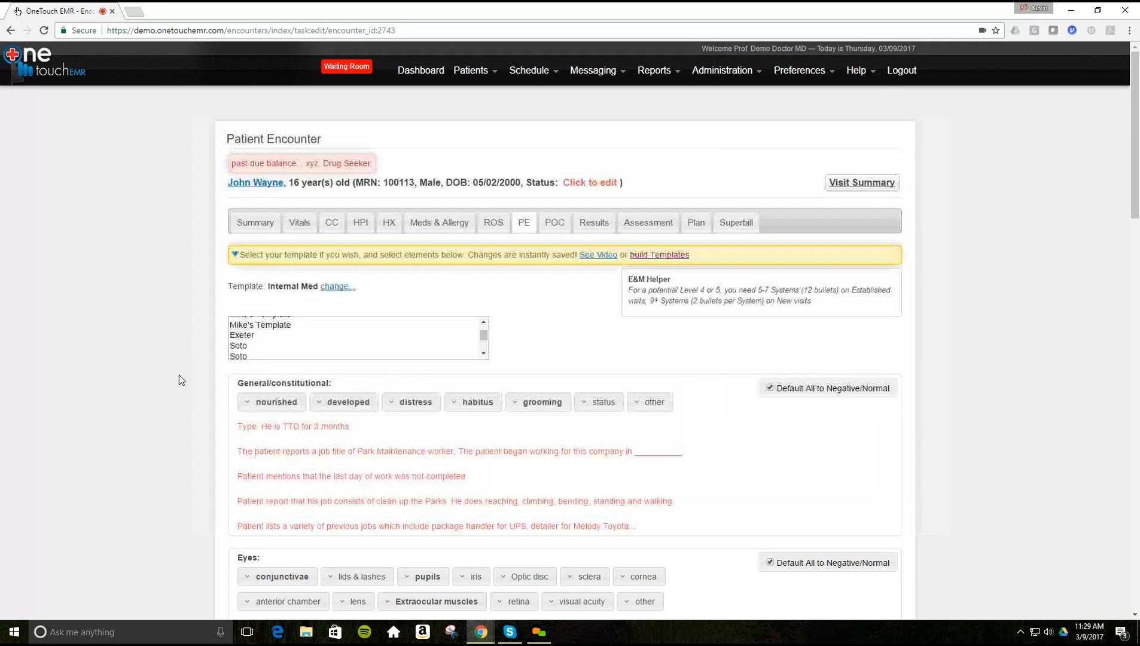
{"action": "scroll", "coordinate": [181, 372], "scroll_direction": "down", "scroll_amount": 15}
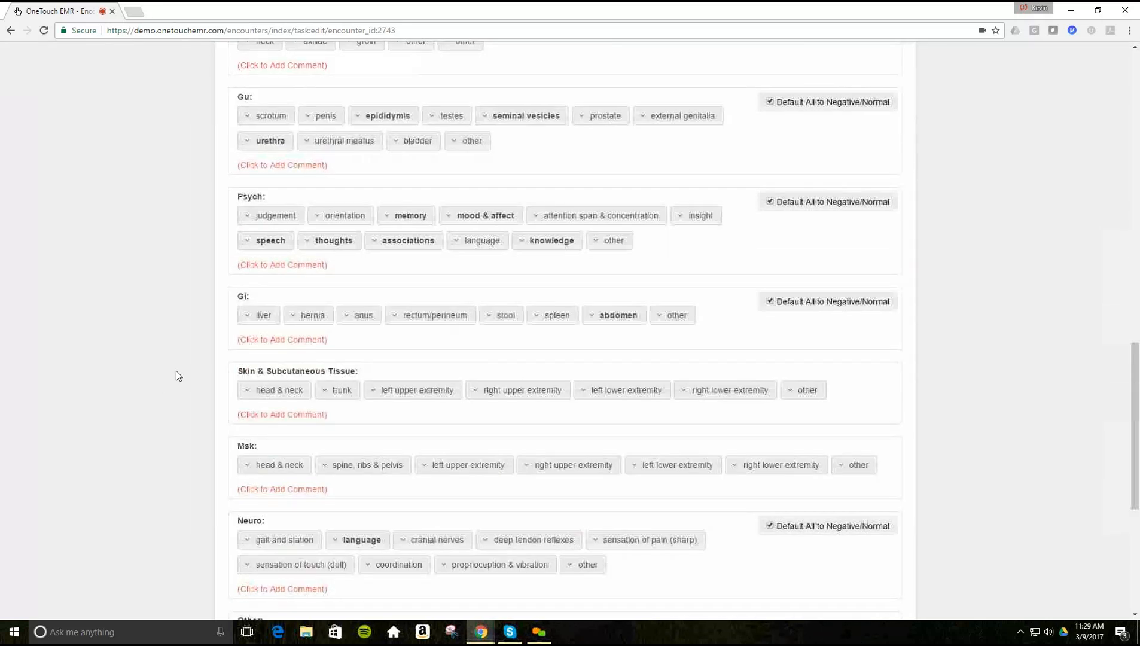
{"action": "scroll", "coordinate": [175, 371], "scroll_direction": "up", "scroll_amount": 15}
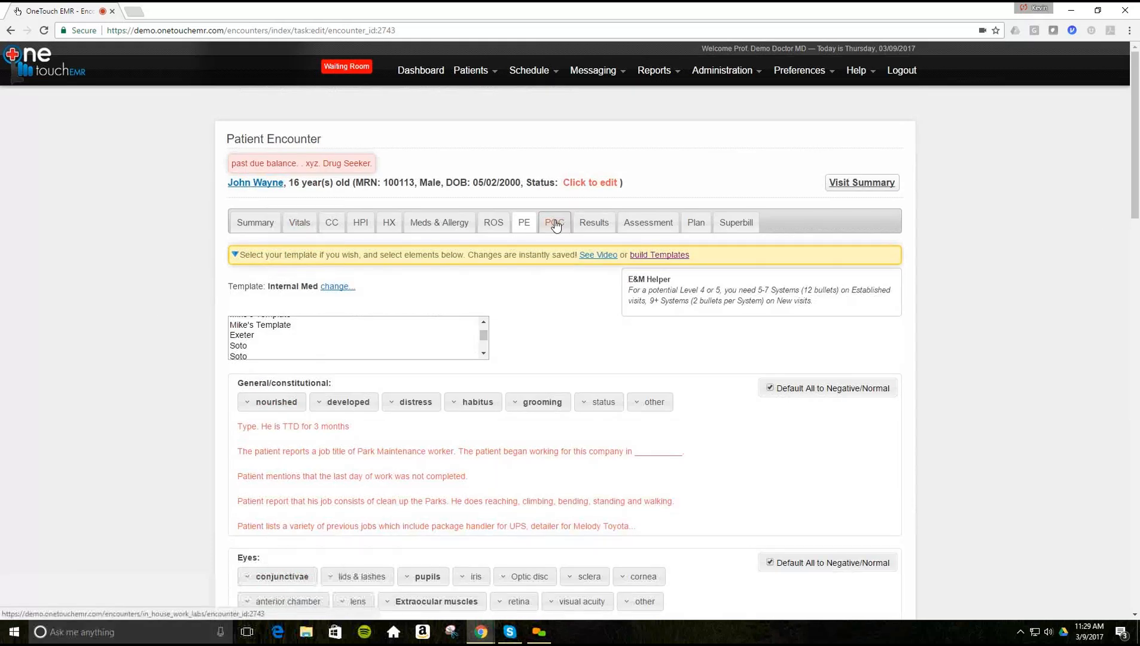
{"action": "left_click", "coordinate": [556, 225]}
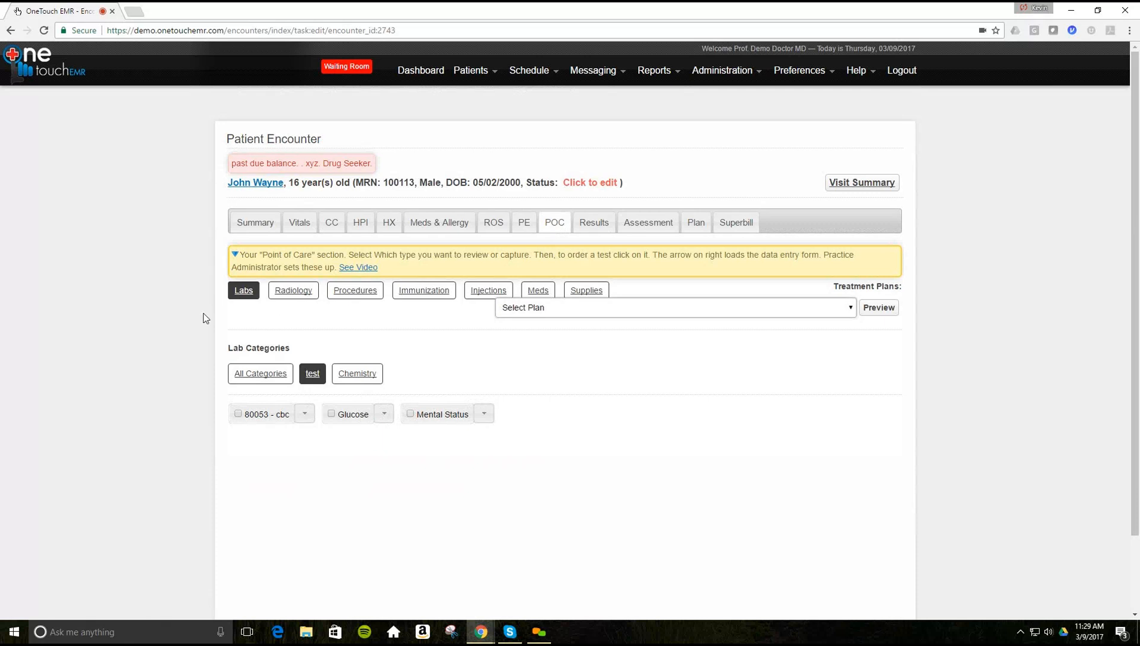
{"action": "left_click", "coordinate": [332, 415]}
{"action": "left_click", "coordinate": [385, 417]}
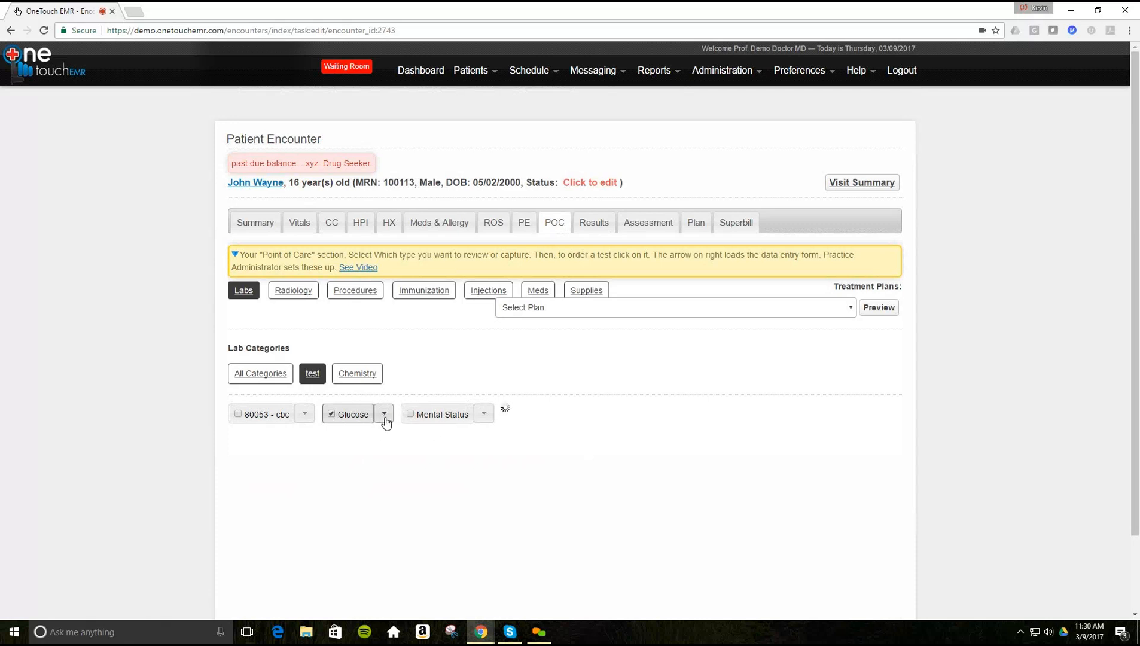
{"action": "scroll", "coordinate": [227, 424], "scroll_direction": "down", "scroll_amount": 2}
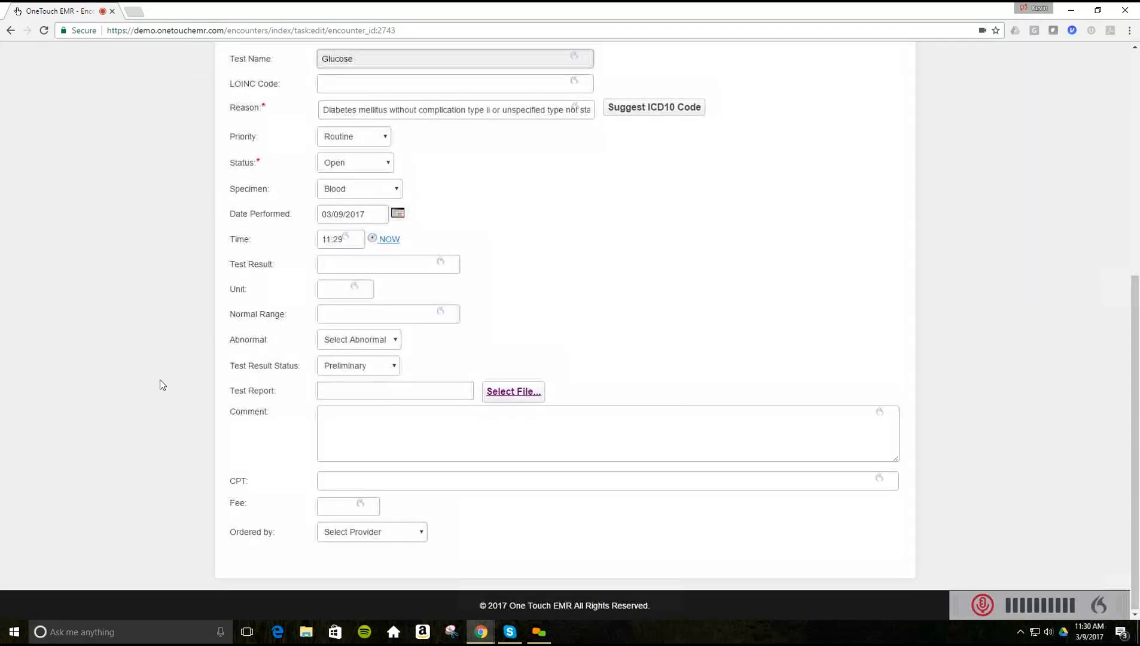
{"action": "scroll", "coordinate": [160, 385], "scroll_direction": "up", "scroll_amount": 1}
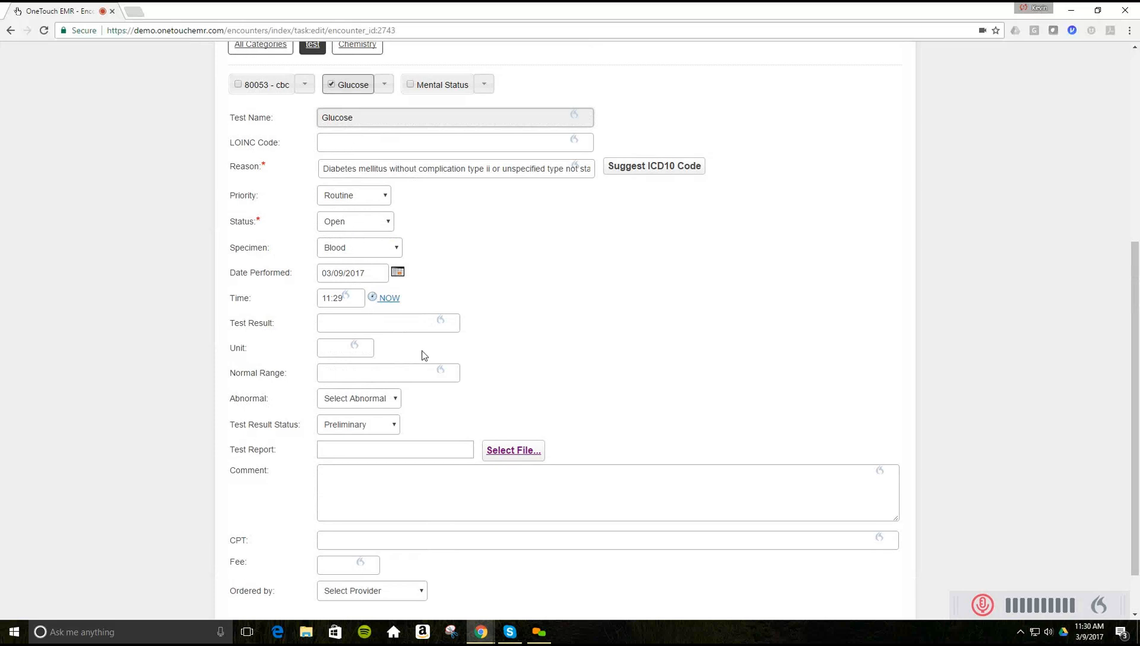
{"action": "scroll", "coordinate": [469, 363], "scroll_direction": "down", "scroll_amount": 1}
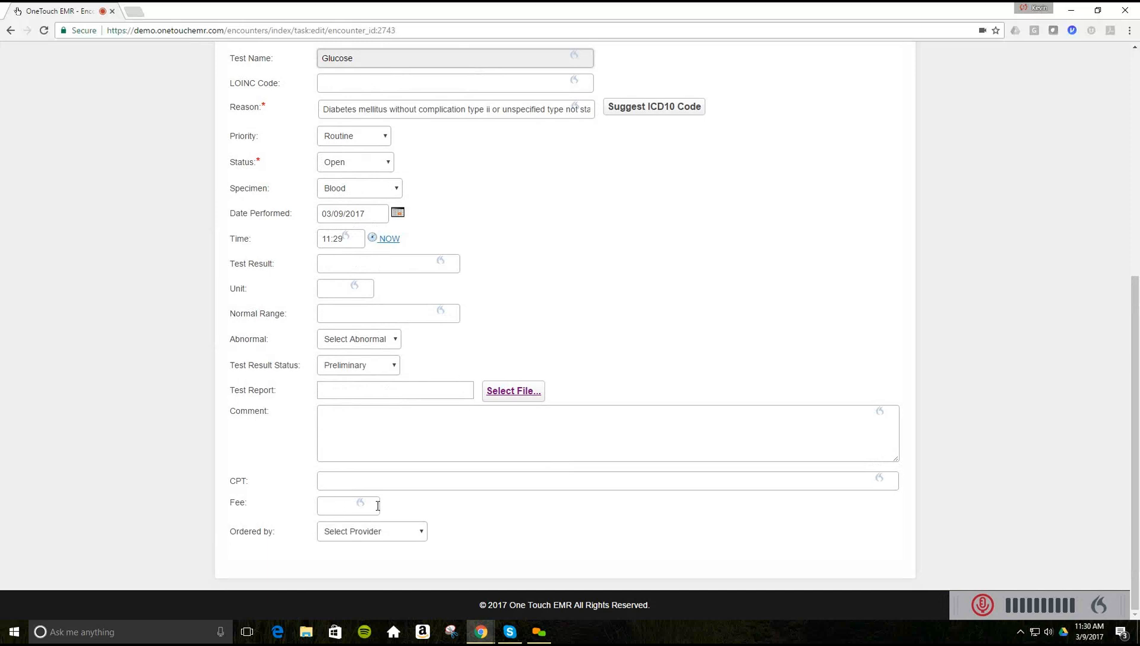
{"action": "scroll", "coordinate": [486, 432], "scroll_direction": "up", "scroll_amount": 4}
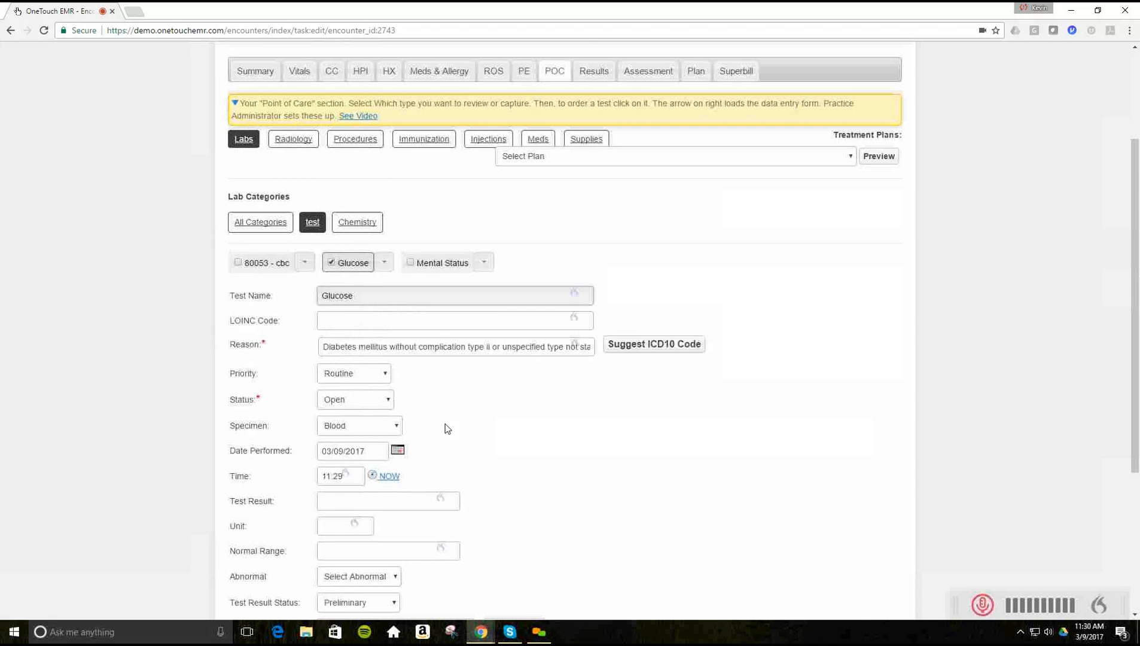
{"action": "scroll", "coordinate": [433, 423], "scroll_direction": "down", "scroll_amount": 2}
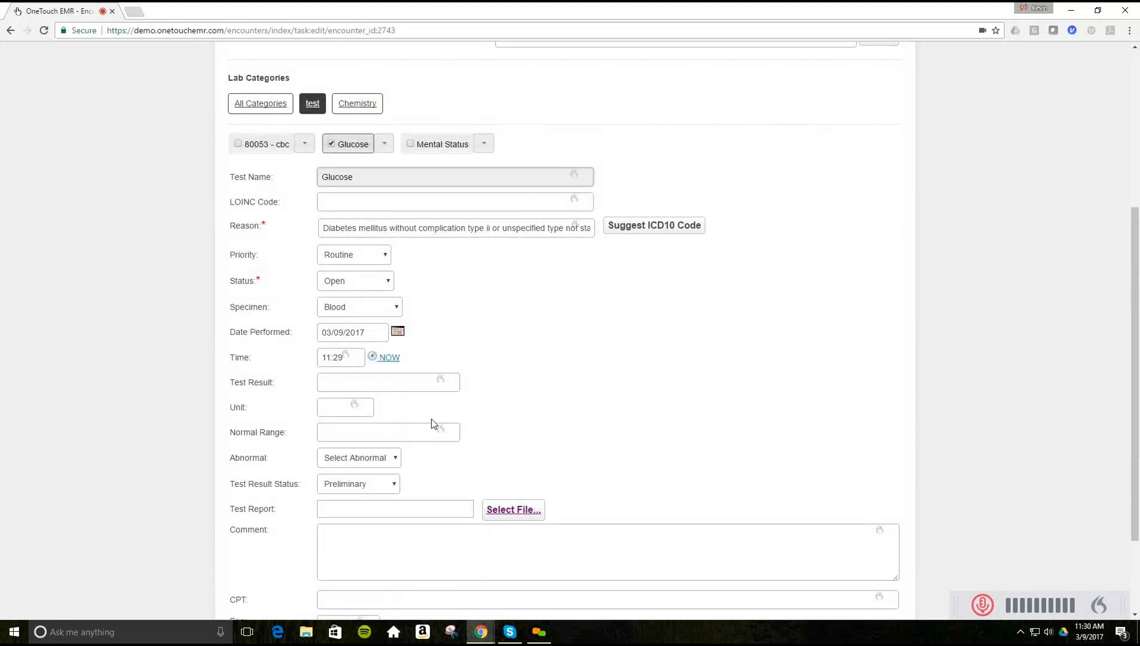
{"action": "scroll", "coordinate": [431, 422], "scroll_direction": "down", "scroll_amount": 2}
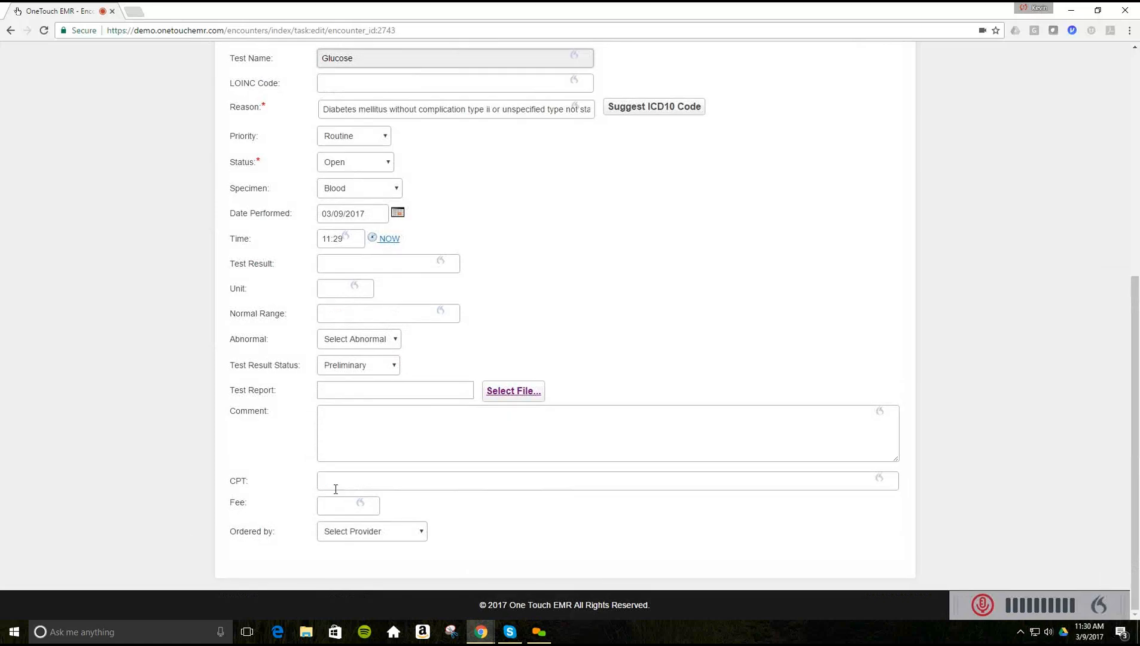
{"action": "scroll", "coordinate": [524, 427], "scroll_direction": "up", "scroll_amount": 4}
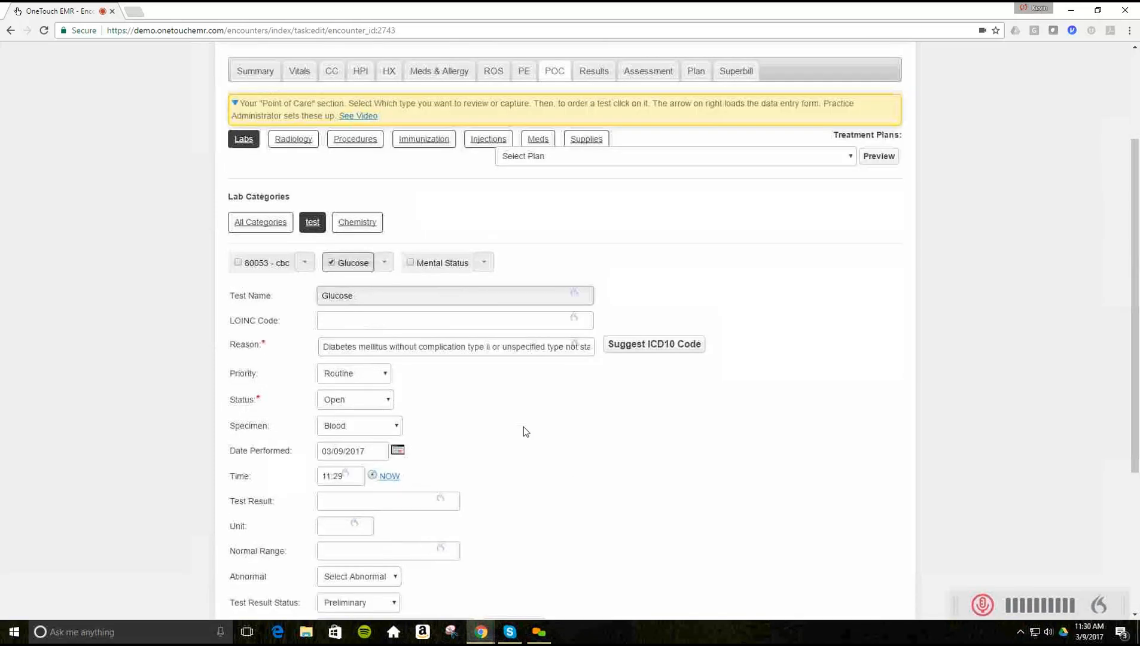
{"action": "scroll", "coordinate": [440, 371], "scroll_direction": "up", "scroll_amount": 1}
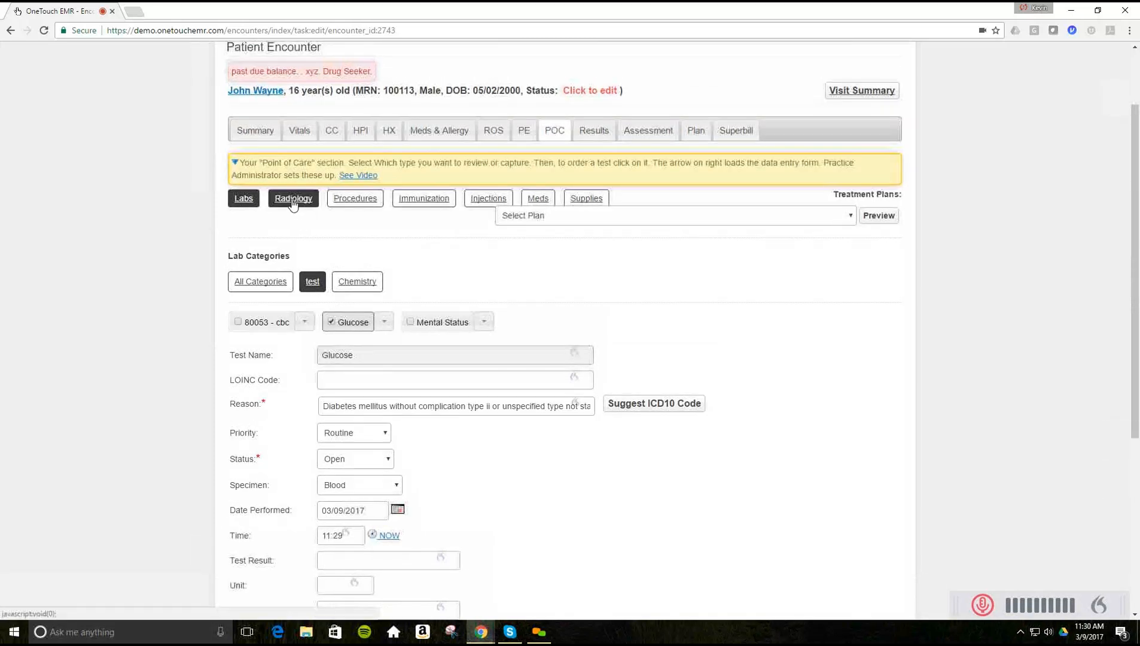
- Browse the Radiology, Procedures and Supplies point-of-care categories, ending on C-PAP, Foot Boot and Wheel Chair
{"action": "left_click", "coordinate": [293, 203]}
{"action": "left_click", "coordinate": [352, 206]}
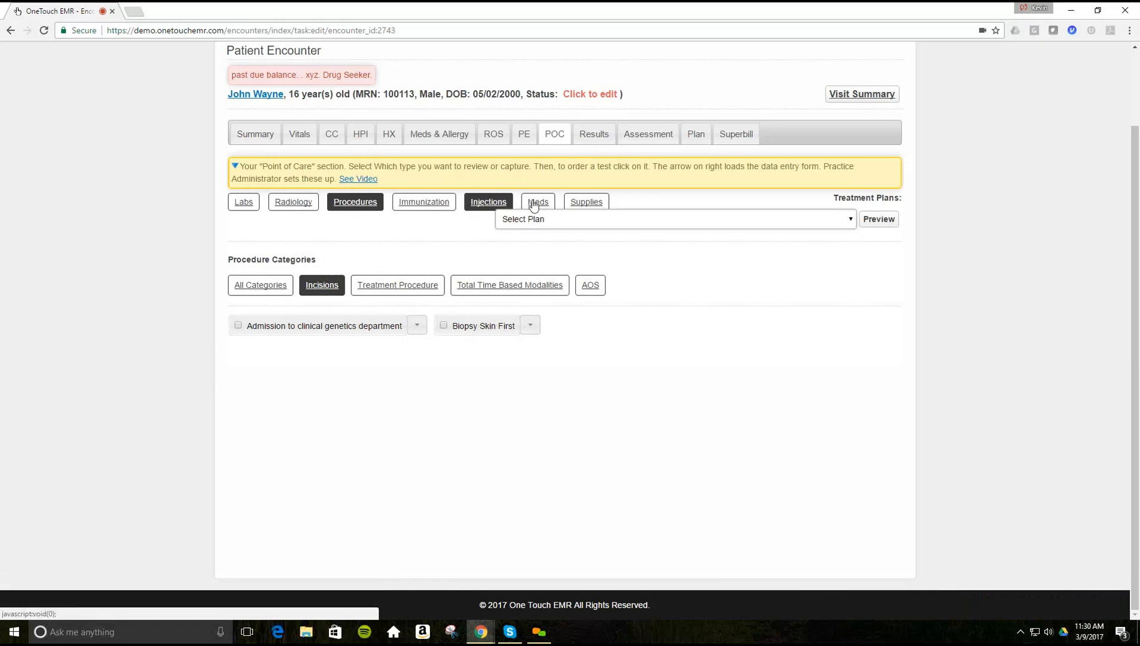
{"action": "left_click", "coordinate": [581, 205]}
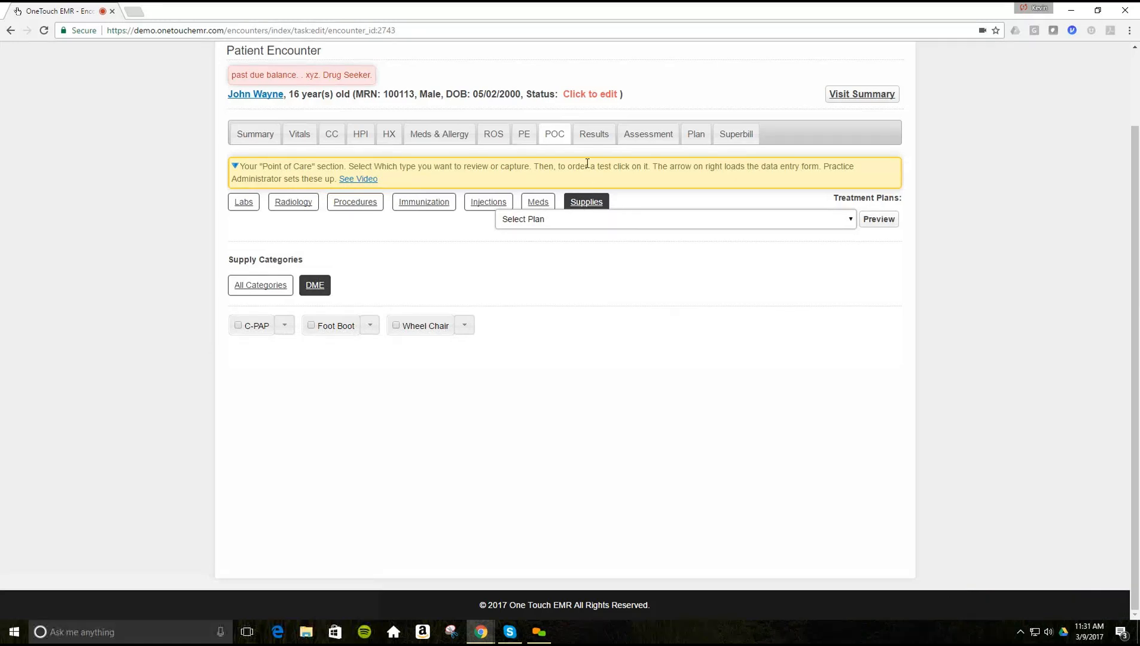
- Show the Outside Labs results with the Quest Diagnostics flow sheets and pending Lipid Panel orders
{"action": "left_click", "coordinate": [591, 137]}
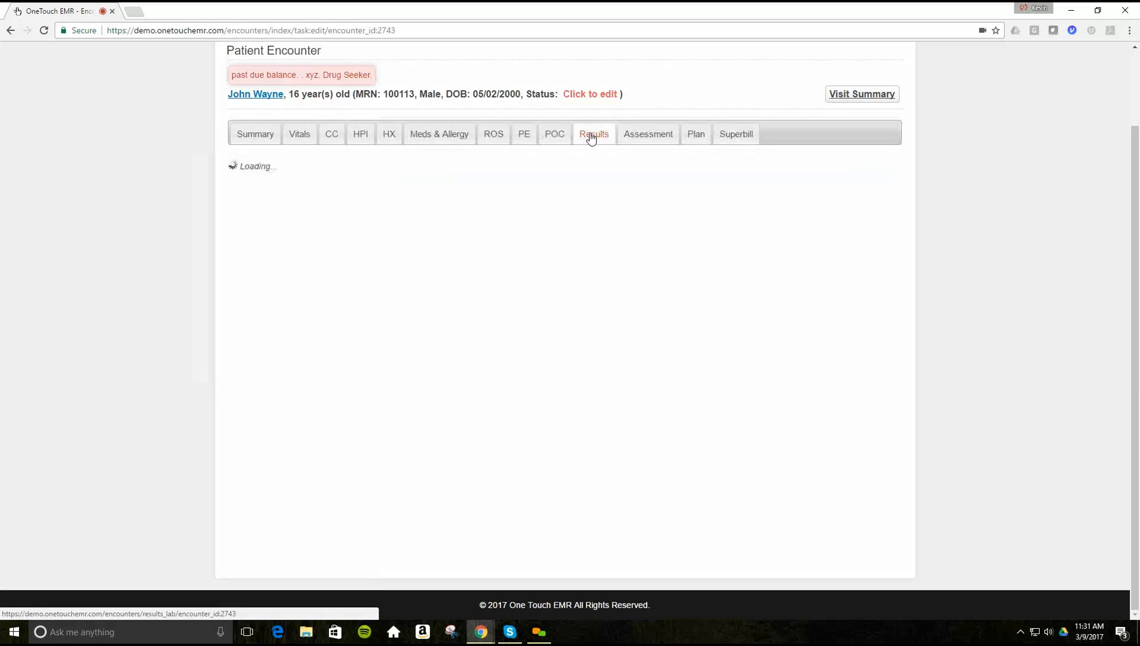
{"action": "scroll", "coordinate": [504, 219], "scroll_direction": "down", "scroll_amount": 5}
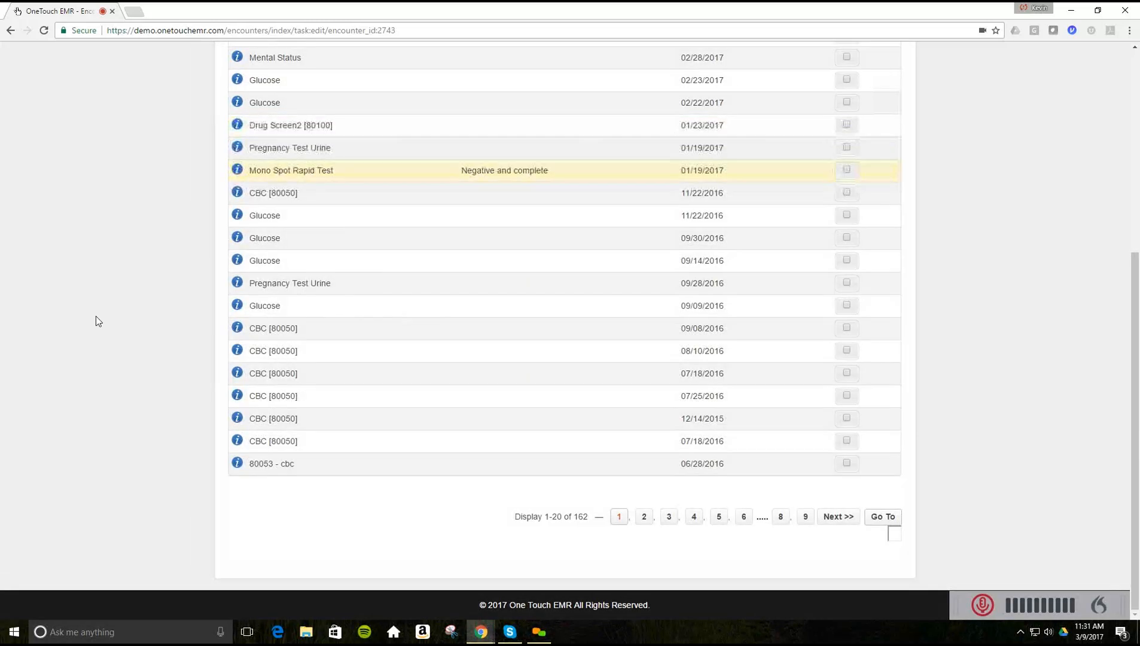
{"action": "scroll", "coordinate": [95, 317], "scroll_direction": "up", "scroll_amount": 5}
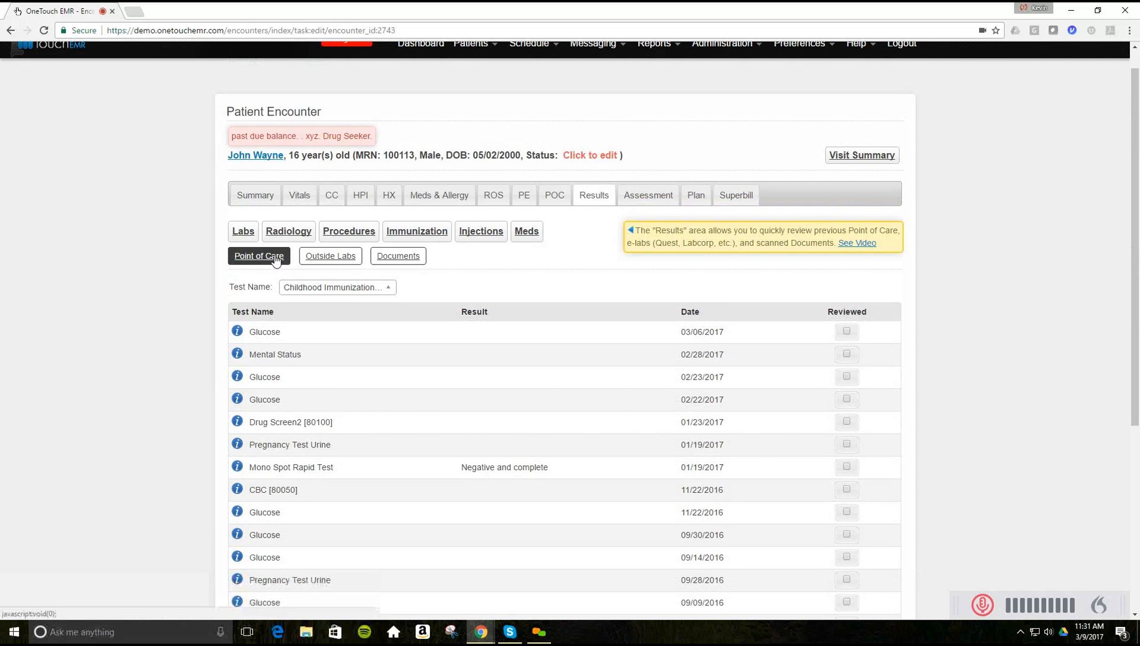
{"action": "left_click", "coordinate": [327, 260]}
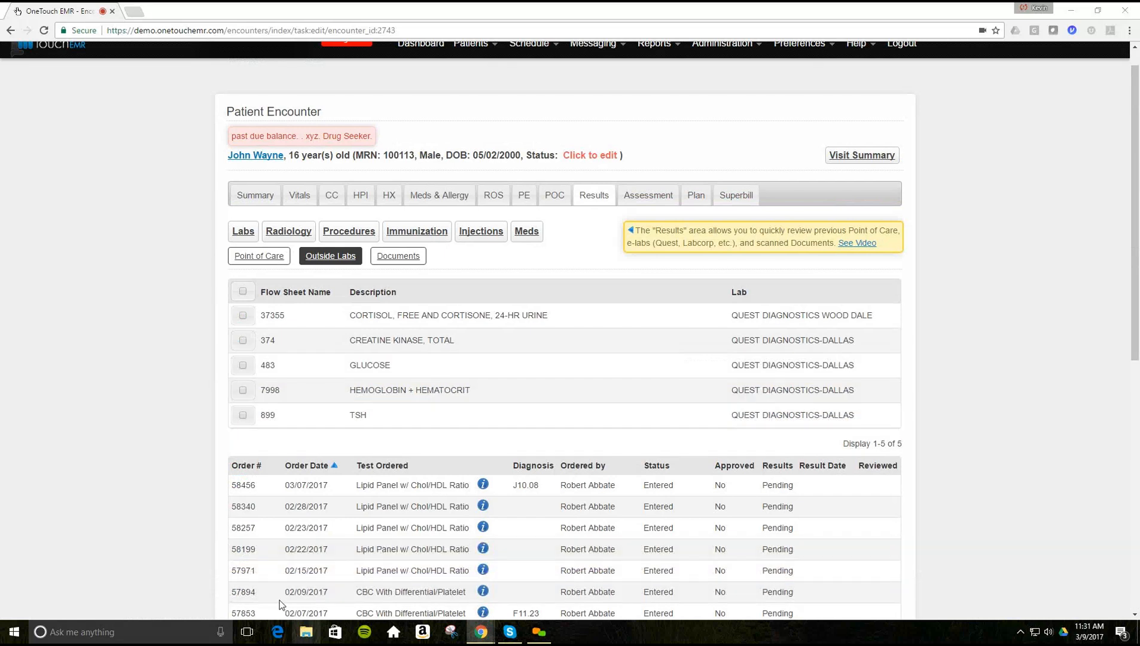
- Open the 2017-03-06_2251 metabolic panel screenshot from the Google Drive OTEMR folder
{"action": "key", "text": "super+e"}
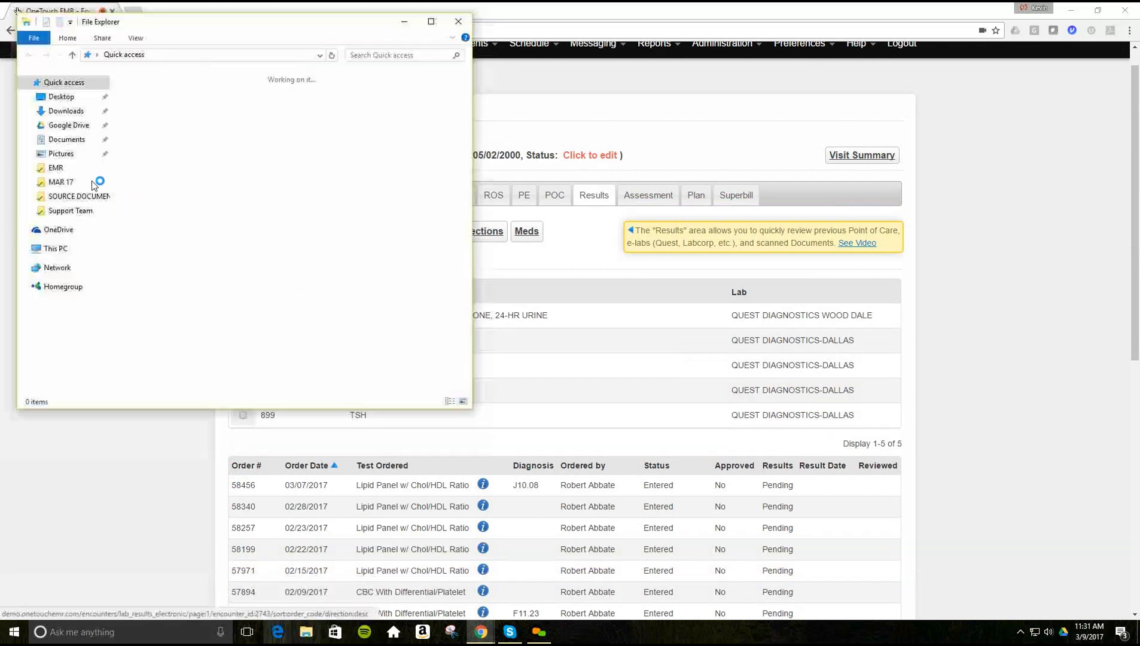
{"action": "left_click", "coordinate": [67, 125]}
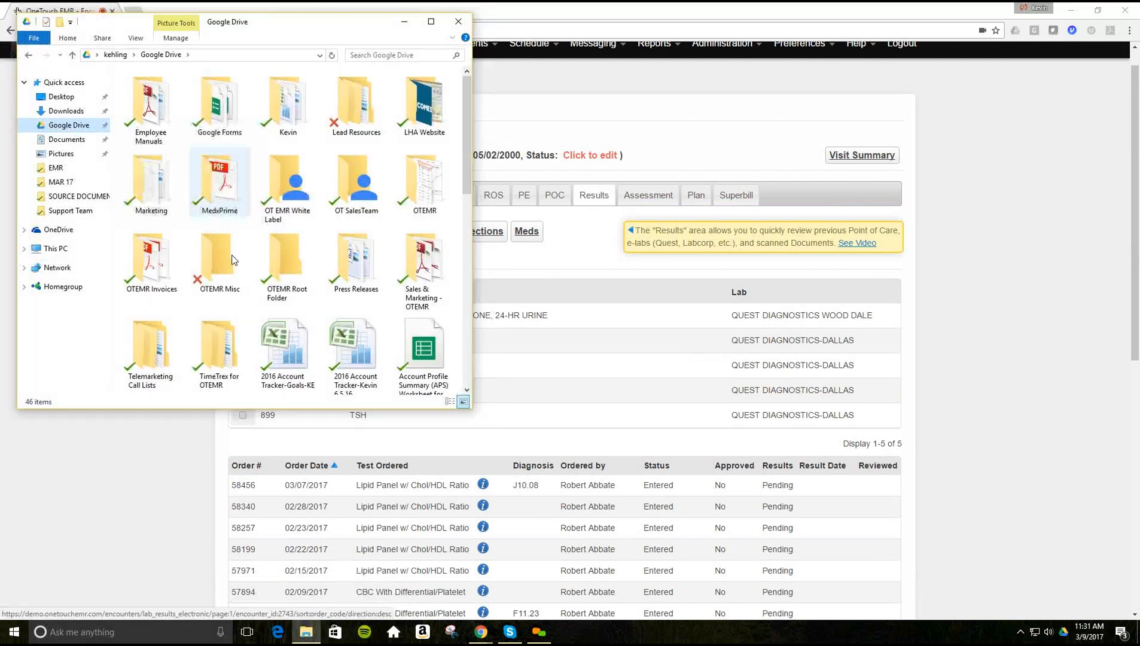
{"action": "double_click", "coordinate": [429, 205]}
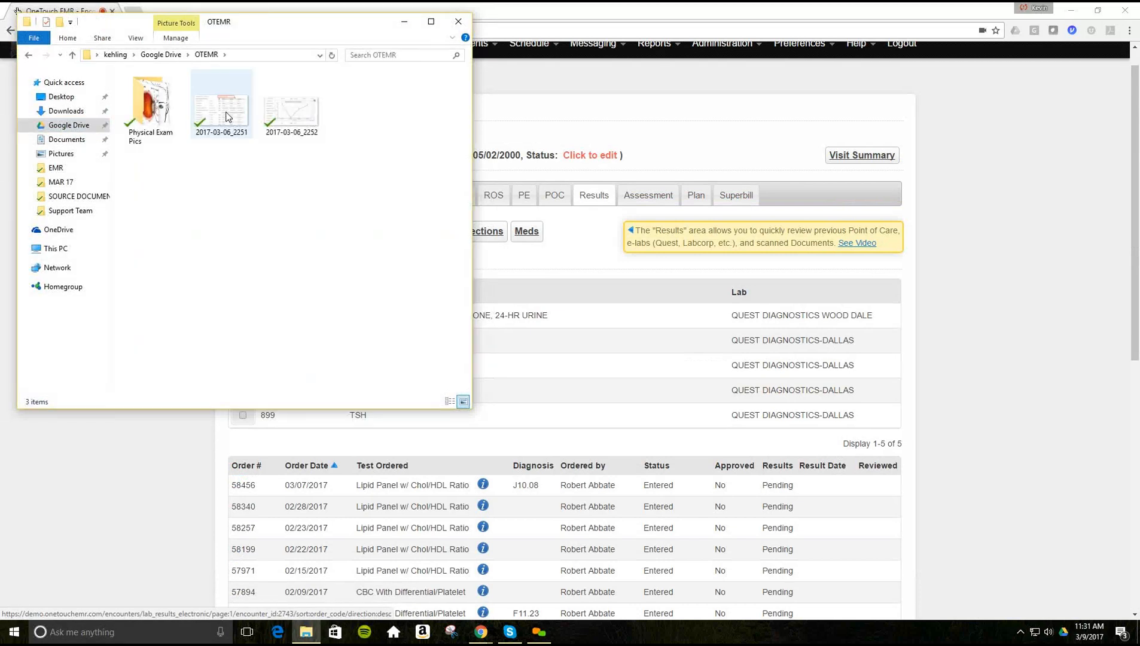
{"action": "left_click", "coordinate": [228, 116]}
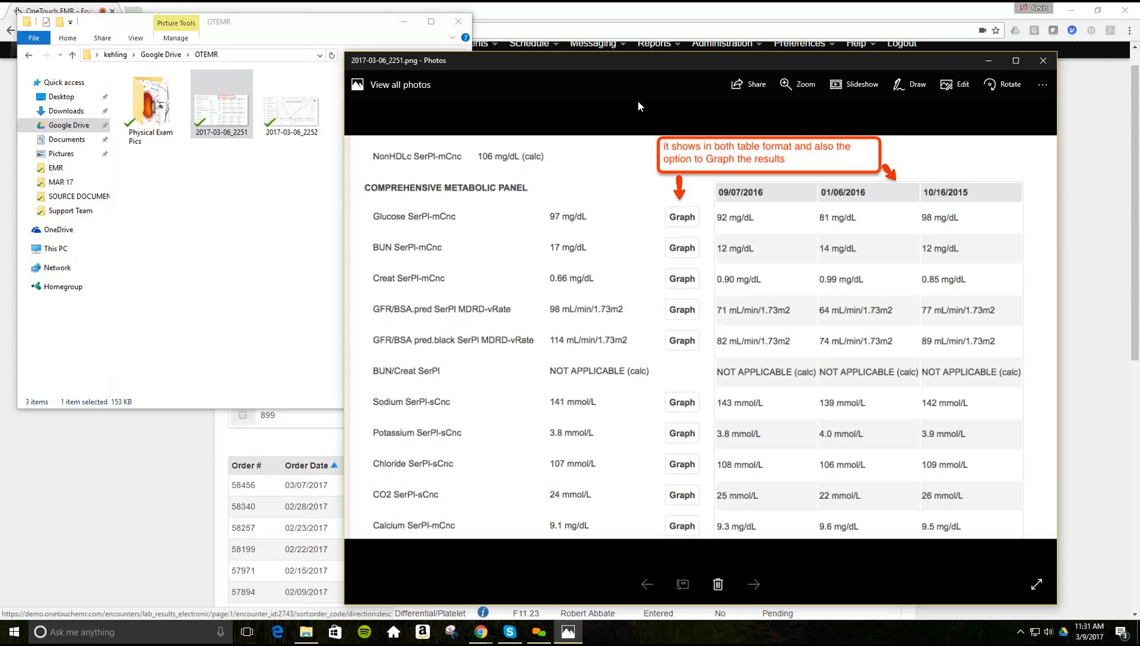
- View the 2017-03-06_2252 glucose graph in Photos, then return to the EMR Outside Labs page
{"action": "double_click", "coordinate": [283, 109]}
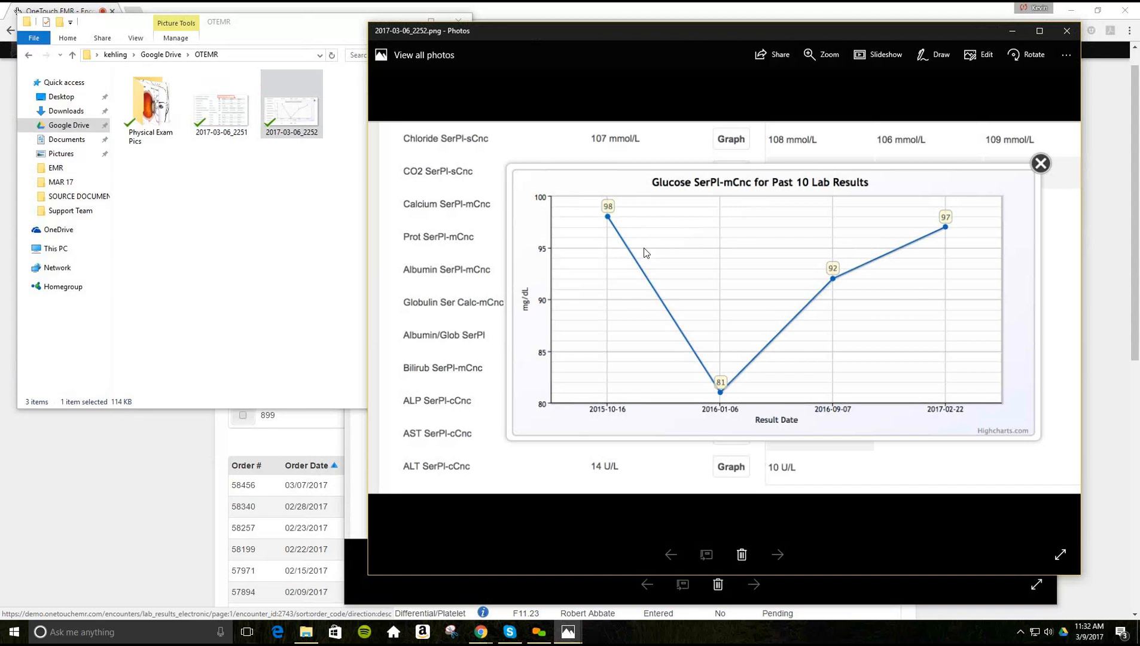
{"action": "left_click", "coordinate": [131, 515]}
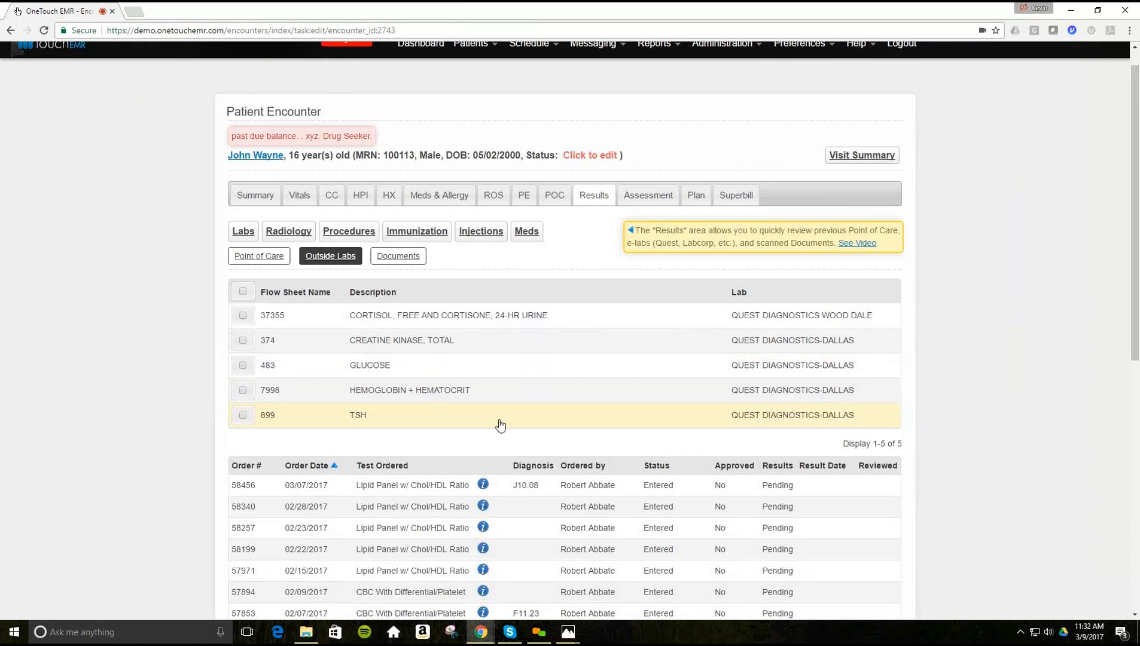
- Search 'in' and add influenza with other specified pneumonia [J10.08] as the encounter assessment
{"action": "left_click", "coordinate": [638, 200]}
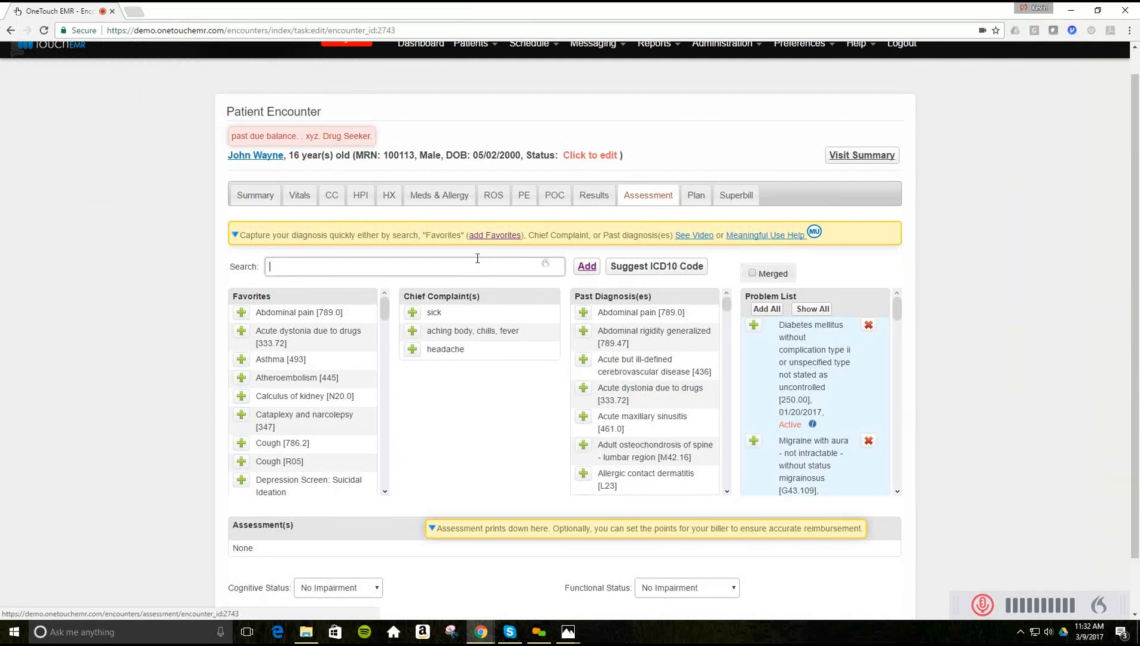
{"action": "left_click", "coordinate": [477, 258]}
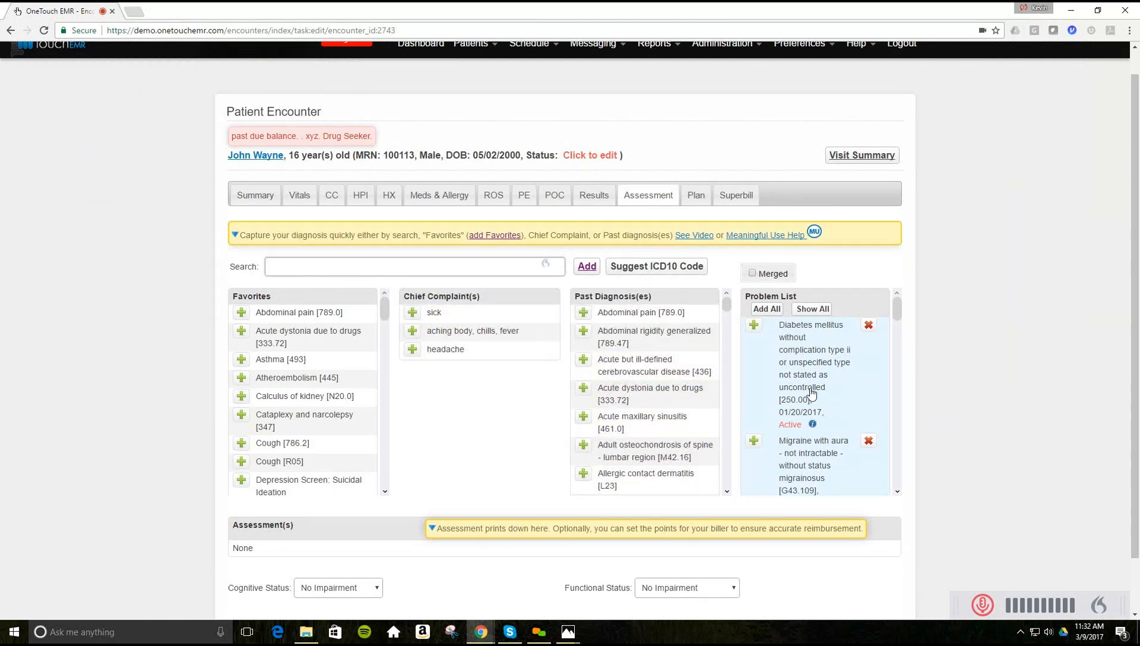
{"action": "scroll", "coordinate": [800, 399], "scroll_direction": "down", "scroll_amount": 3}
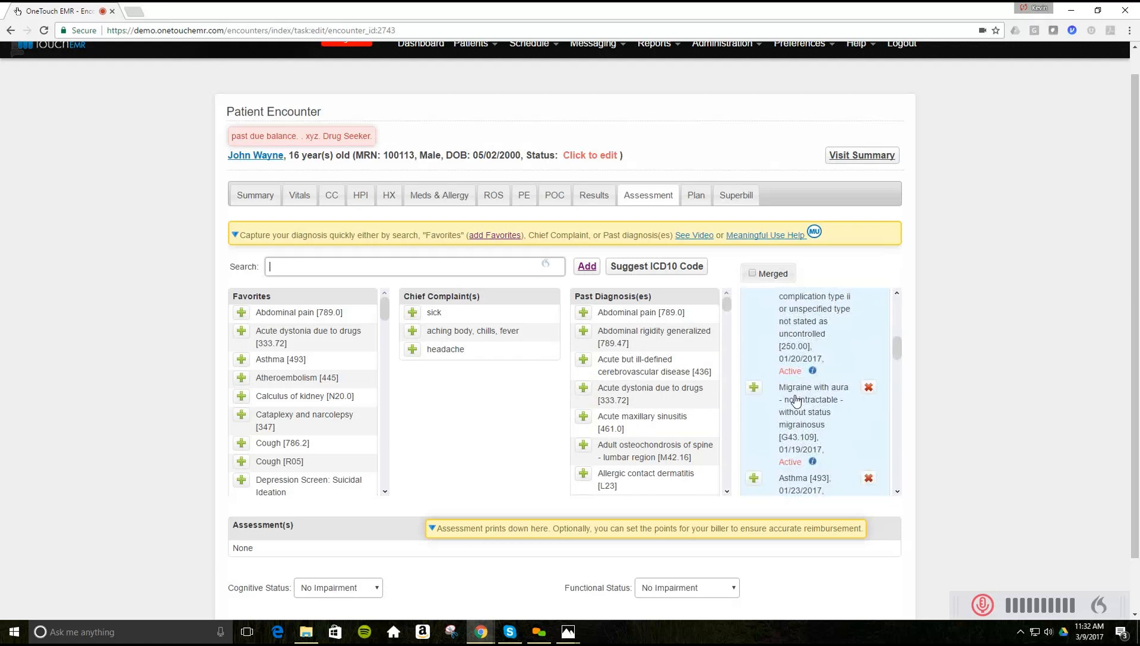
{"action": "scroll", "coordinate": [796, 399], "scroll_direction": "up", "scroll_amount": 3}
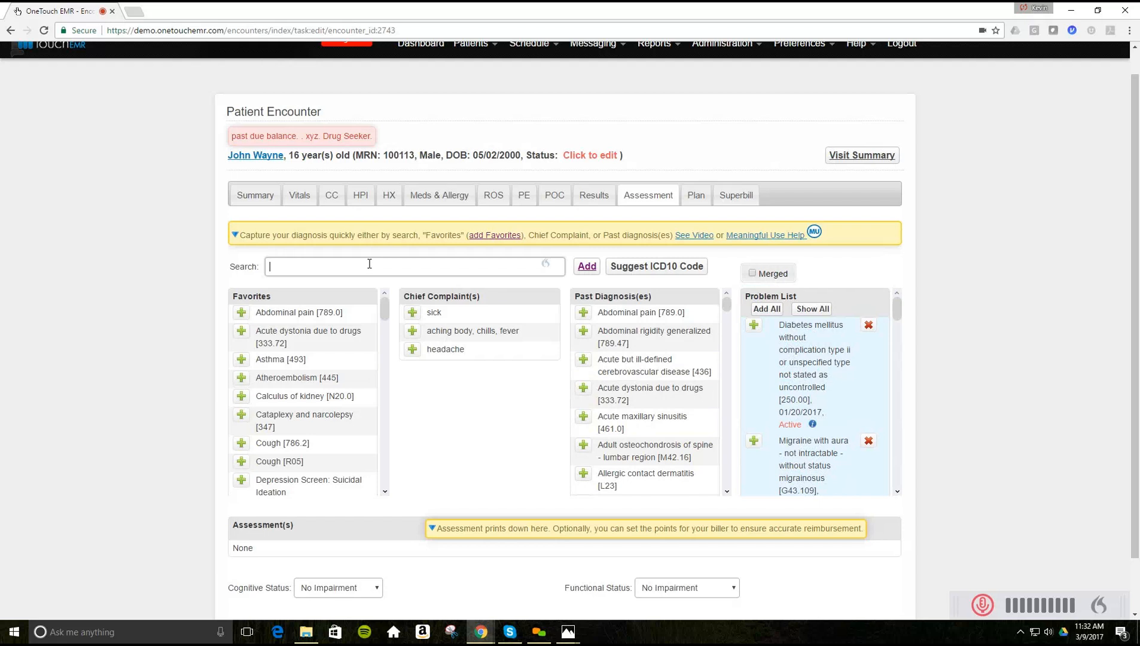
{"action": "type", "text": "influ"}
{"action": "left_click", "coordinate": [299, 294]}
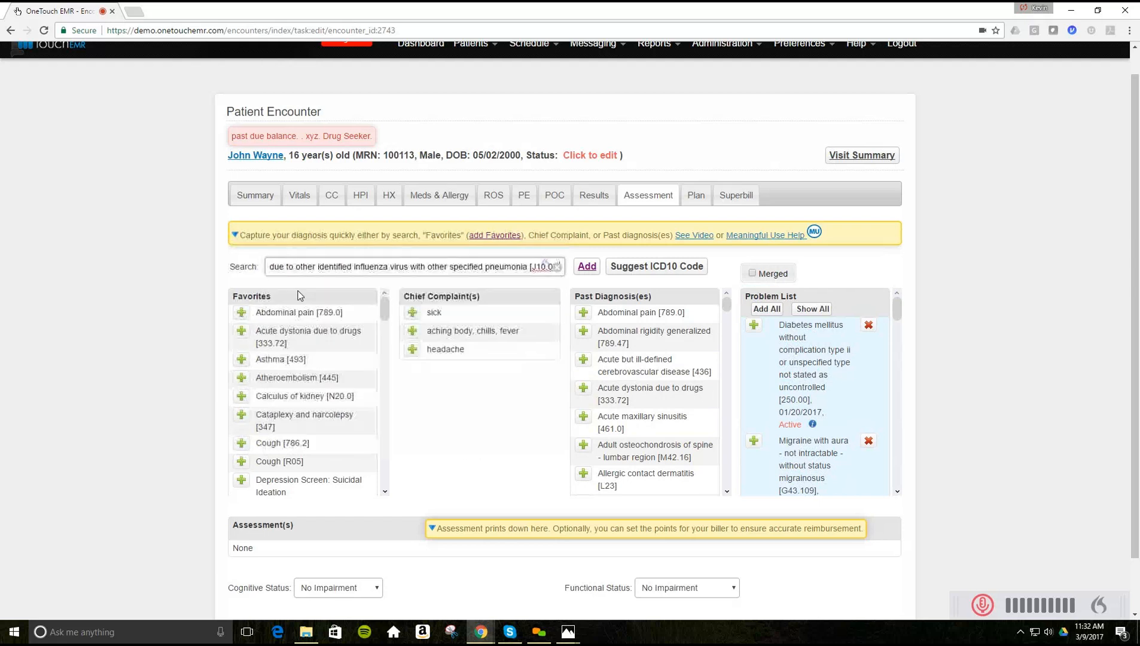
{"action": "scroll", "coordinate": [90, 356], "scroll_direction": "down", "scroll_amount": 1}
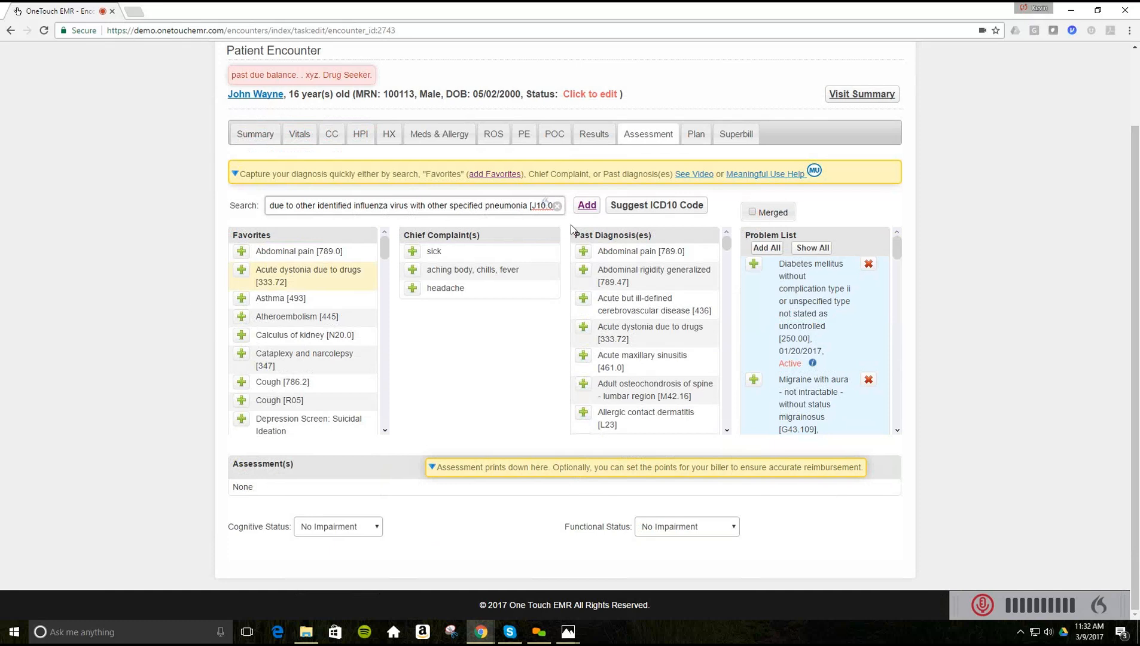
{"action": "left_click", "coordinate": [586, 205]}
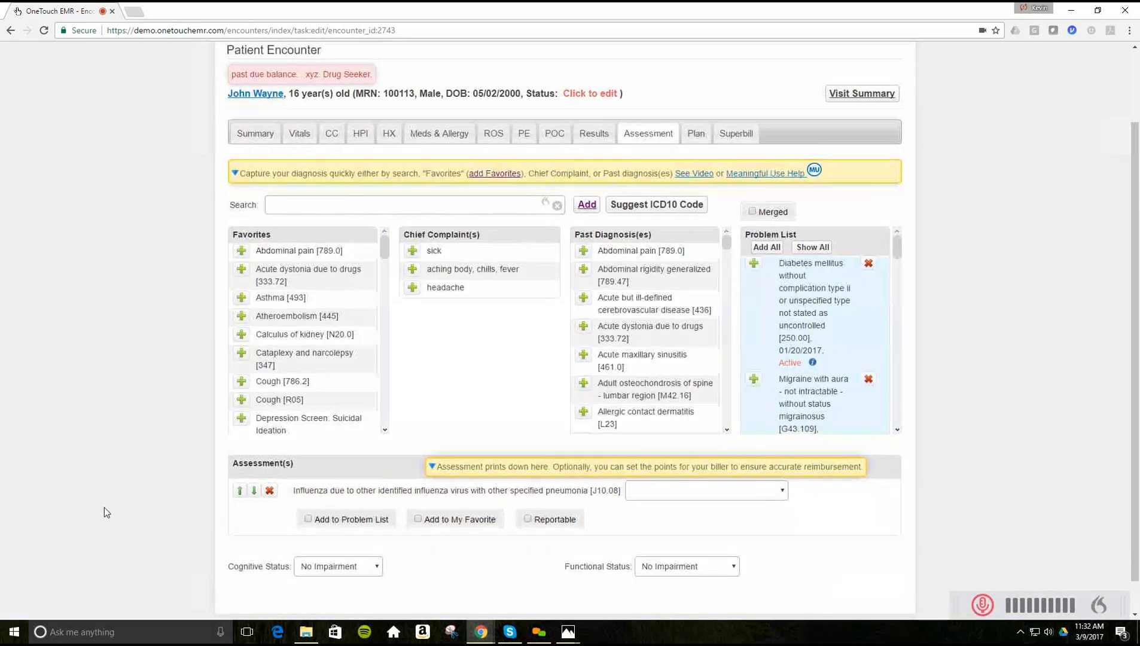
{"action": "scroll", "coordinate": [104, 506], "scroll_direction": "down", "scroll_amount": 1}
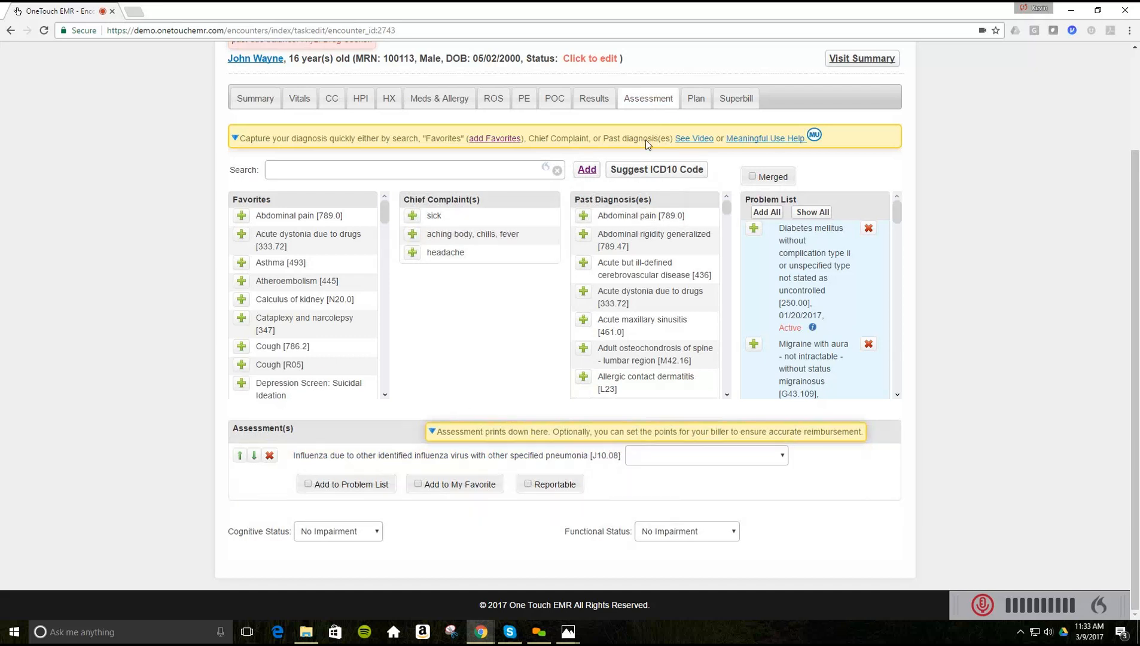
- Start a new lab order in the Plan's Labs with LabCorp Tampa selected as the lab
{"action": "left_click", "coordinate": [695, 100]}
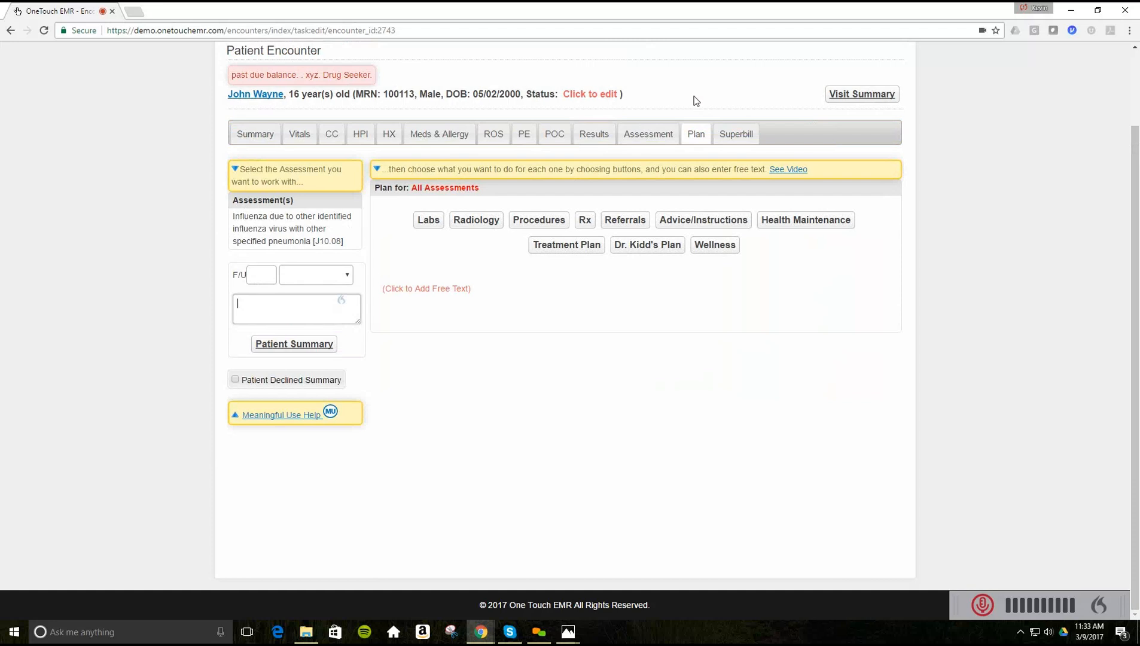
{"action": "left_click", "coordinate": [424, 222]}
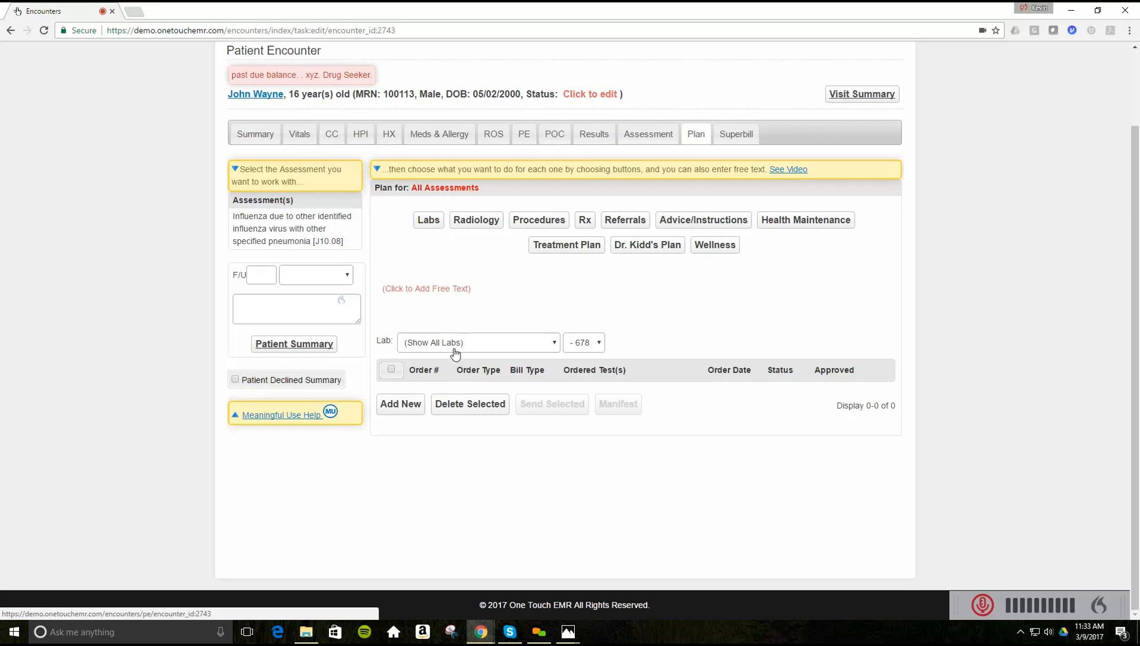
{"action": "left_click", "coordinate": [518, 348]}
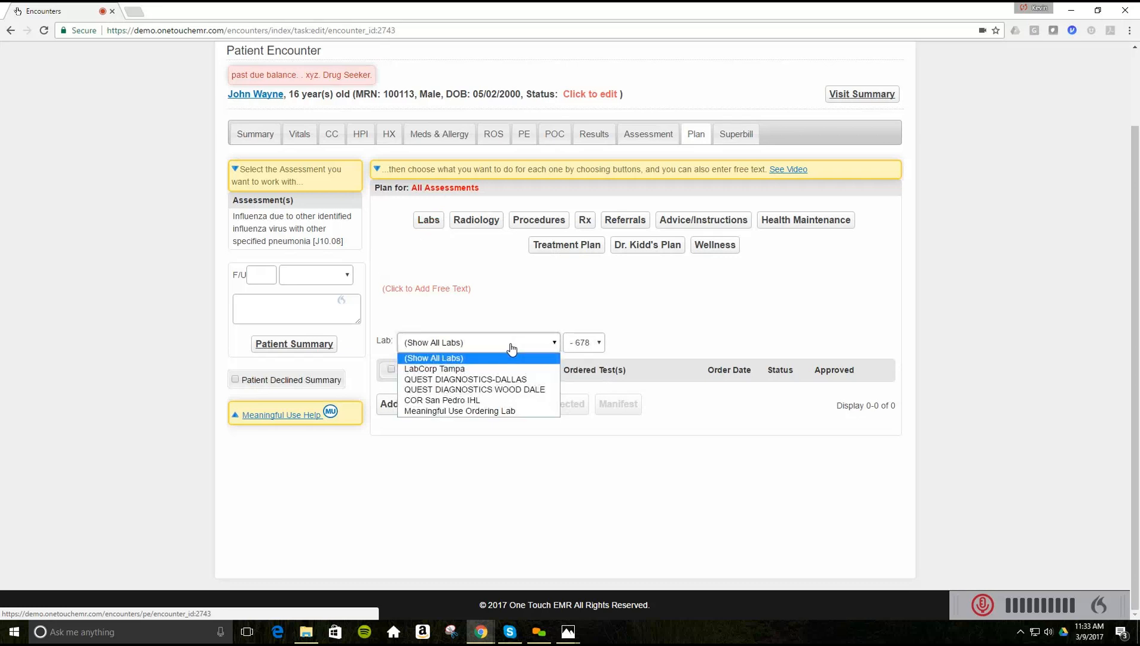
{"action": "left_click", "coordinate": [444, 372]}
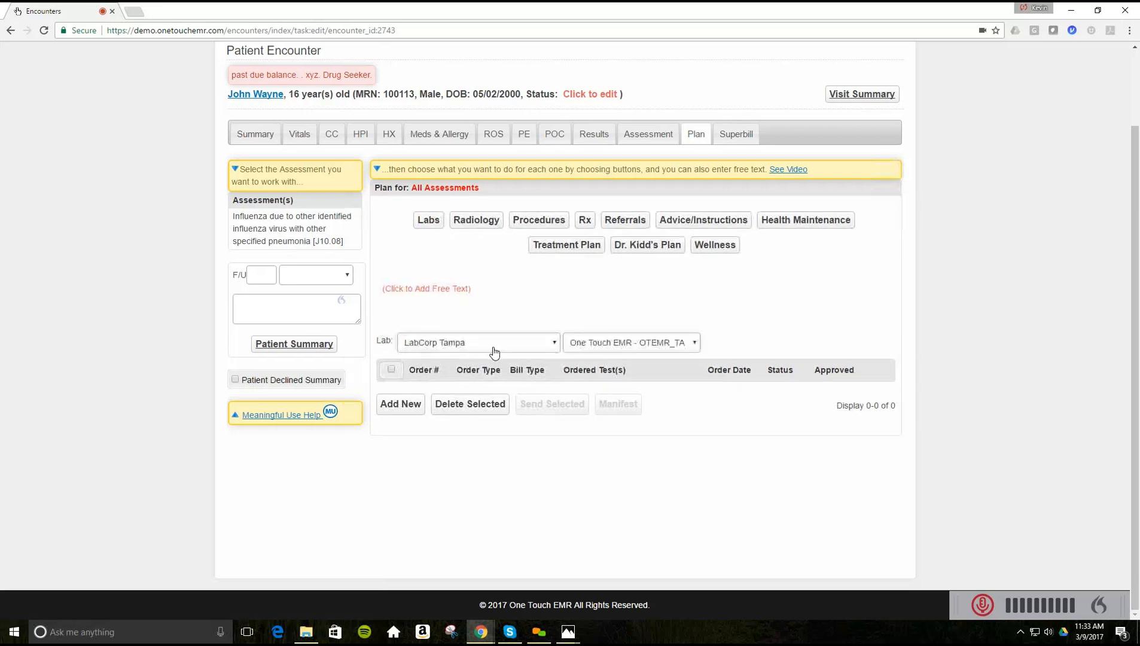
{"action": "left_click", "coordinate": [385, 404]}
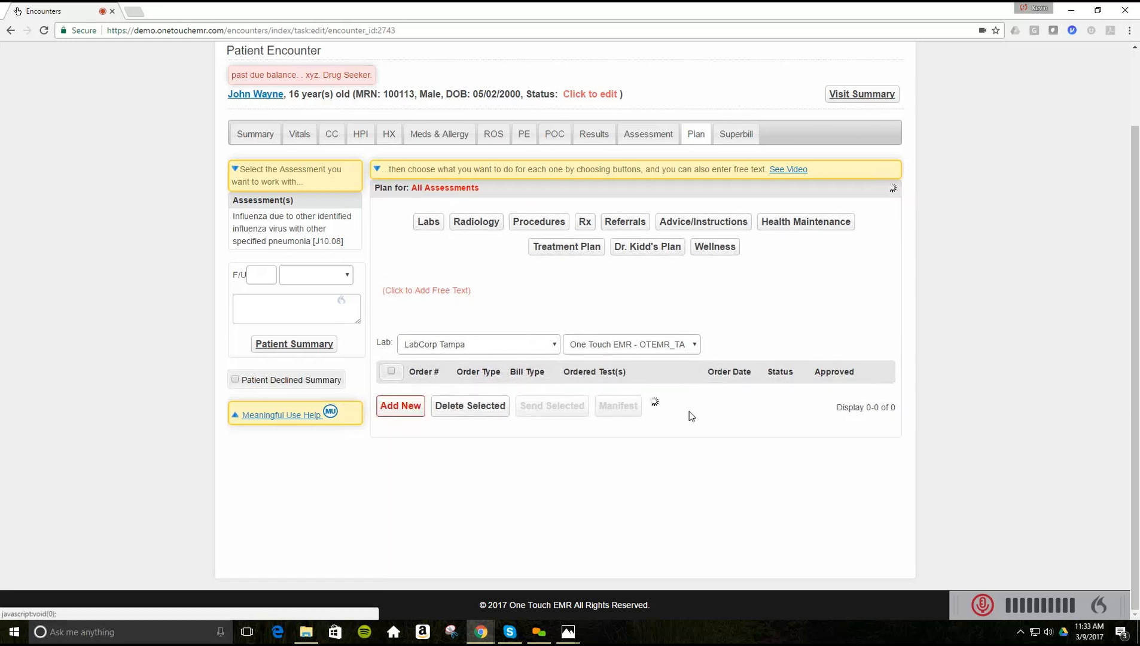
- Attach diagnosis J10.08 and test 005009 CBC With Differential/Platelet to the order and save it
{"action": "scroll", "coordinate": [661, 412], "scroll_direction": "down", "scroll_amount": 2}
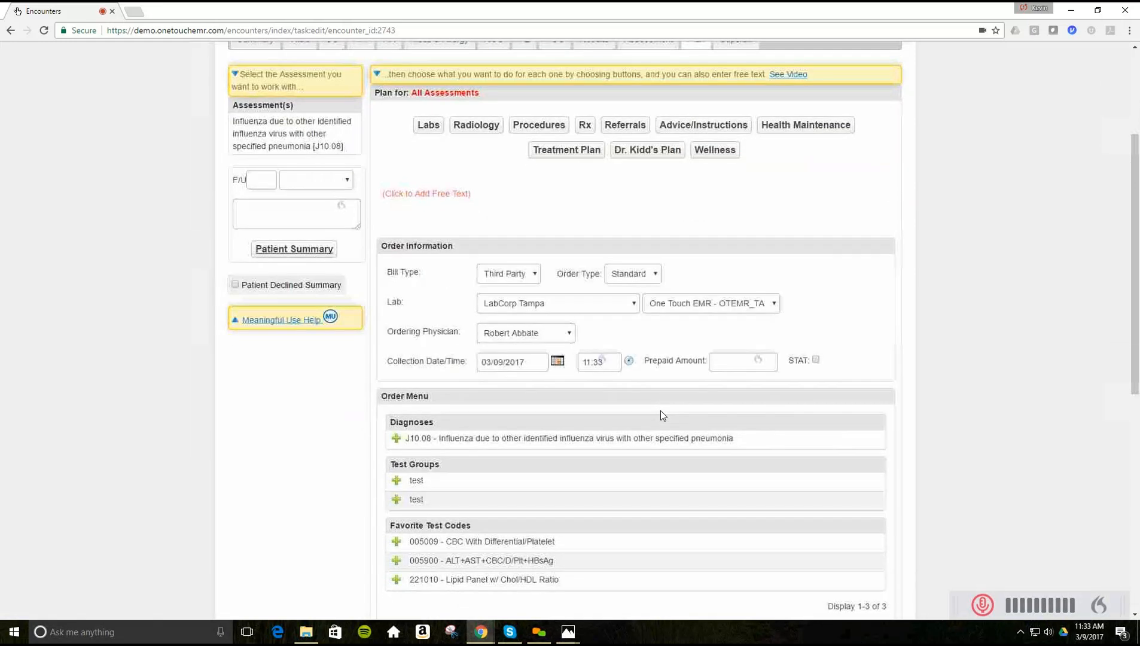
{"action": "scroll", "coordinate": [660, 410], "scroll_direction": "down", "scroll_amount": 3}
{"action": "scroll", "coordinate": [662, 411], "scroll_direction": "down", "scroll_amount": 1}
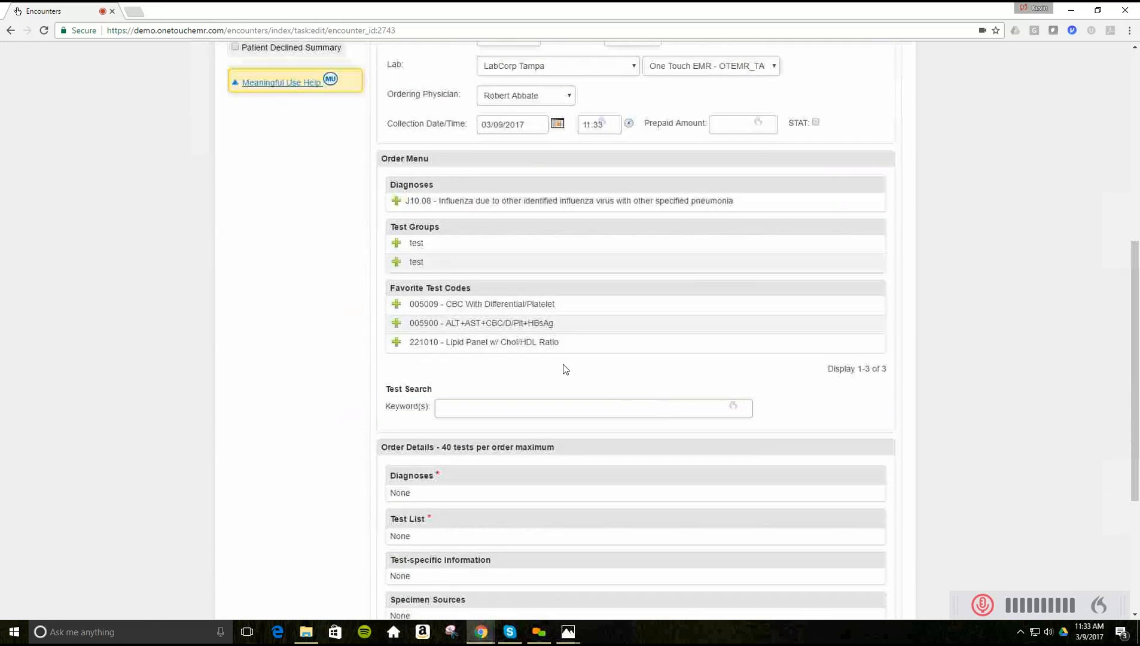
{"action": "left_click", "coordinate": [396, 201]}
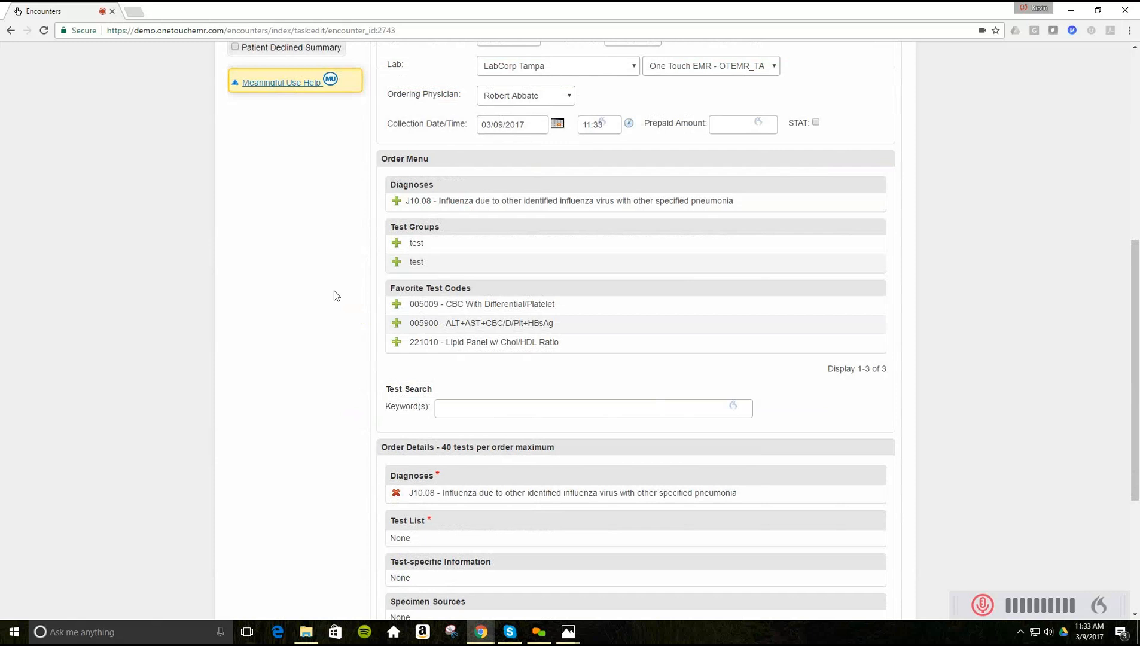
{"action": "scroll", "coordinate": [334, 296], "scroll_direction": "down", "scroll_amount": 1}
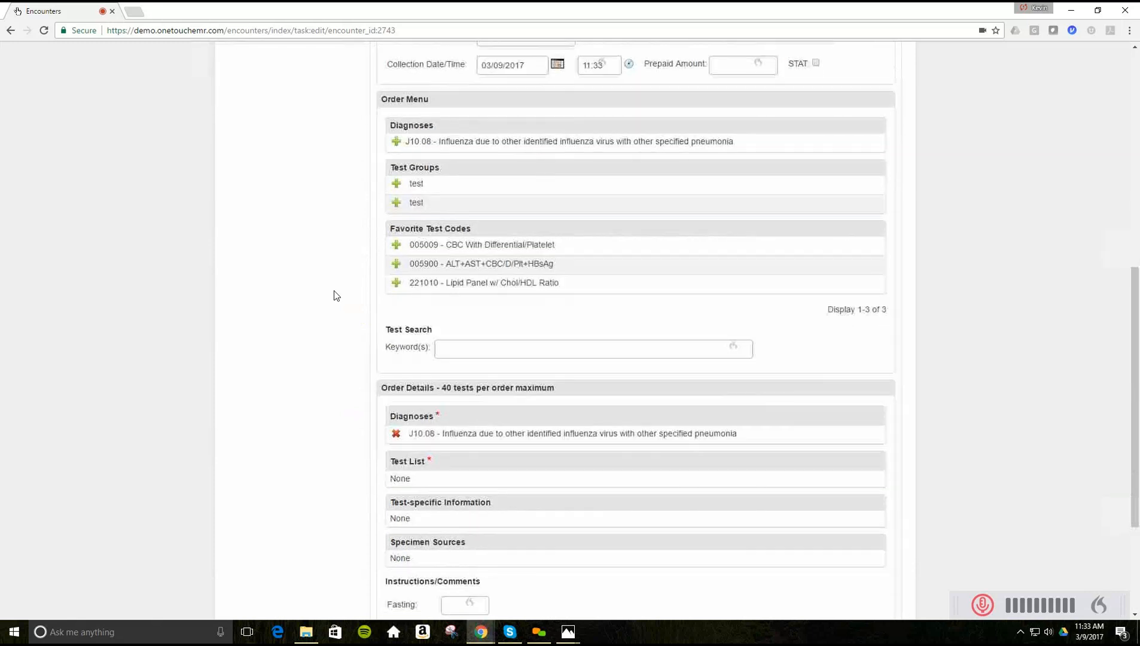
{"action": "left_click", "coordinate": [396, 246]}
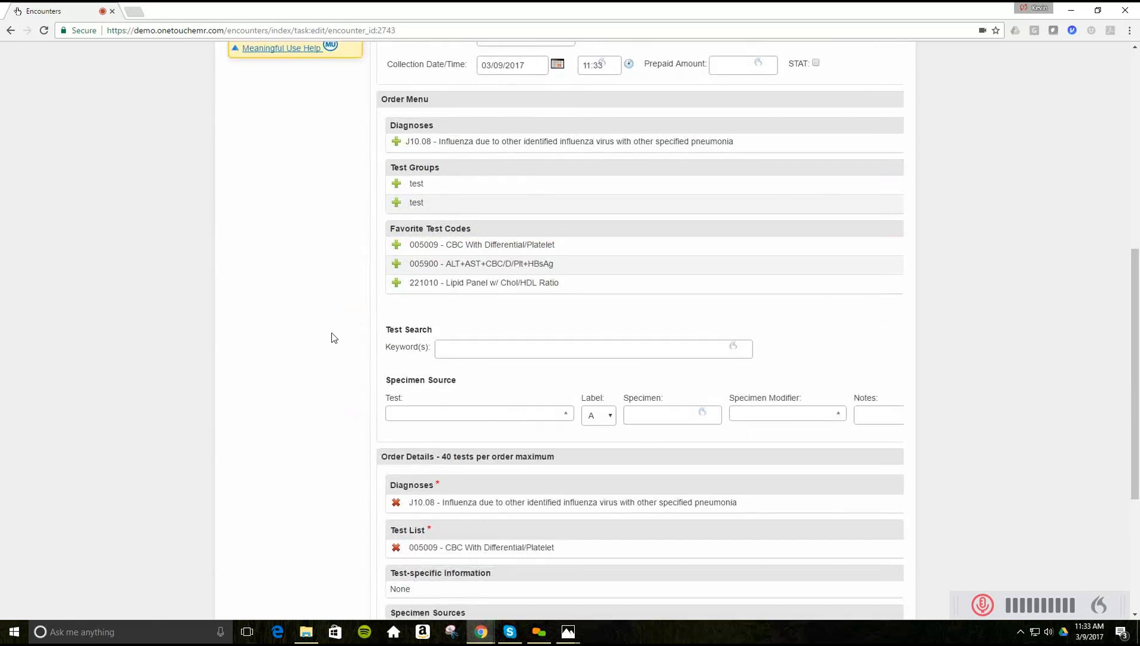
{"action": "scroll", "coordinate": [331, 333], "scroll_direction": "down", "scroll_amount": 4}
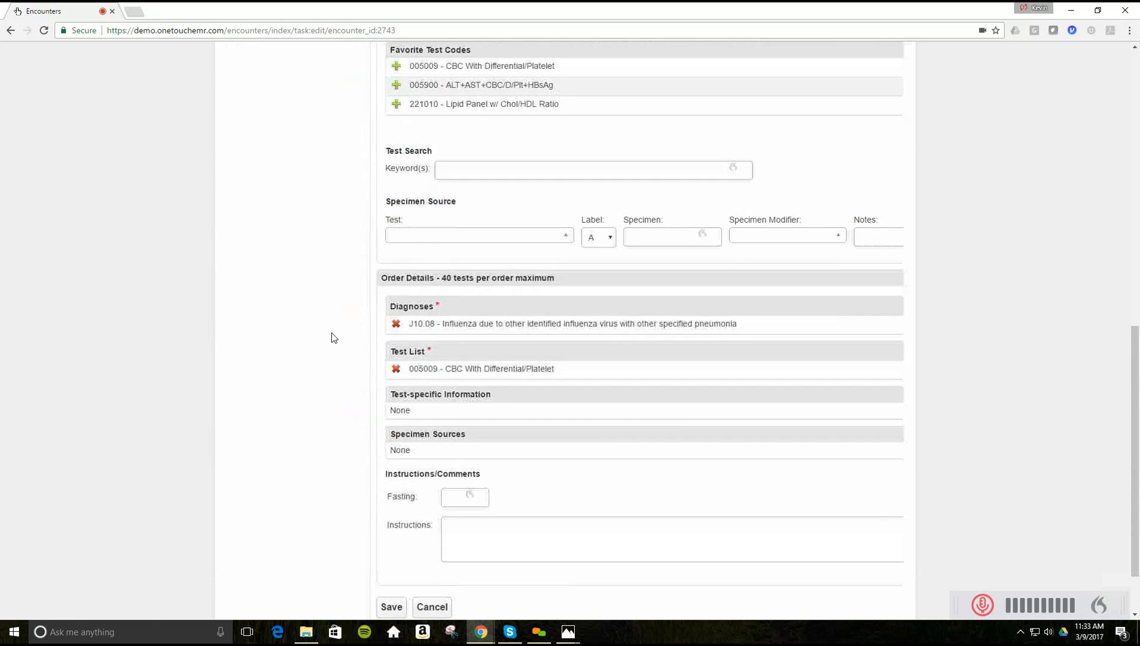
{"action": "left_click", "coordinate": [392, 532]}
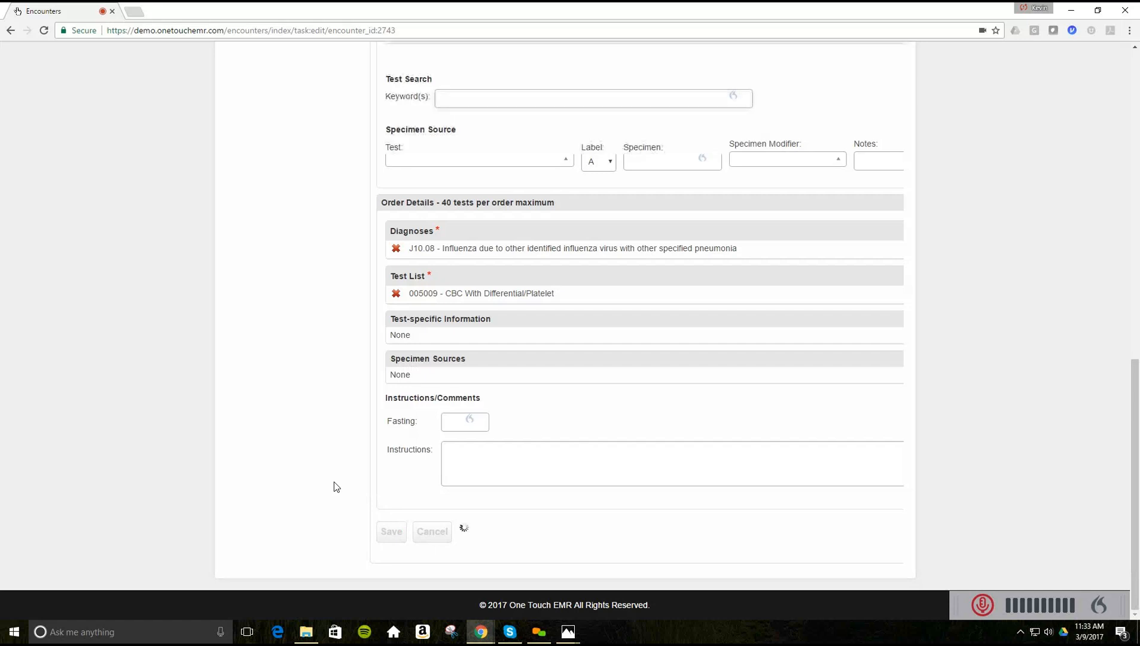
{"action": "scroll", "coordinate": [336, 486], "scroll_direction": "up", "scroll_amount": 2}
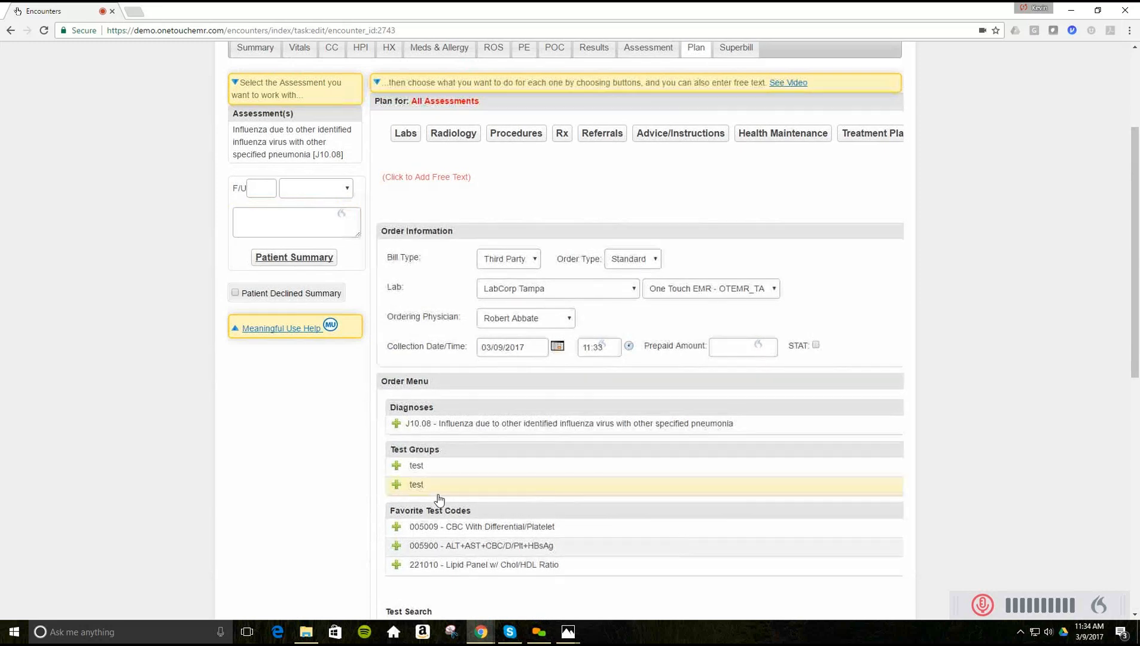
- Reload to display and review the LabCorp requisition for test 005009 under J10.08
{"action": "key", "text": "F5"}
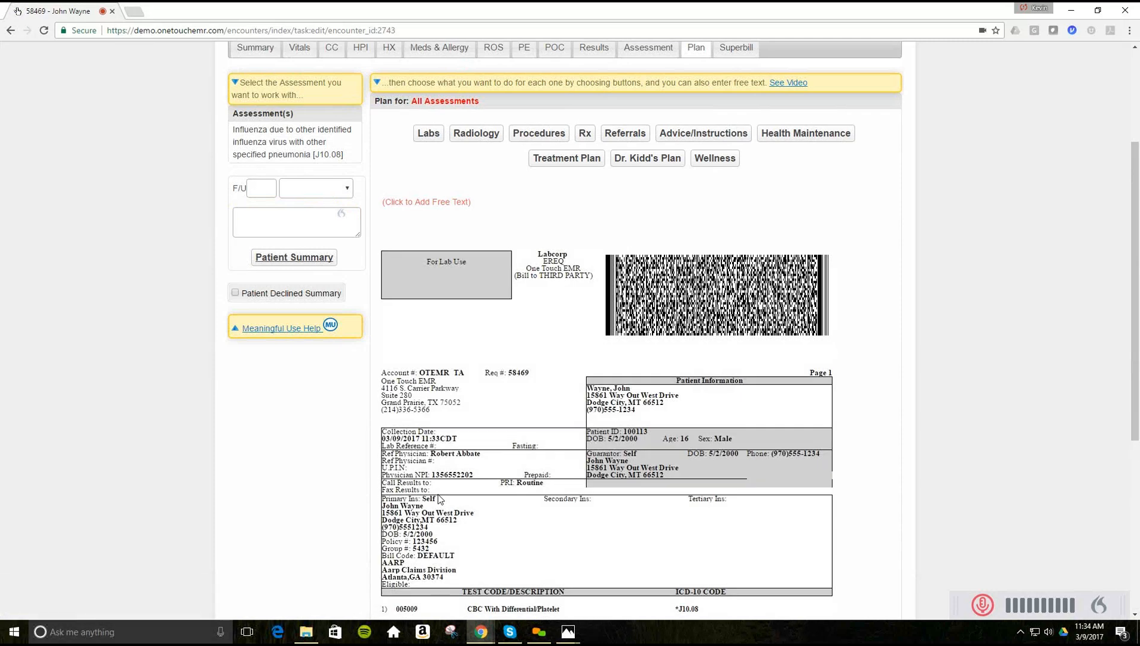
{"action": "scroll", "coordinate": [439, 498], "scroll_direction": "down", "scroll_amount": 3}
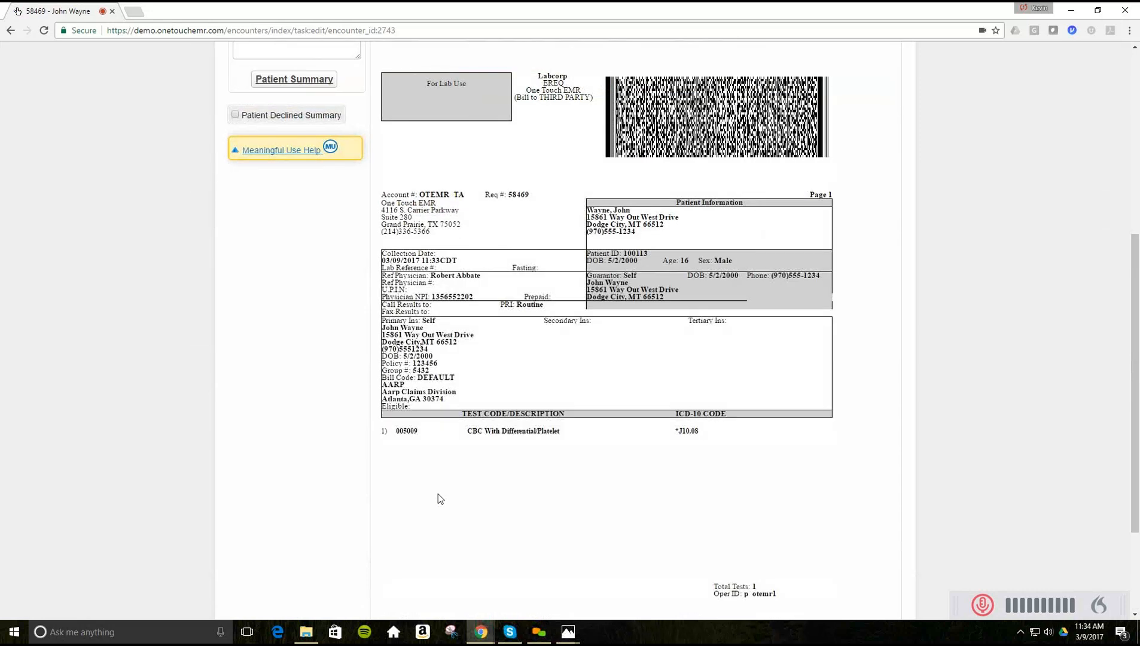
{"action": "scroll", "coordinate": [439, 498], "scroll_direction": "down", "scroll_amount": 2}
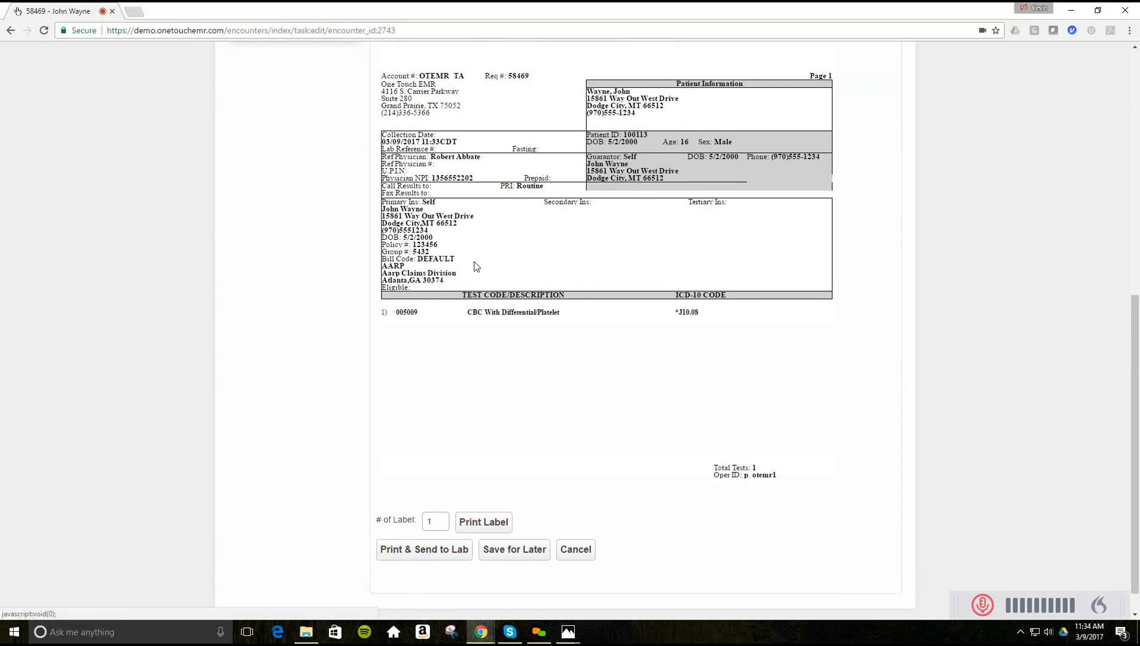
{"action": "scroll", "coordinate": [443, 410], "scroll_direction": "up", "scroll_amount": 5}
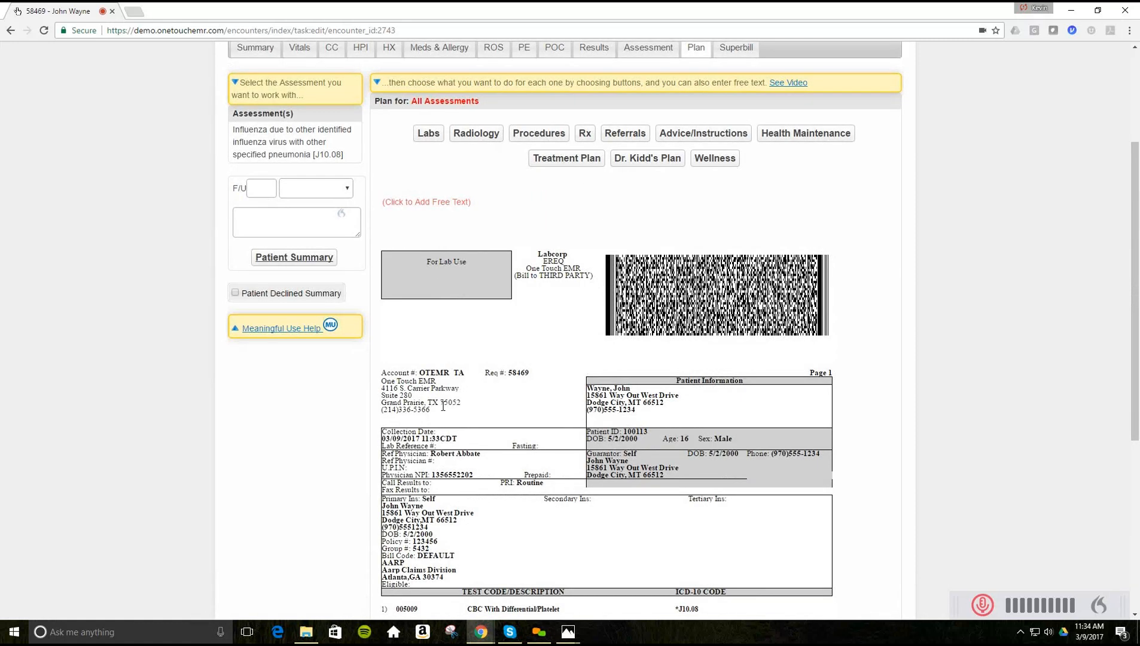
- Review the Rx medication list, including Antihistamine 25 mg and Zoloft 50 mg, and the e-Prescribing form
{"action": "left_click", "coordinate": [541, 135]}
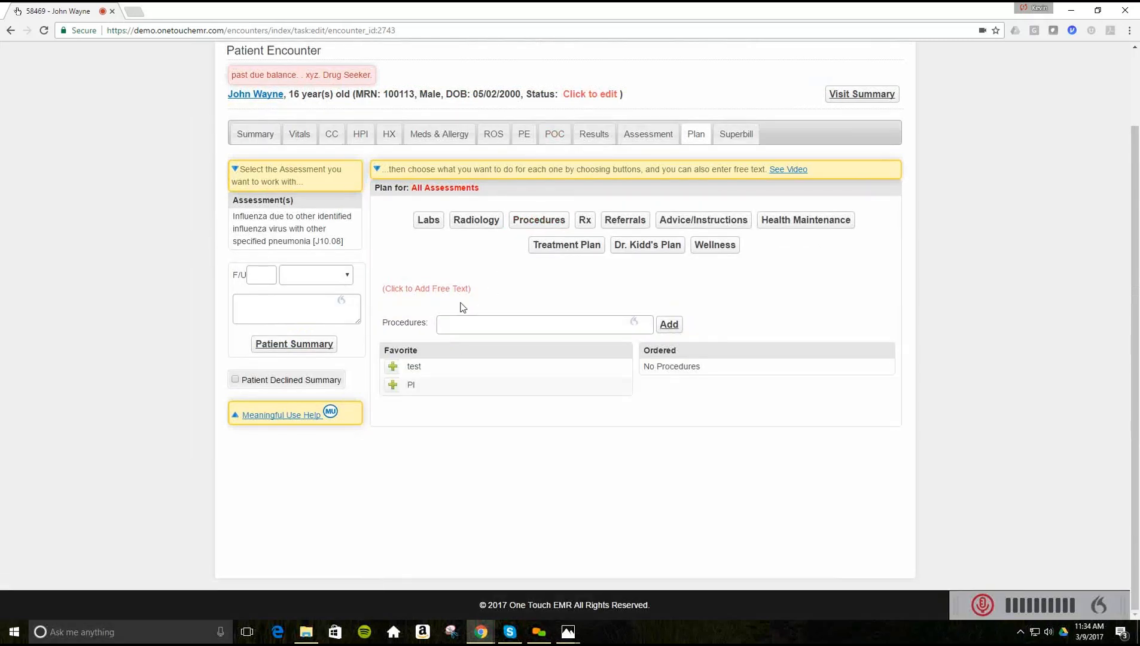
{"action": "left_click", "coordinate": [584, 220]}
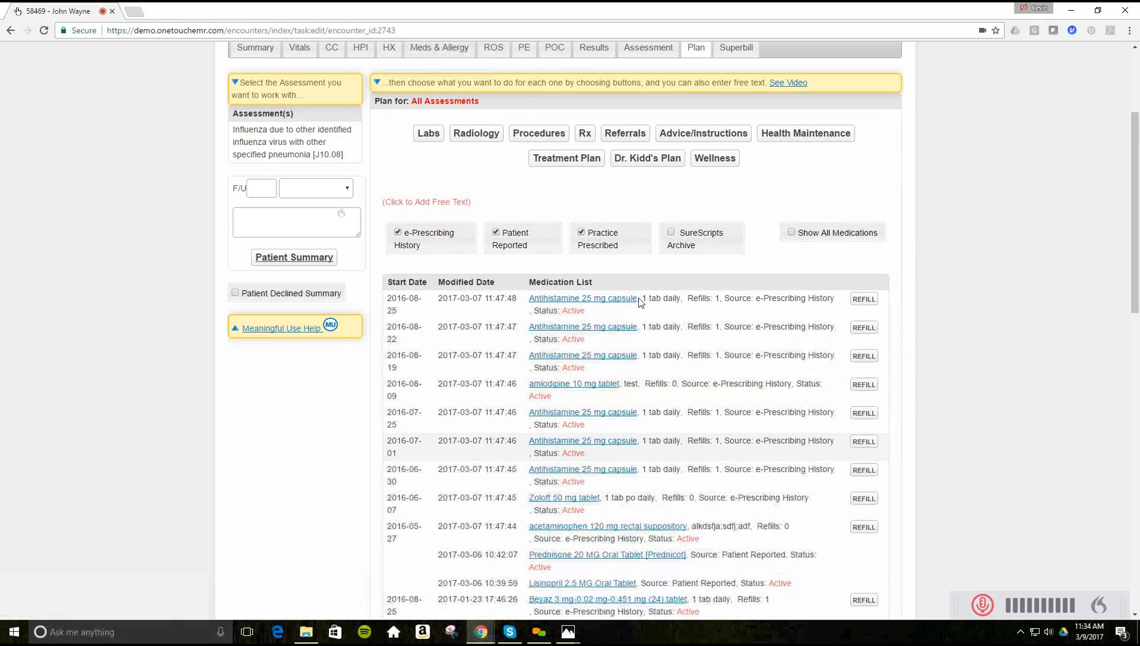
{"action": "scroll", "coordinate": [606, 299], "scroll_direction": "down", "scroll_amount": 3}
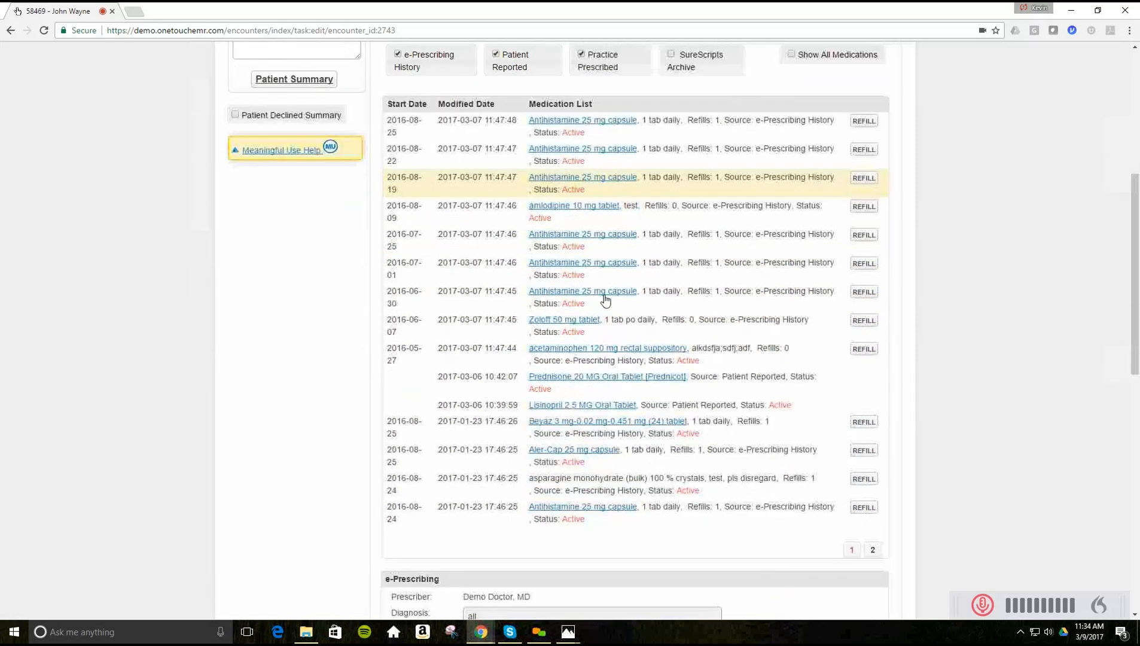
{"action": "scroll", "coordinate": [604, 302], "scroll_direction": "down", "scroll_amount": 5}
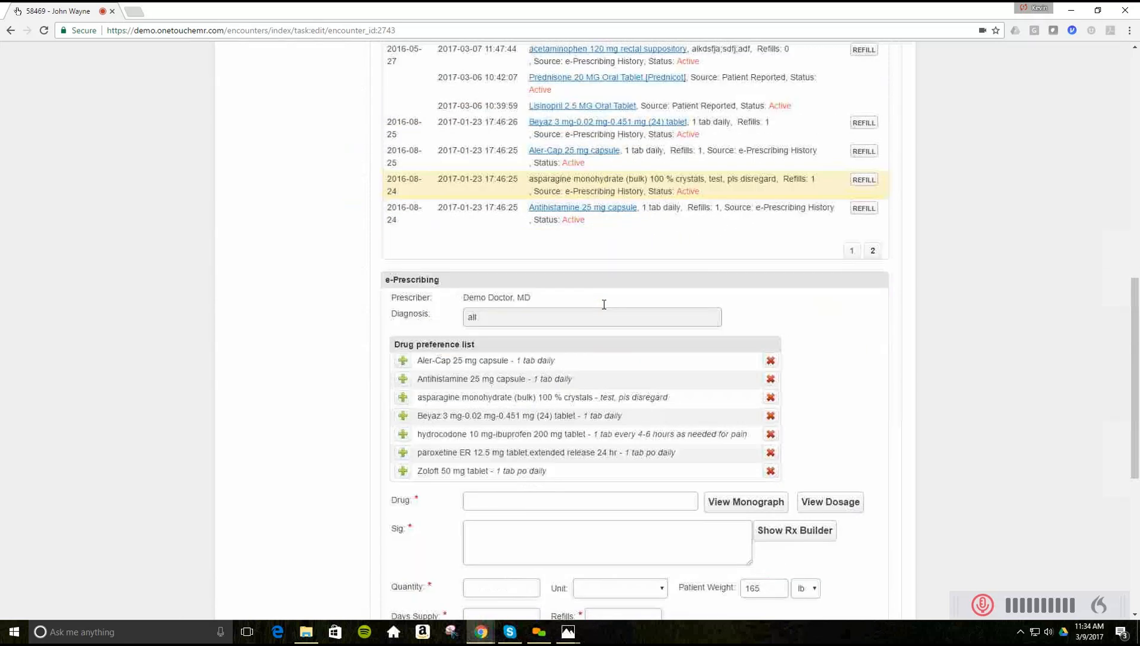
{"action": "scroll", "coordinate": [604, 304], "scroll_direction": "down", "scroll_amount": 3}
{"action": "scroll", "coordinate": [604, 305], "scroll_direction": "down", "scroll_amount": 2}
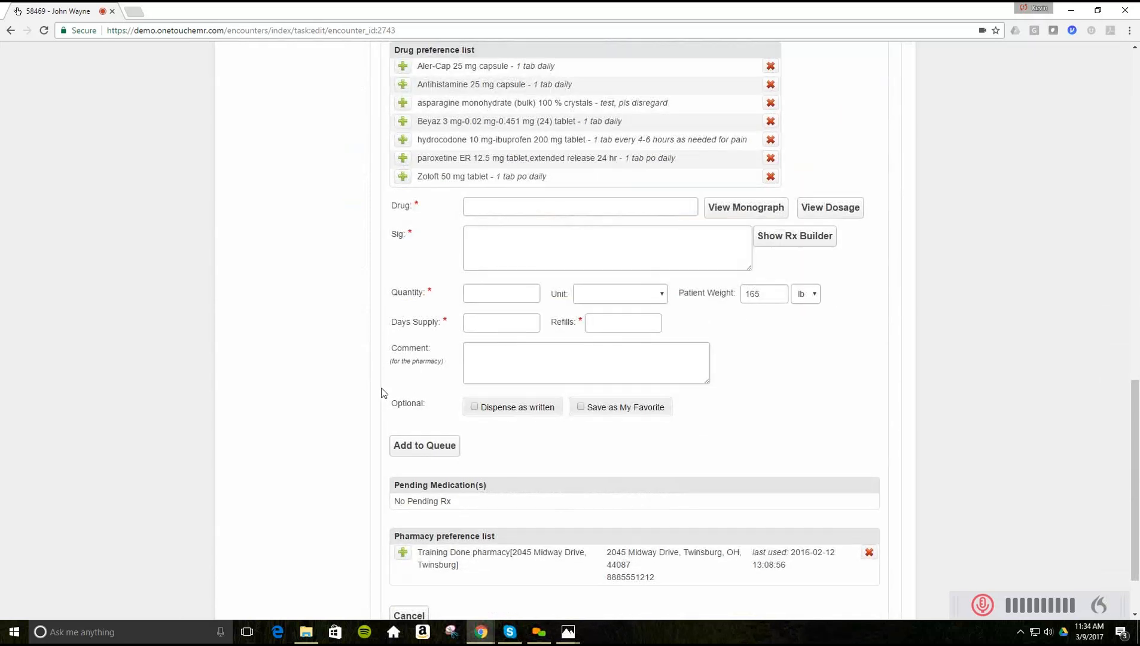
{"action": "scroll", "coordinate": [358, 389], "scroll_direction": "down", "scroll_amount": 2}
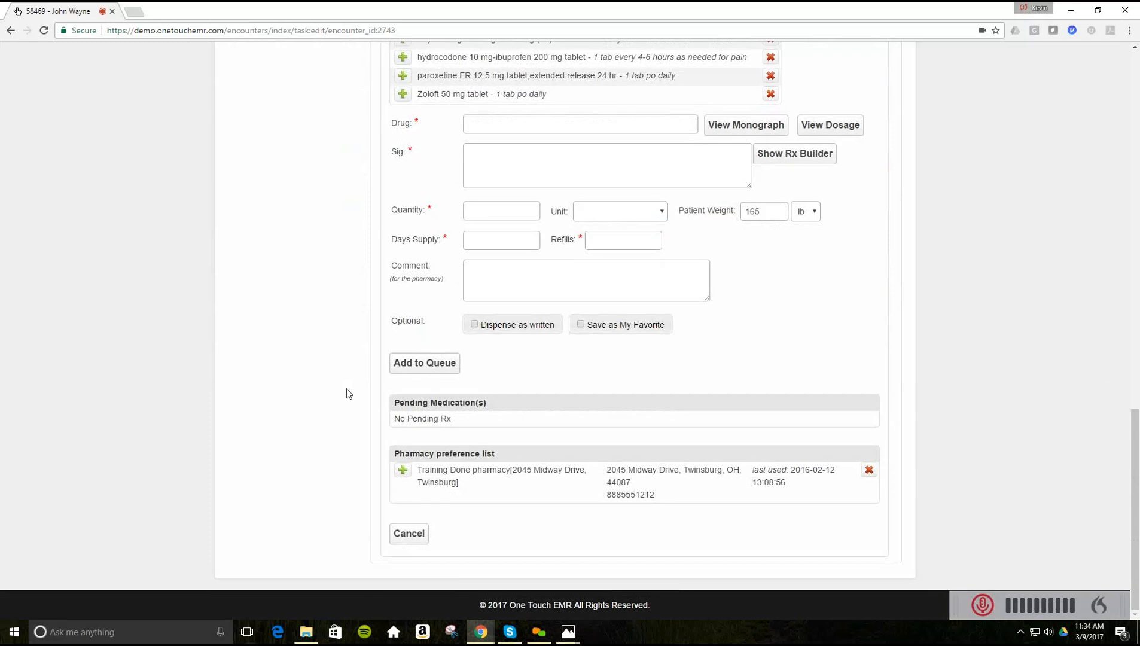
{"action": "scroll", "coordinate": [348, 393], "scroll_direction": "up", "scroll_amount": 10}
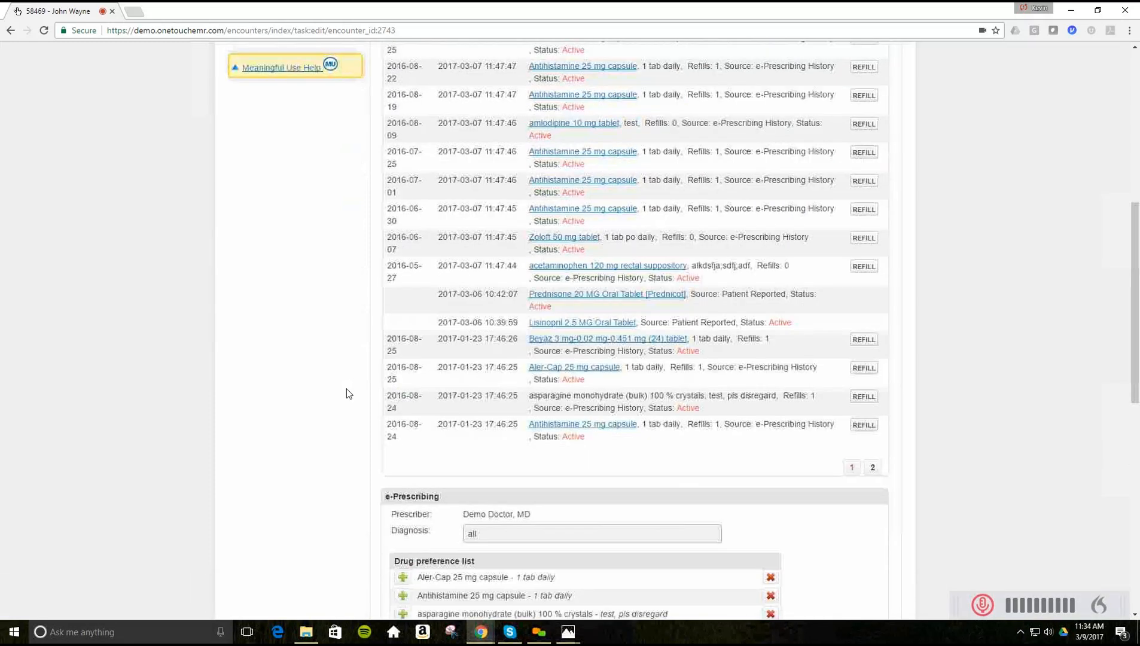
{"action": "scroll", "coordinate": [349, 393], "scroll_direction": "up", "scroll_amount": 4}
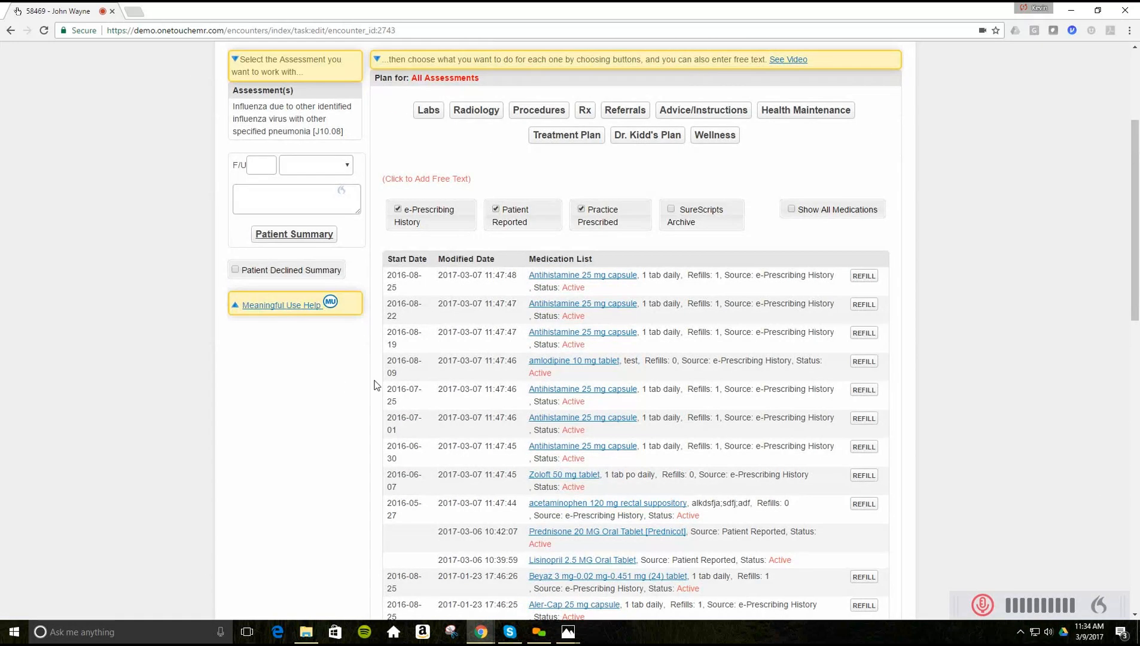
- Order an outgoing referral to the other doctor and open its J10.08 form to enter reason/comments
{"action": "left_click", "coordinate": [623, 111]}
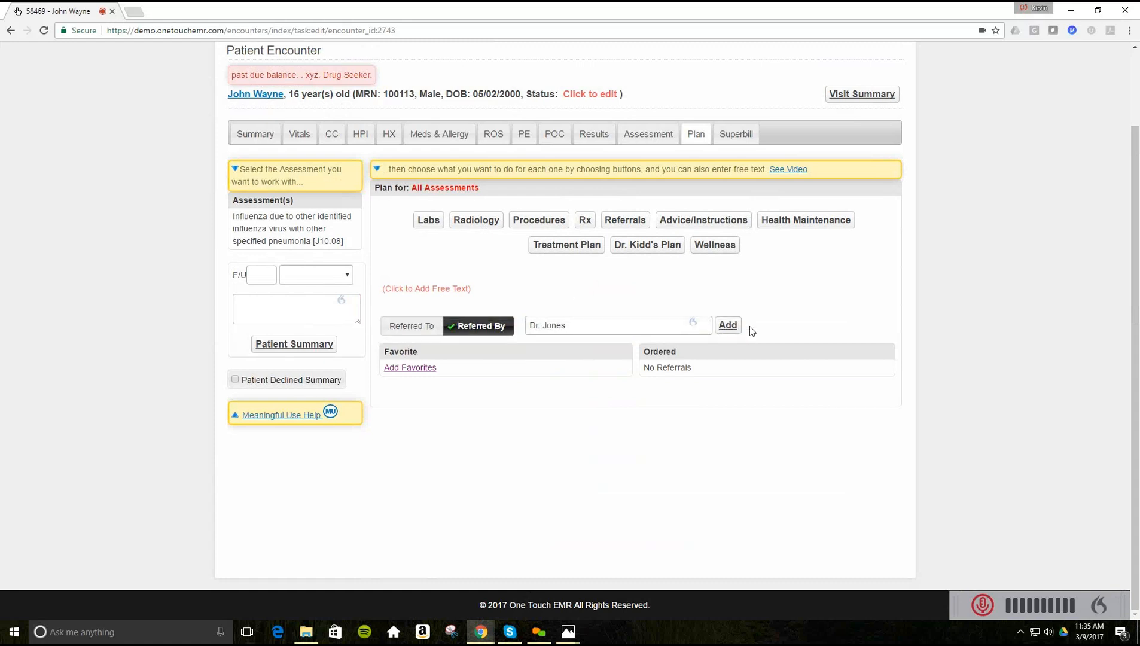
{"action": "left_click", "coordinate": [408, 329]}
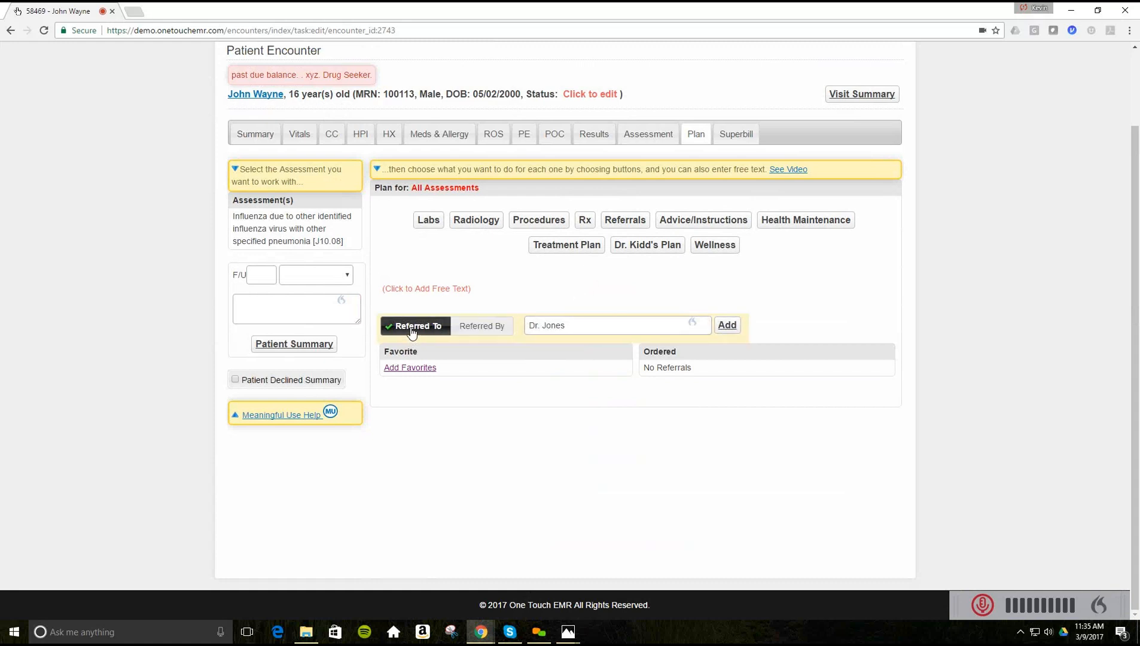
{"action": "left_click", "coordinate": [729, 326]}
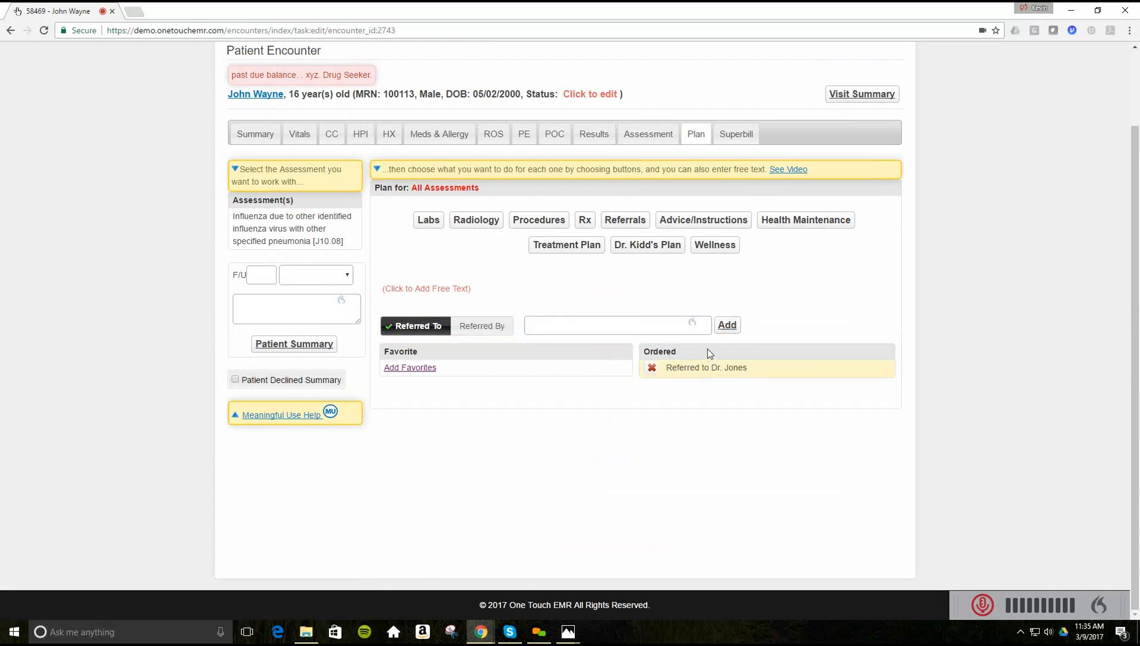
{"action": "double_click", "coordinate": [692, 371]}
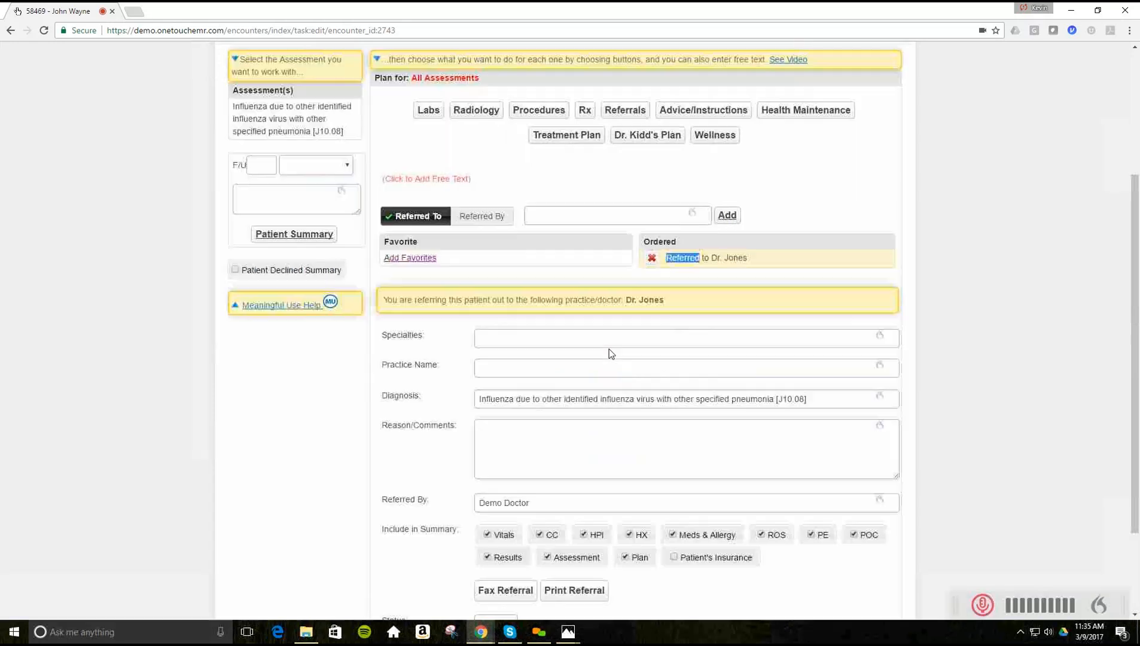
{"action": "scroll", "coordinate": [609, 349], "scroll_direction": "down", "scroll_amount": 2}
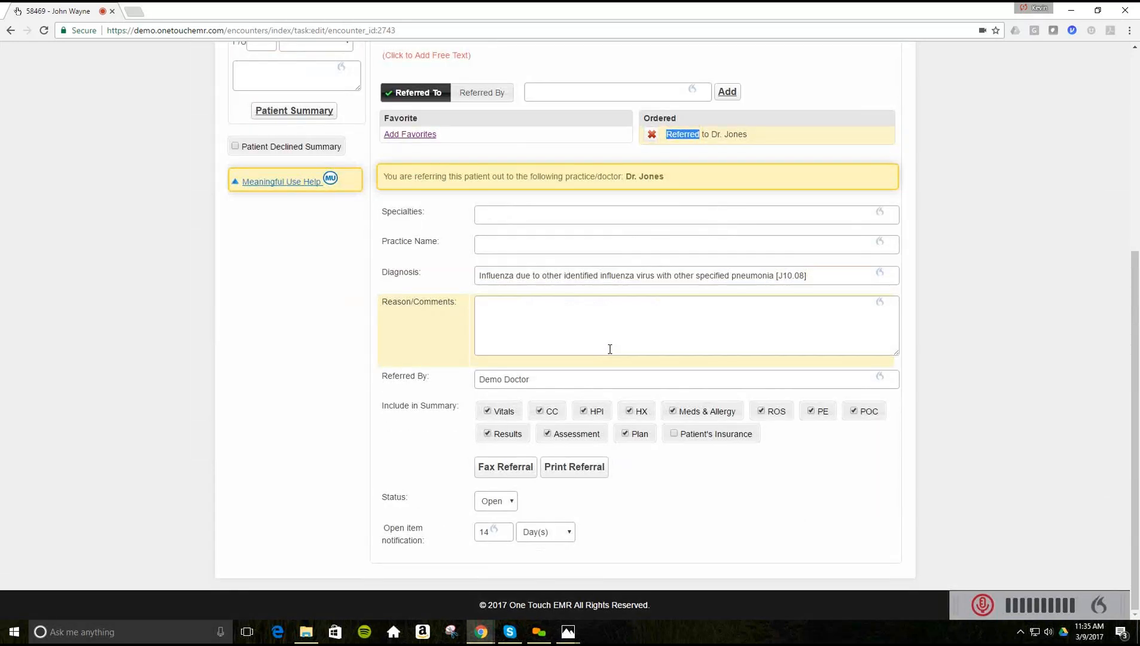
{"action": "left_click", "coordinate": [586, 312]}
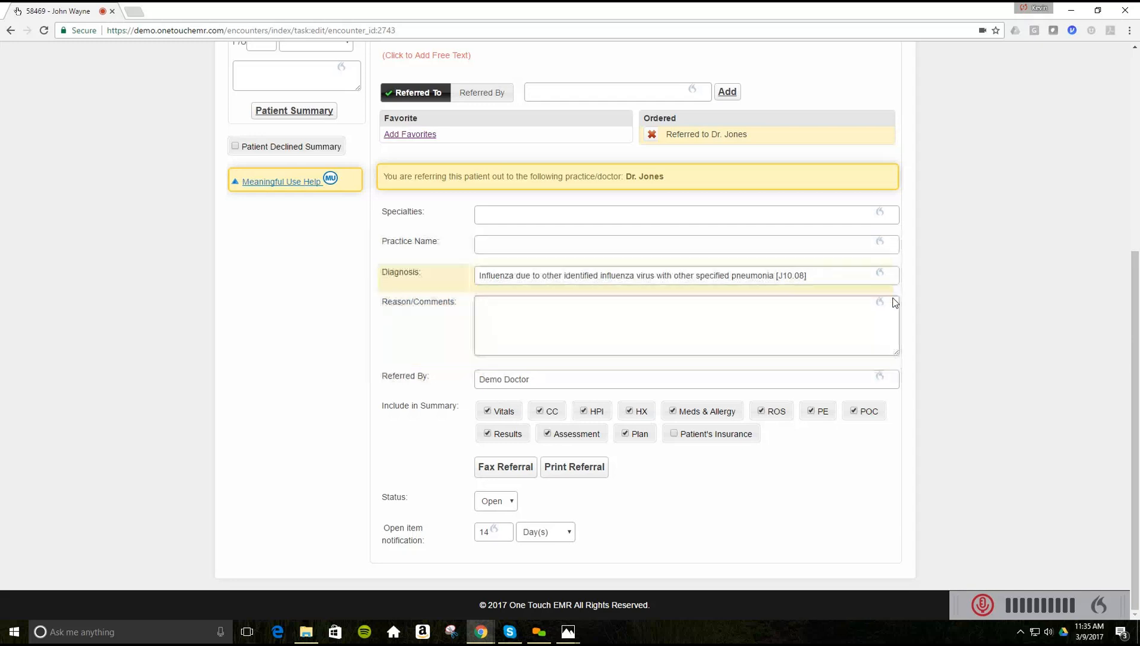
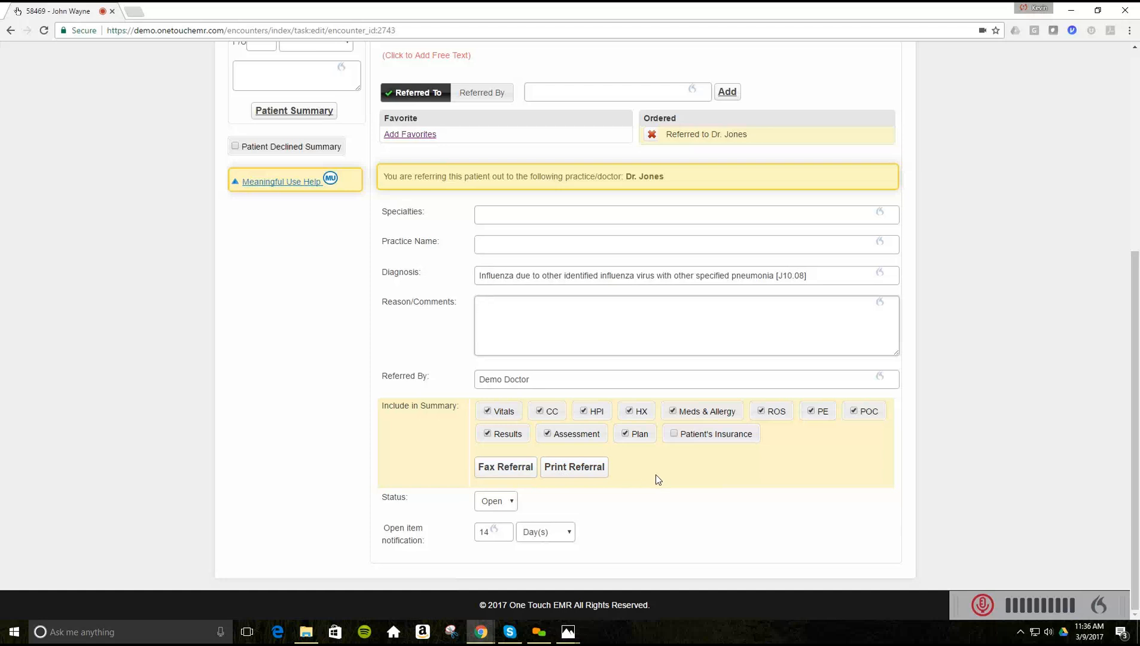
- Insert the MedlinePlus Influenza link into Patient Education
{"action": "scroll", "coordinate": [656, 479], "scroll_direction": "up", "scroll_amount": 3}
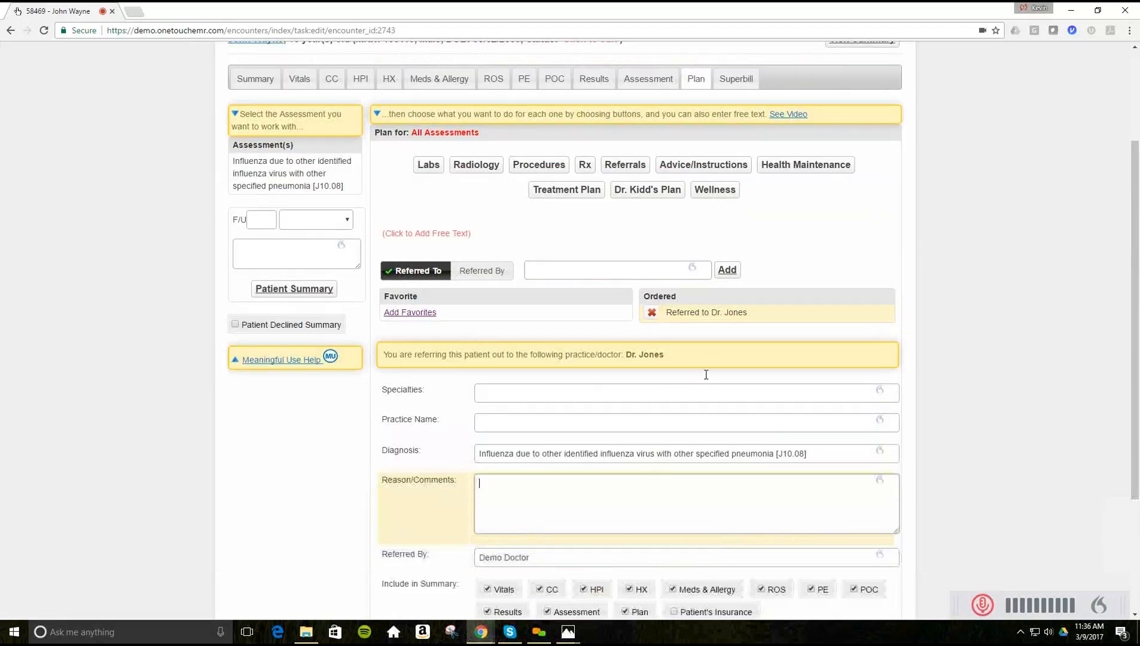
{"action": "left_click", "coordinate": [701, 166]}
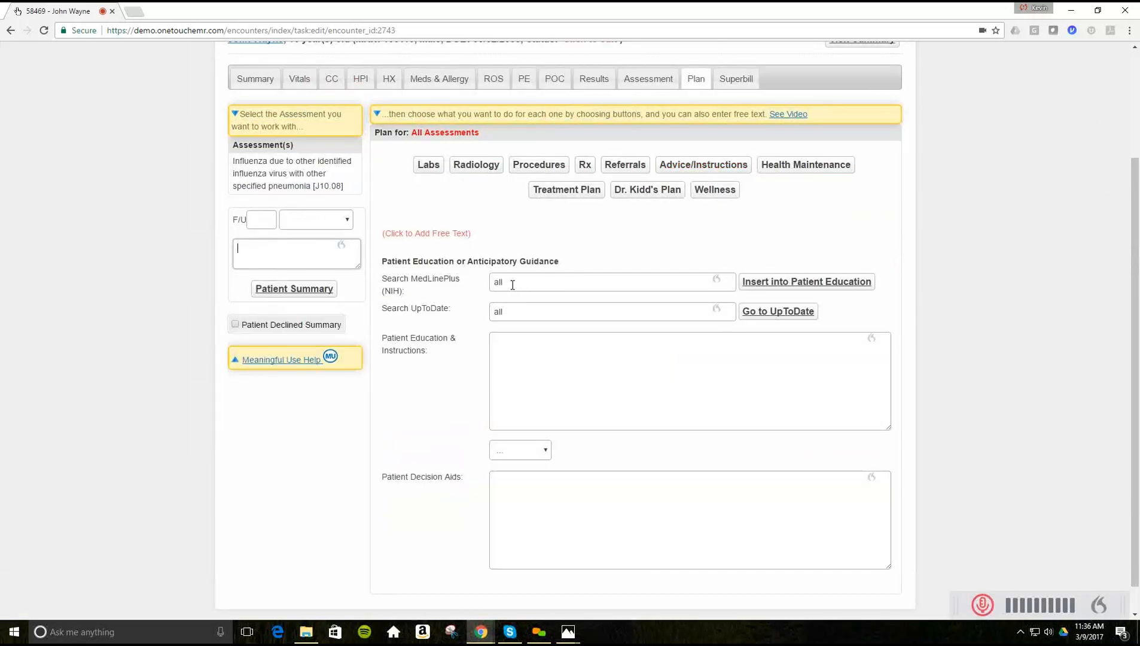
{"action": "double_click", "coordinate": [501, 284]}
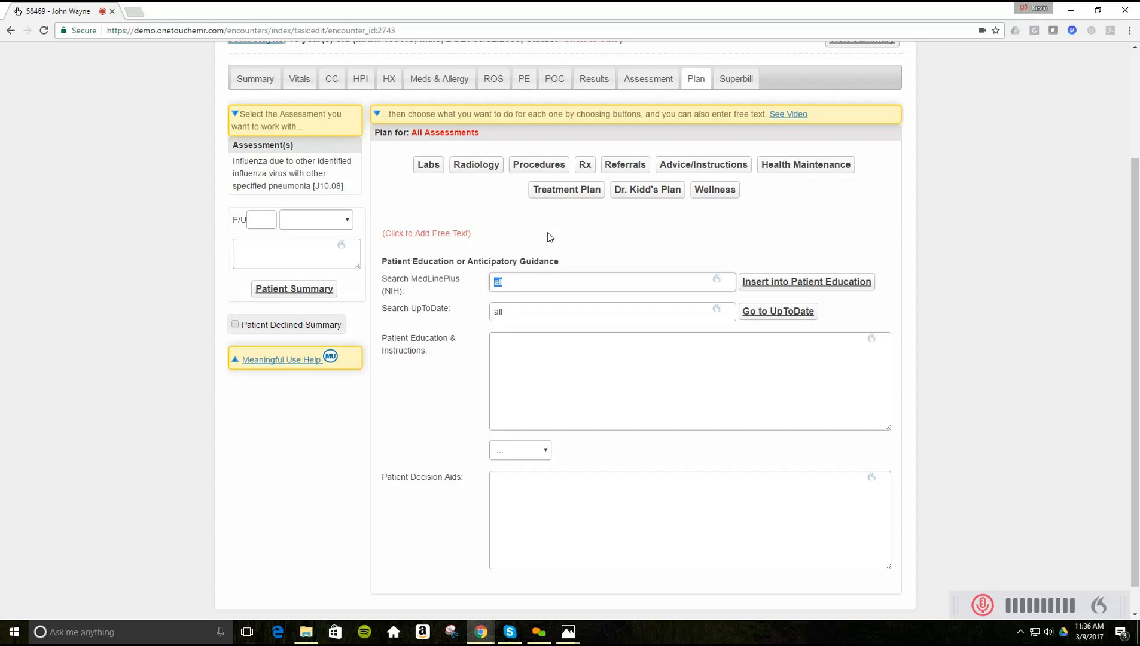
{"action": "type", "text": "influ"}
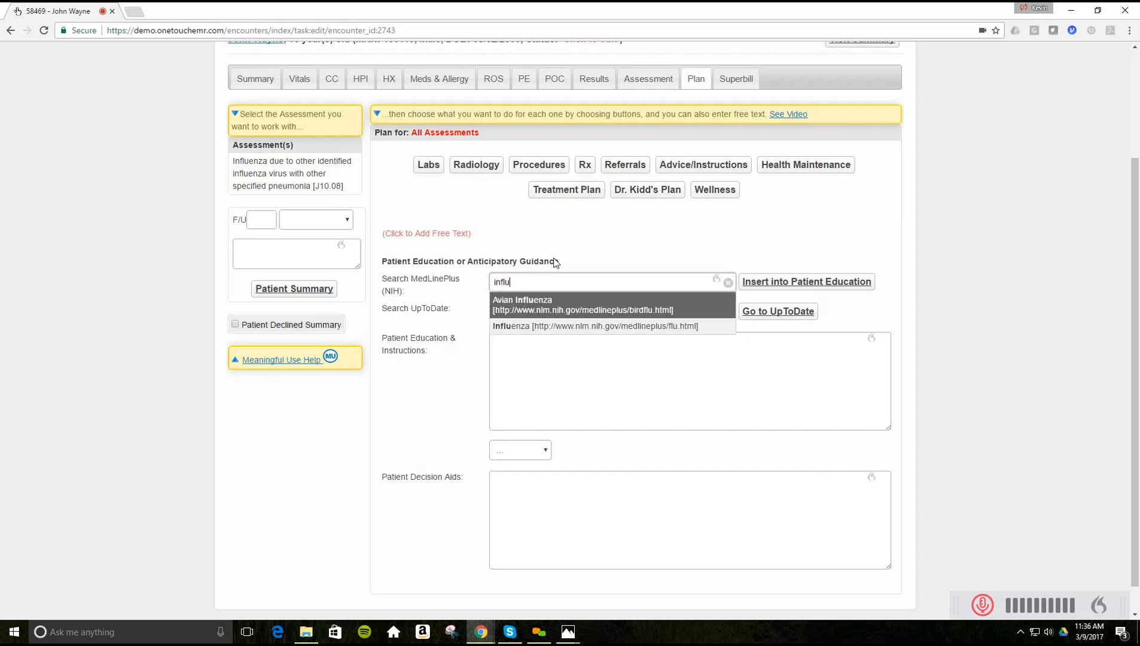
{"action": "left_click", "coordinate": [534, 327]}
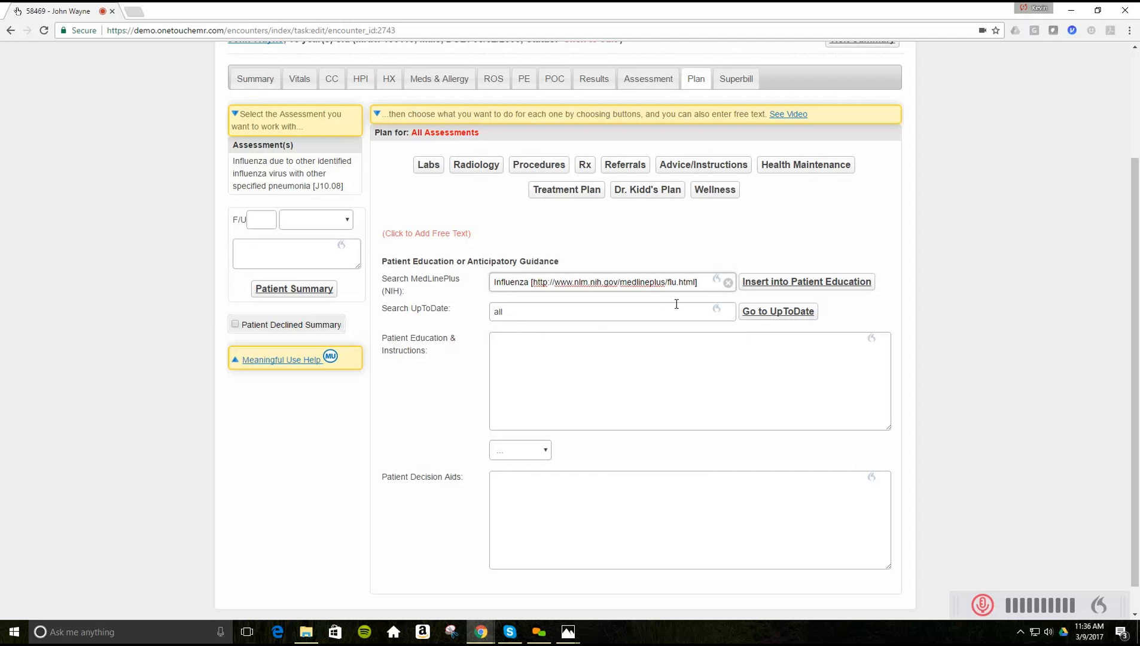
{"action": "left_click", "coordinate": [763, 288]}
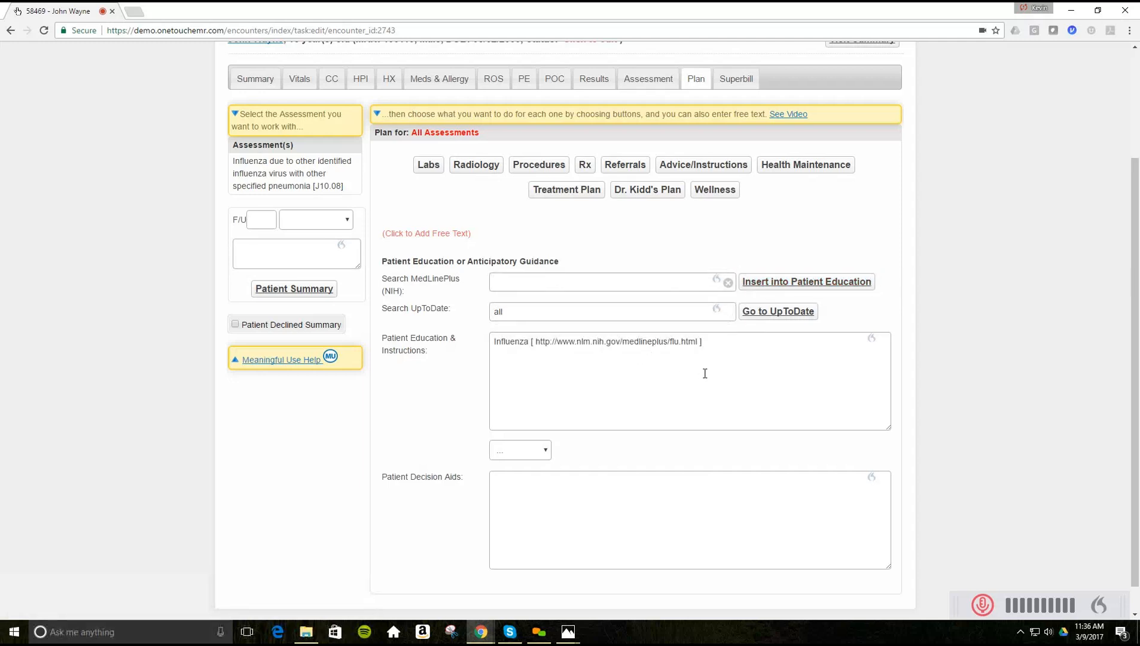
- Add the note 'Drink lots of fluid.' and insert the ?test template text
{"action": "scroll", "coordinate": [768, 399], "scroll_direction": "down", "scroll_amount": 1}
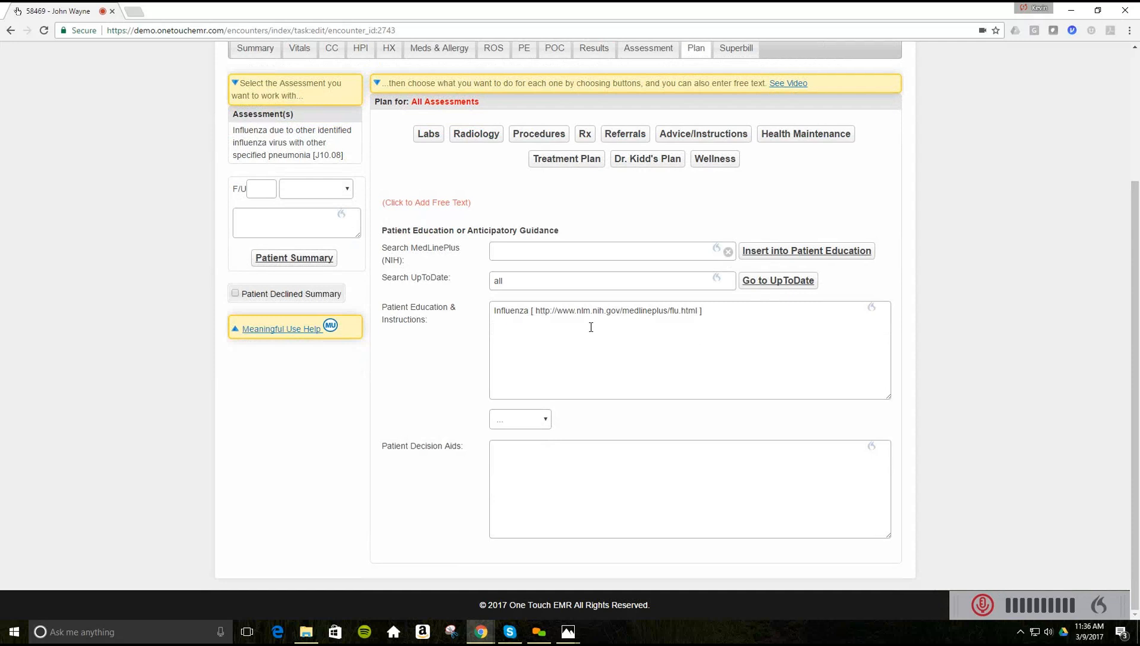
{"action": "left_click", "coordinate": [711, 310]}
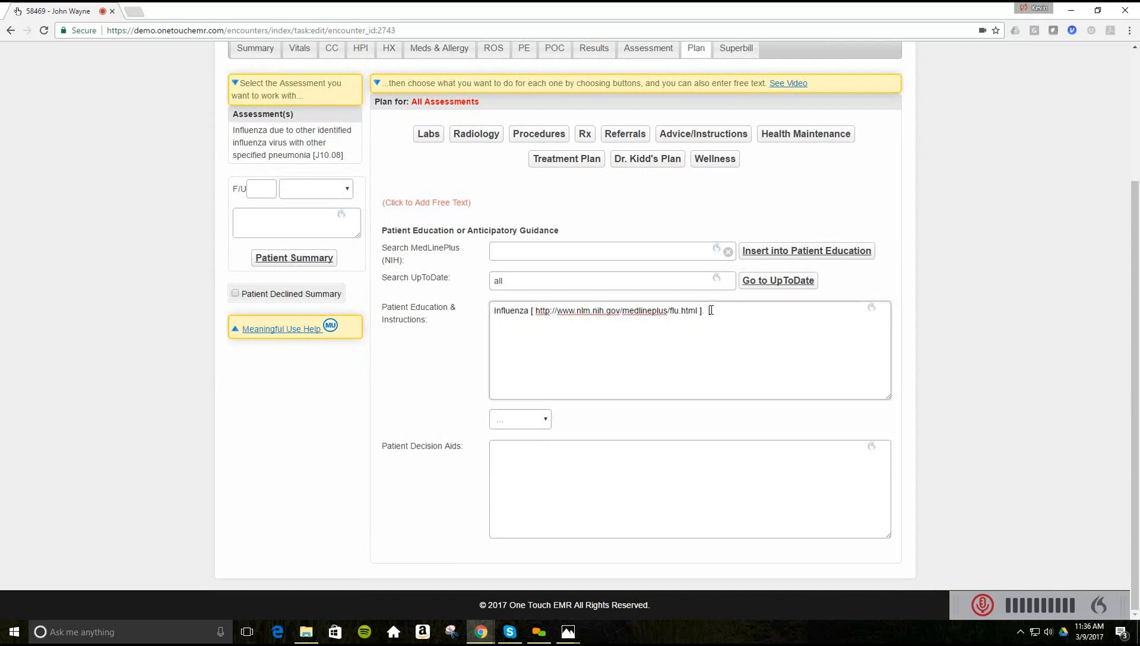
{"action": "type", "text": "Drink lots of fluid."}
{"action": "key", "text": "Return"}
{"action": "left_click", "coordinate": [543, 421]}
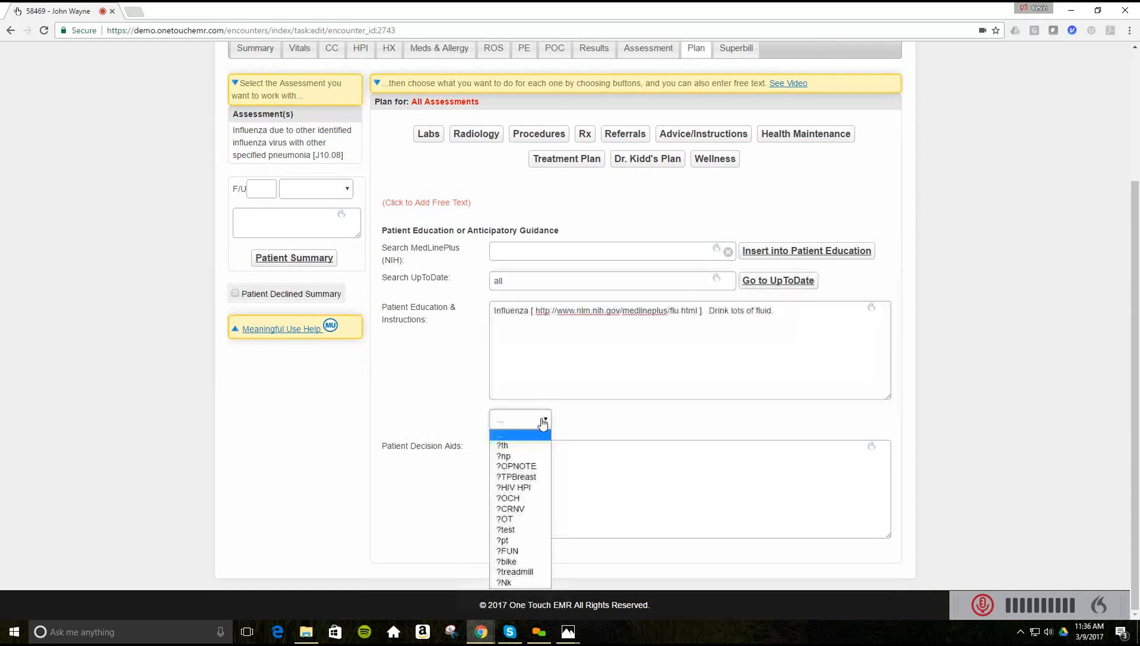
{"action": "key", "text": "Return"}
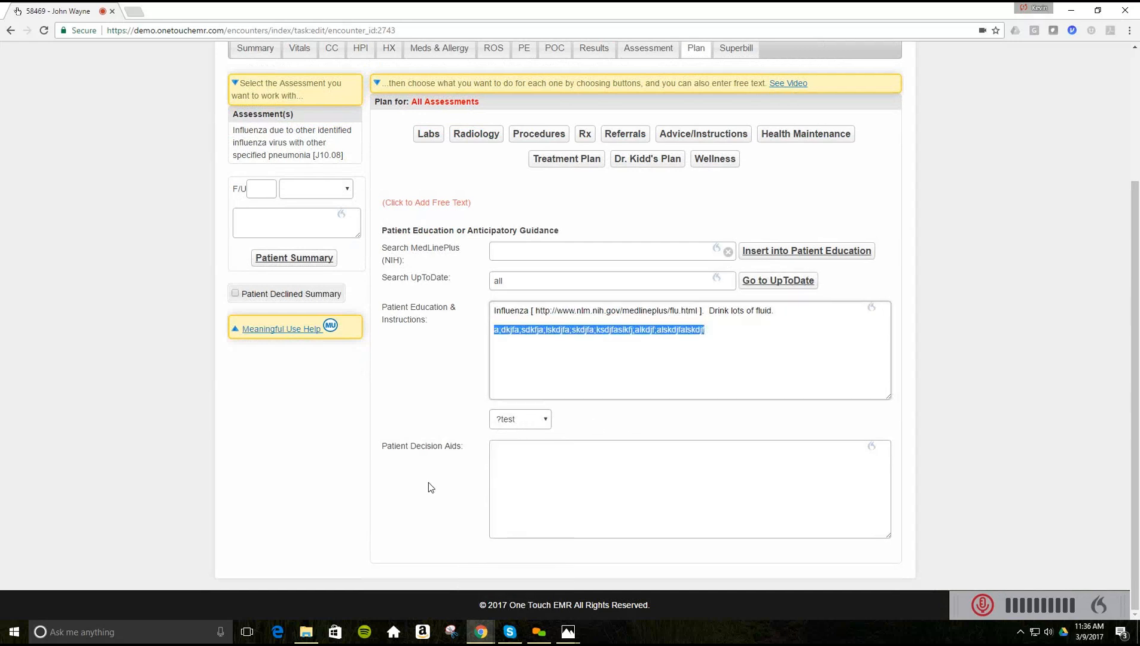
{"action": "scroll", "coordinate": [428, 482], "scroll_direction": "up", "scroll_amount": 3}
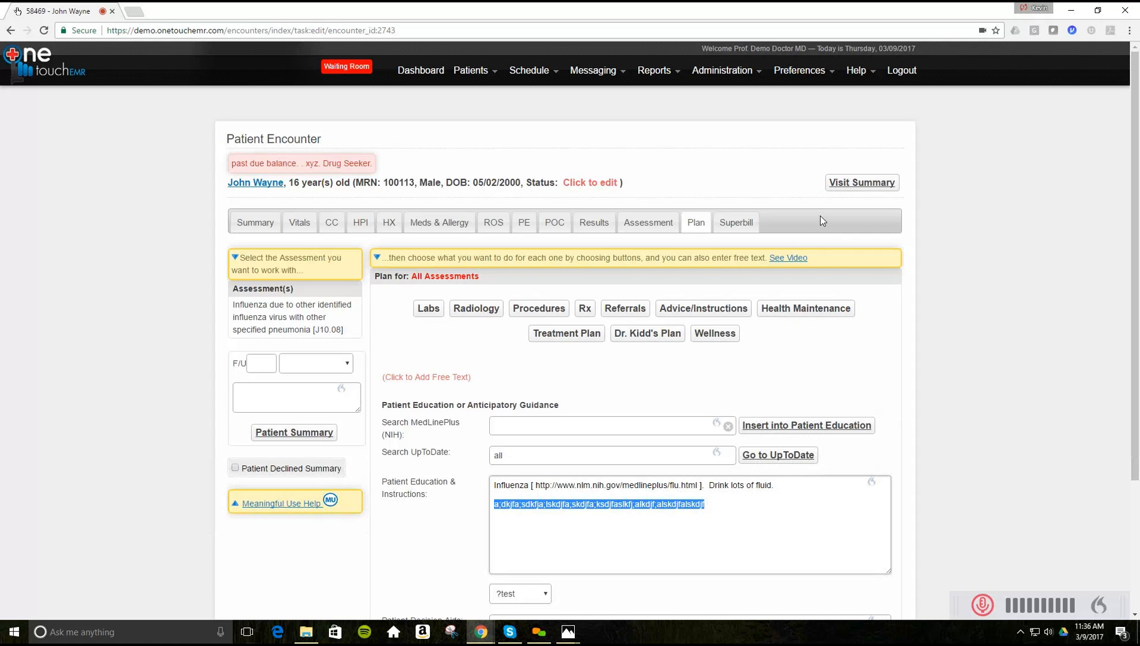
- Follow the Influenza link in the visit summary's Plan to the MedlinePlus Flu page
{"action": "left_click", "coordinate": [860, 188]}
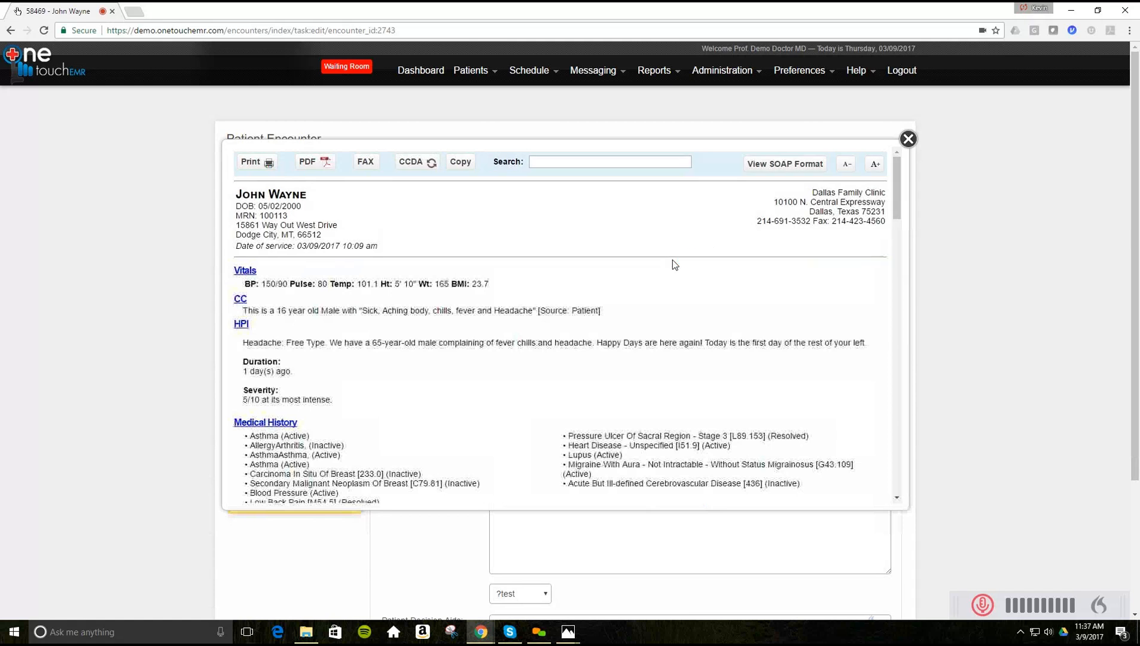
{"action": "scroll", "coordinate": [672, 313], "scroll_direction": "down", "scroll_amount": 15}
{"action": "scroll", "coordinate": [672, 312], "scroll_direction": "down", "scroll_amount": 15}
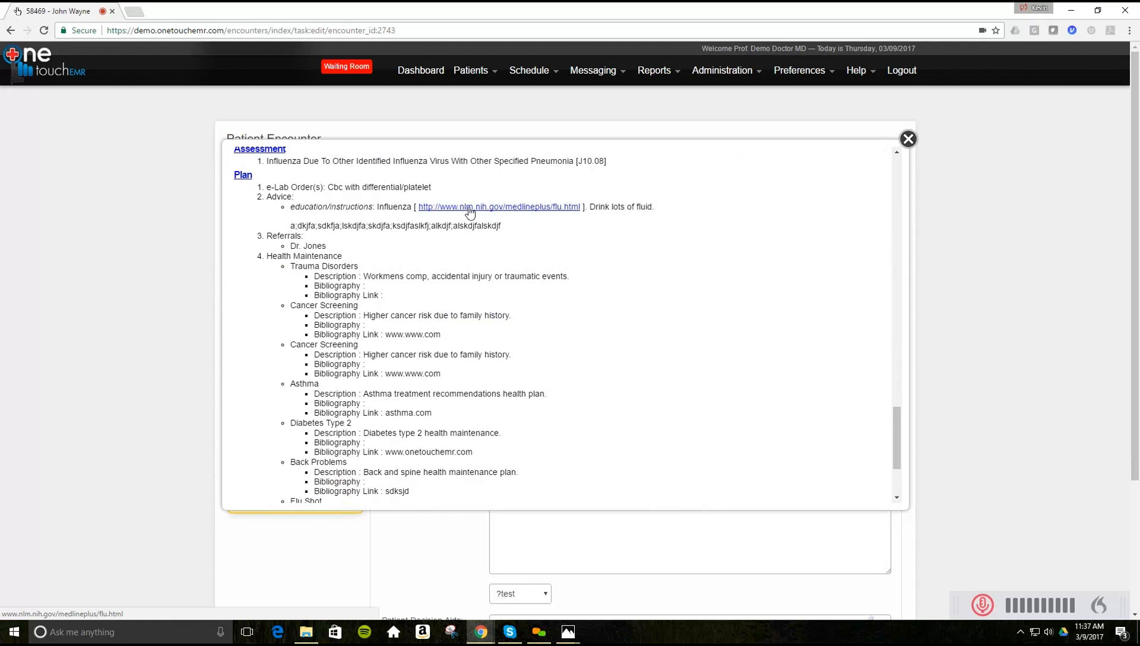
{"action": "left_click", "coordinate": [469, 209]}
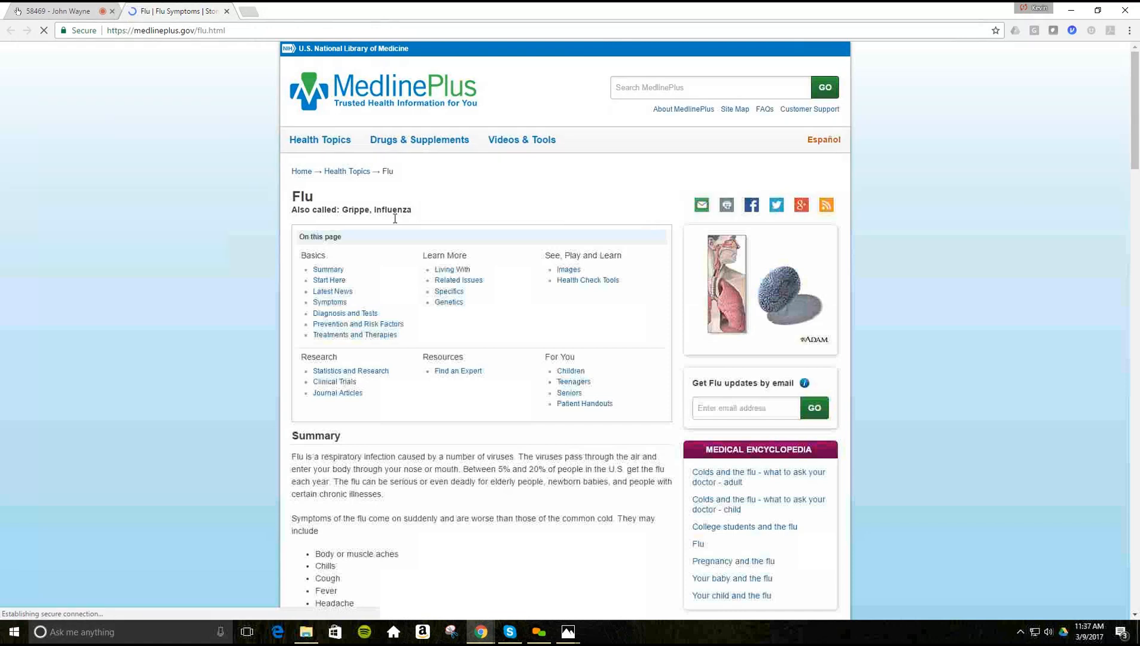
- Read through the MedlinePlus Flu page, then close its tab
{"action": "scroll", "coordinate": [383, 268], "scroll_direction": "down", "scroll_amount": 3}
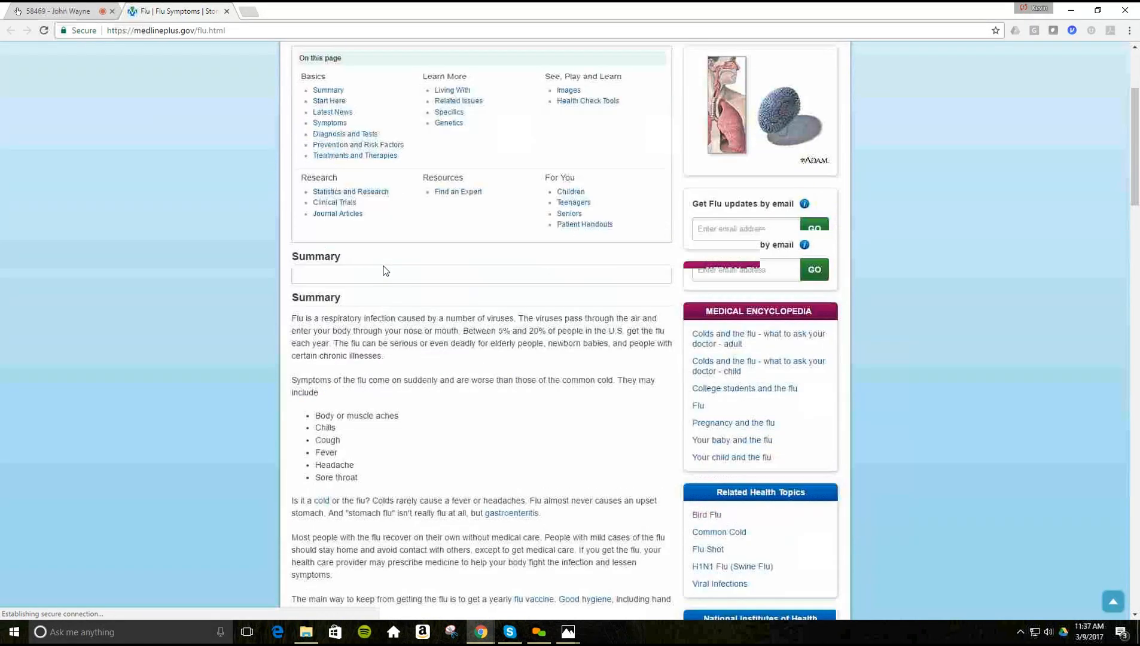
{"action": "scroll", "coordinate": [386, 270], "scroll_direction": "down", "scroll_amount": 3}
{"action": "scroll", "coordinate": [385, 266], "scroll_direction": "down", "scroll_amount": 3}
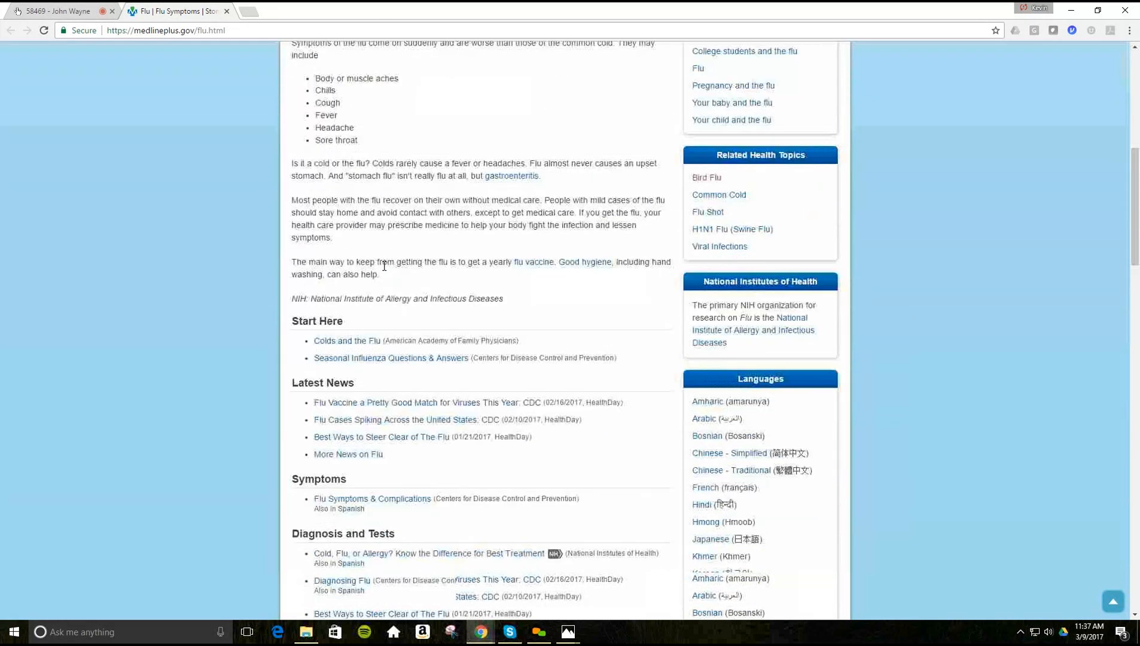
{"action": "scroll", "coordinate": [384, 266], "scroll_direction": "down", "scroll_amount": 1}
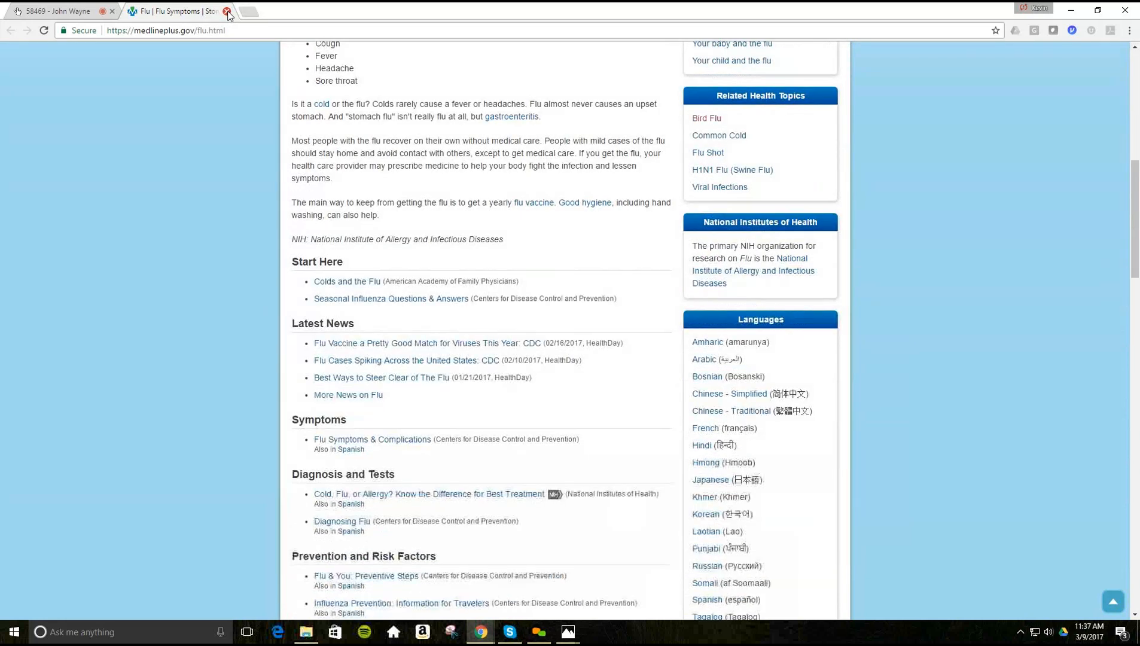
{"action": "left_click", "coordinate": [226, 12]}
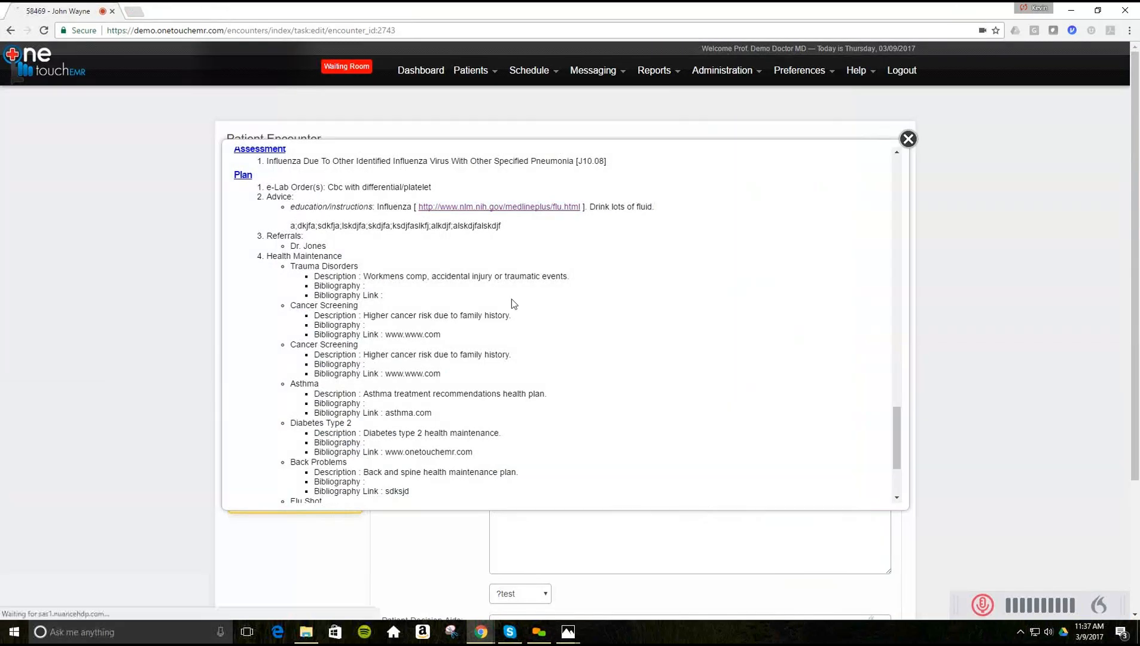
- Close the visit summary and load the Hypertension health maintenance plan
{"action": "left_click", "coordinate": [129, 343]}
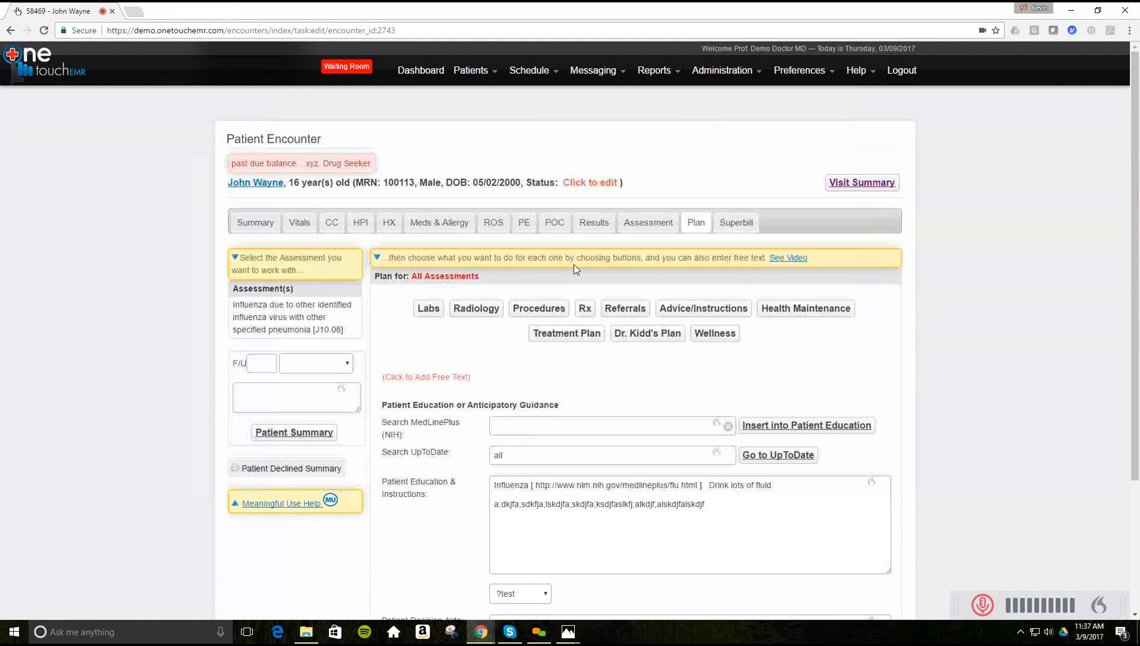
{"action": "left_click", "coordinate": [793, 311]}
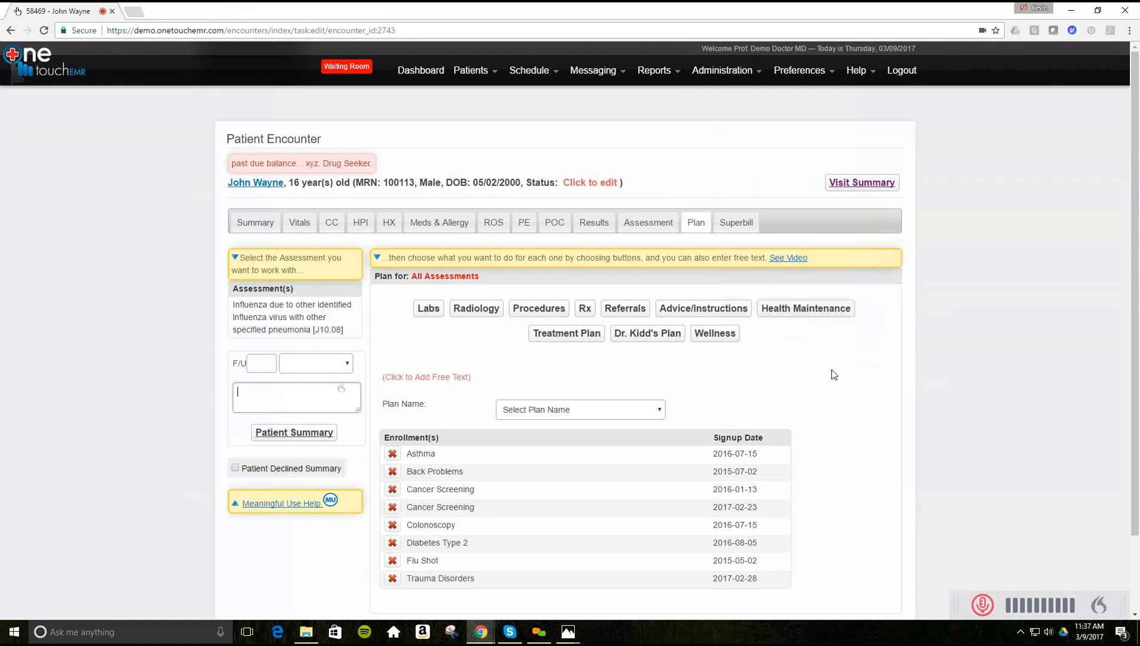
{"action": "scroll", "coordinate": [831, 369], "scroll_direction": "down", "scroll_amount": 3}
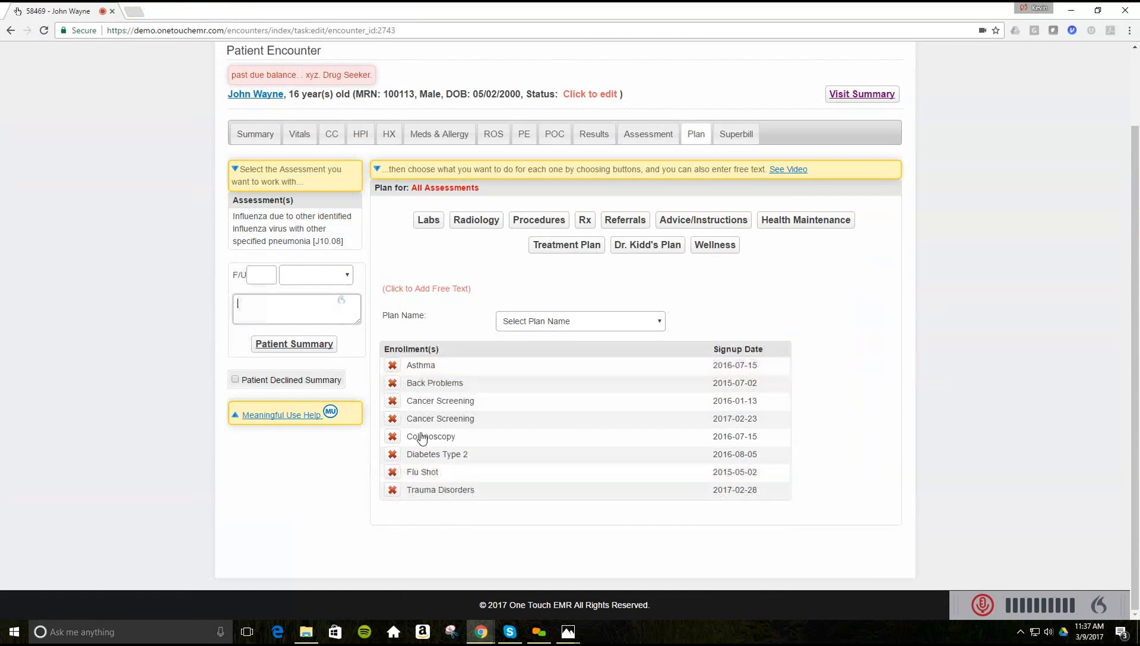
{"action": "left_click", "coordinate": [661, 327]}
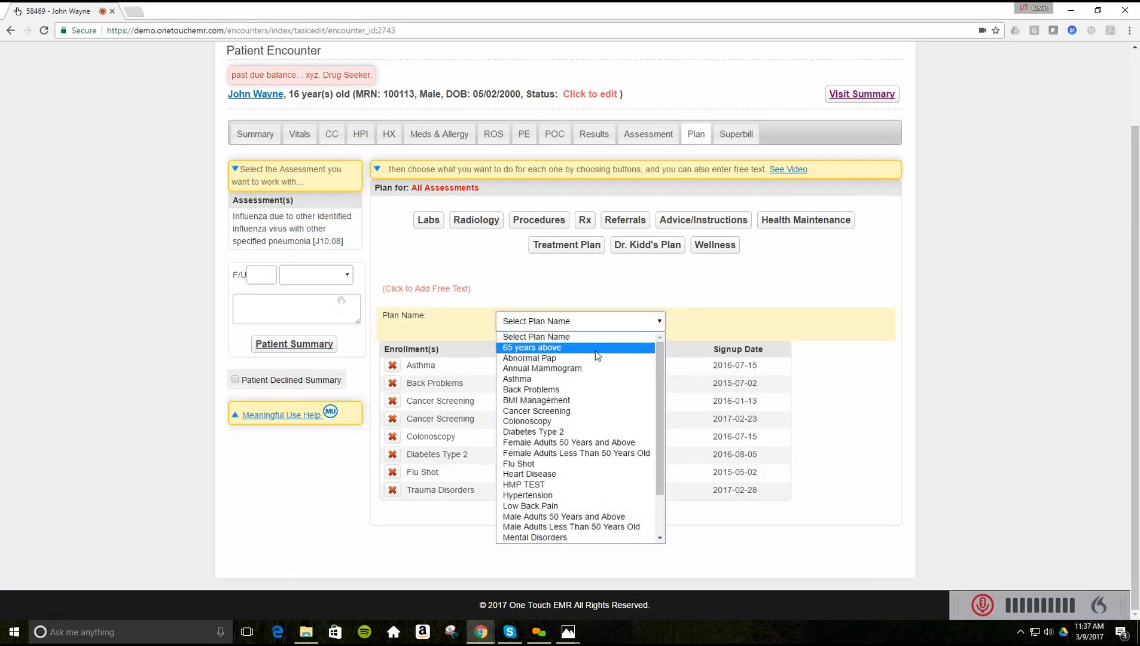
{"action": "scroll", "coordinate": [595, 351], "scroll_direction": "down", "scroll_amount": 2}
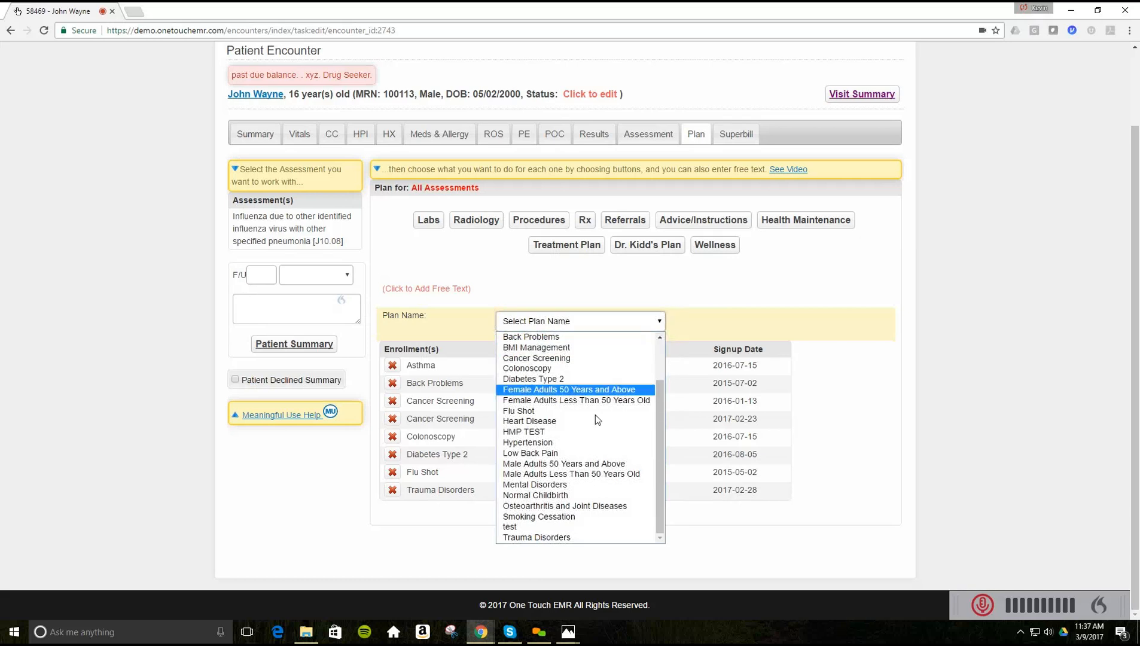
{"action": "left_click", "coordinate": [568, 445]}
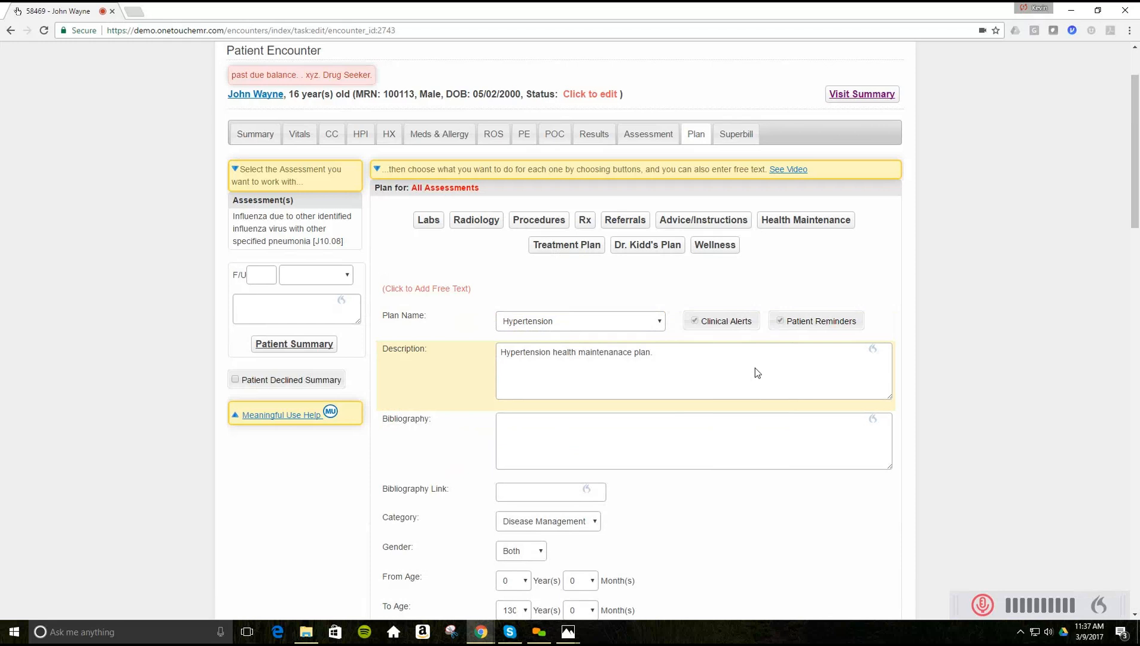
- Save the patient's Hypertension plan enrollment, signed up 2017-03-09
{"action": "scroll", "coordinate": [755, 368], "scroll_direction": "down", "scroll_amount": 3}
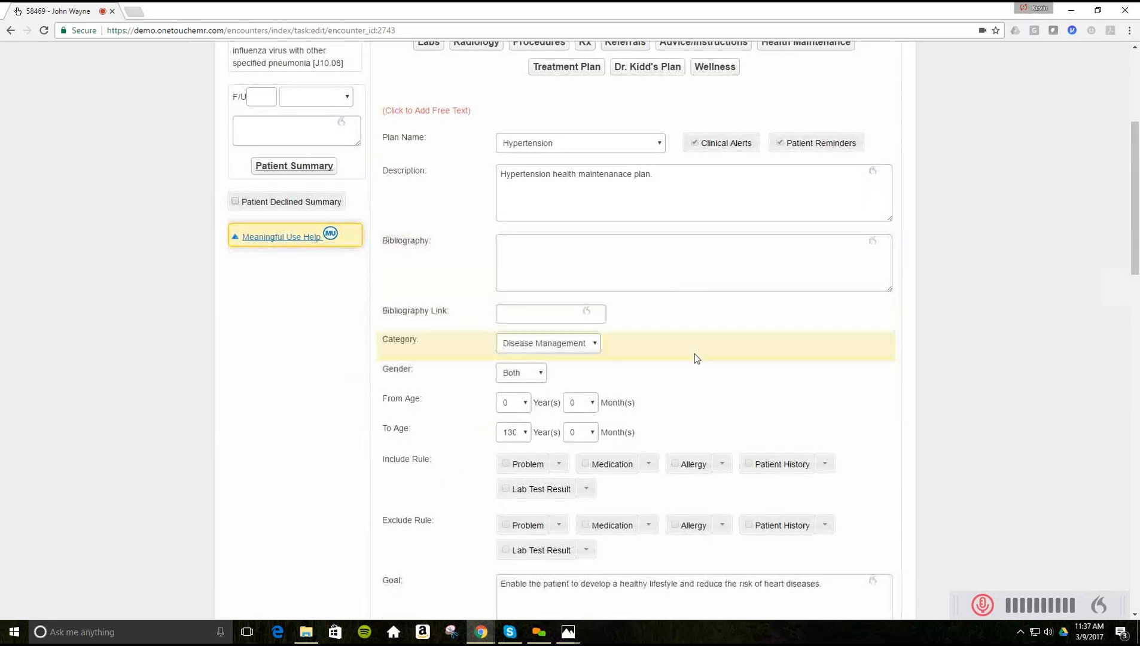
{"action": "scroll", "coordinate": [696, 359], "scroll_direction": "down", "scroll_amount": 1}
{"action": "scroll", "coordinate": [696, 358], "scroll_direction": "down", "scroll_amount": 1}
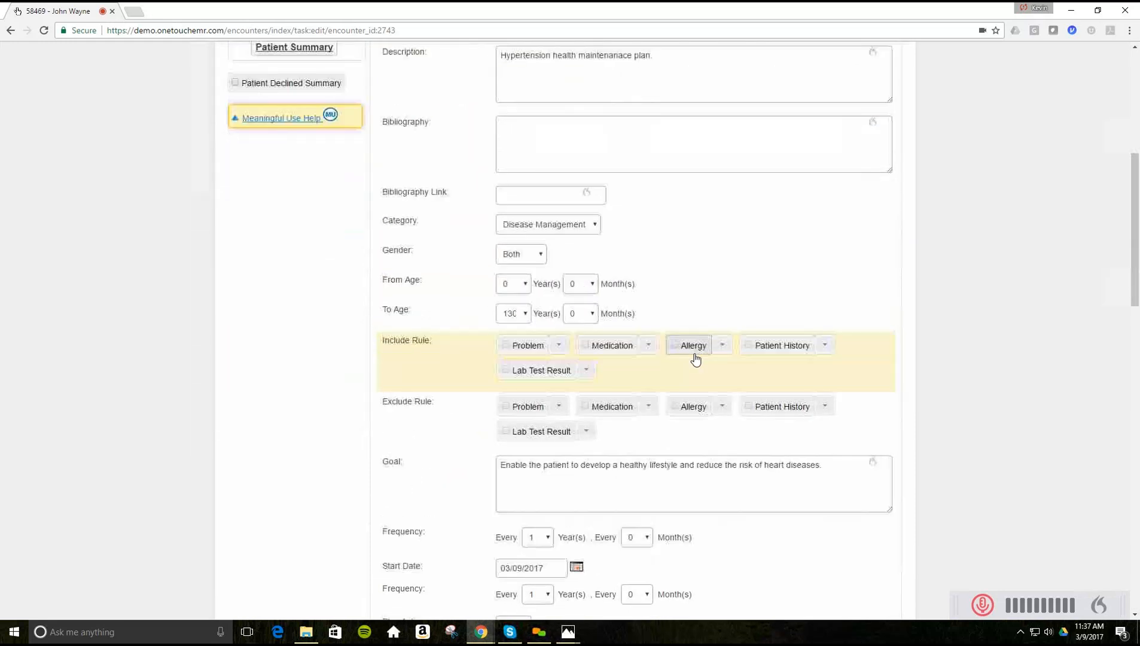
{"action": "scroll", "coordinate": [694, 358], "scroll_direction": "down", "scroll_amount": 1}
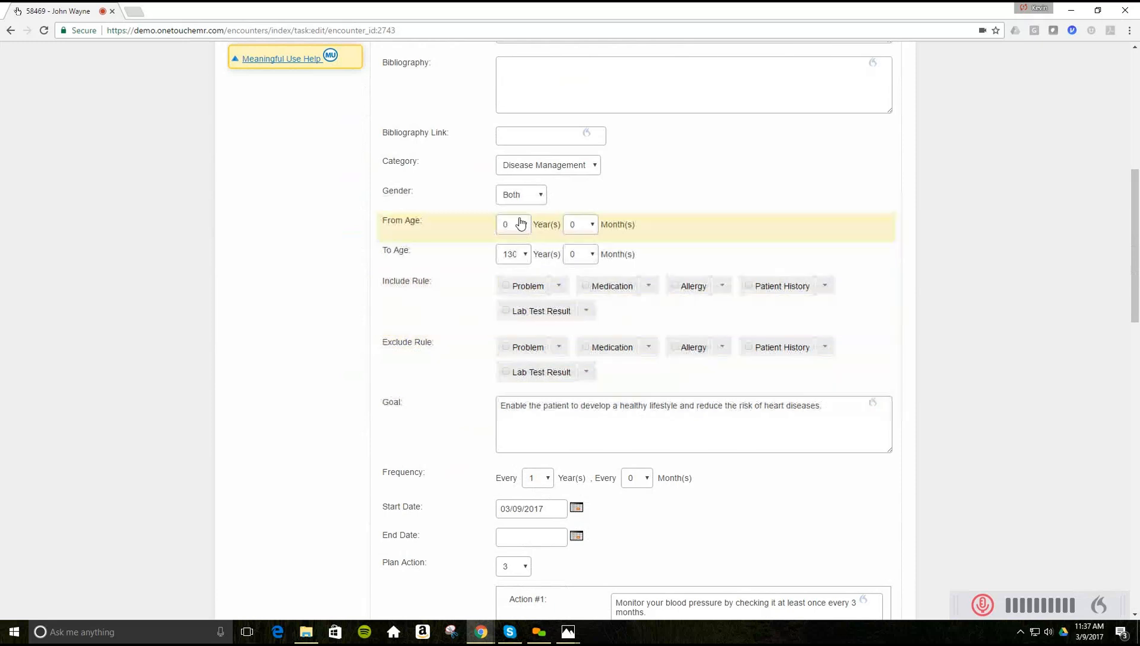
{"action": "scroll", "coordinate": [693, 299], "scroll_direction": "down", "scroll_amount": 1}
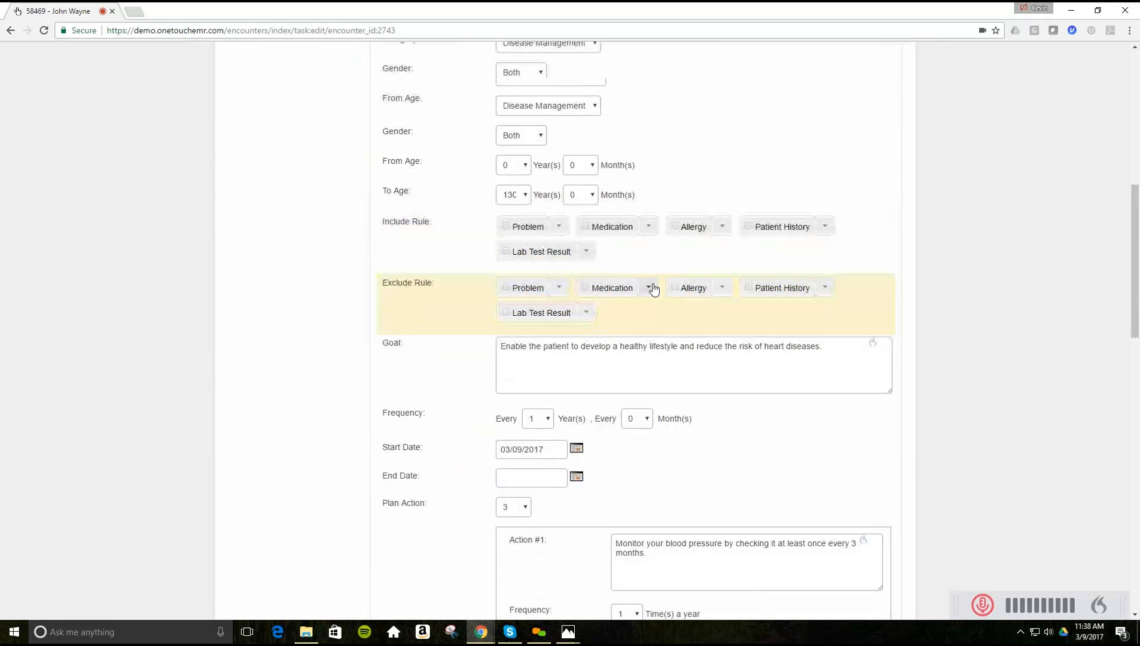
{"action": "scroll", "coordinate": [652, 288], "scroll_direction": "down", "scroll_amount": 6}
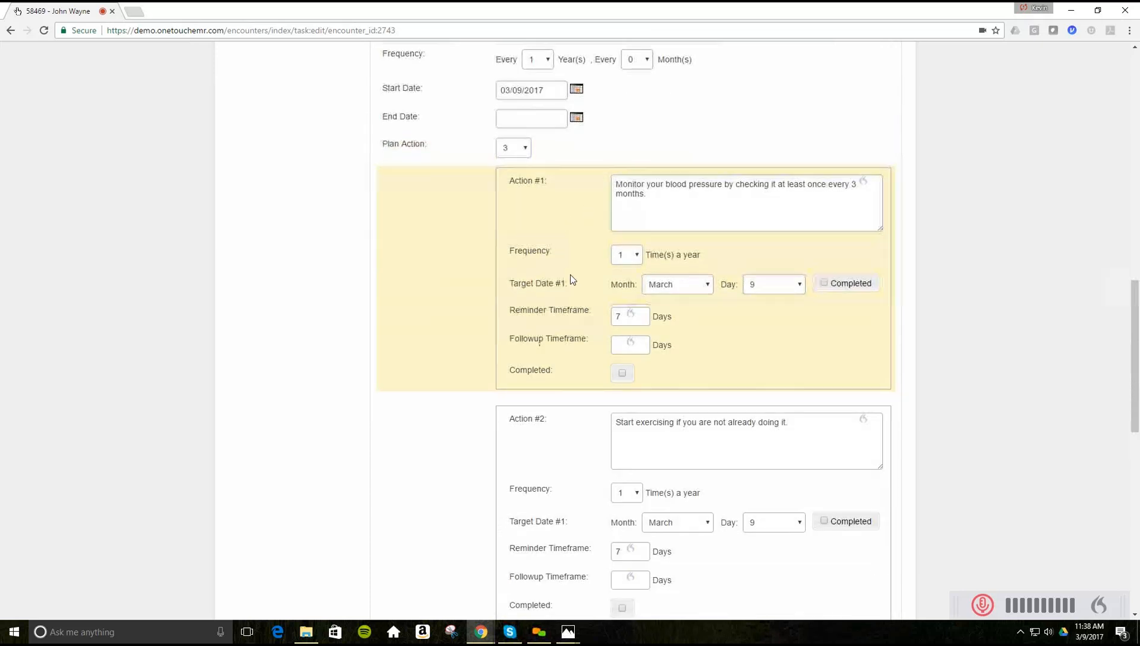
{"action": "scroll", "coordinate": [569, 279], "scroll_direction": "down", "scroll_amount": 4}
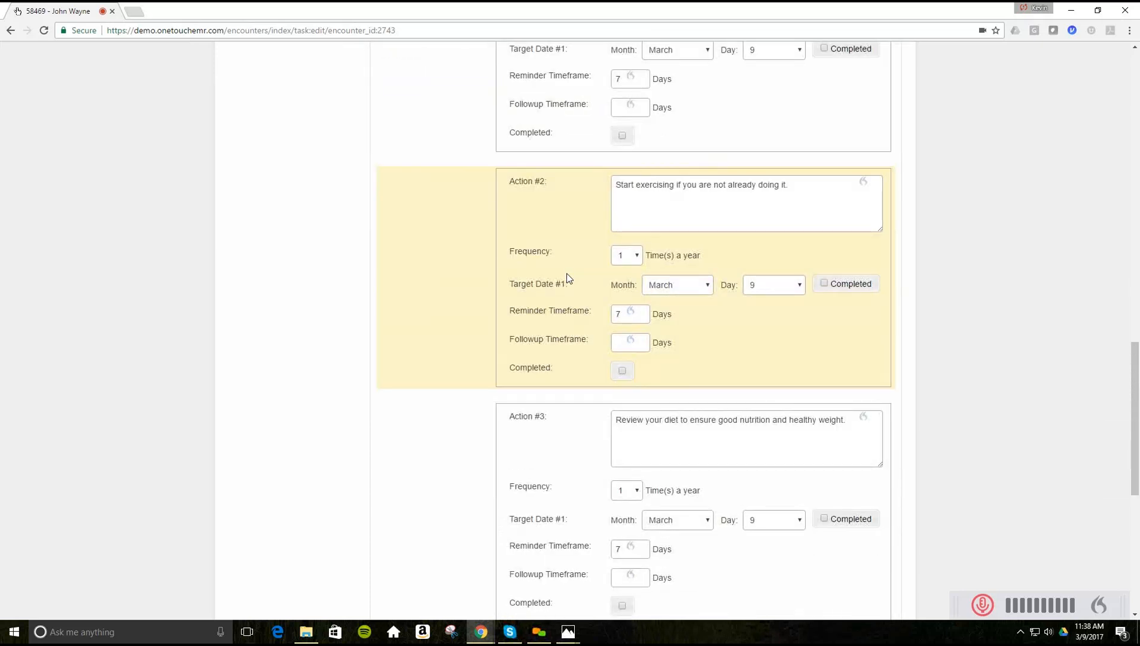
{"action": "scroll", "coordinate": [567, 273], "scroll_direction": "down", "scroll_amount": 1}
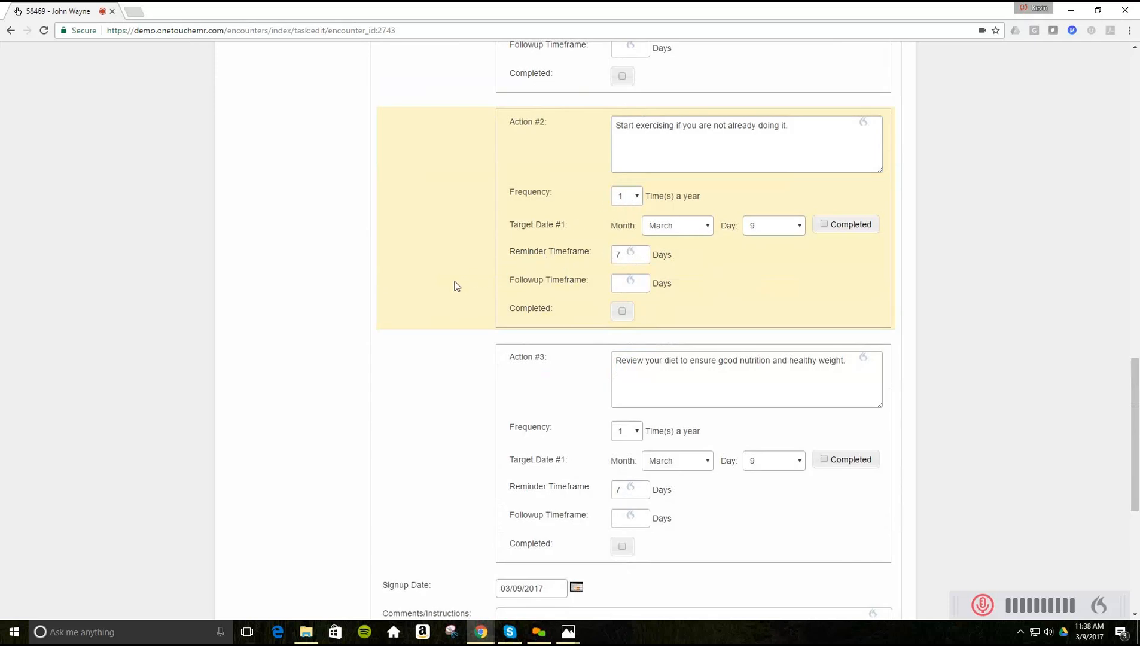
{"action": "scroll", "coordinate": [454, 281], "scroll_direction": "down", "scroll_amount": 6}
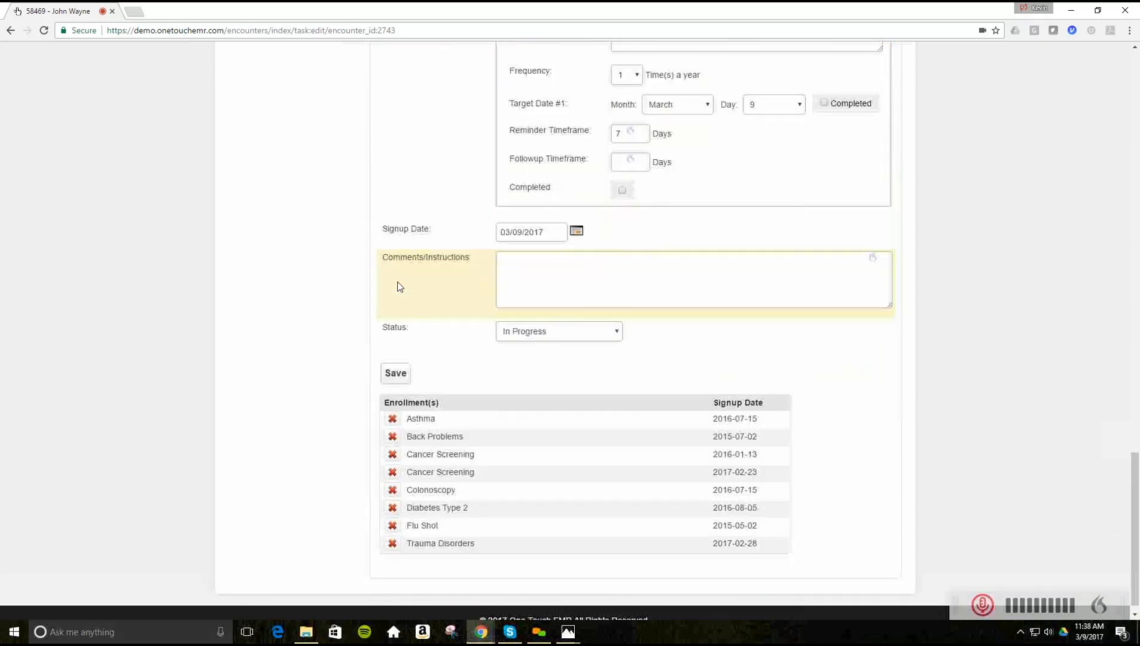
{"action": "left_click", "coordinate": [391, 375]}
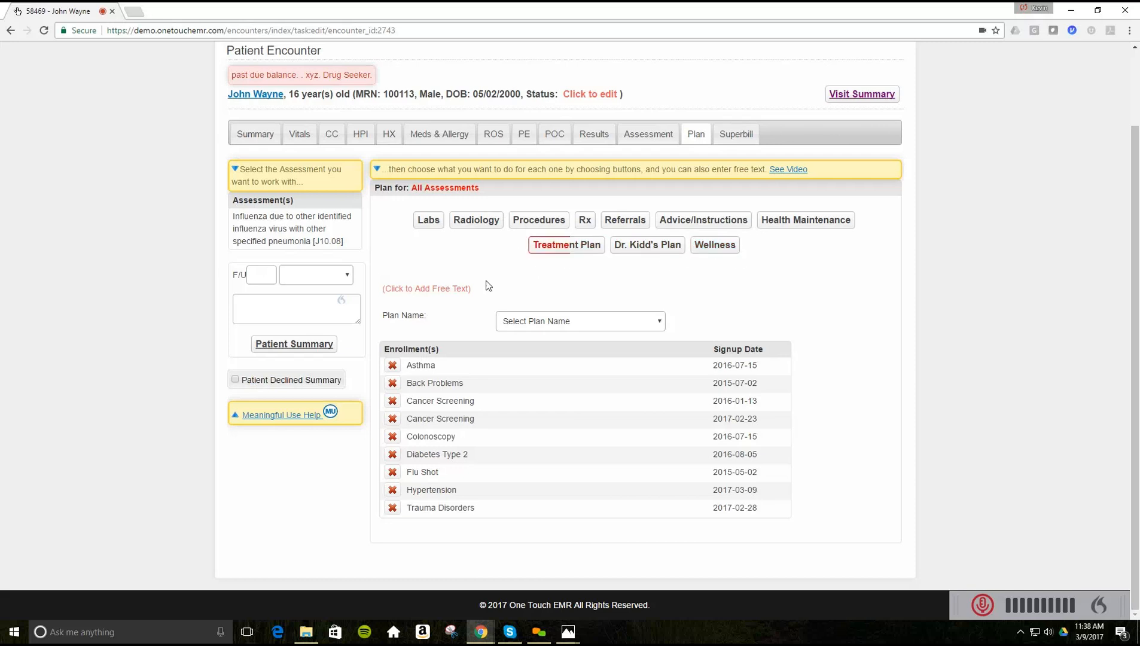
{"action": "left_click", "coordinate": [264, 274]}
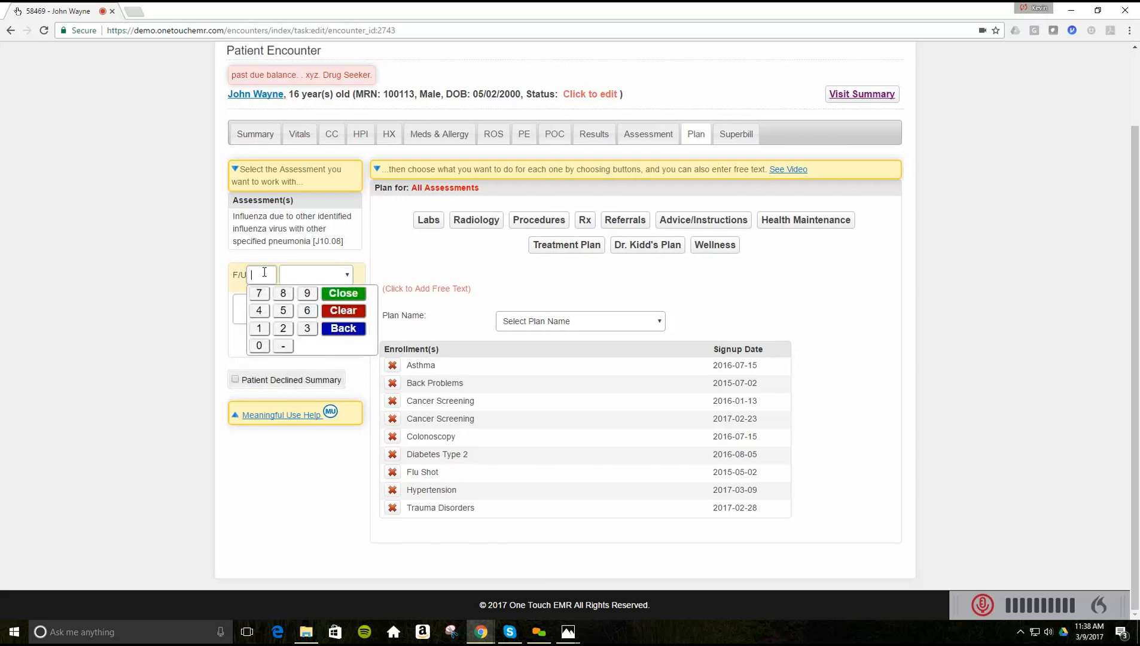
- Set the follow-up to 1 Week(s) with the note 'Stay warm'
{"action": "type", "text": "1"}
{"action": "left_click", "coordinate": [293, 278]}
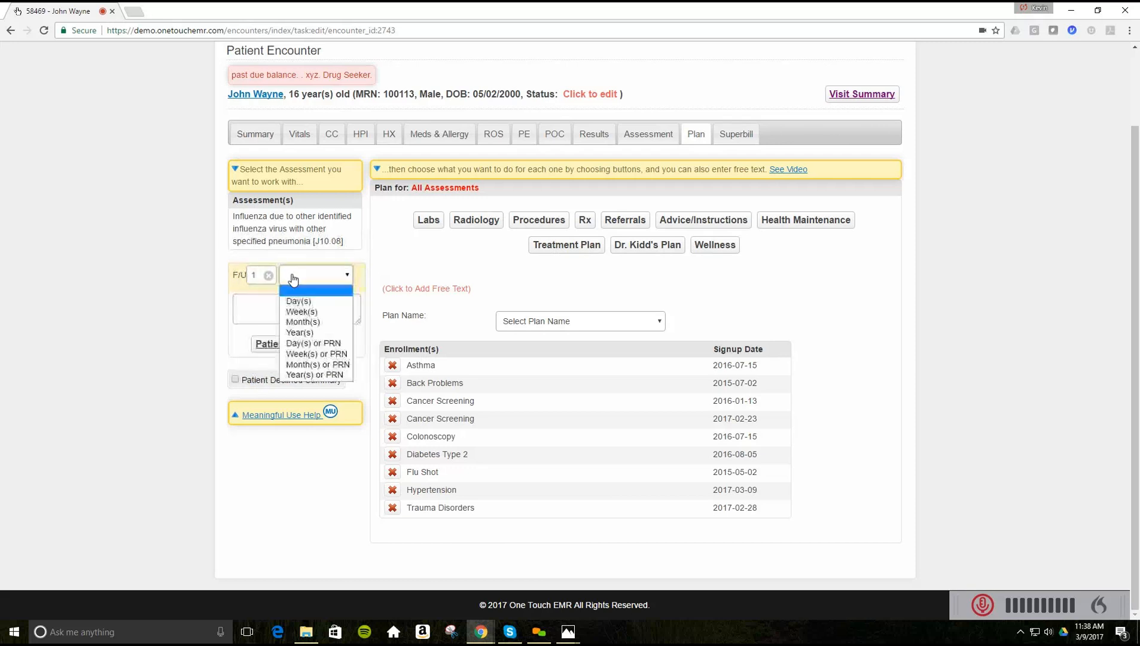
{"action": "left_click", "coordinate": [302, 312]}
{"action": "left_click", "coordinate": [260, 306]}
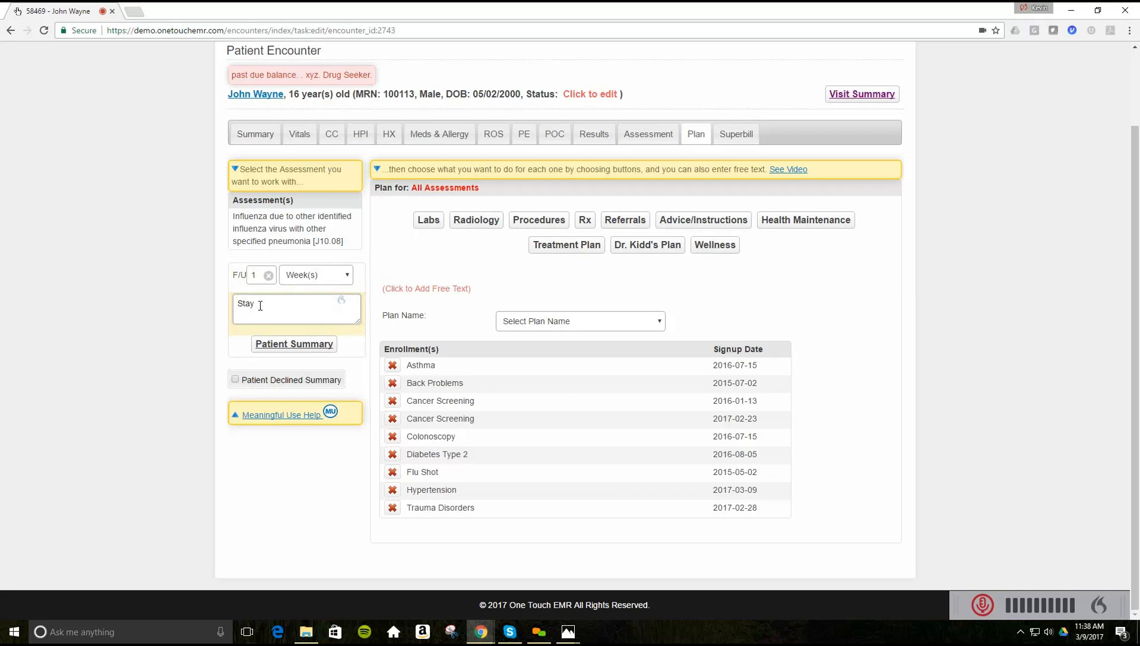
{"action": "type", "text": "Stay warm"}
- Review the patient summary and produce a PDF/print copy
{"action": "left_click", "coordinate": [289, 347]}
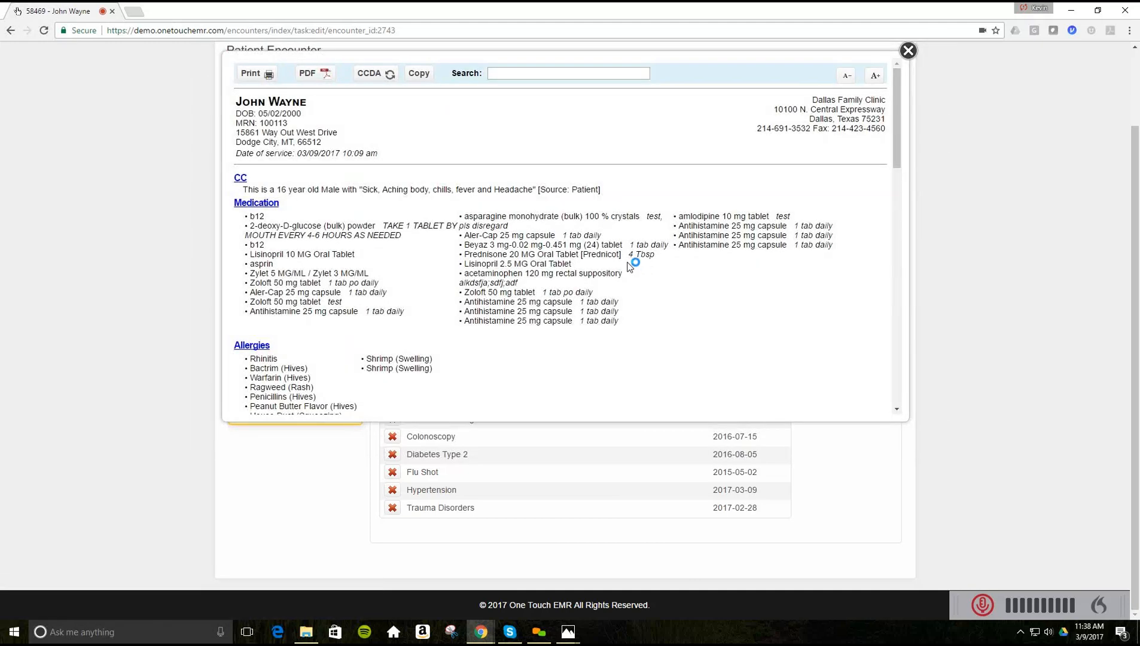
{"action": "scroll", "coordinate": [625, 264], "scroll_direction": "down", "scroll_amount": 10}
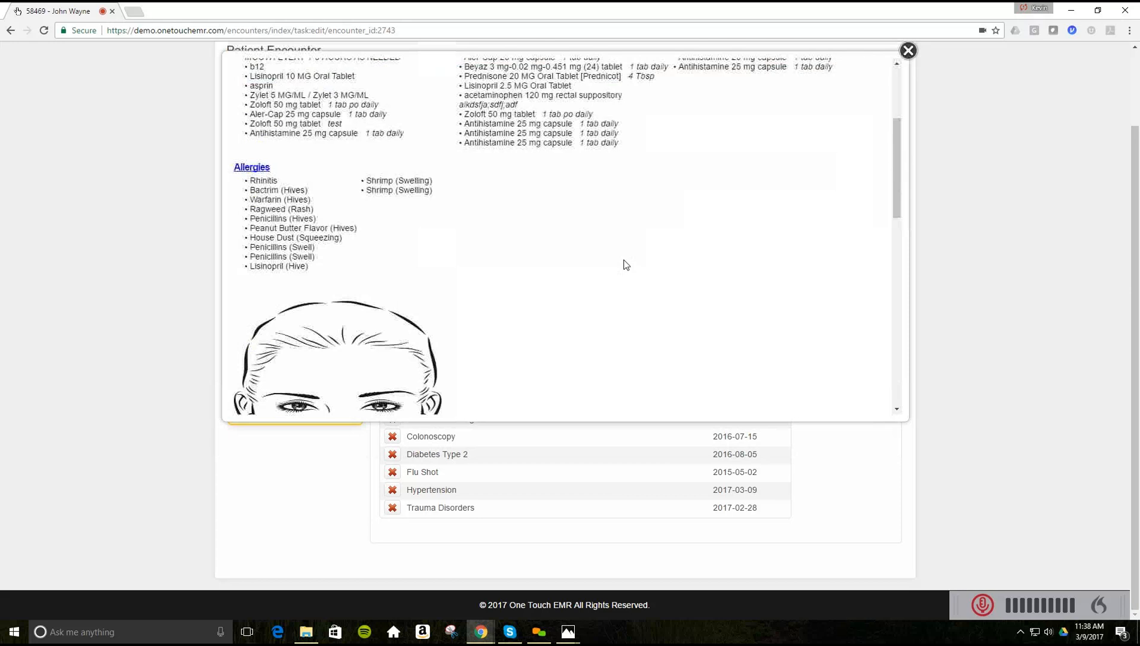
{"action": "scroll", "coordinate": [625, 264], "scroll_direction": "down", "scroll_amount": 5}
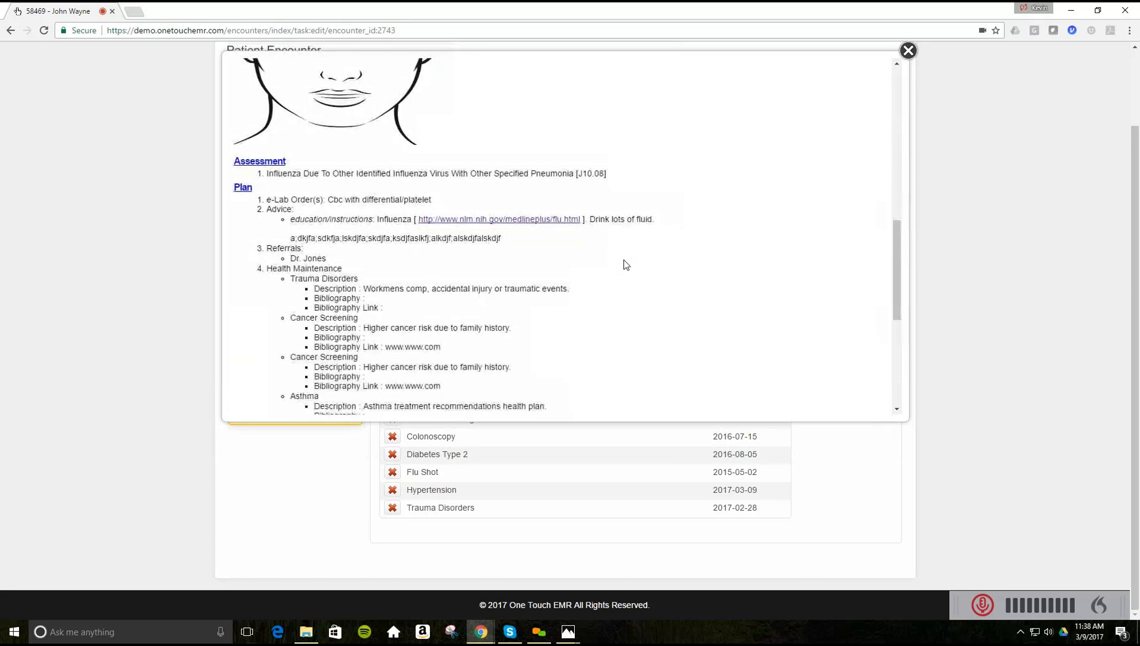
{"action": "scroll", "coordinate": [625, 264], "scroll_direction": "down", "scroll_amount": 1}
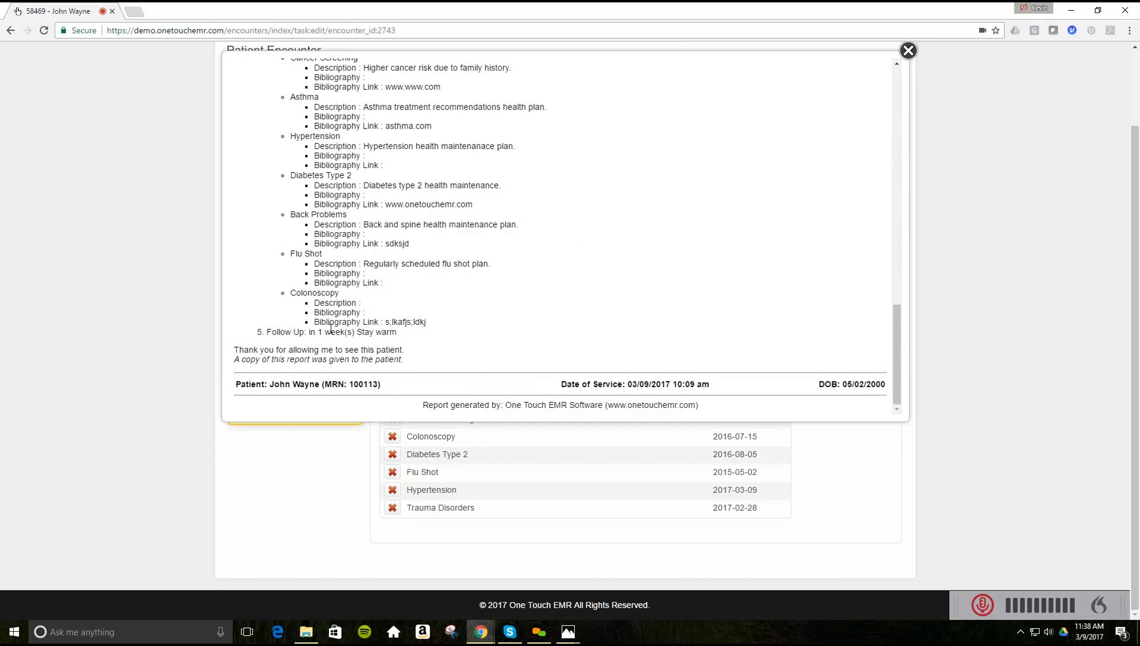
{"action": "scroll", "coordinate": [575, 305], "scroll_direction": "up", "scroll_amount": 15}
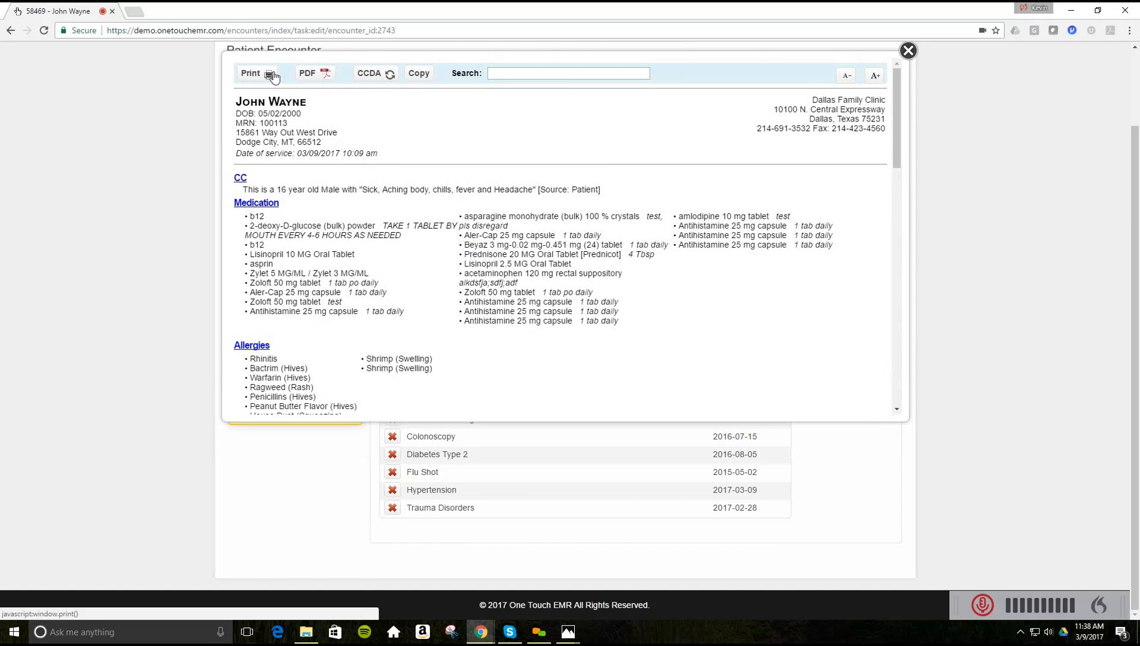
{"action": "left_click", "coordinate": [319, 77]}
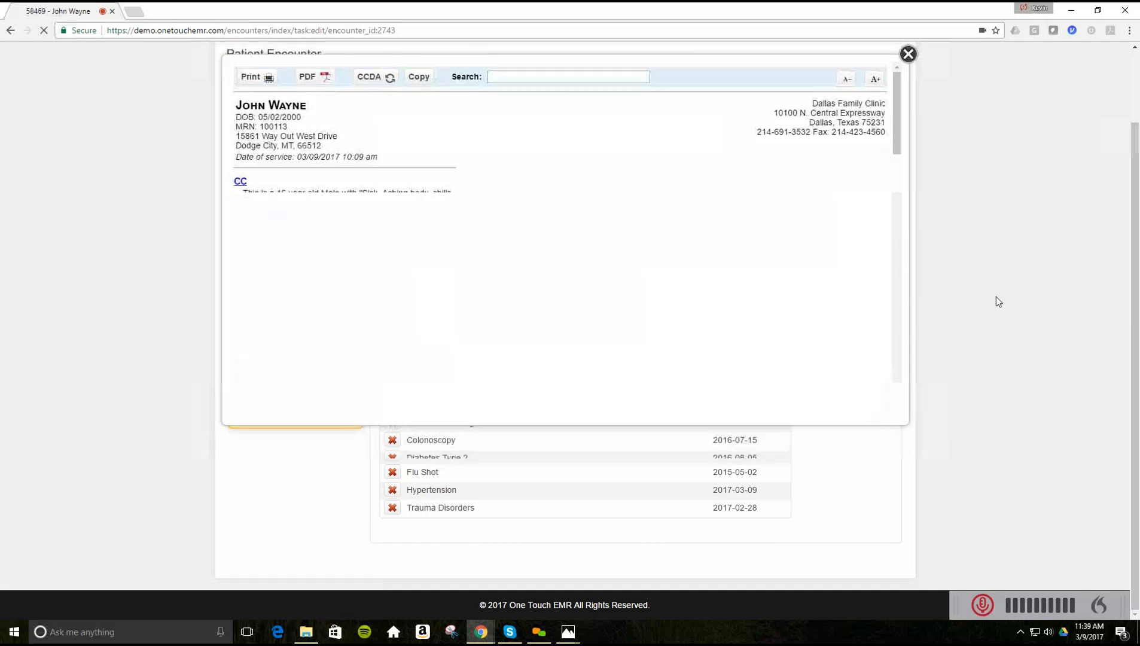
{"action": "scroll", "coordinate": [993, 302], "scroll_direction": "up", "scroll_amount": 2}
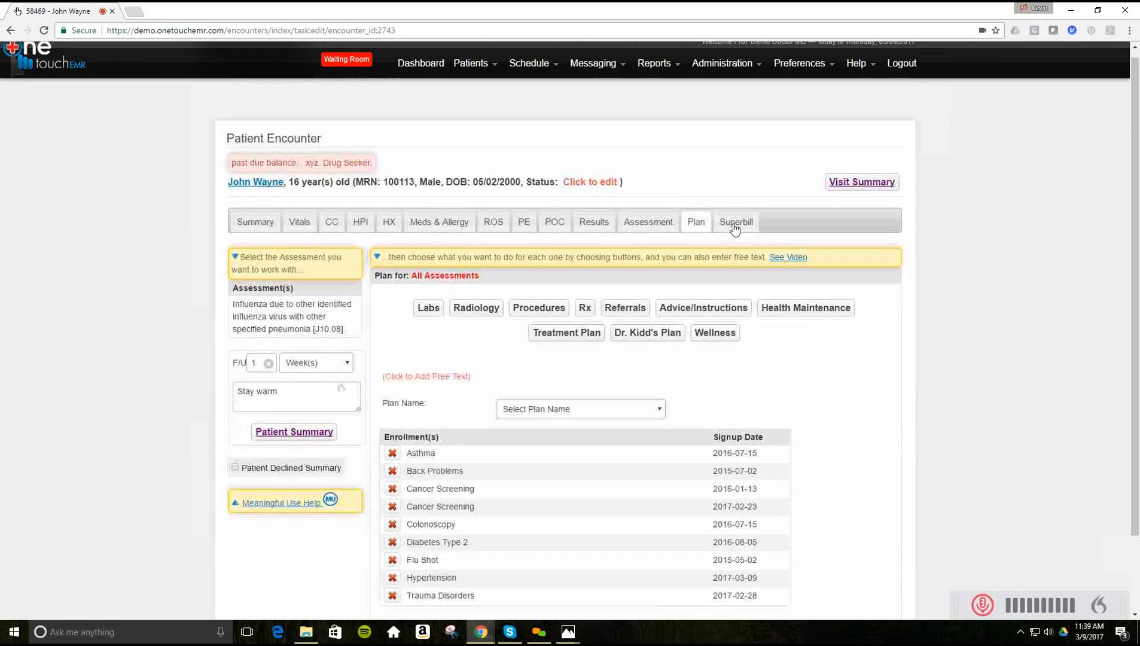
- Set the superbill service level to 99245 (Consult - Level 5 [New]) and show advanced codes
{"action": "left_click", "coordinate": [734, 230]}
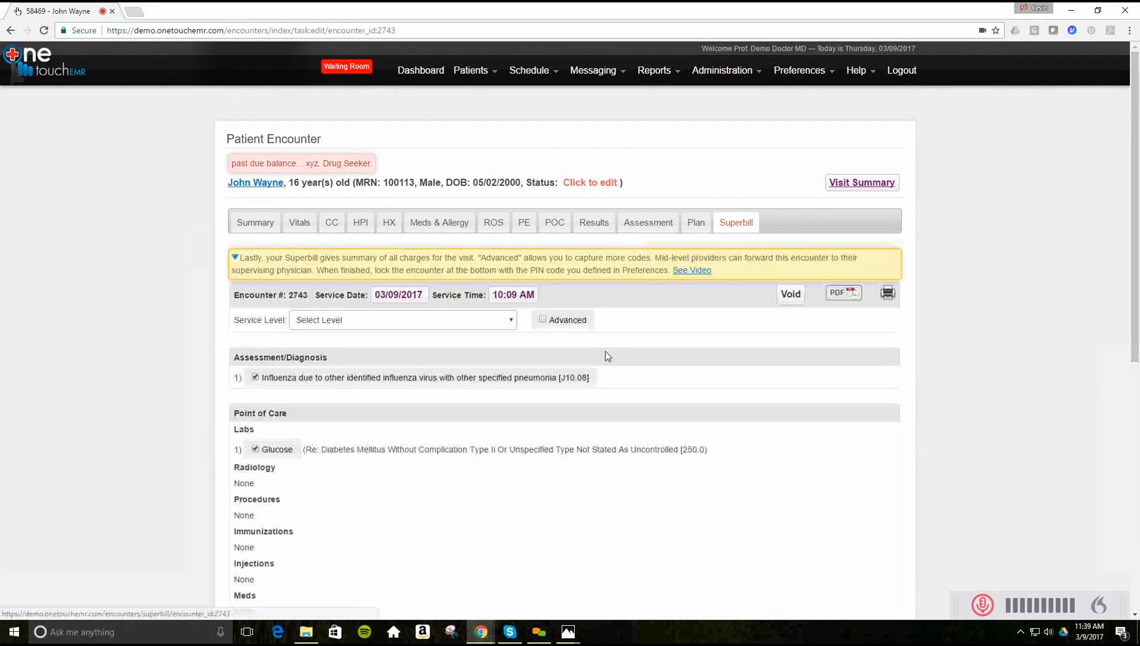
{"action": "left_click", "coordinate": [511, 324]}
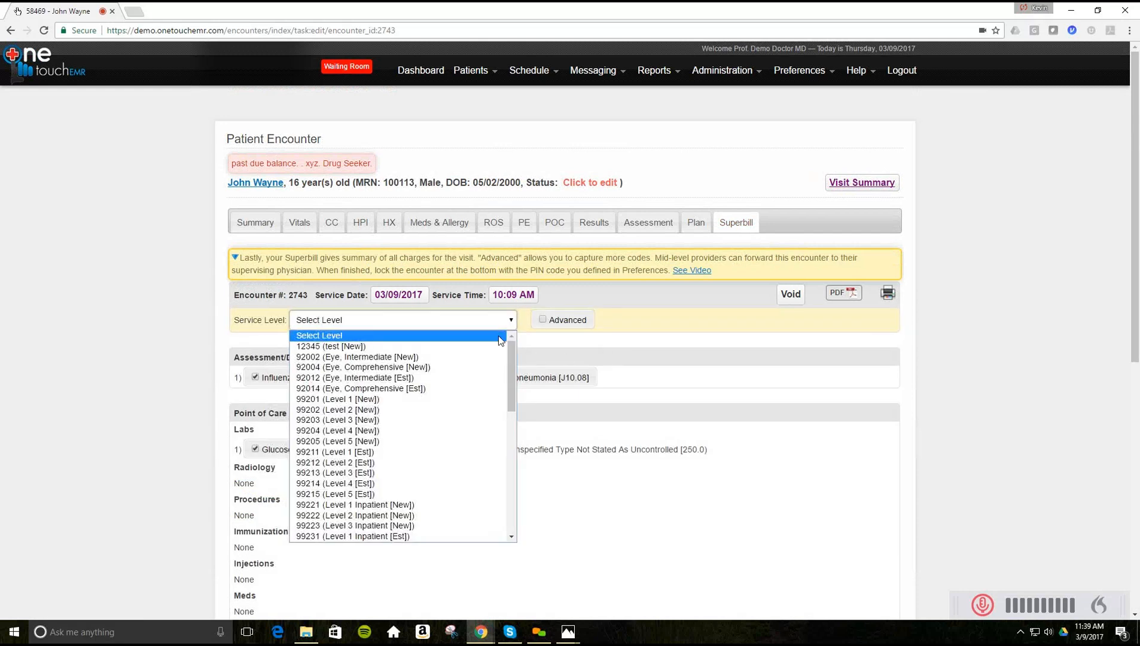
{"action": "scroll", "coordinate": [497, 335], "scroll_direction": "down", "scroll_amount": 3}
{"action": "left_click", "coordinate": [378, 430]}
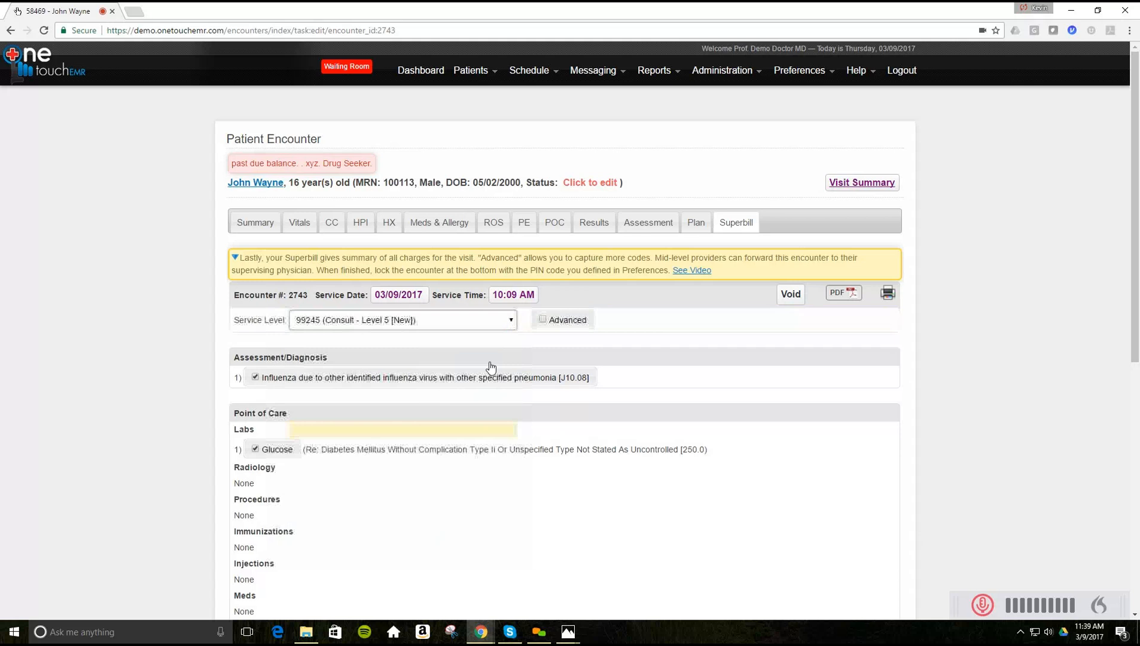
{"action": "left_click", "coordinate": [543, 320]}
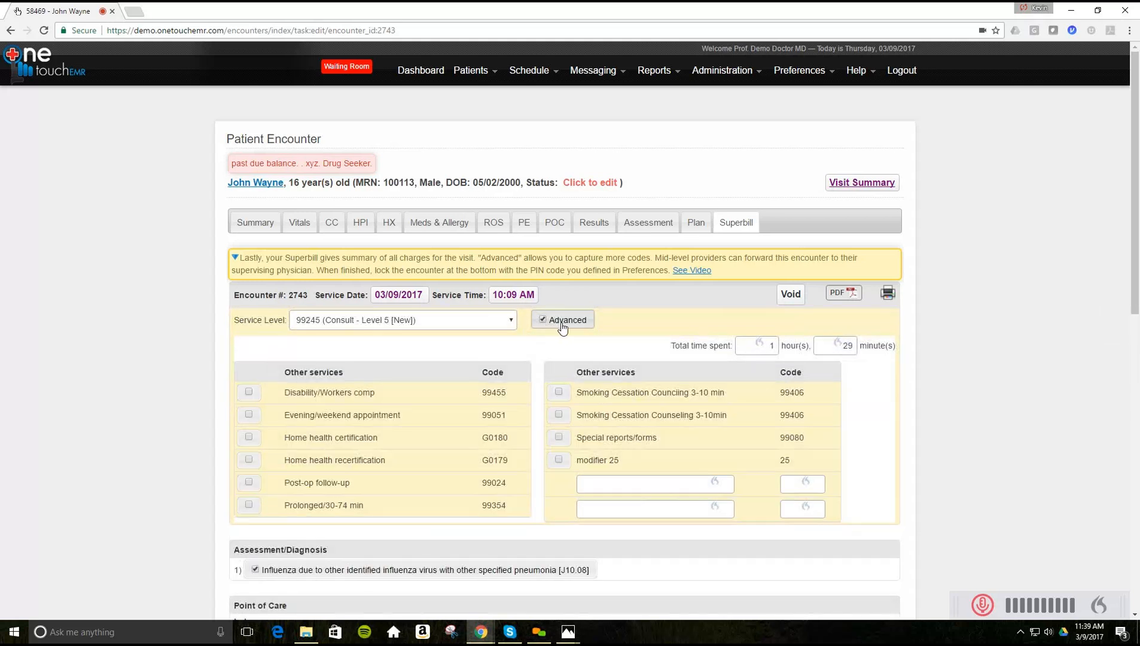
{"action": "scroll", "coordinate": [376, 376], "scroll_direction": "down", "scroll_amount": 2}
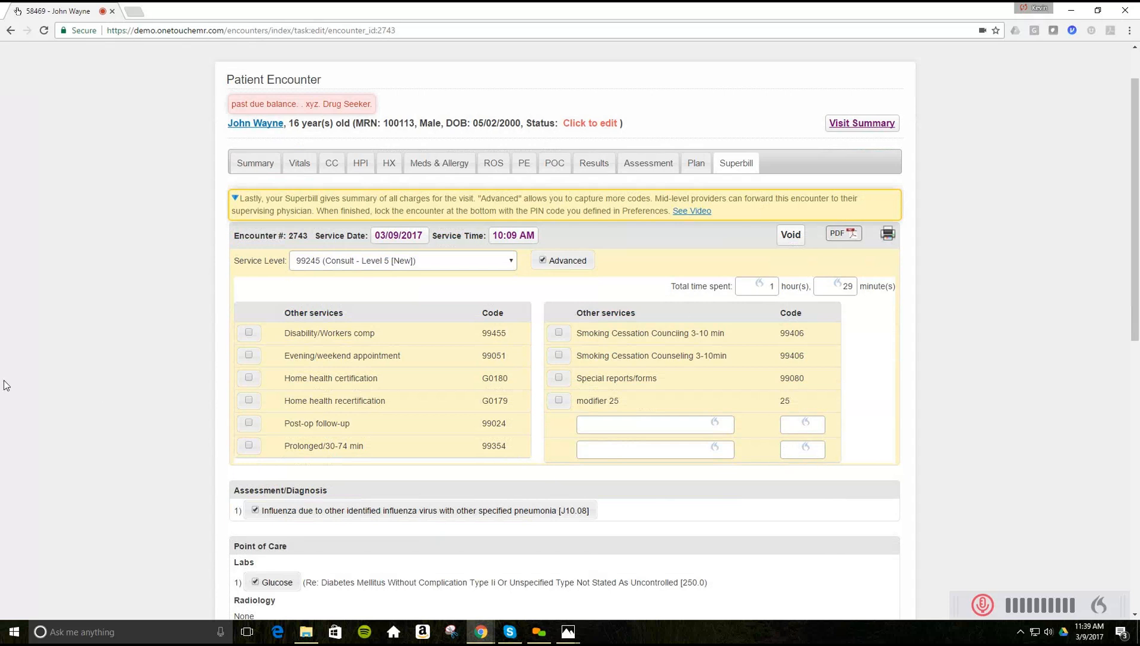
- Dictate the Options comment 'Advised patient to come in a week from now.'
{"action": "scroll", "coordinate": [8, 382], "scroll_direction": "down", "scroll_amount": 3}
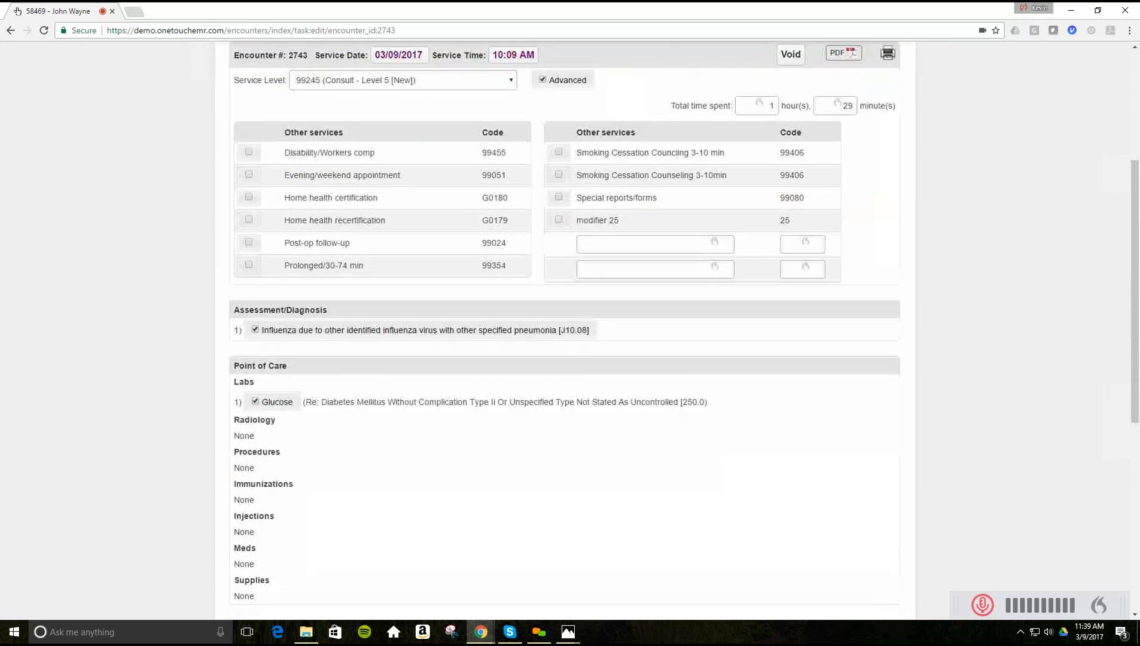
{"action": "scroll", "coordinate": [7, 380], "scroll_direction": "down", "scroll_amount": 2}
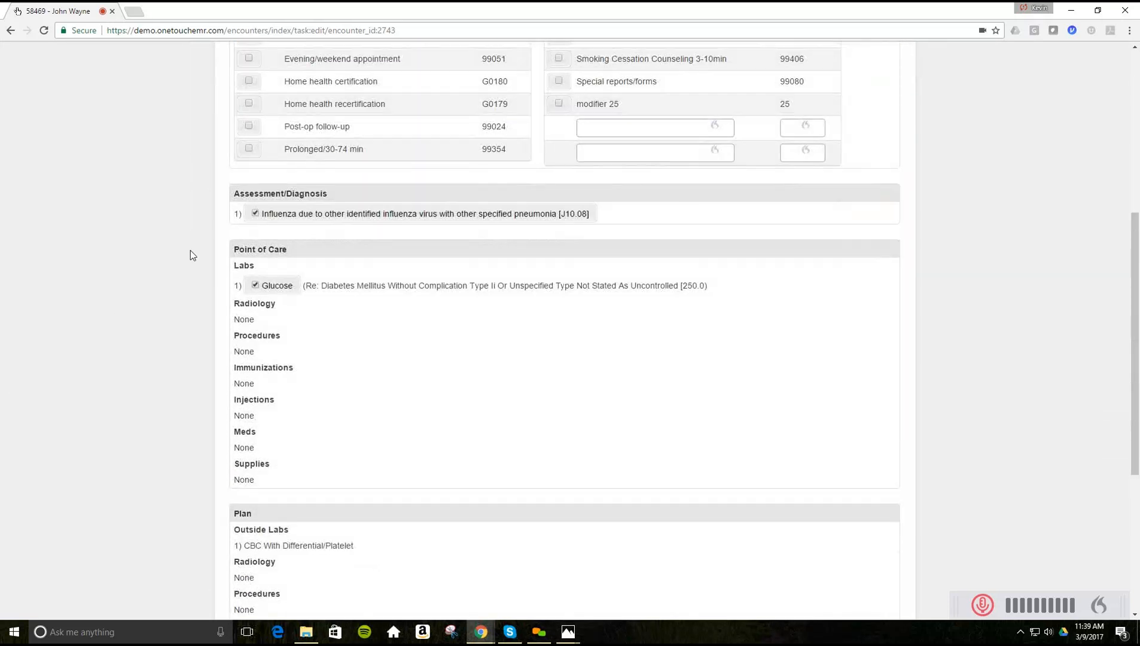
{"action": "scroll", "coordinate": [190, 251], "scroll_direction": "down", "scroll_amount": 1}
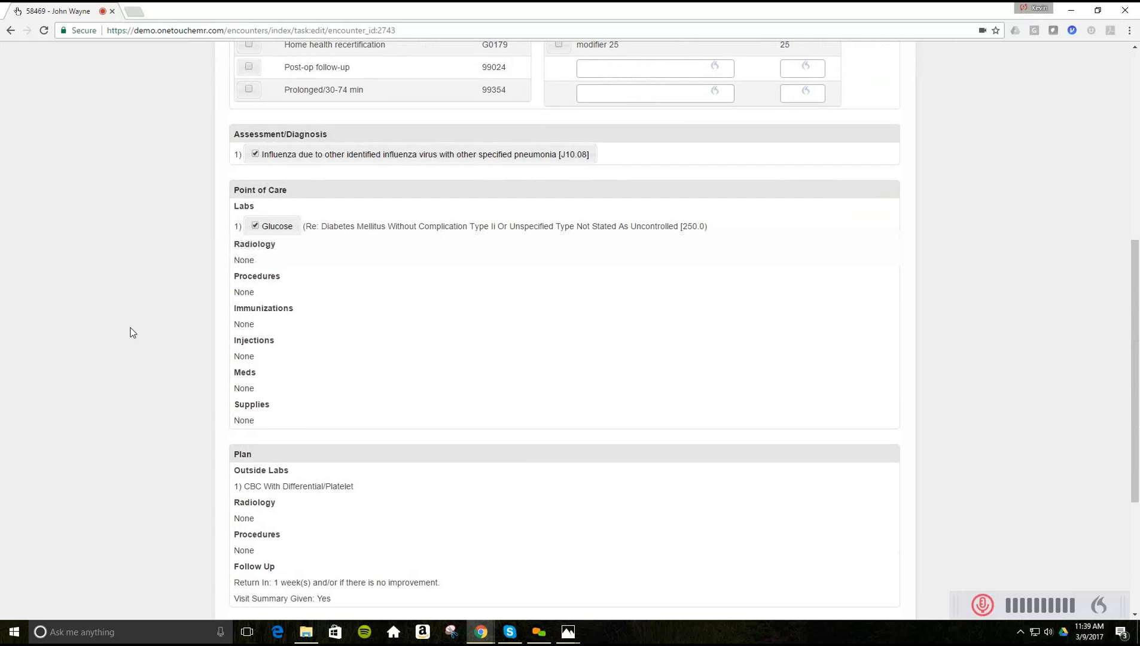
{"action": "scroll", "coordinate": [133, 332], "scroll_direction": "down", "scroll_amount": 4}
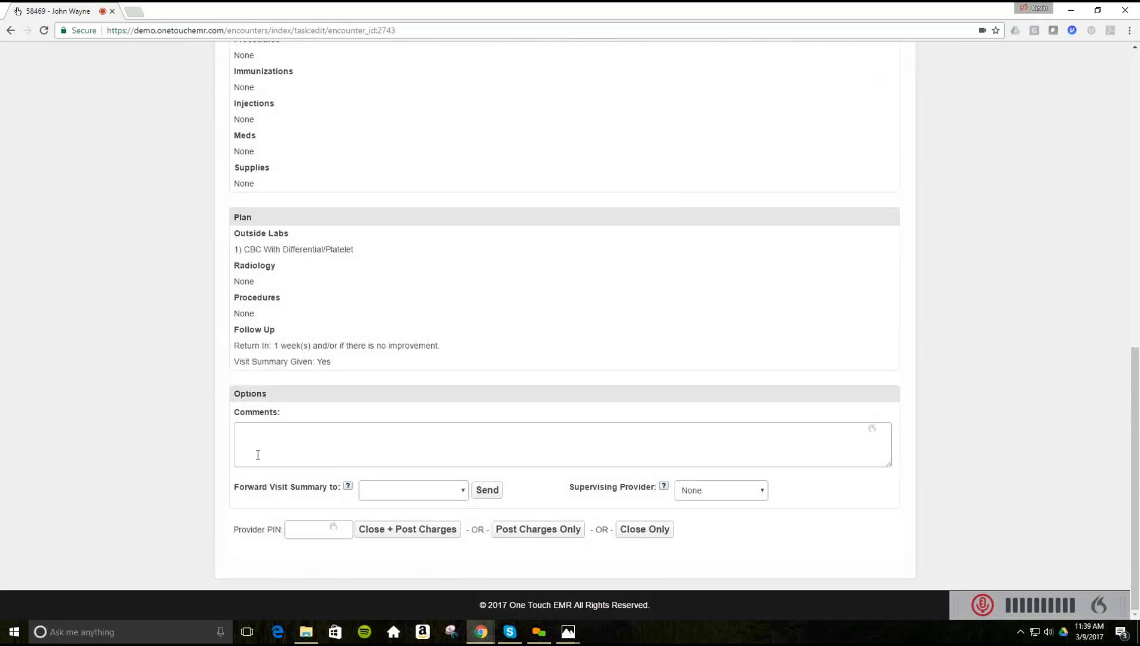
{"action": "left_click", "coordinate": [271, 438]}
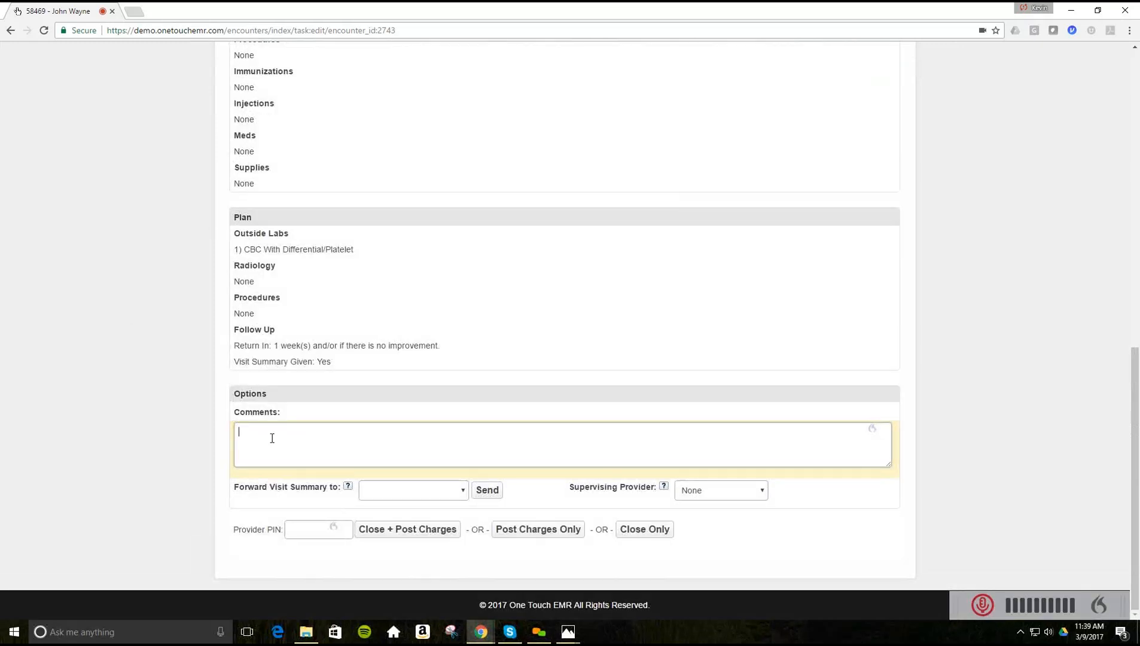
{"action": "left_click", "coordinate": [983, 606]}
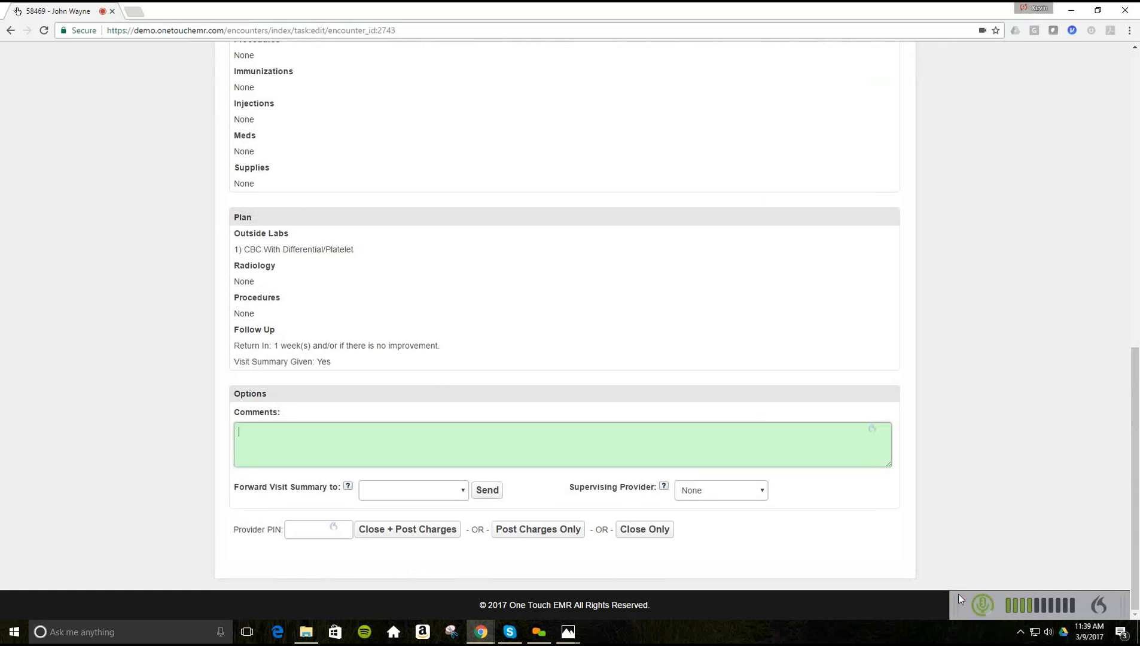
{"action": "left_click", "coordinate": [981, 605]}
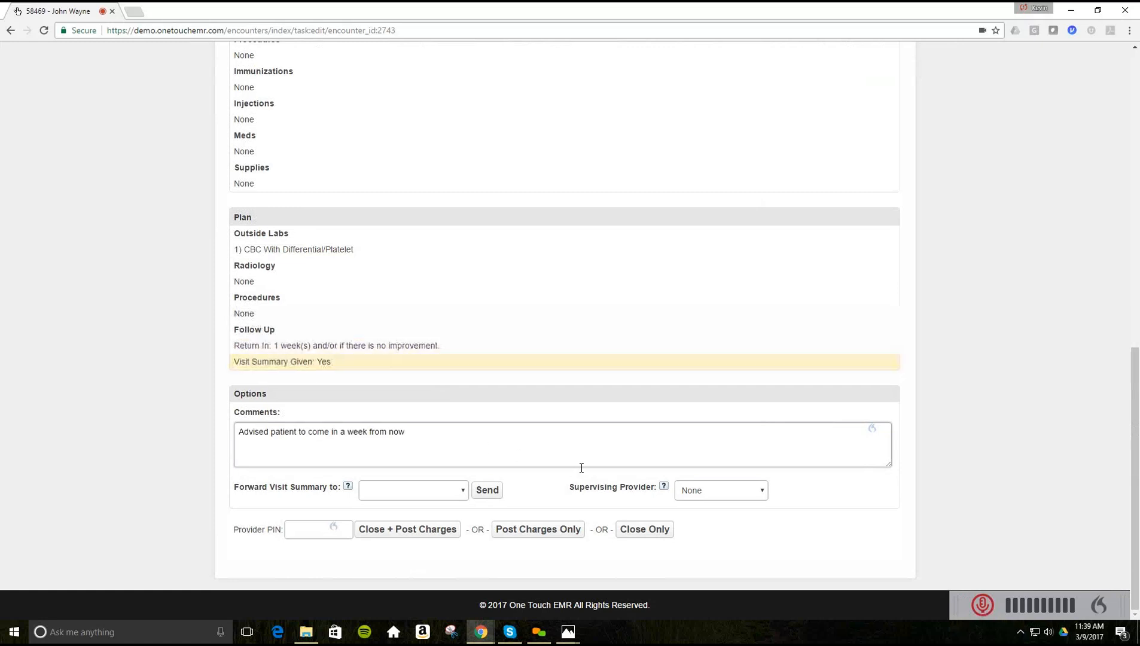
{"action": "type", "text": "."}
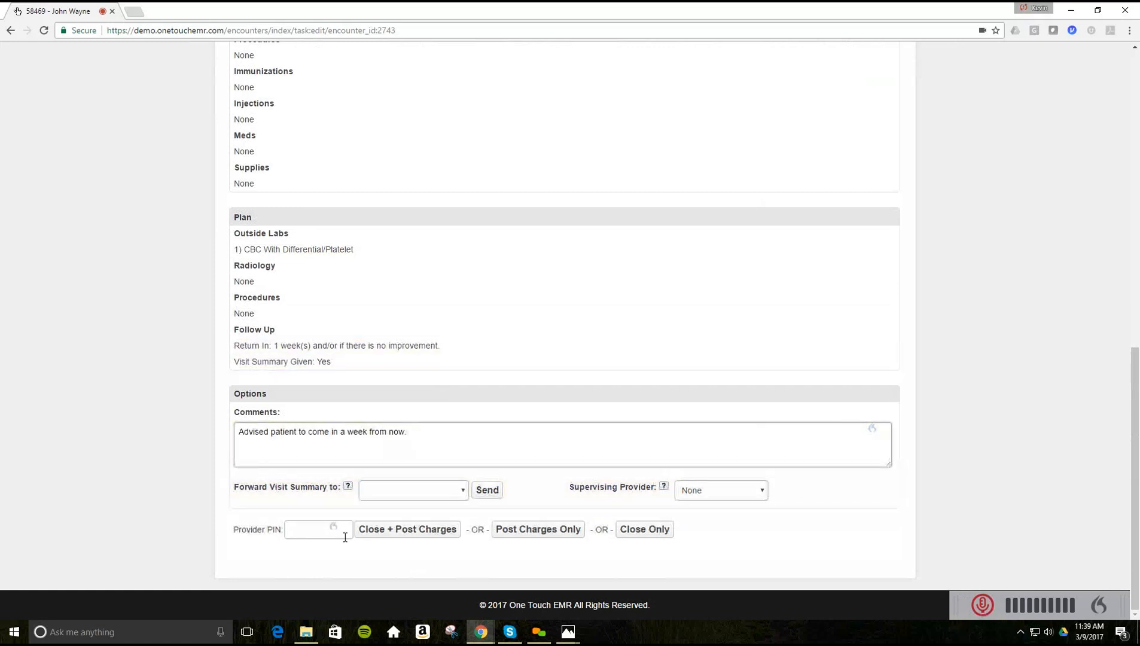
{"action": "left_click", "coordinate": [305, 532]}
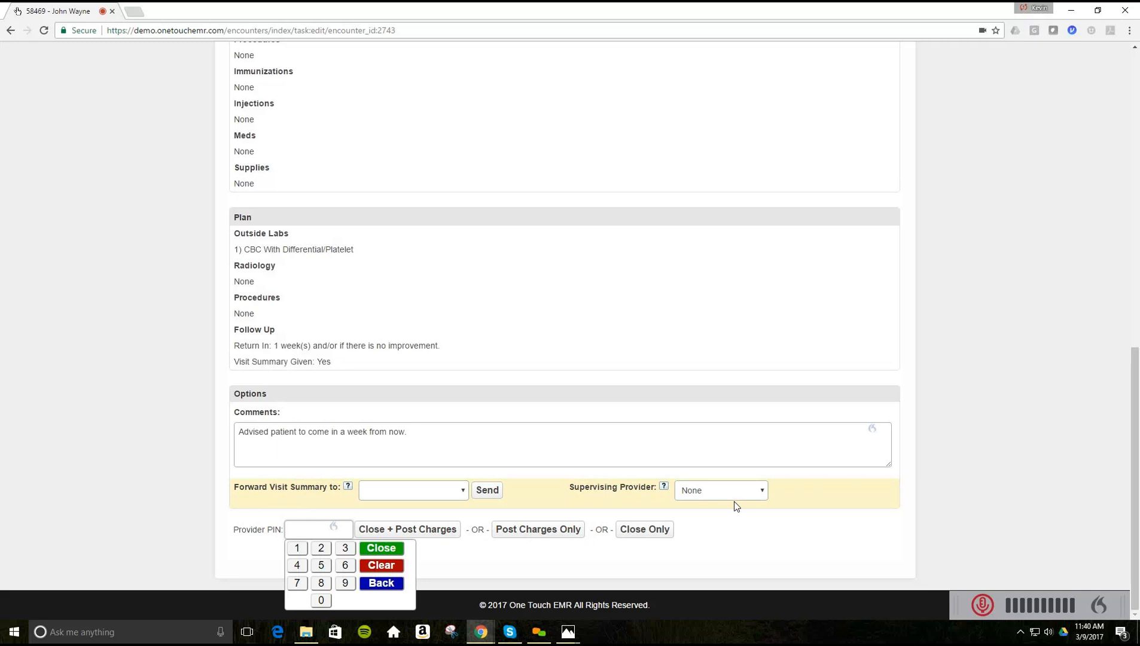
- Leave the supervising provider as None and enter the provider PIN
{"action": "left_click", "coordinate": [764, 491]}
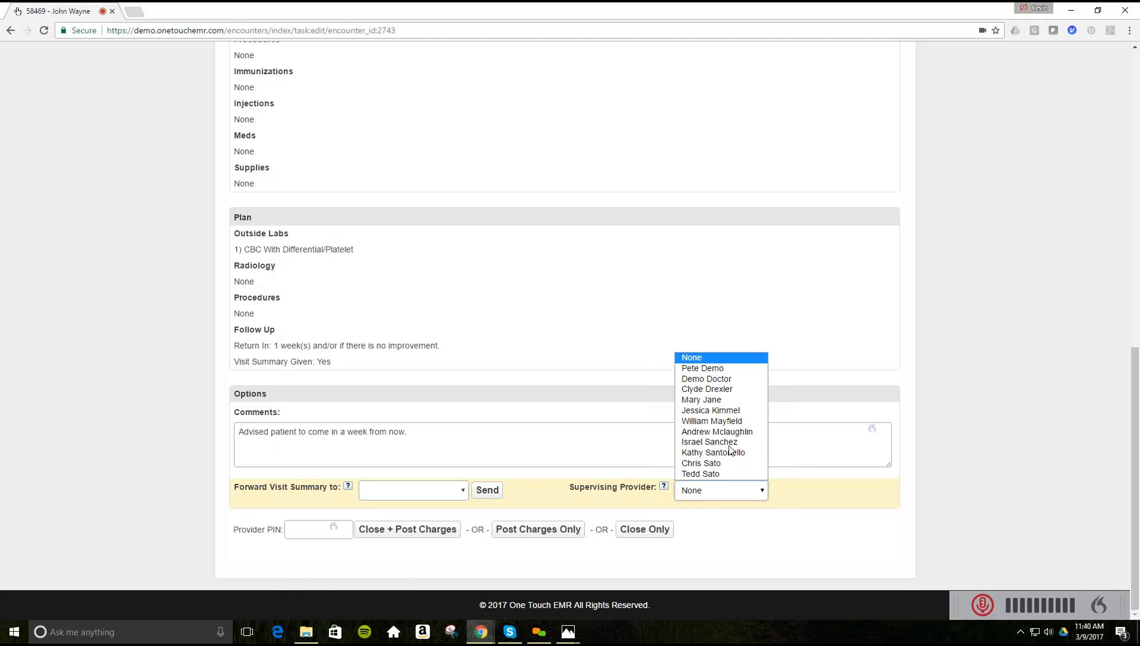
{"action": "left_click", "coordinate": [697, 381]}
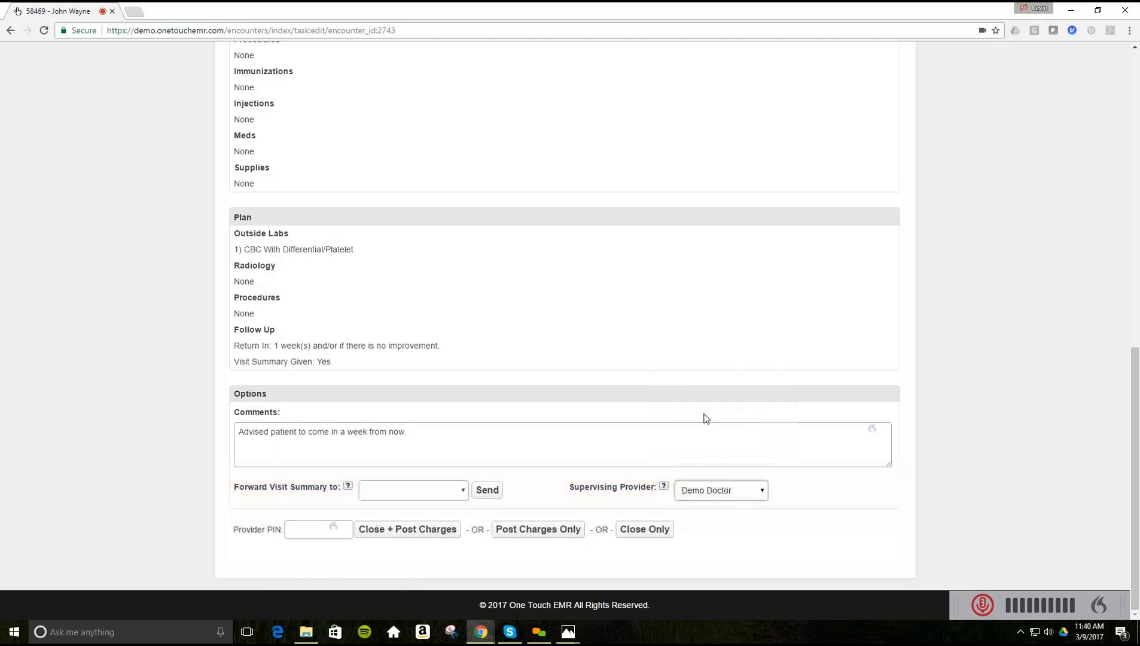
{"action": "left_click", "coordinate": [652, 532]}
{"action": "left_click", "coordinate": [854, 462]}
{"action": "left_click", "coordinate": [763, 500]}
{"action": "left_click", "coordinate": [763, 500]}
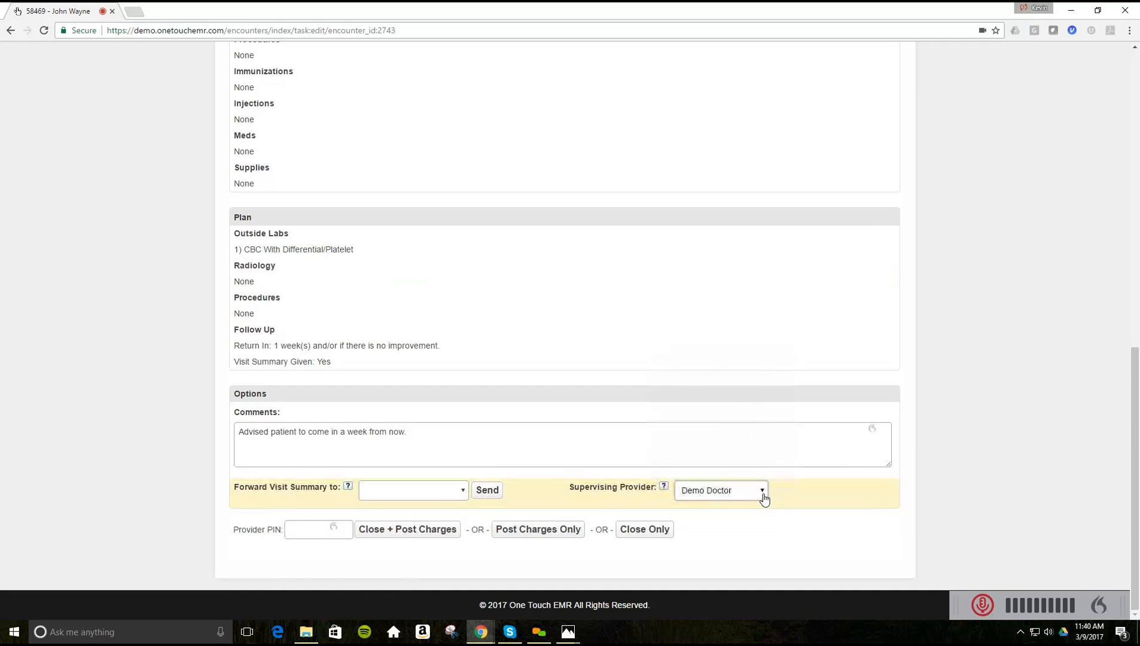
{"action": "left_click", "coordinate": [718, 358]}
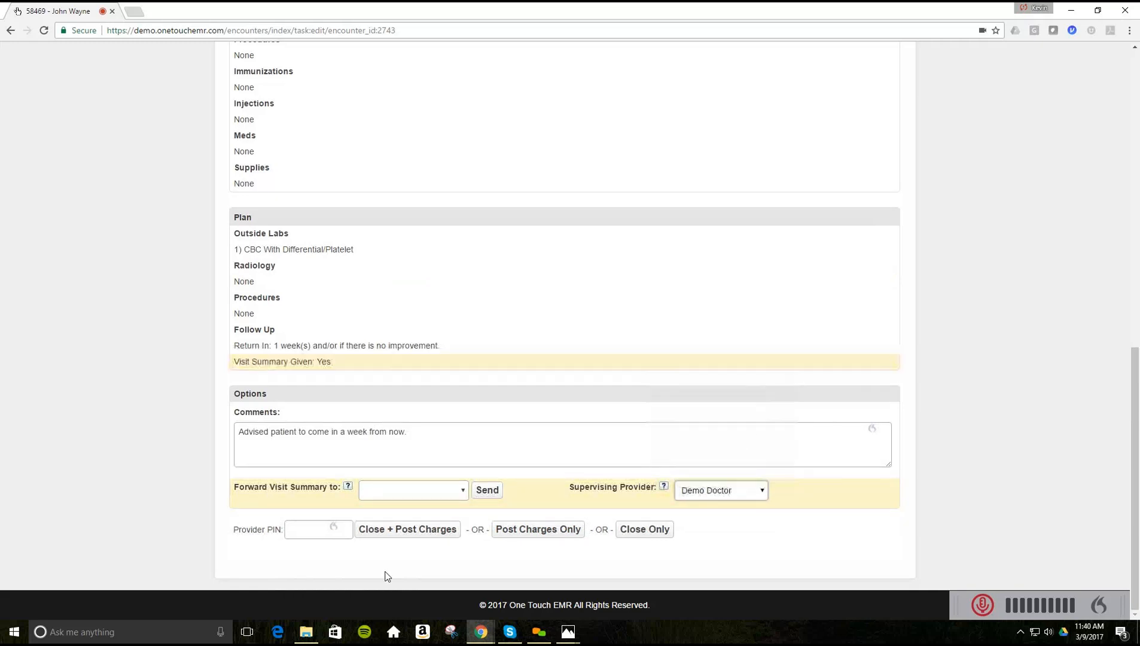
{"action": "left_click", "coordinate": [316, 528]}
{"action": "type", "text": "1234"}
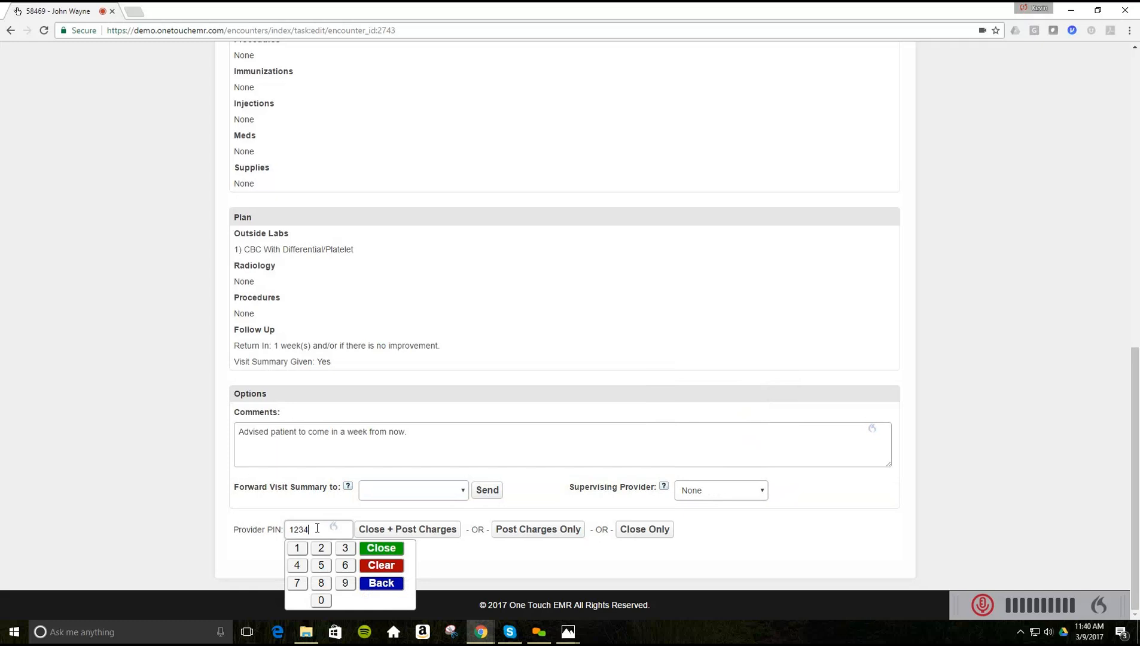
- Close the encounter and post charges, overriding the open POC items warning
{"action": "left_click", "coordinate": [377, 532]}
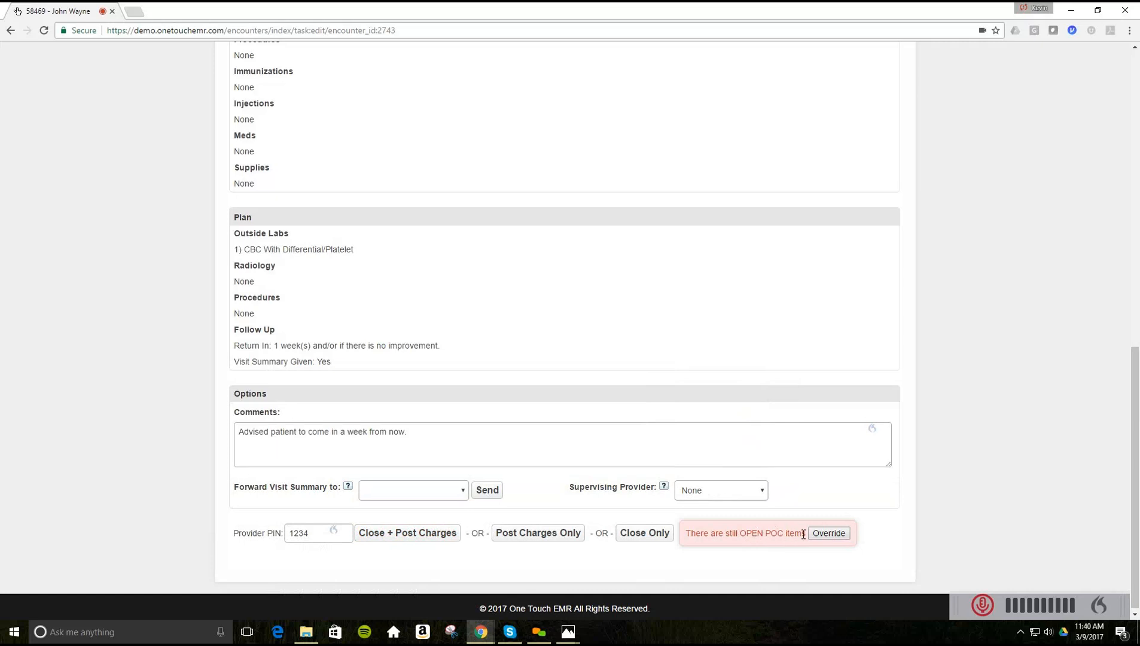
{"action": "left_click", "coordinate": [828, 533]}
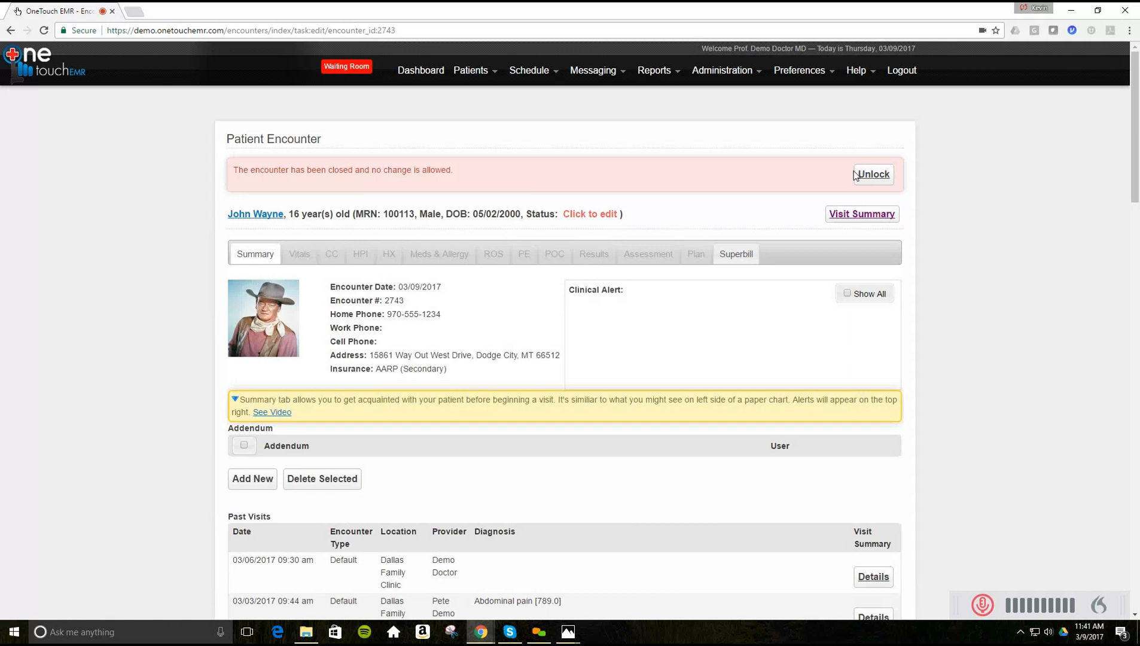
{"action": "left_click", "coordinate": [633, 41]}
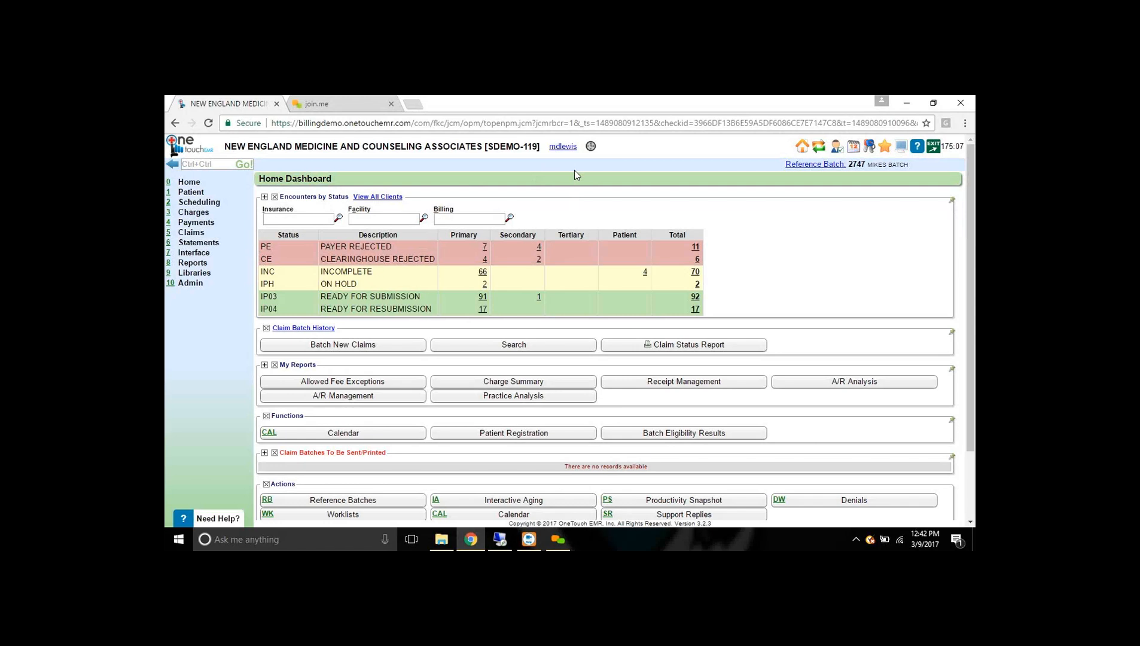
- Open the appointment Calendar from the Home Dashboard's Functions list for Thursday 03/09/2017
{"action": "left_click", "coordinate": [553, 245]}
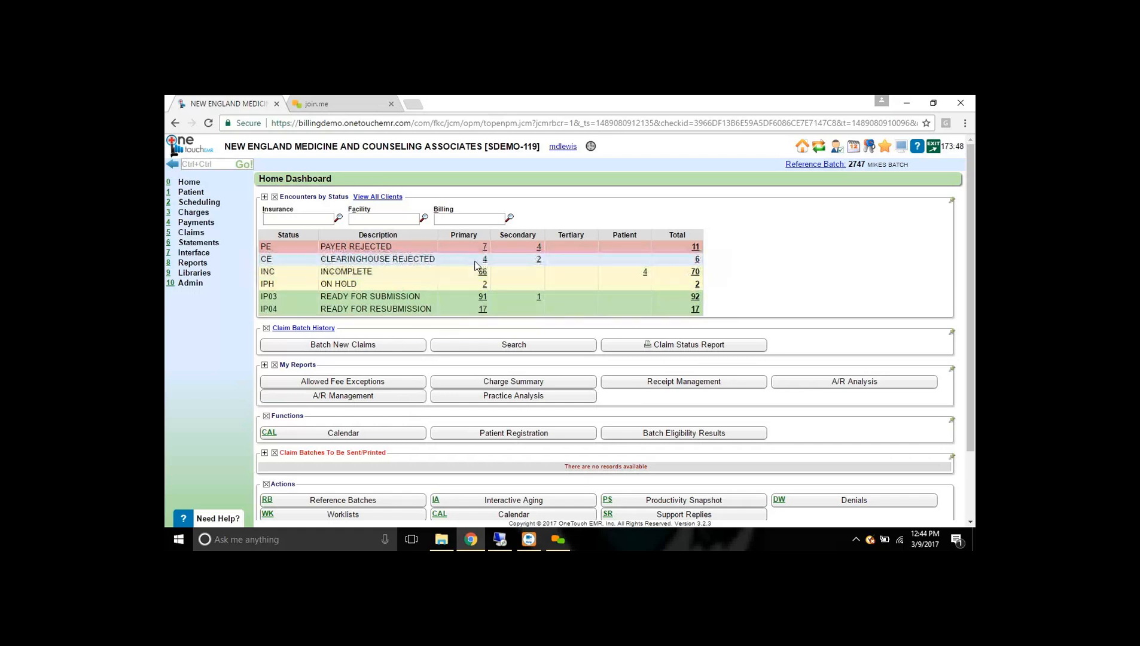
{"action": "left_click_drag", "start_coordinate": [279, 365], "coordinate": [317, 364]}
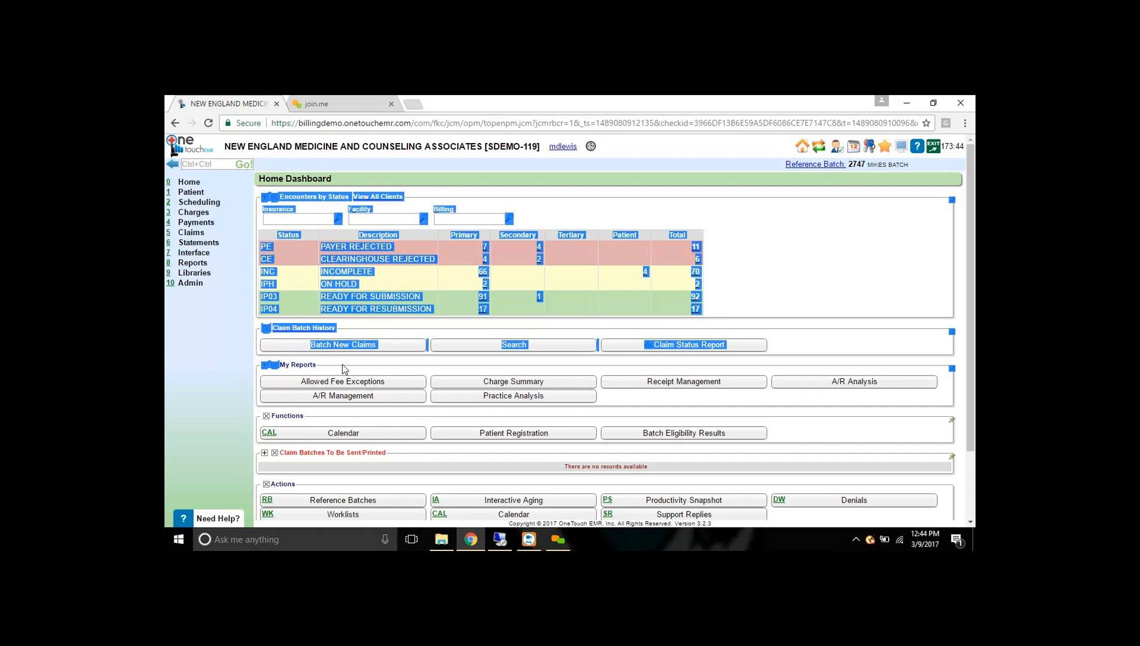
{"action": "left_click", "coordinate": [342, 366]}
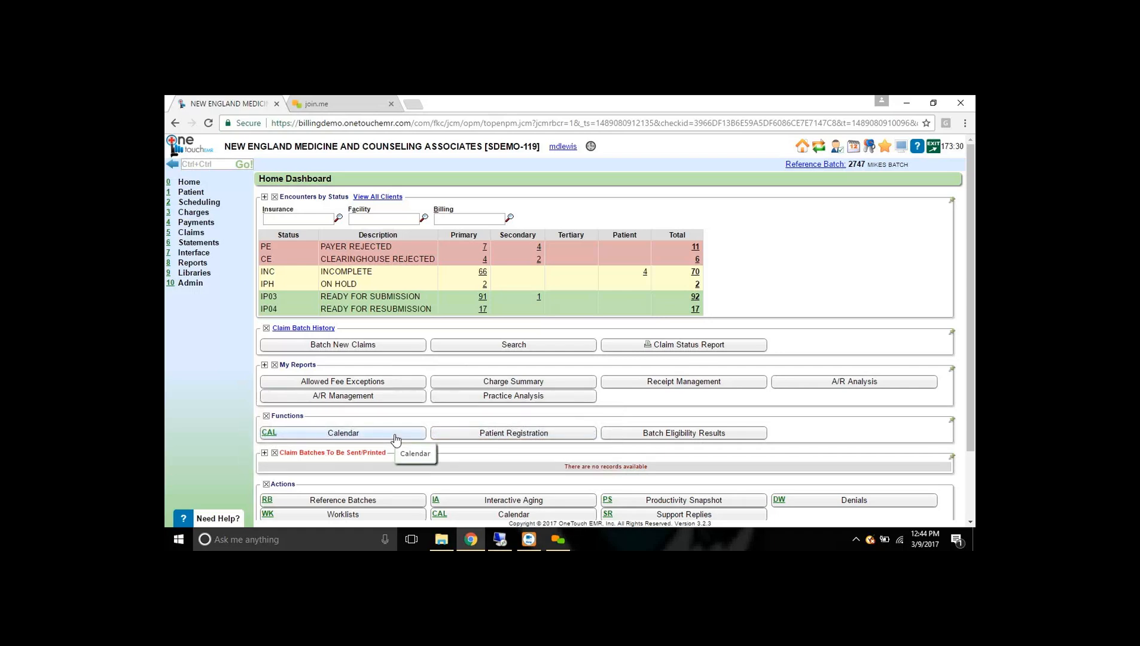
{"action": "left_click", "coordinate": [335, 435]}
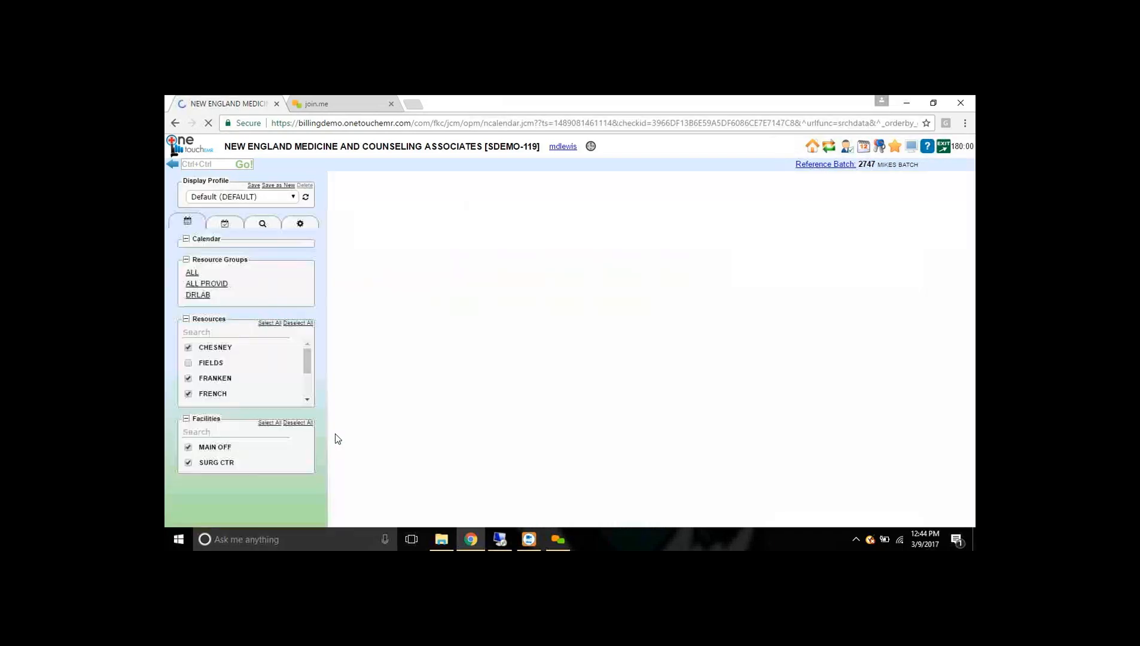
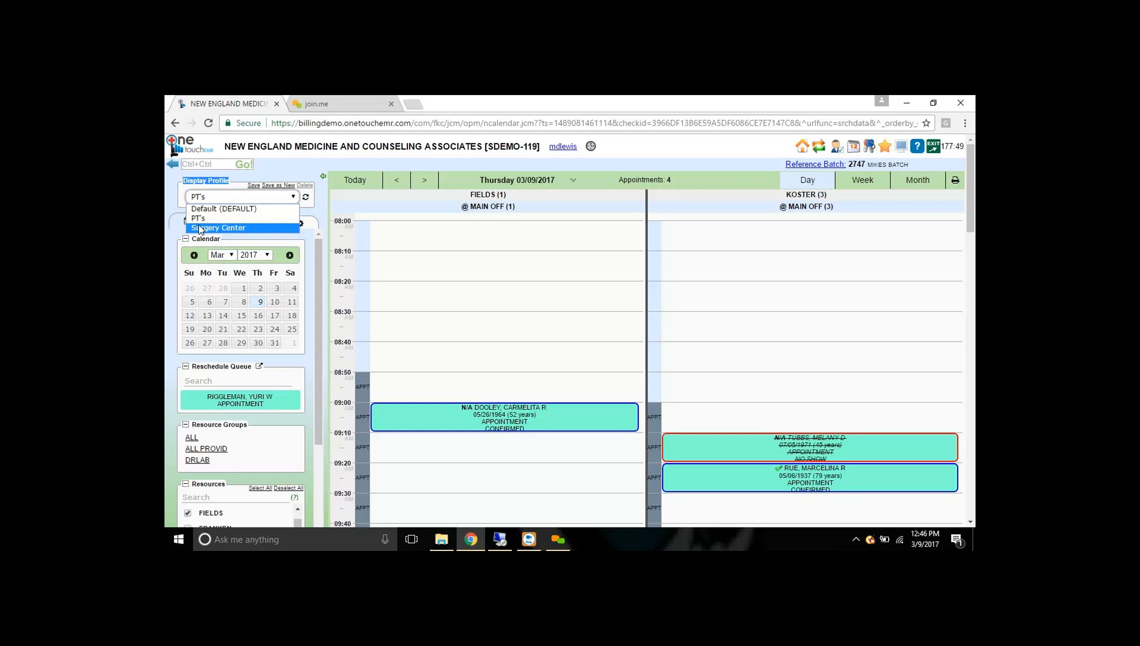
- Switch the calendar display profile to Surgery Center, then back to Default
{"action": "left_click", "coordinate": [218, 230]}
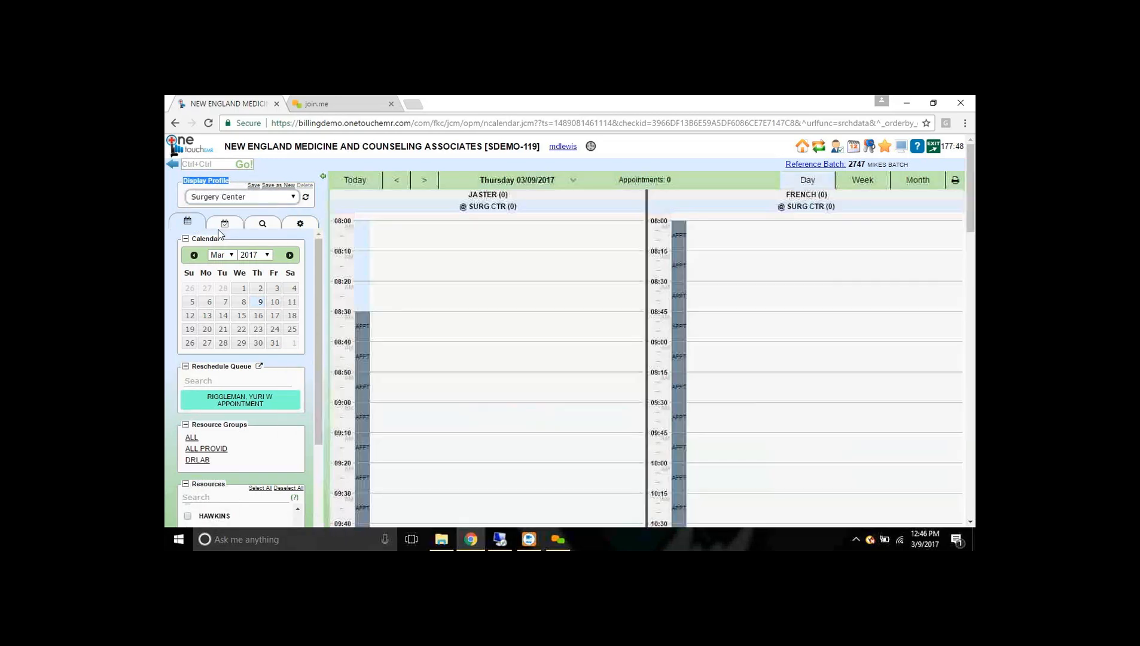
{"action": "left_click", "coordinate": [243, 199]}
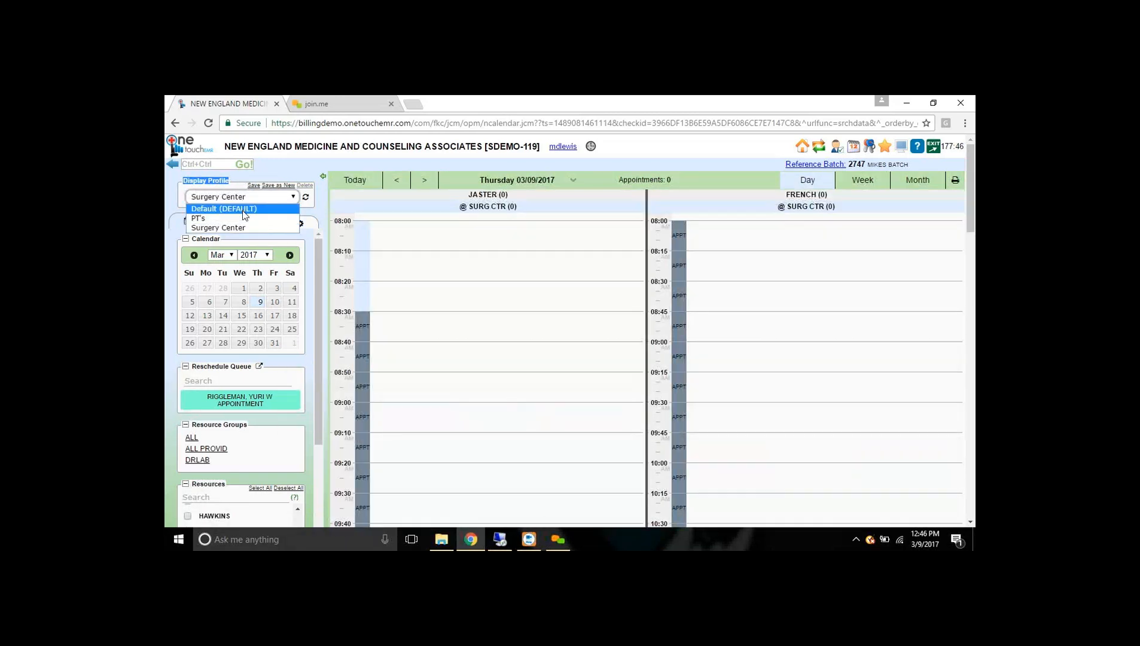
{"action": "left_click", "coordinate": [244, 211]}
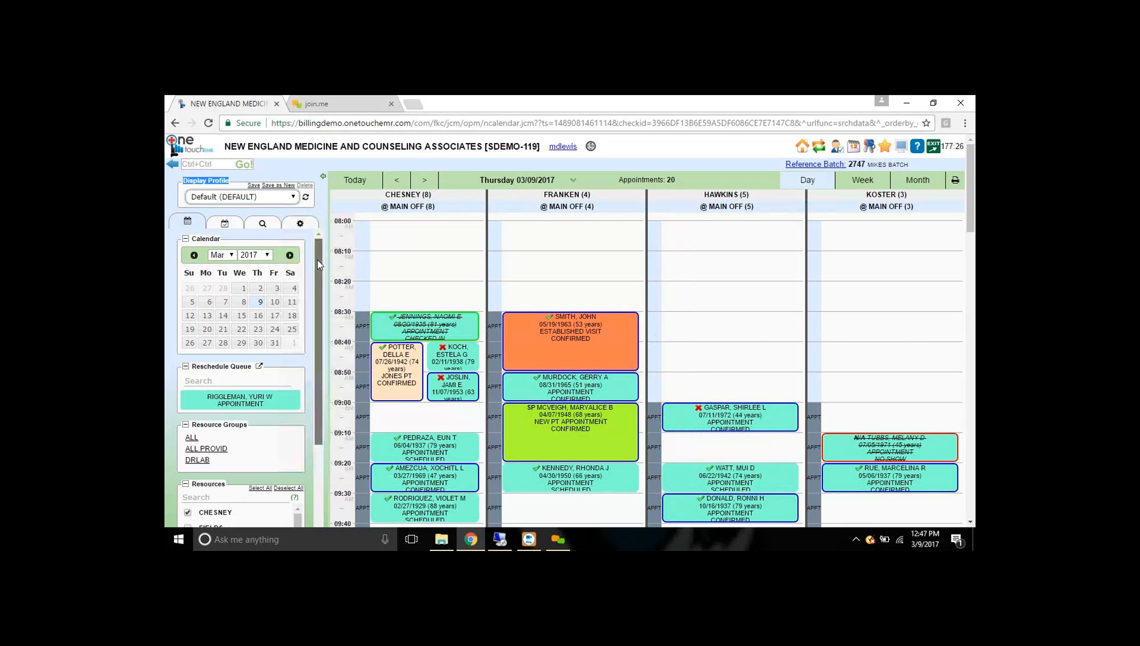
- Scroll through the sidebar and show the Checked In / Reports panel
{"action": "scroll", "coordinate": [317, 259], "scroll_direction": "down", "scroll_amount": 3}
{"action": "scroll", "coordinate": [321, 292], "scroll_direction": "up", "scroll_amount": 3}
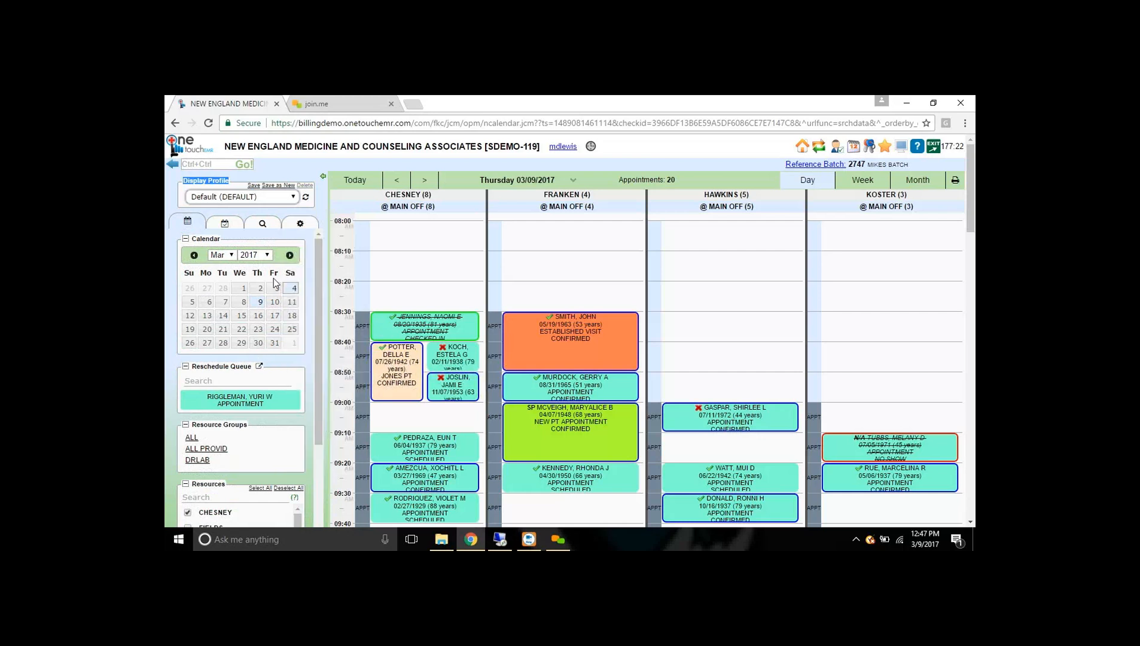
{"action": "scroll", "coordinate": [305, 395], "scroll_direction": "down", "scroll_amount": 2}
{"action": "scroll", "coordinate": [306, 397], "scroll_direction": "down", "scroll_amount": 1}
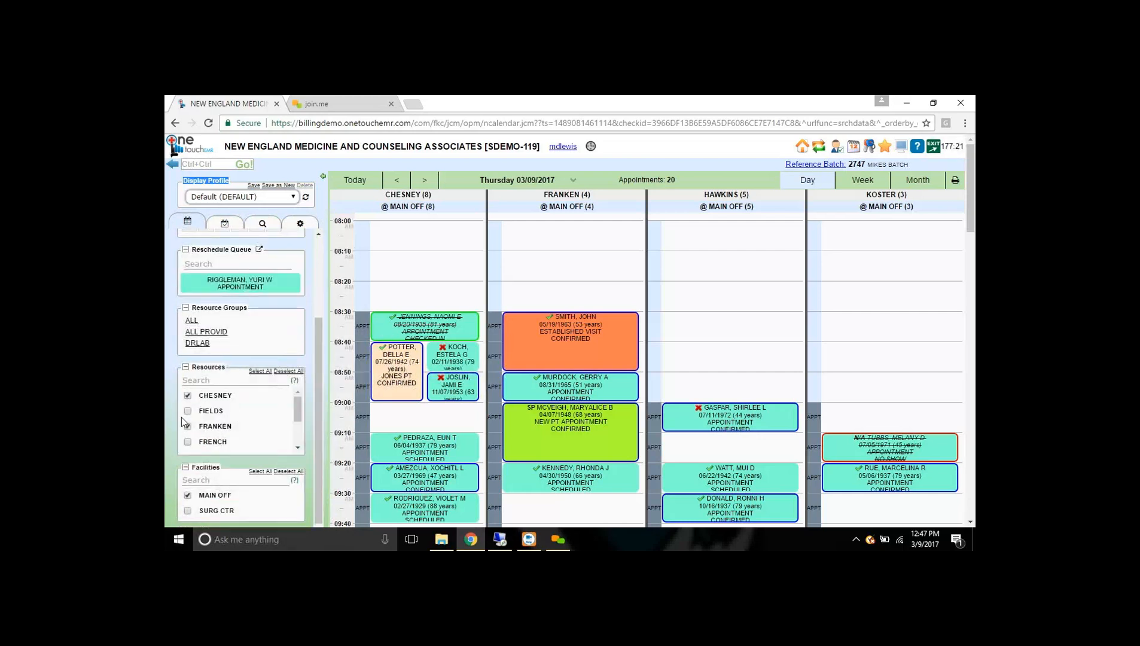
{"action": "scroll", "coordinate": [316, 417], "scroll_direction": "up", "scroll_amount": 3}
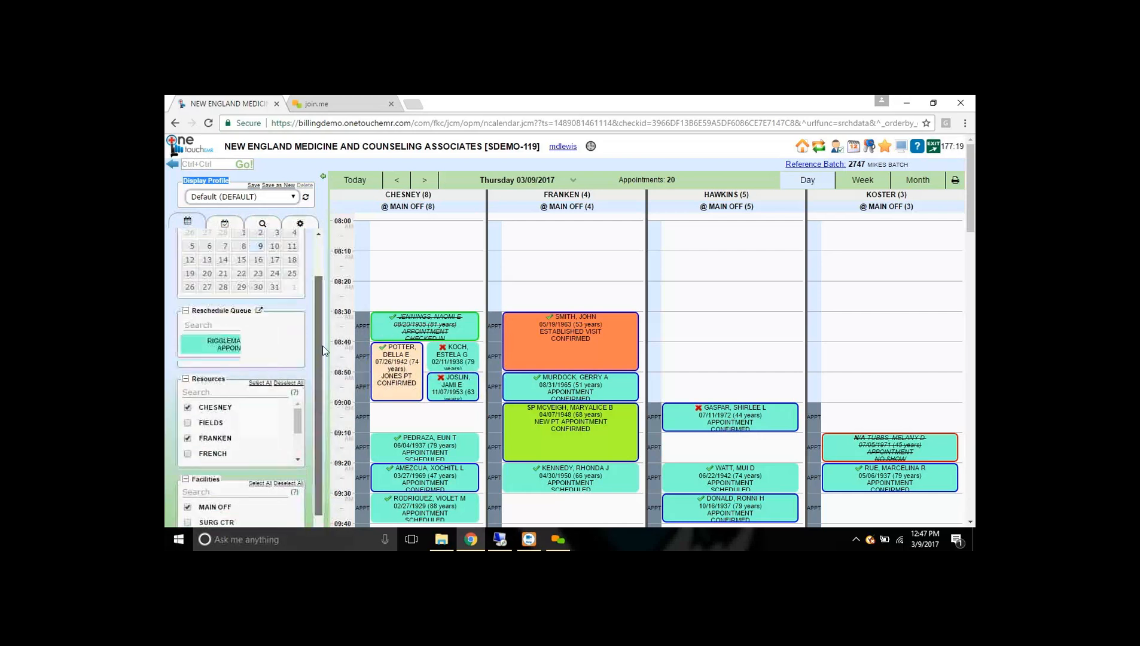
{"action": "left_click", "coordinate": [223, 223]}
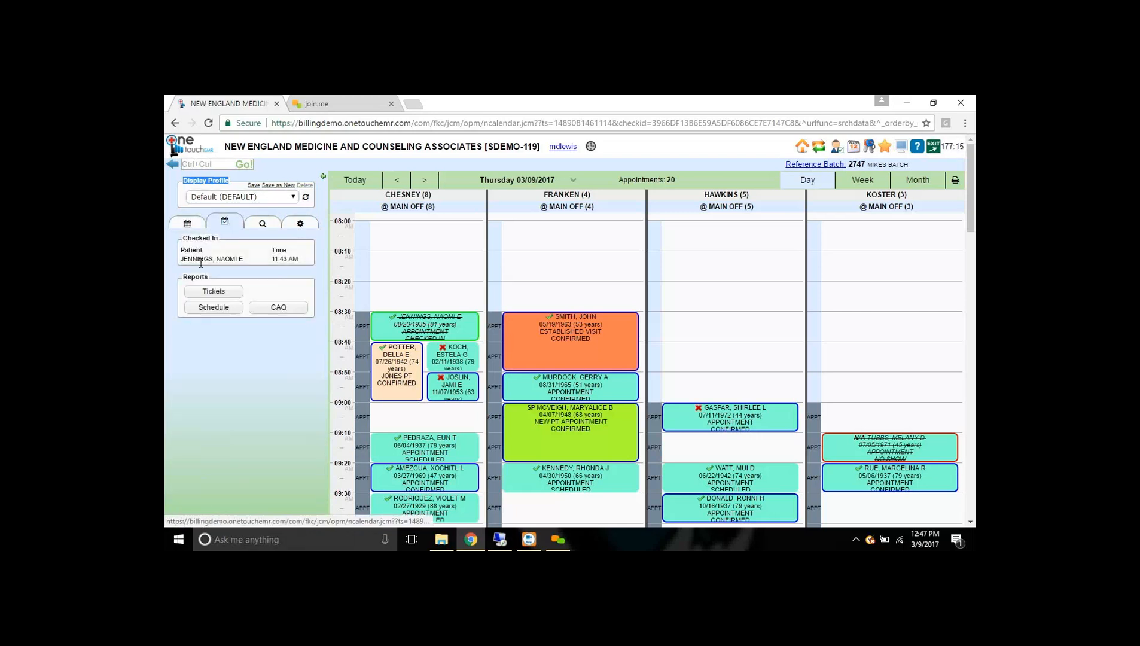
- Bring up the appointment search panel with its default 15-minute criteria
{"action": "left_click_drag", "start_coordinate": [182, 238], "coordinate": [216, 237]}
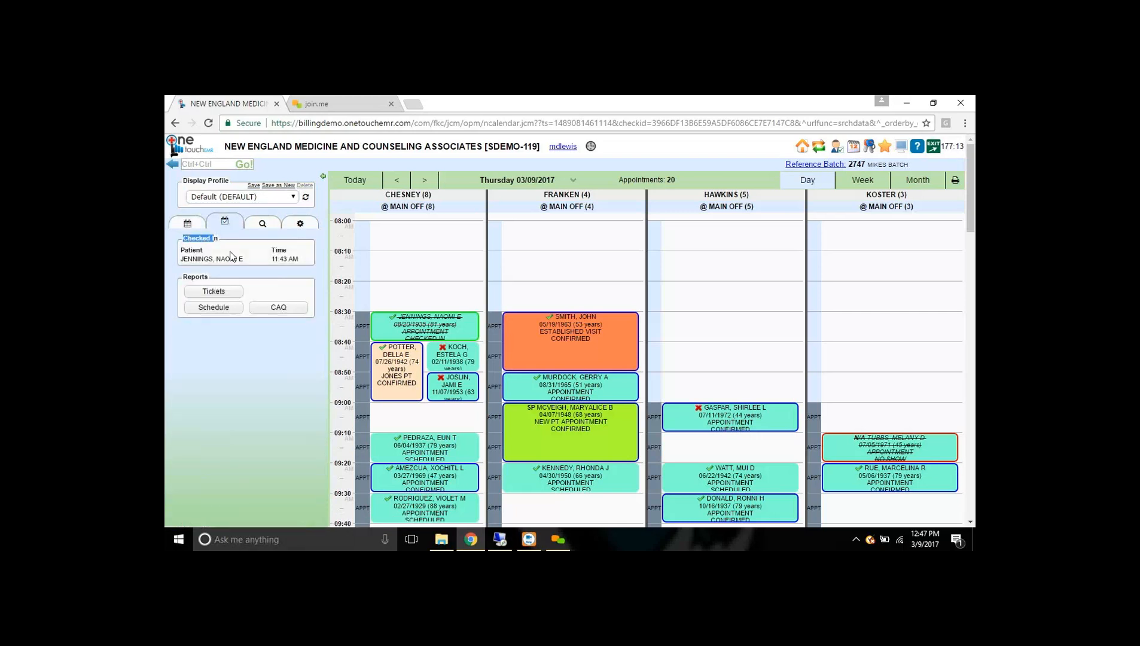
{"action": "left_click", "coordinate": [210, 252]}
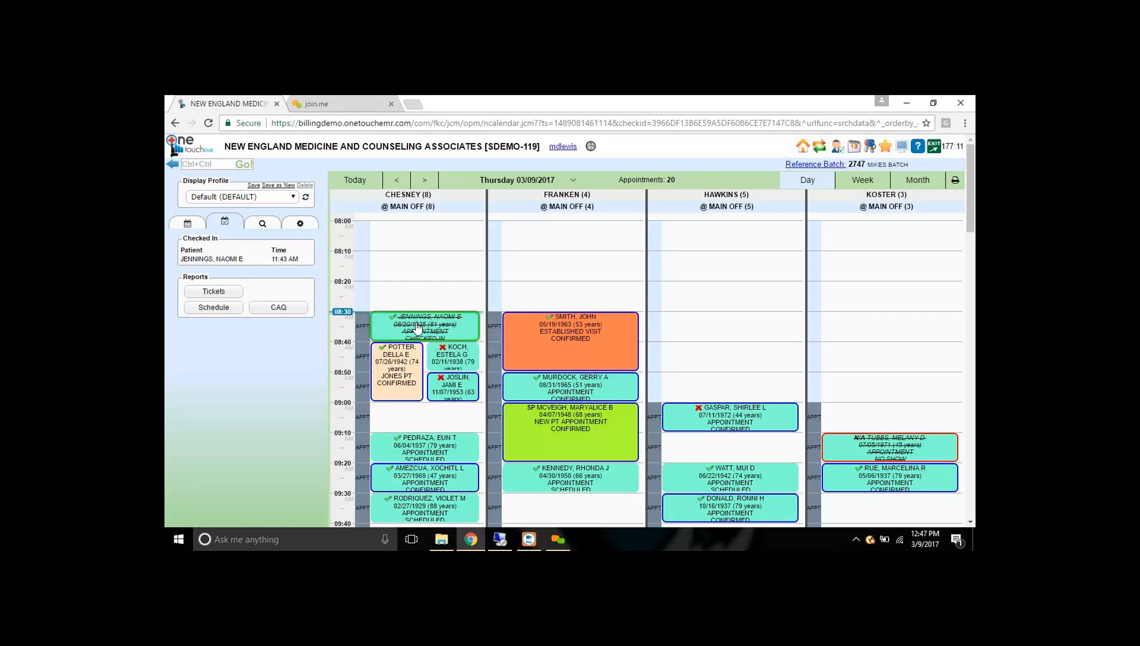
{"action": "mouse_move", "coordinate": [417, 327]}
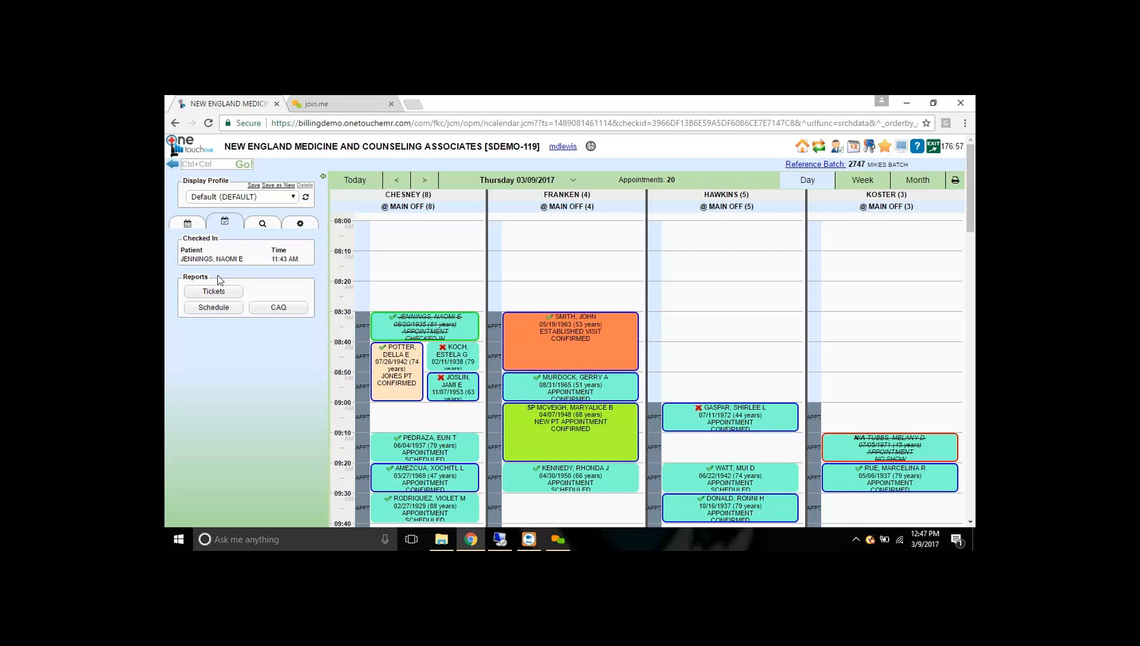
{"action": "left_click", "coordinate": [263, 225]}
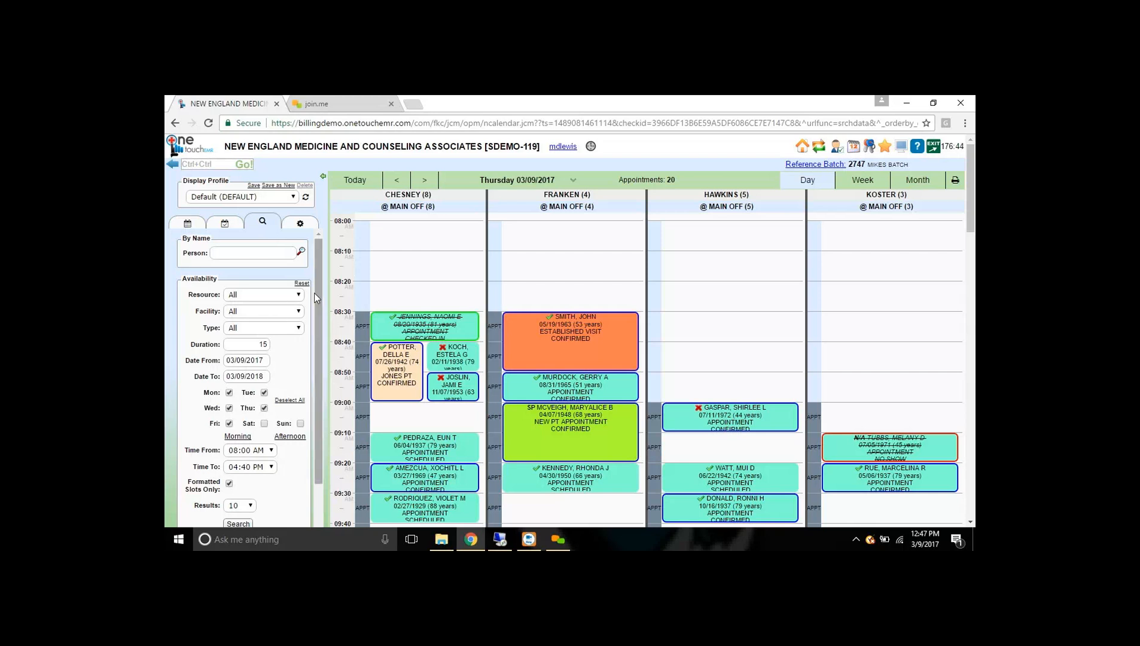
- Leave resources, facilities and appointment types set to All
{"action": "left_click_drag", "start_coordinate": [315, 290], "coordinate": [315, 307]}
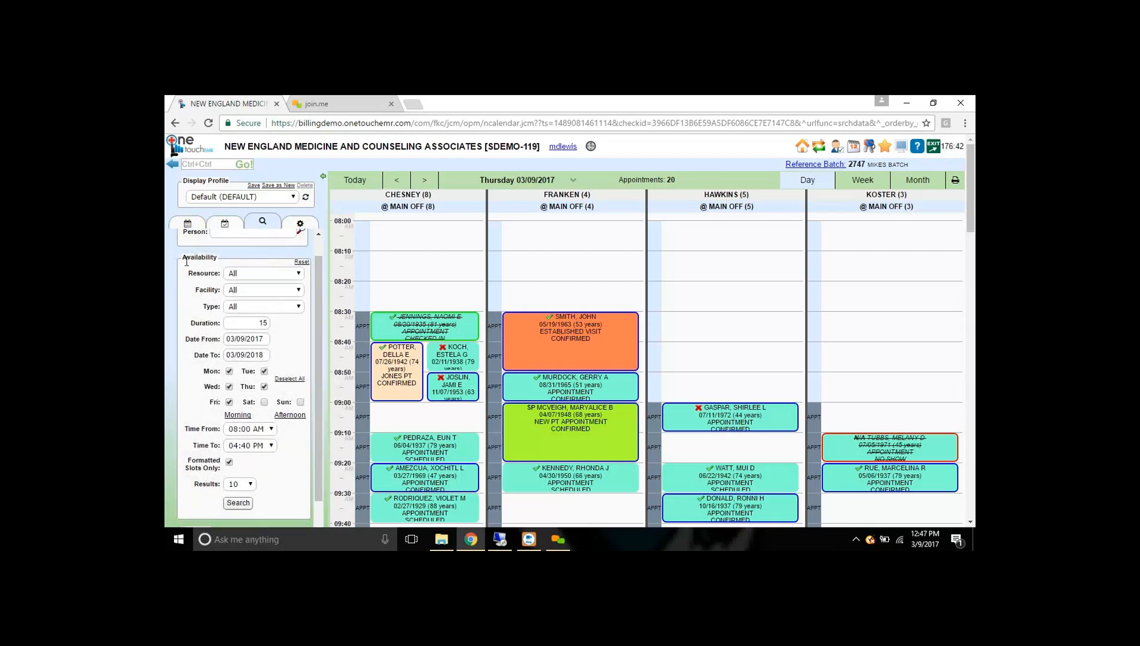
{"action": "mouse_move", "coordinate": [181, 257]}
{"action": "left_mouse_down"}
{"action": "mouse_move", "coordinate": [204, 258]}
{"action": "mouse_move", "coordinate": [187, 257]}
{"action": "left_mouse_up"}
{"action": "mouse_move", "coordinate": [585, 348]}
{"action": "left_click", "coordinate": [211, 257]}
{"action": "left_click", "coordinate": [280, 273]}
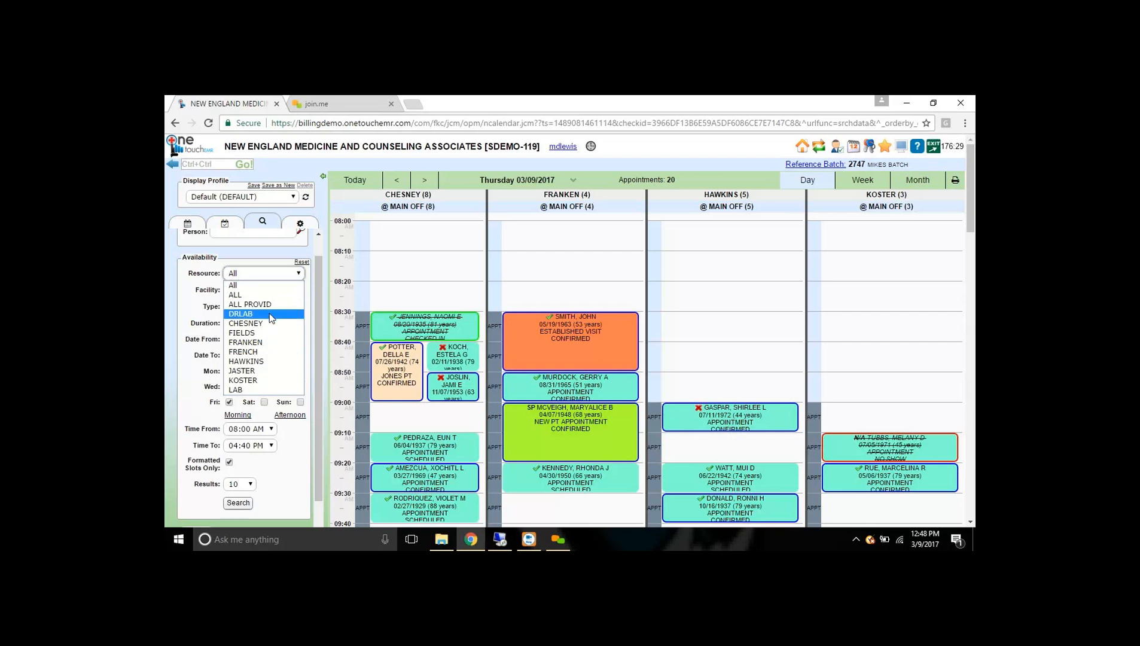
{"action": "left_click_drag", "start_coordinate": [200, 282], "coordinate": [234, 290]}
{"action": "left_click", "coordinate": [291, 290]}
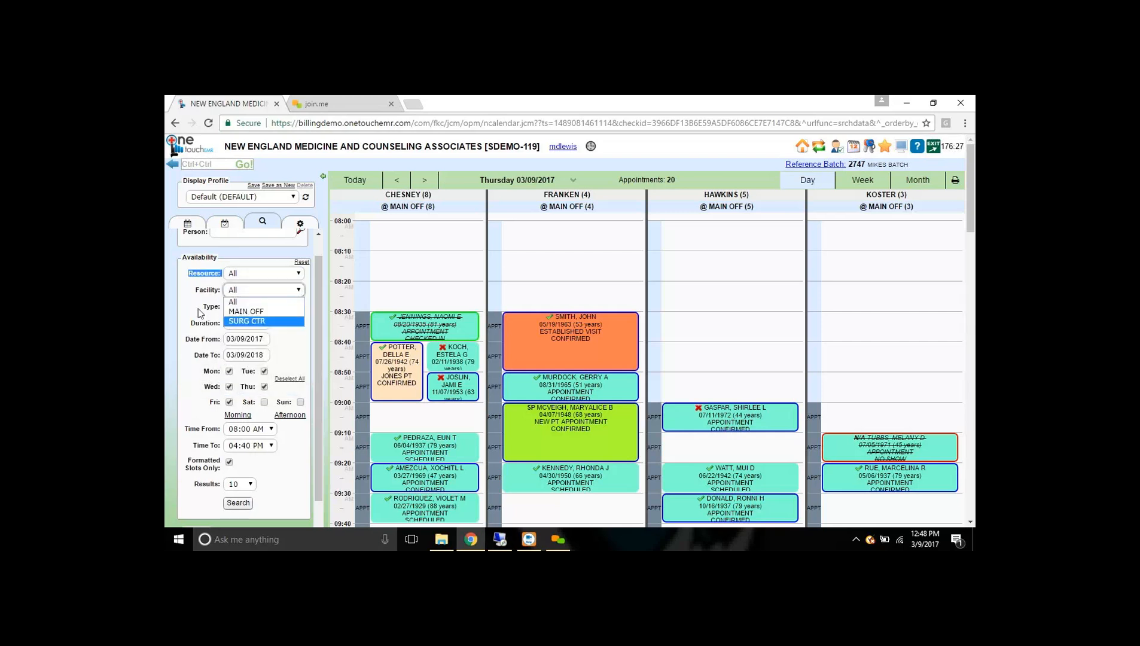
{"action": "left_click", "coordinate": [271, 307]}
{"action": "left_click", "coordinate": [270, 306]}
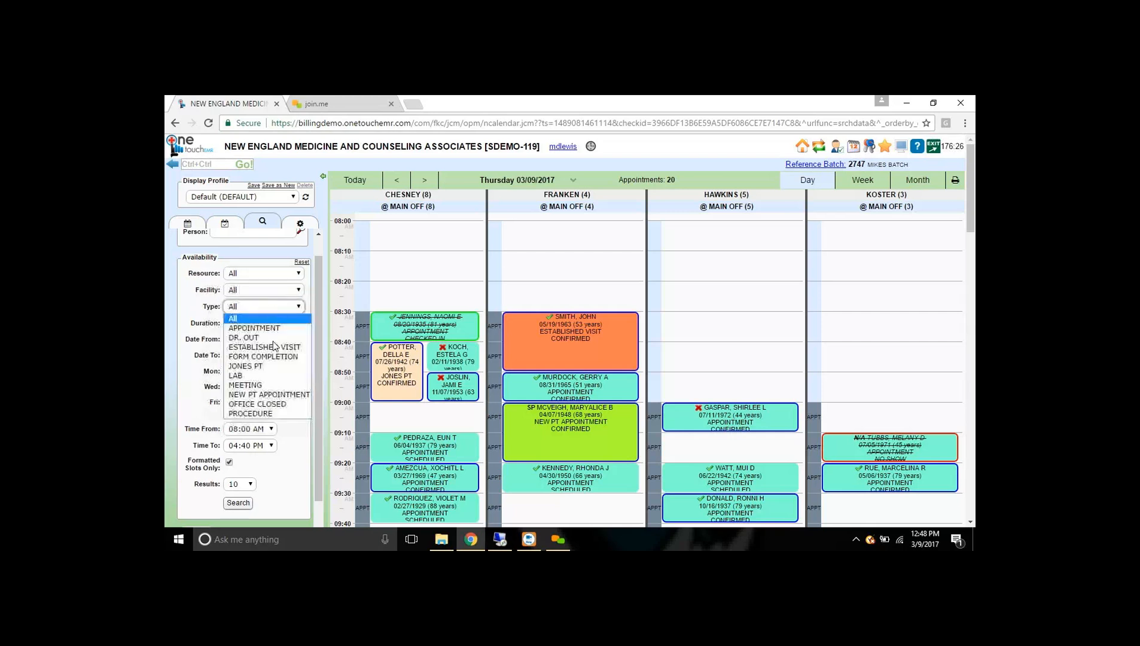
{"action": "left_click", "coordinate": [192, 308]}
- Change the search duration from 15 to 30 minutes
{"action": "left_click_drag", "start_coordinate": [231, 321], "coordinate": [284, 323]}
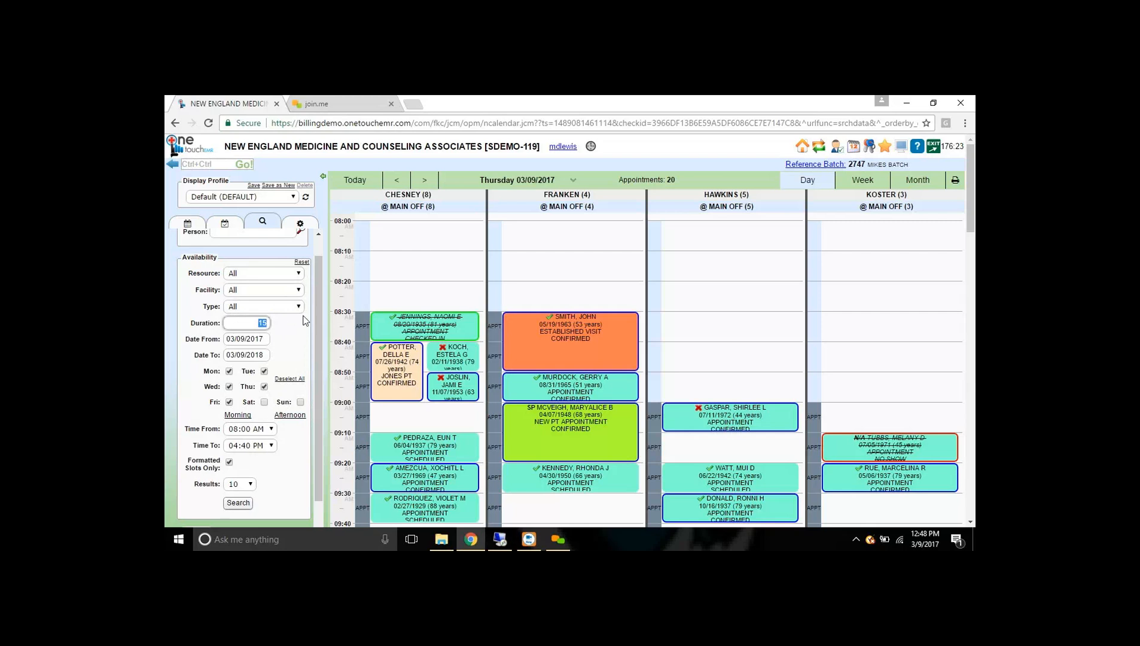
{"action": "left_click", "coordinate": [305, 319]}
{"action": "double_click", "coordinate": [252, 320]}
{"action": "type", "text": "30"}
{"action": "left_click", "coordinate": [299, 301]}
- Set the search start date to 03/23/2017 using a 't' date shortcut
{"action": "left_click", "coordinate": [271, 340]}
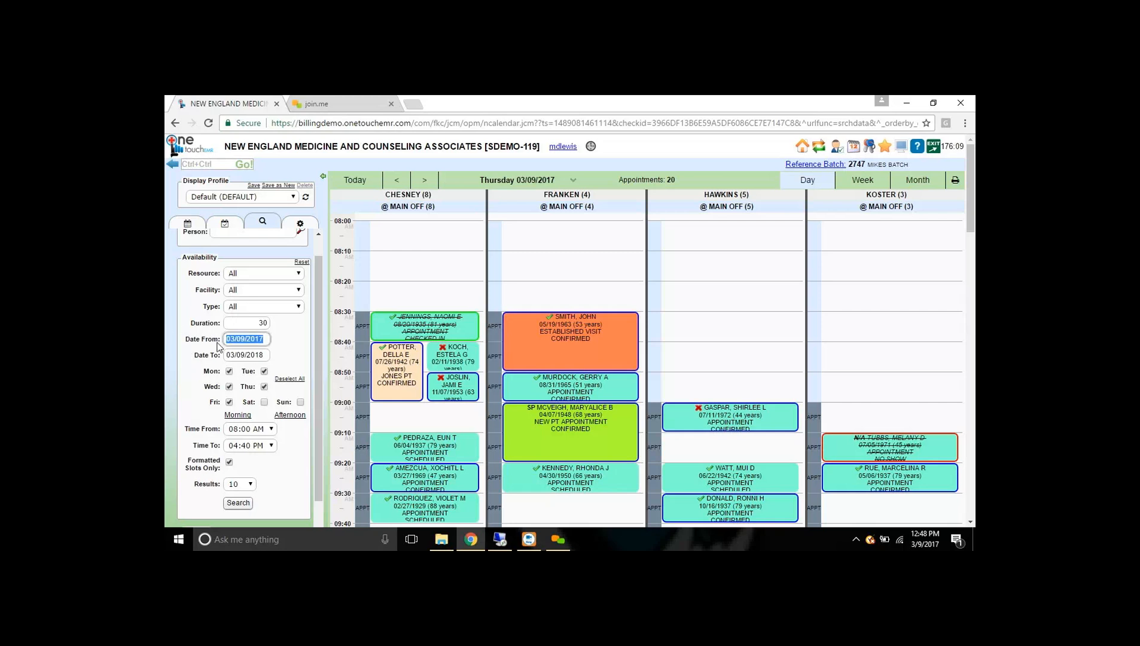
{"action": "left_click", "coordinate": [265, 337]}
{"action": "left_click_drag", "start_coordinate": [269, 336], "coordinate": [166, 336]}
{"action": "type", "text": "t+14"}
{"action": "key", "text": "Tab"}
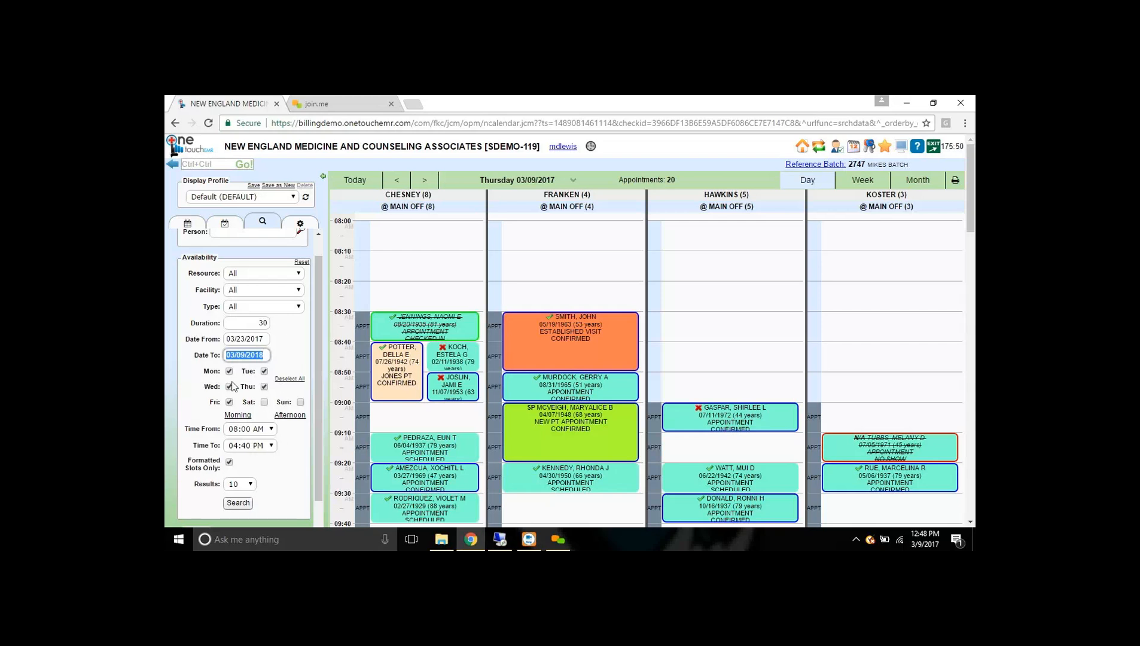
- Limit the search to Mon, Wed and Fri mornings, 08:00 AM–12:00 PM
{"action": "left_click", "coordinate": [264, 372]}
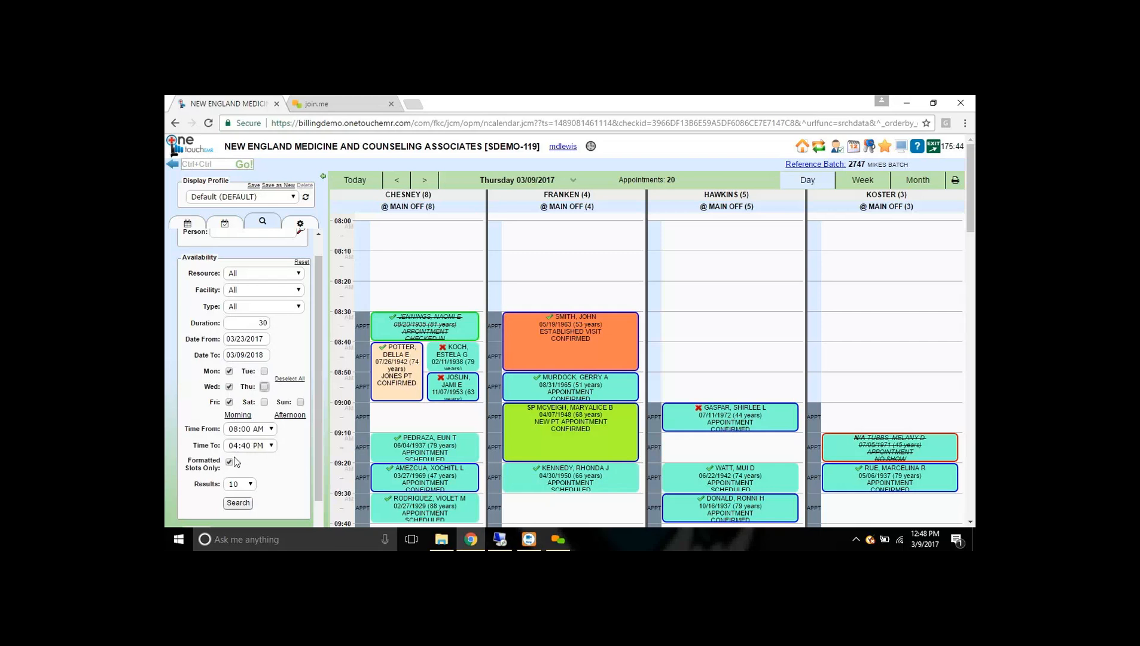
{"action": "left_click", "coordinate": [239, 417]}
{"action": "left_click", "coordinate": [247, 485]}
- Run the search for 10 results, review the open CHESNEY slots, and close them
{"action": "left_click", "coordinate": [247, 450]}
{"action": "left_click", "coordinate": [238, 502]}
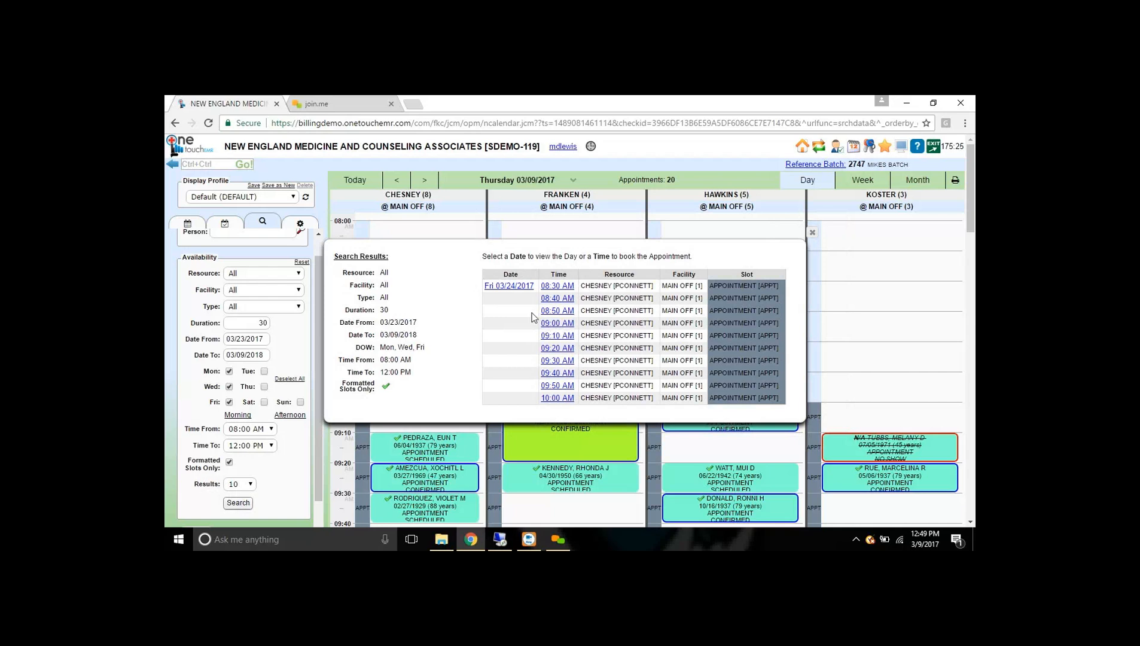
{"action": "left_click", "coordinate": [812, 233]}
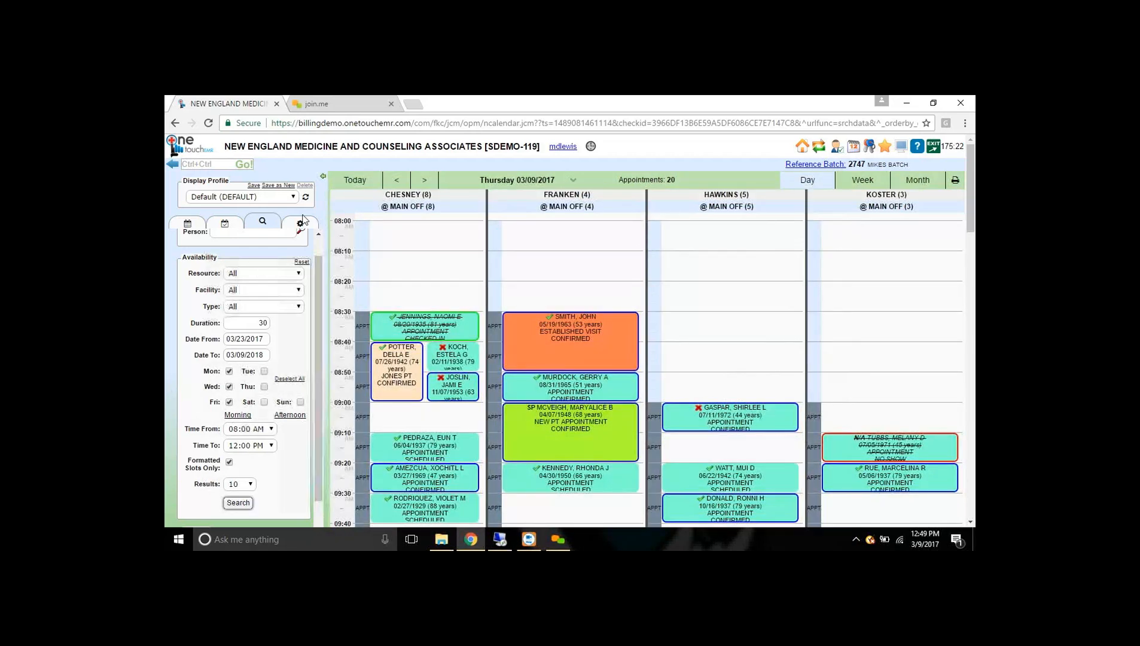
{"action": "left_click", "coordinate": [301, 222]}
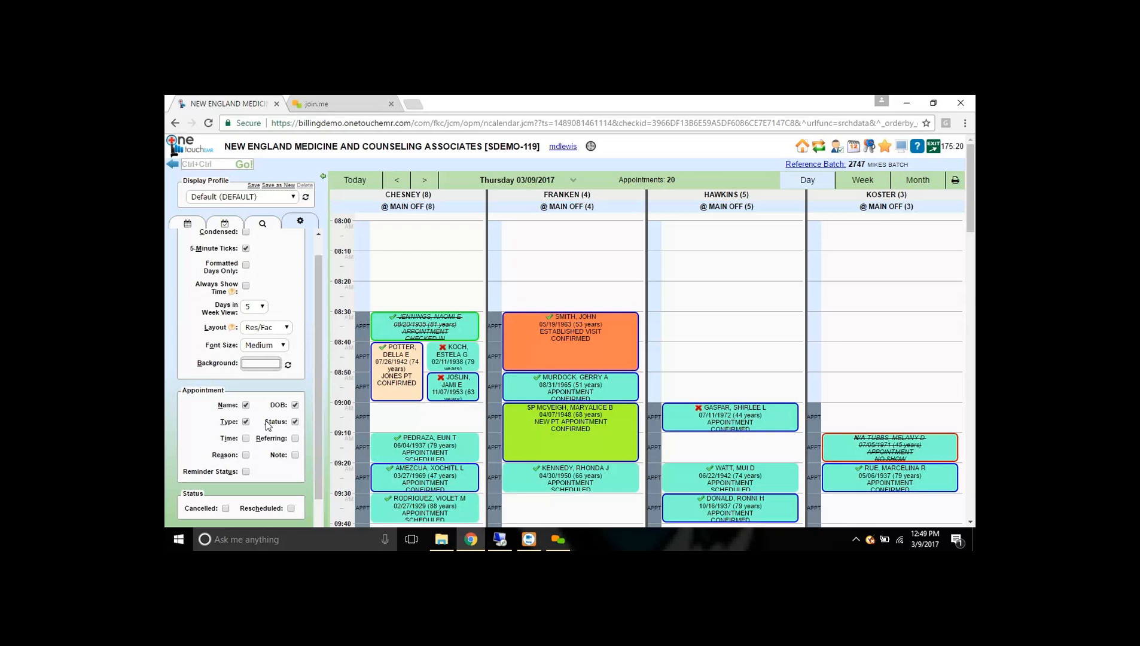
- Dismiss a stray appointment dialog and turn on Always Show Time
{"action": "scroll", "coordinate": [266, 298], "scroll_direction": "up", "scroll_amount": 2}
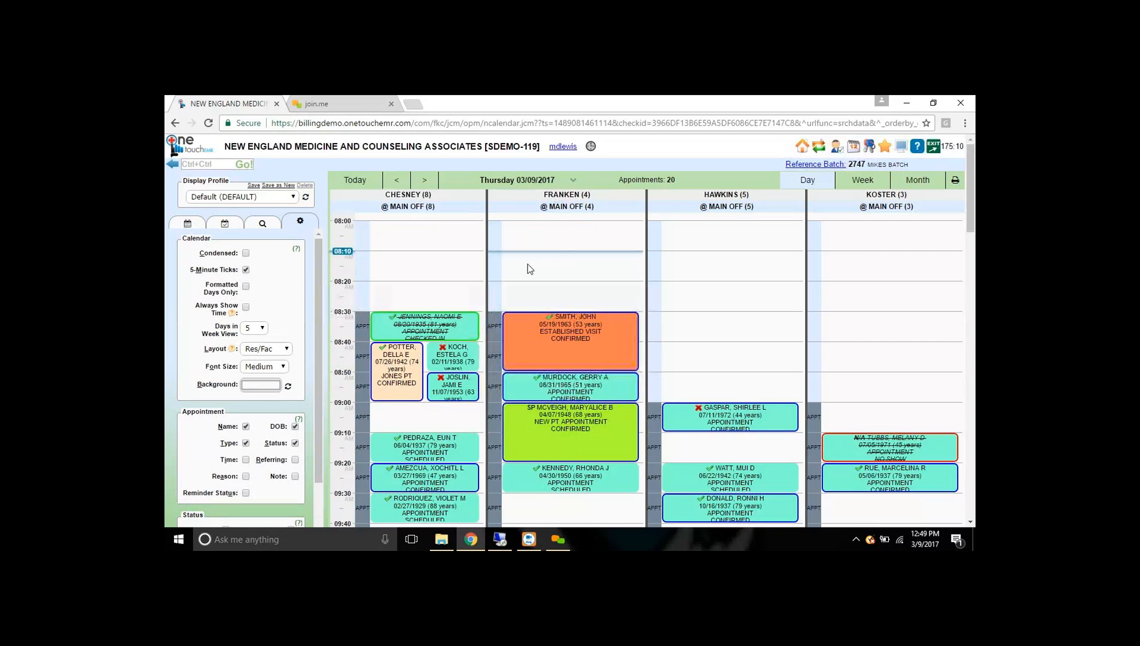
{"action": "left_click", "coordinate": [501, 404]}
{"action": "left_click", "coordinate": [804, 166]}
{"action": "left_click", "coordinate": [246, 306]}
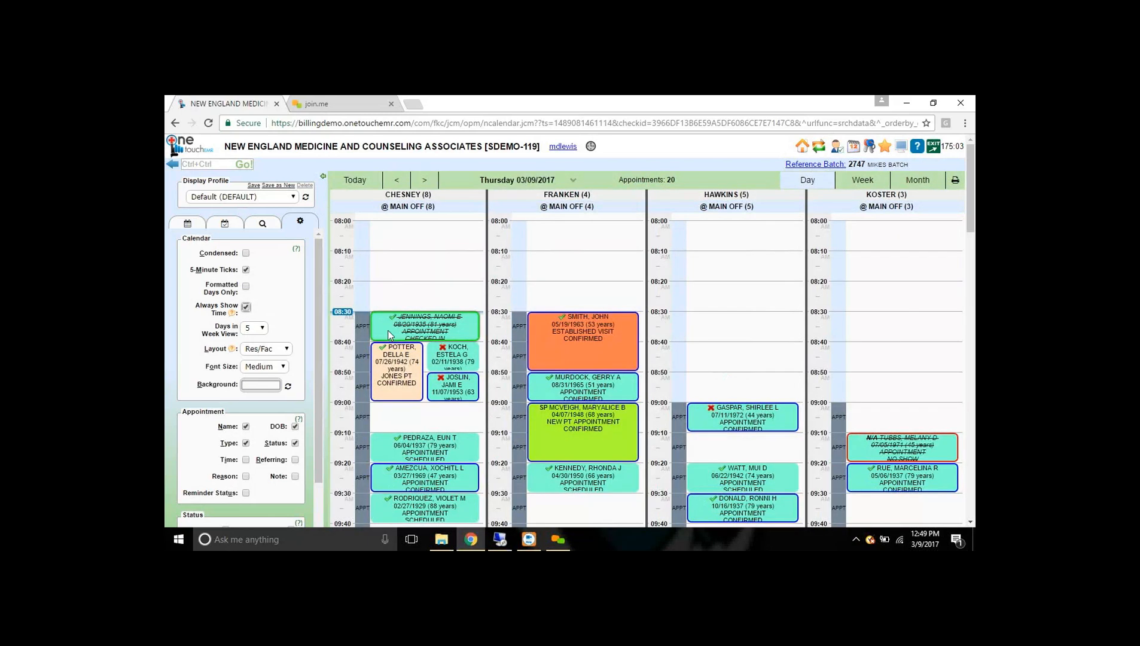
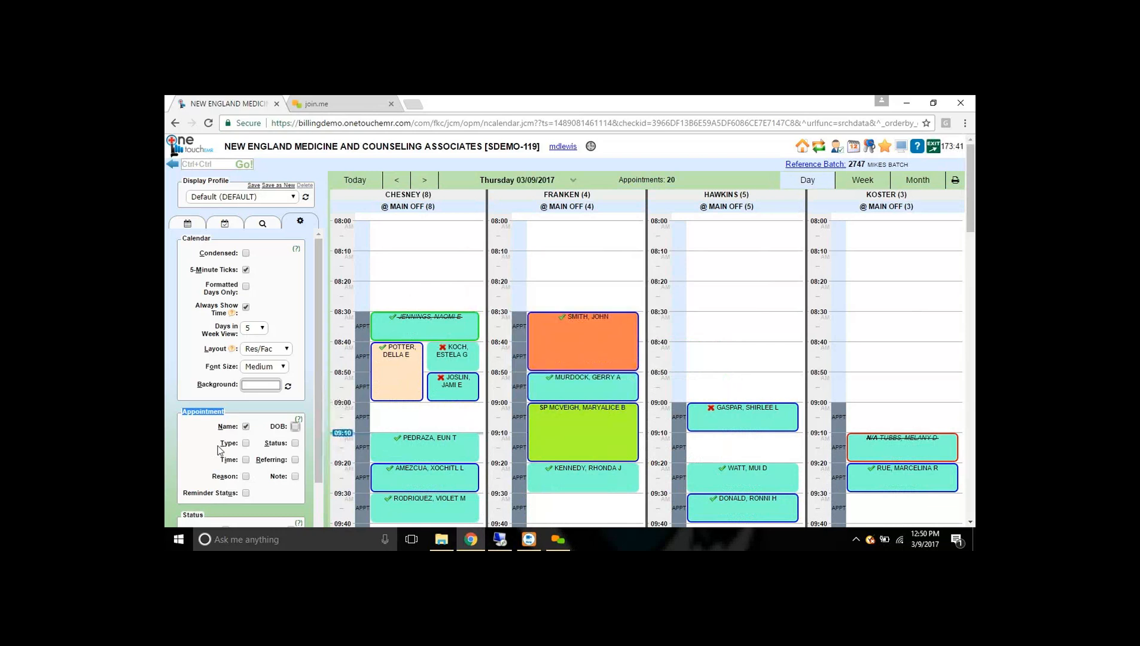
- Tick DOB and Status so appointment blocks show birth date, age and status
{"action": "left_click", "coordinate": [295, 426]}
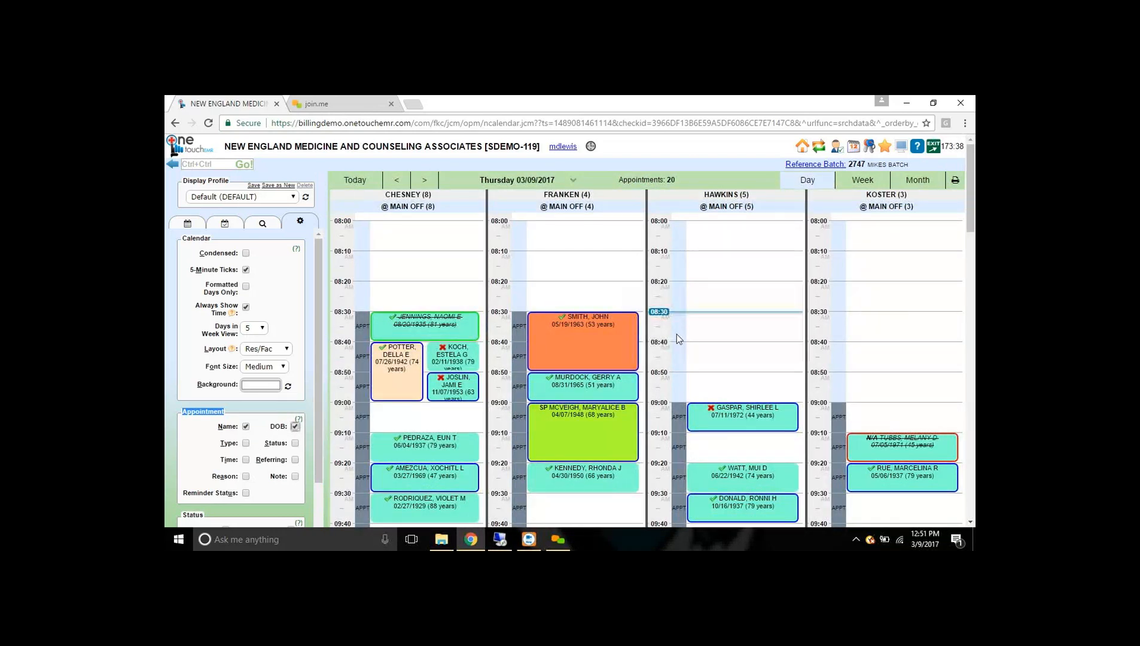
{"action": "left_click", "coordinate": [295, 443]}
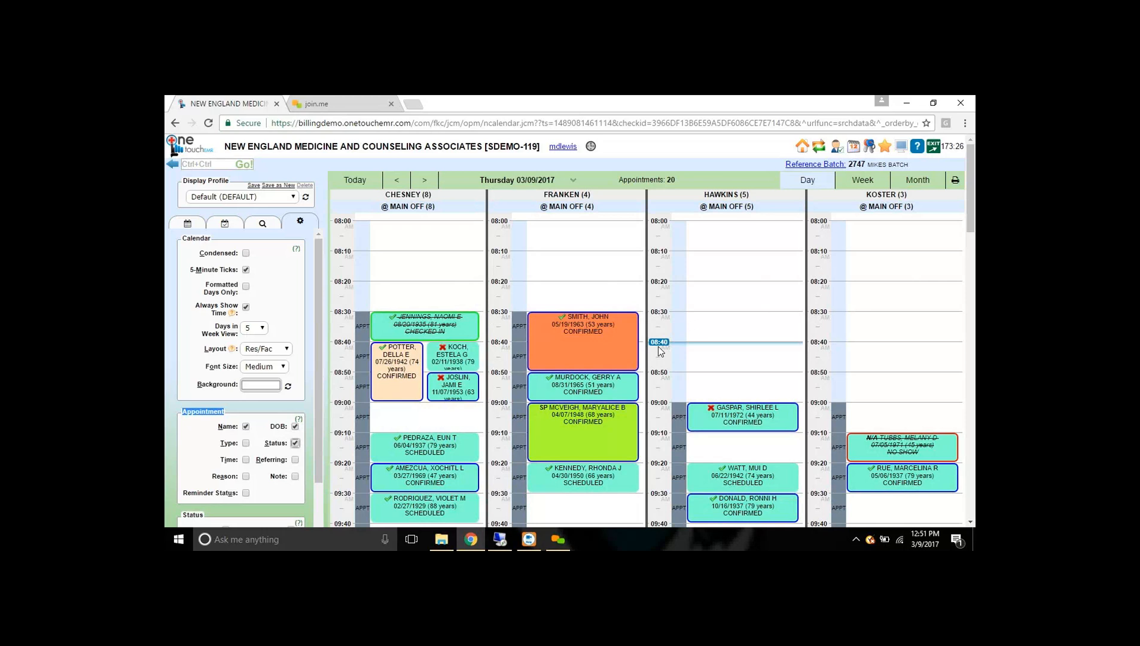
- Start an 08:30 appointment and search Person Records by the patient's surname
{"action": "left_click", "coordinate": [731, 326]}
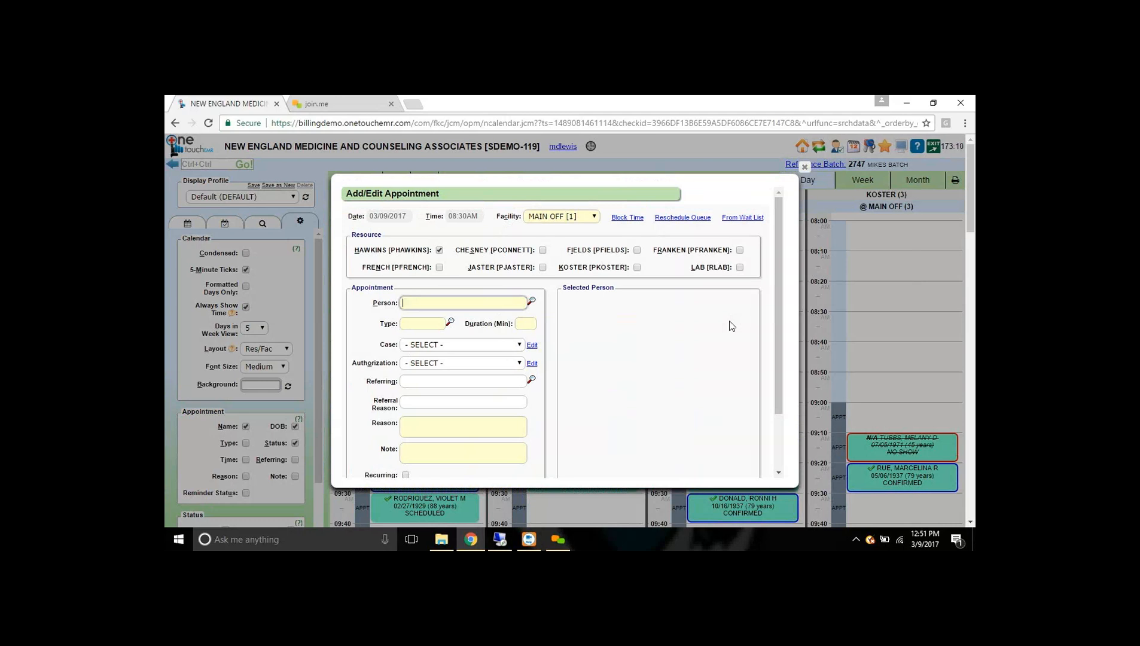
{"action": "type", "text": "smith"}
{"action": "key", "text": "Return"}
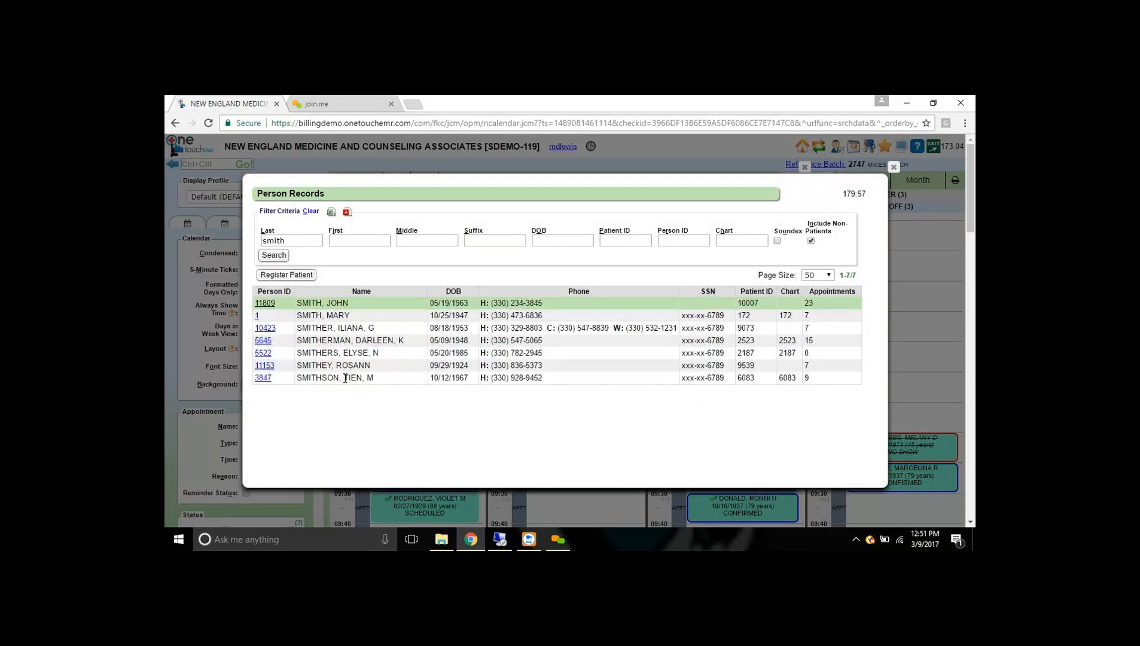
- Open a blank New Patient form and its Program Properties Toolbox of mandatory fields
{"action": "left_click", "coordinate": [293, 275]}
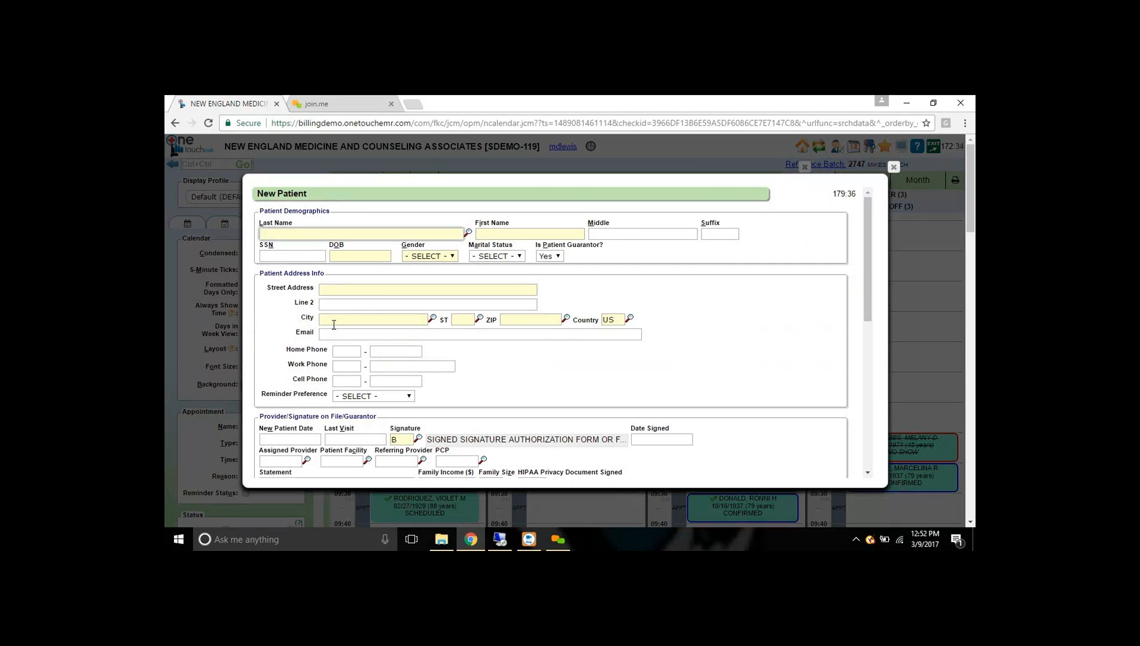
{"action": "scroll", "coordinate": [333, 347], "scroll_direction": "down", "scroll_amount": 3}
{"action": "scroll", "coordinate": [333, 356], "scroll_direction": "down", "scroll_amount": 3}
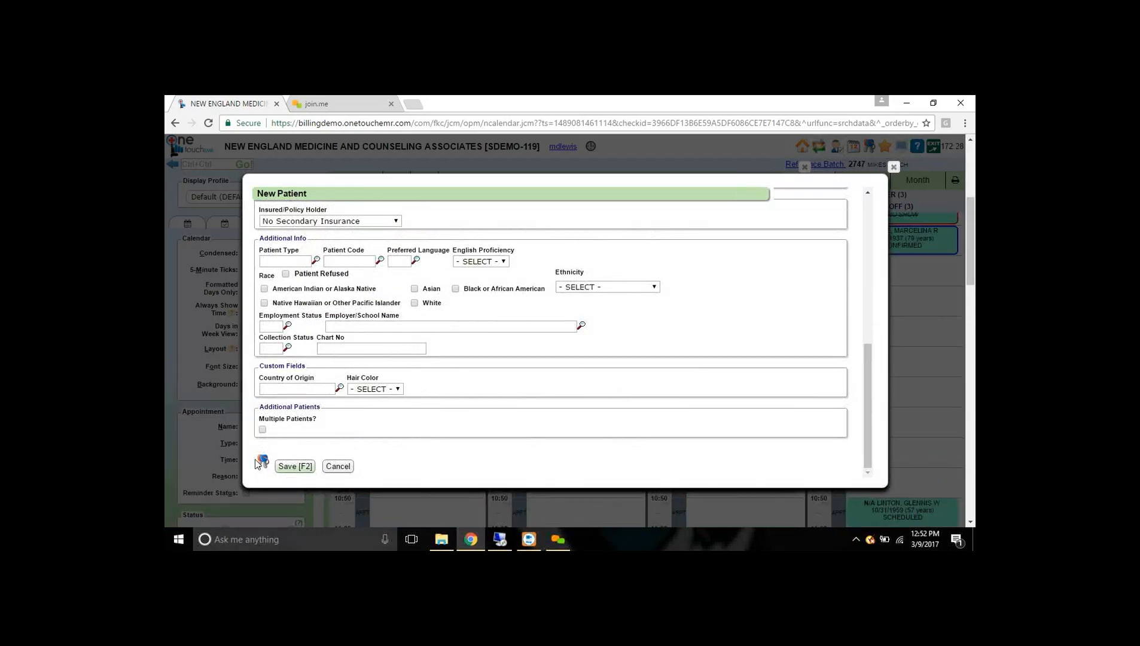
{"action": "left_click", "coordinate": [263, 461]}
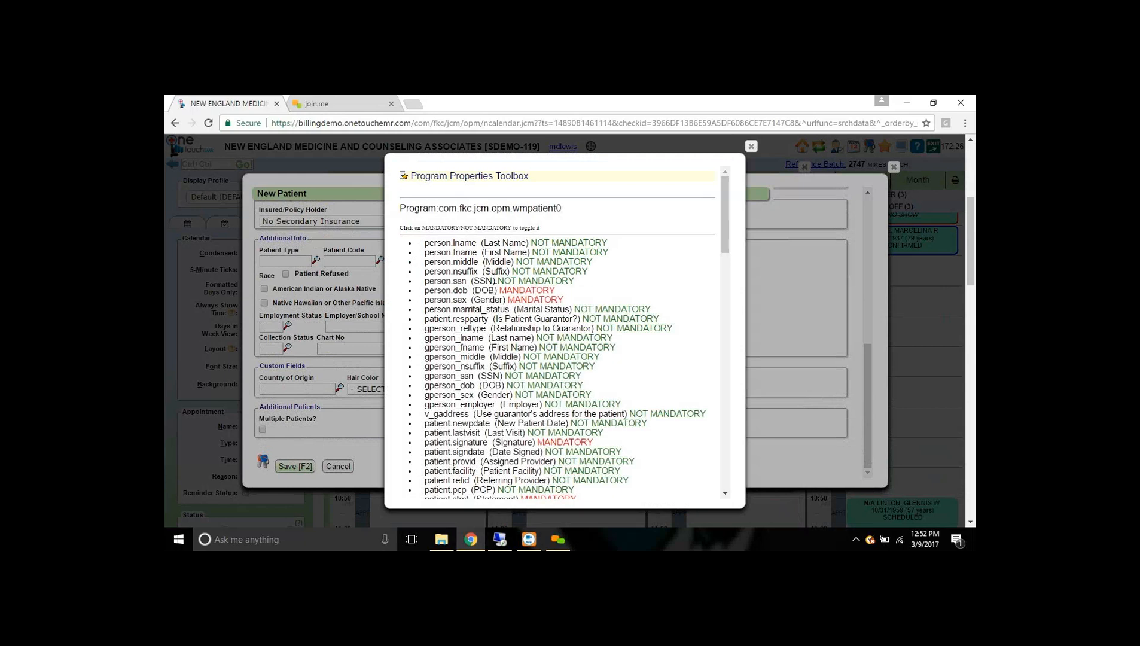
- Make fname, lname and marital_status MANDATORY, then close the toolbox and New Patient form
{"action": "left_click", "coordinate": [569, 252]}
{"action": "left_click", "coordinate": [569, 243]}
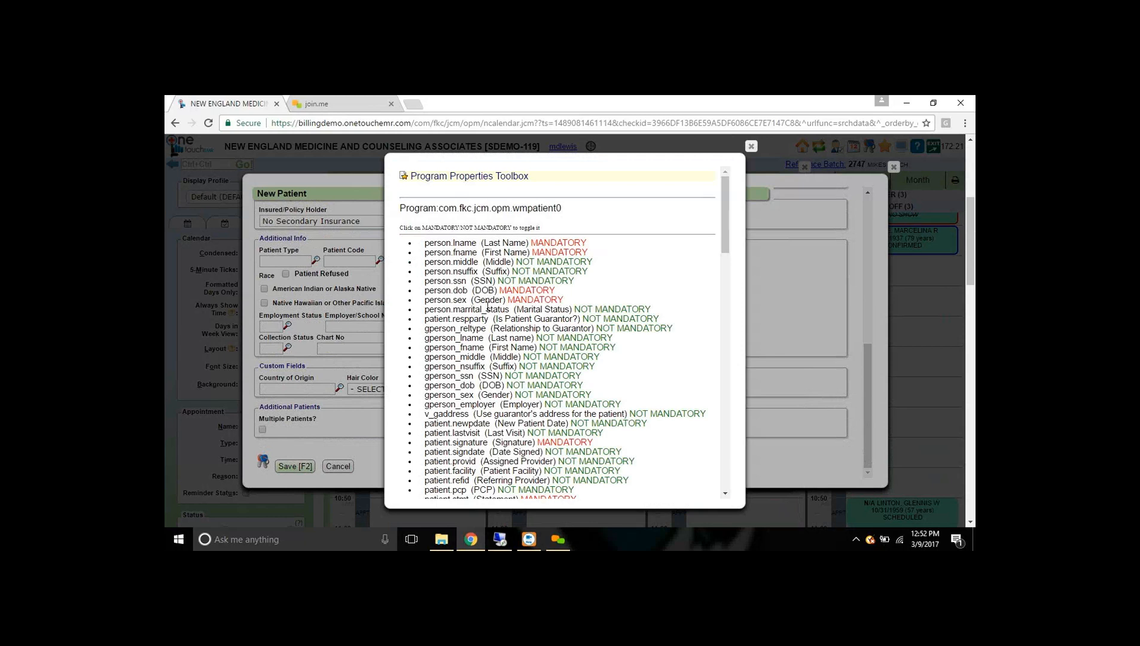
{"action": "left_click", "coordinate": [611, 308]}
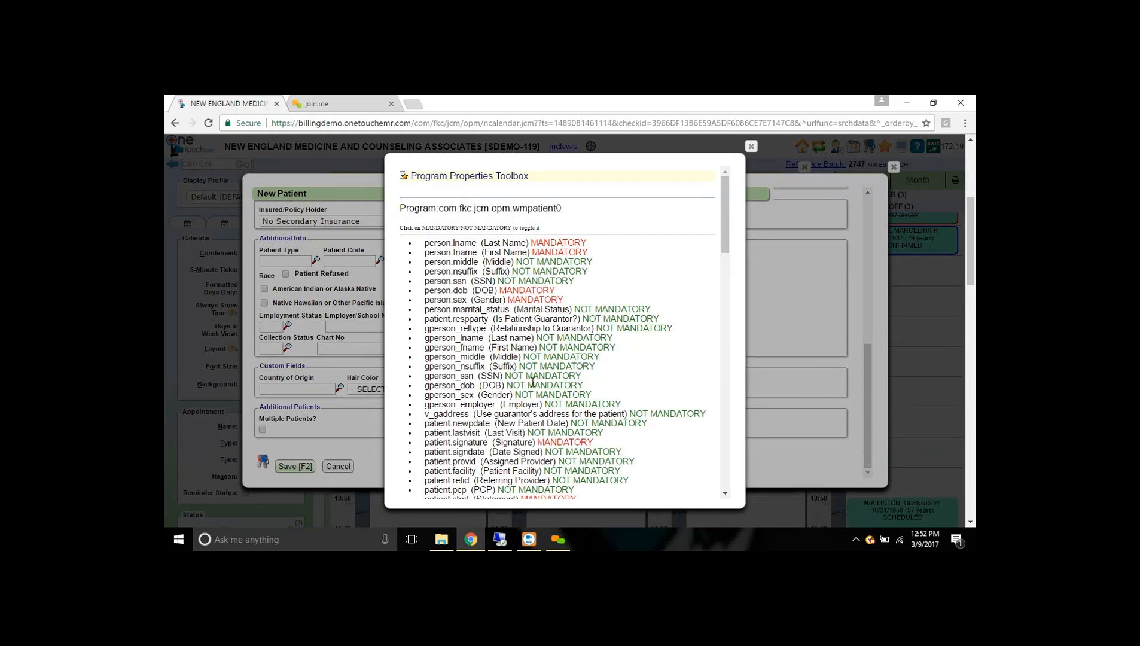
{"action": "left_click", "coordinate": [752, 146]}
{"action": "left_click", "coordinate": [893, 167]}
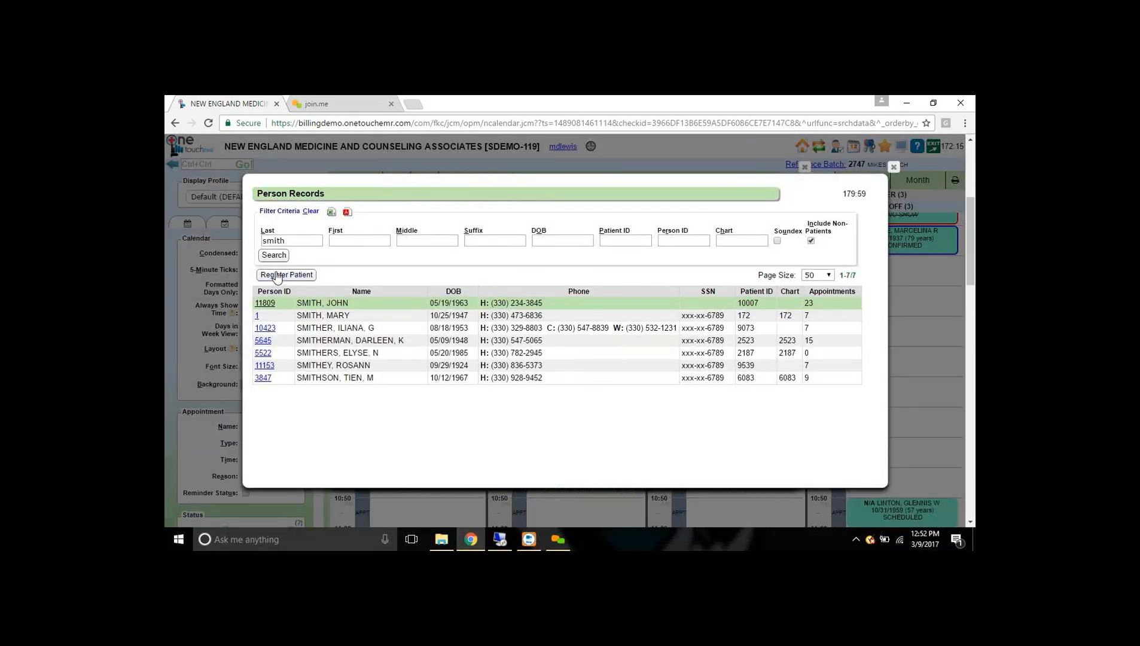
{"action": "left_click", "coordinate": [287, 274]}
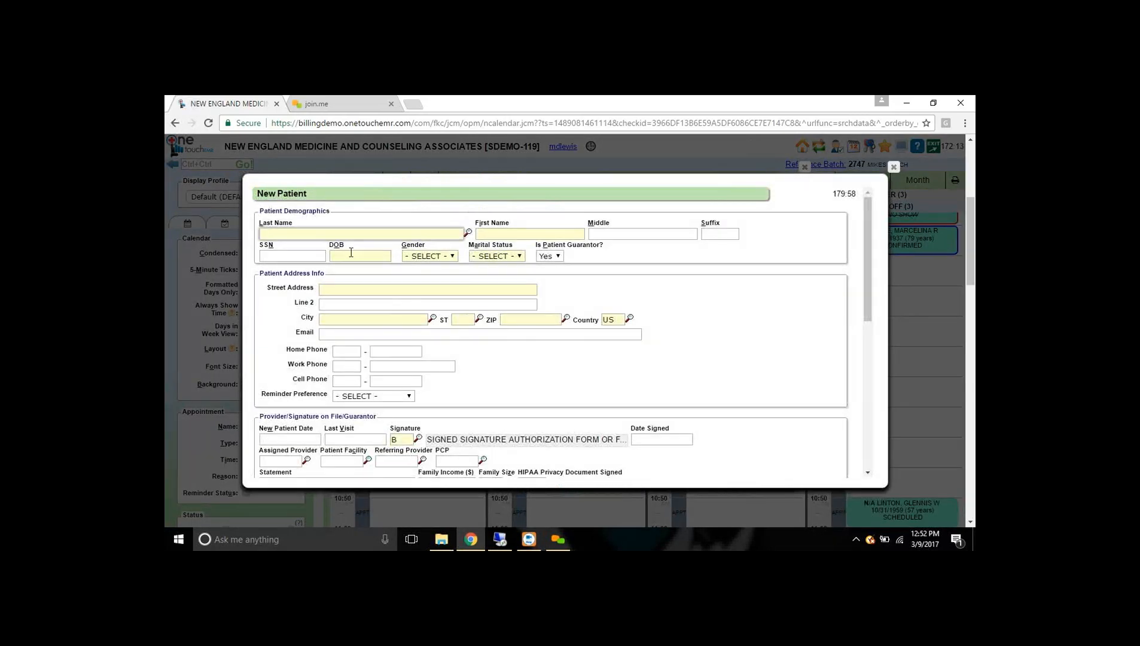
{"action": "left_click", "coordinate": [533, 235]}
{"action": "left_click", "coordinate": [495, 257]}
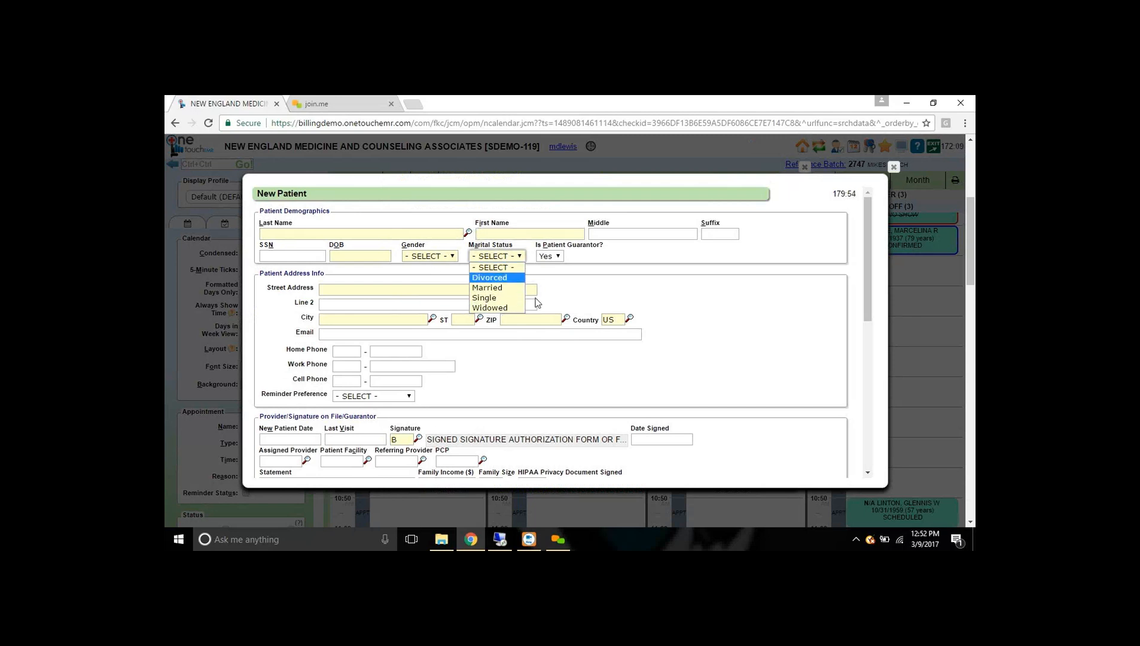
{"action": "left_click", "coordinate": [697, 270]}
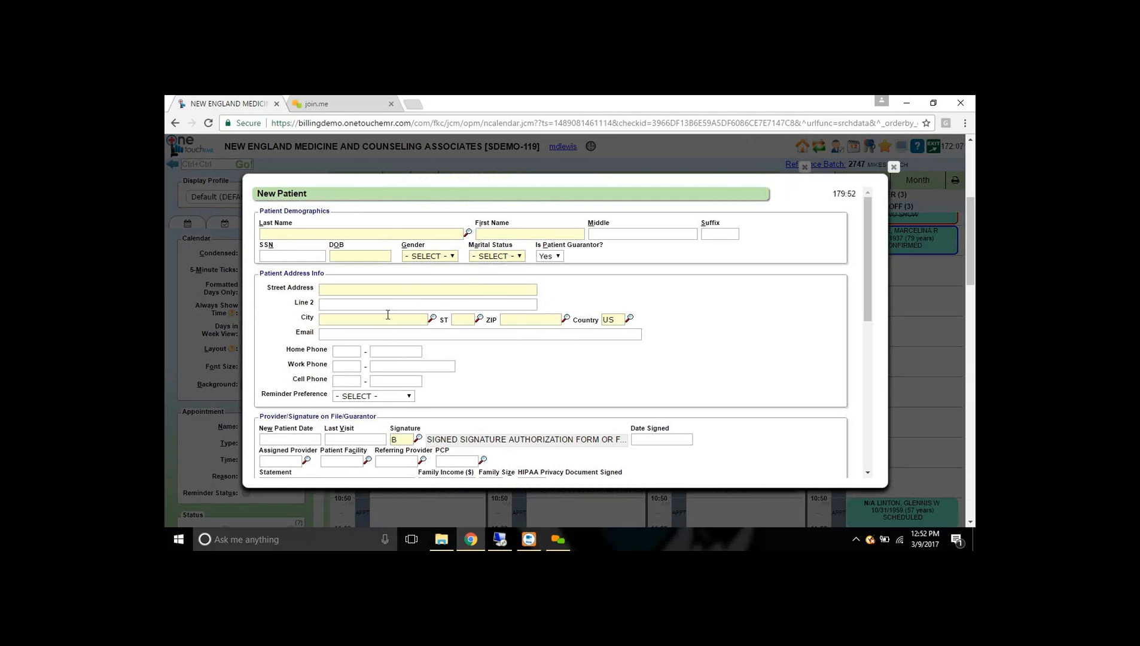
{"action": "left_click", "coordinate": [326, 234]}
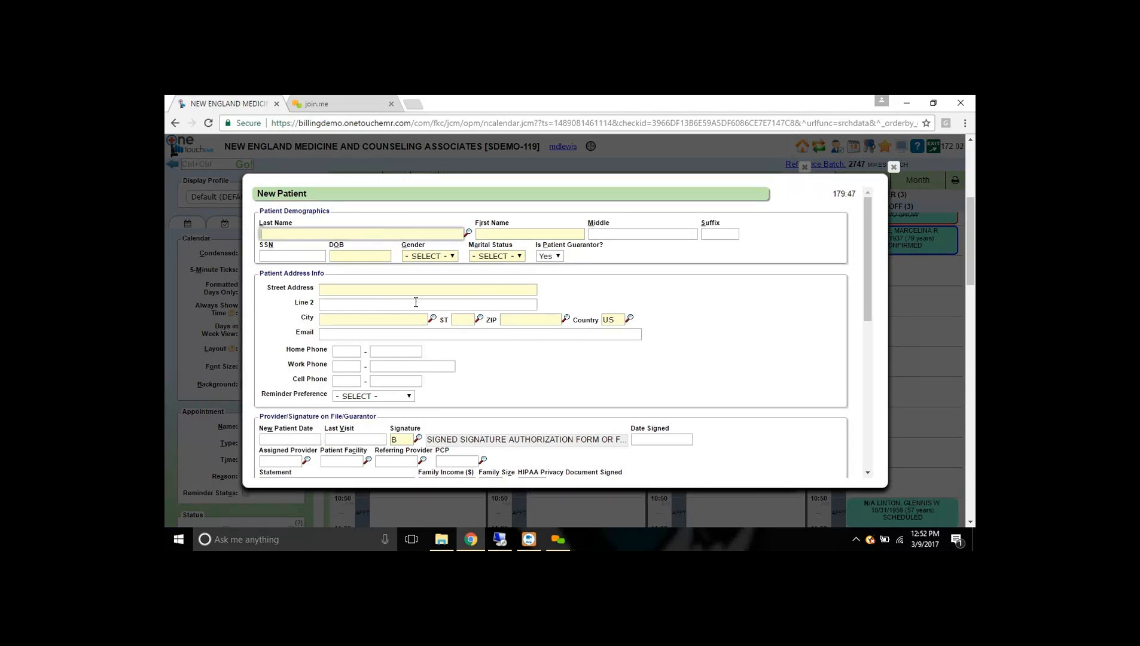
{"action": "scroll", "coordinate": [512, 361], "scroll_direction": "down", "scroll_amount": 3}
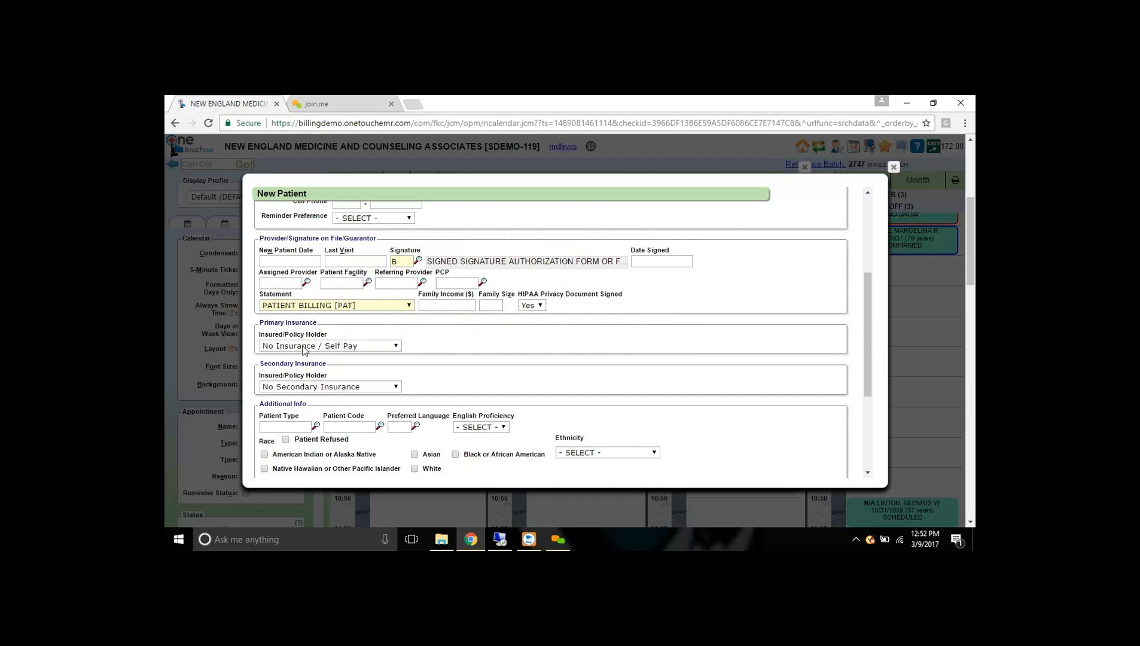
{"action": "left_click", "coordinate": [317, 346]}
{"action": "left_click", "coordinate": [306, 357]}
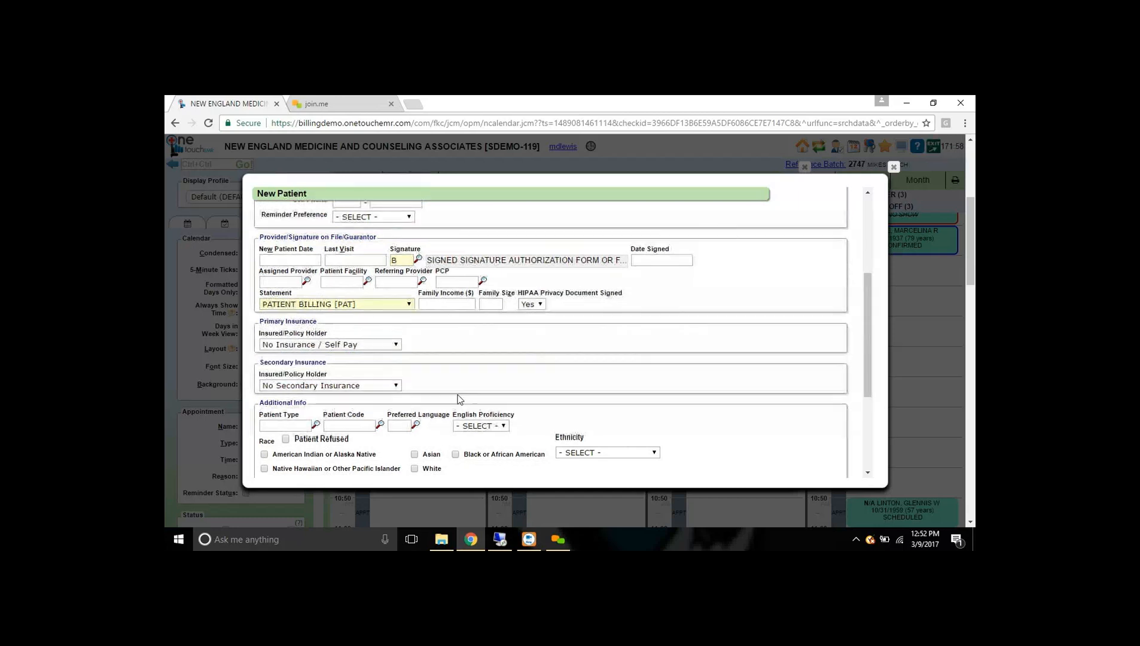
{"action": "scroll", "coordinate": [405, 422], "scroll_direction": "down", "scroll_amount": 1}
{"action": "scroll", "coordinate": [405, 422], "scroll_direction": "down", "scroll_amount": 1}
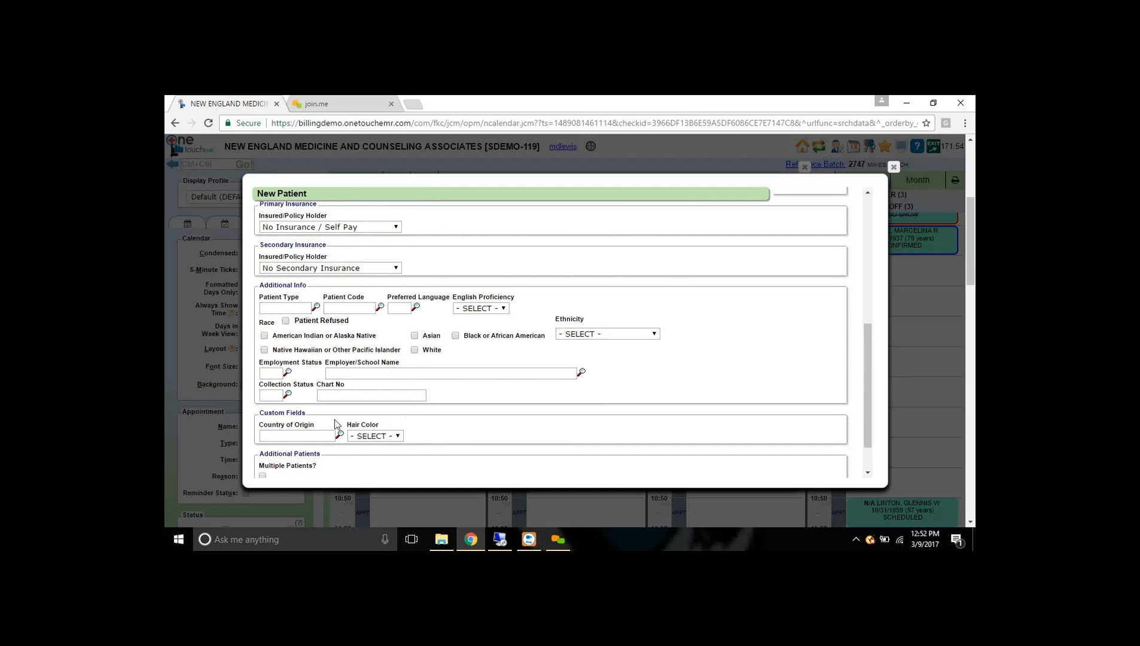
{"action": "triple_click", "coordinate": [289, 417]}
{"action": "left_click", "coordinate": [363, 395]}
{"action": "type", "text": "arsgsafg"}
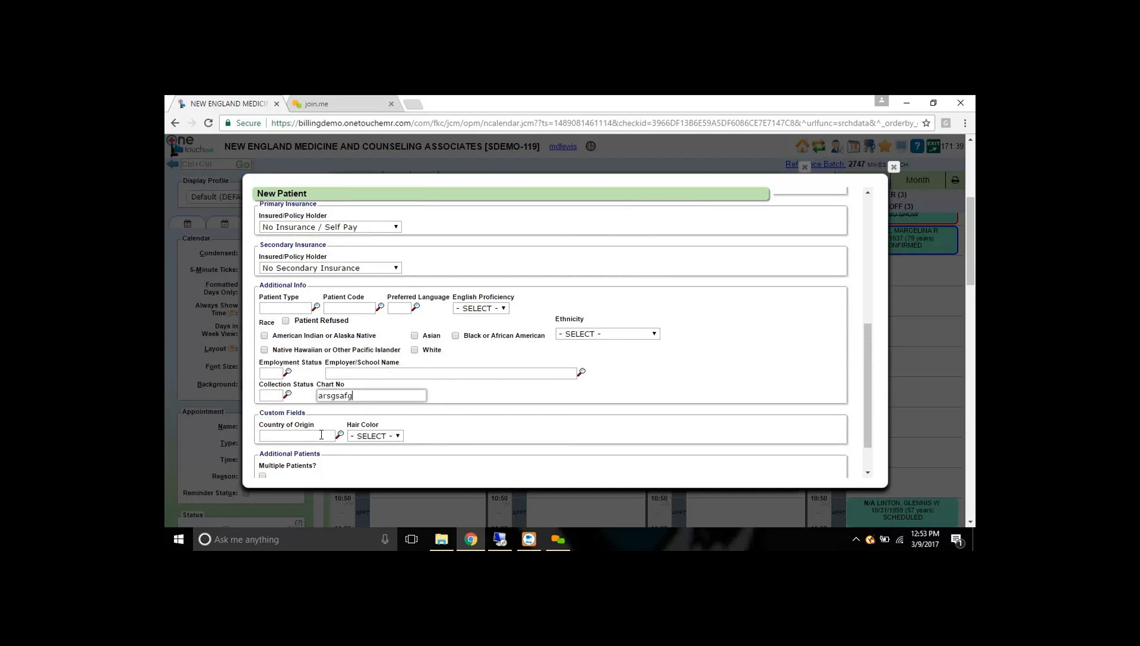
{"action": "left_click", "coordinate": [321, 435]}
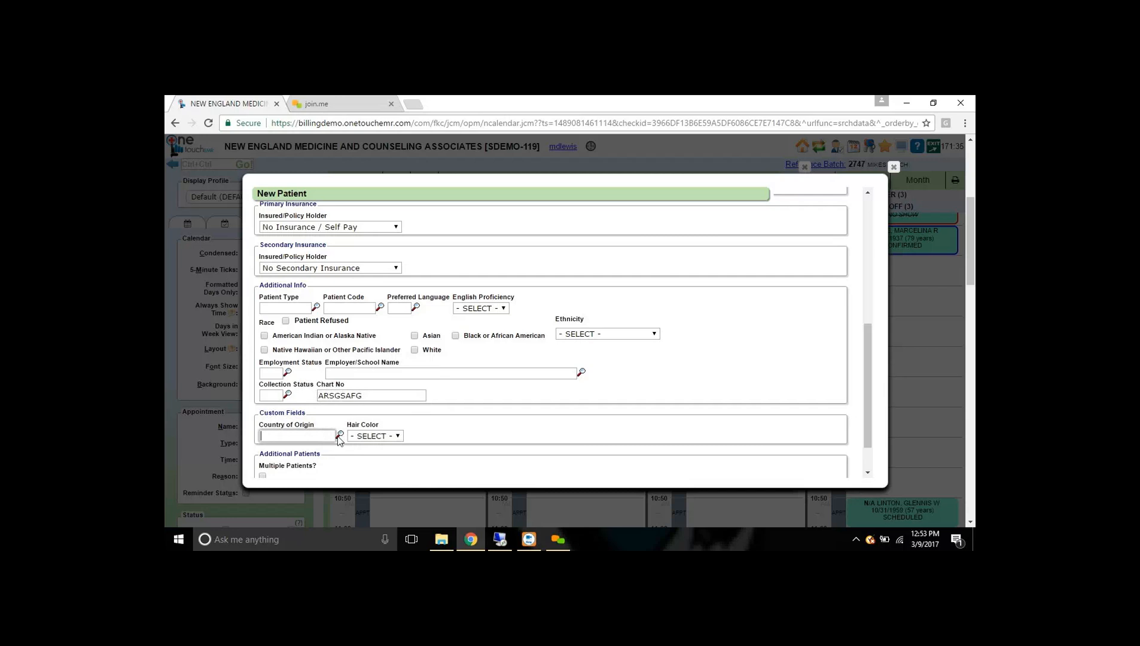
{"action": "left_click", "coordinate": [396, 436]}
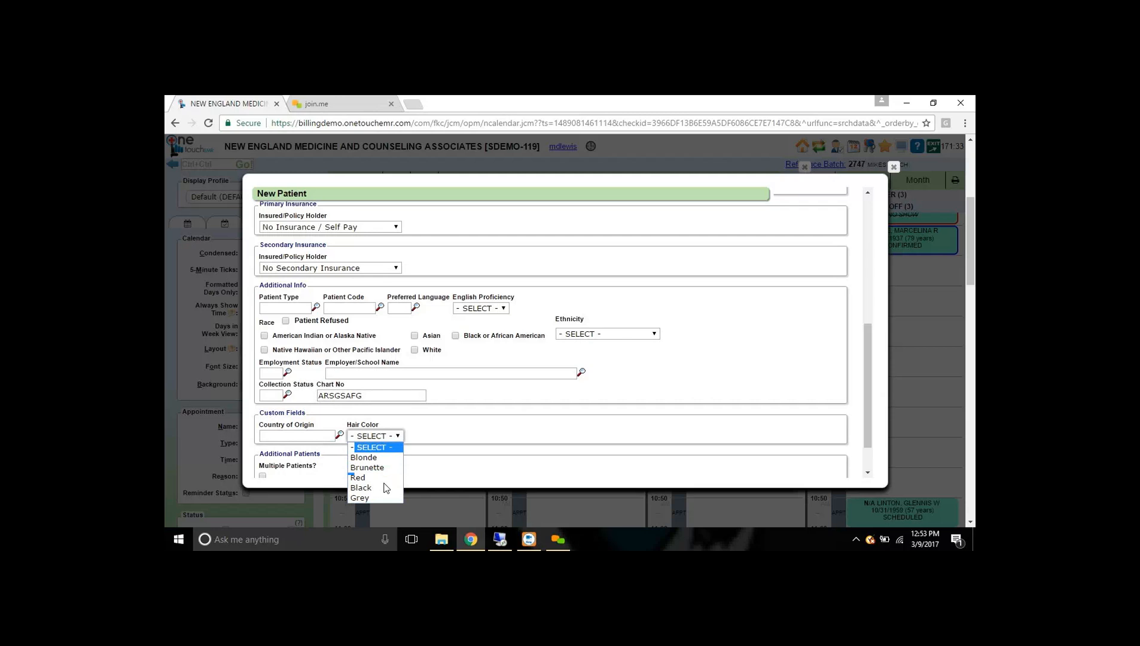
{"action": "left_click", "coordinate": [460, 438]}
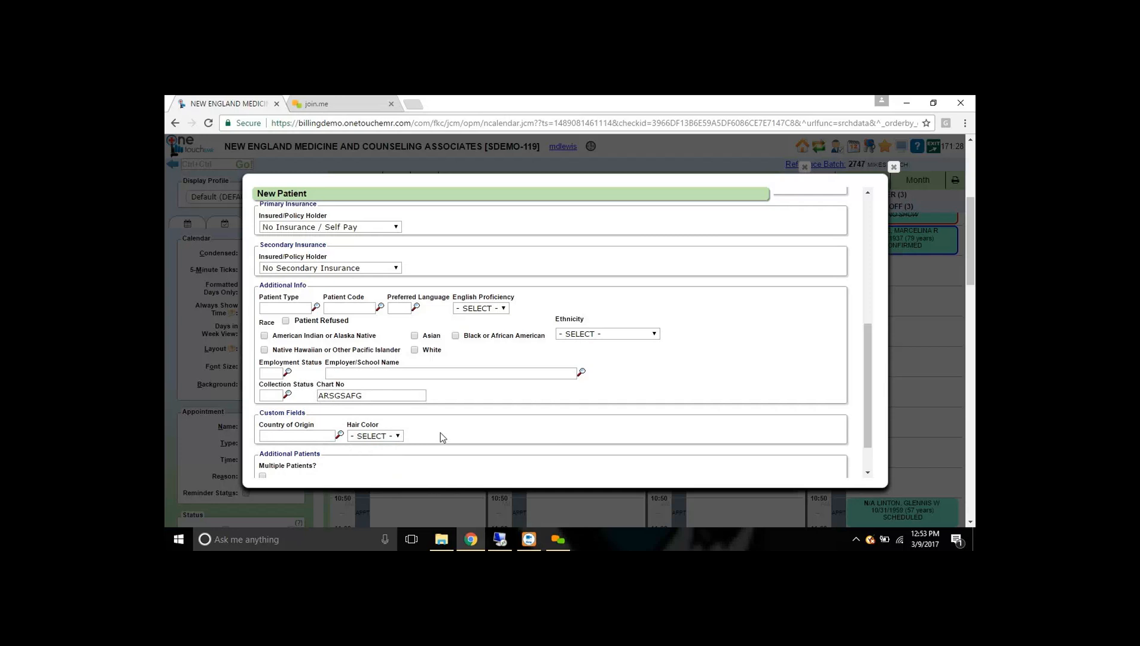
{"action": "scroll", "coordinate": [459, 431], "scroll_direction": "up", "scroll_amount": 4}
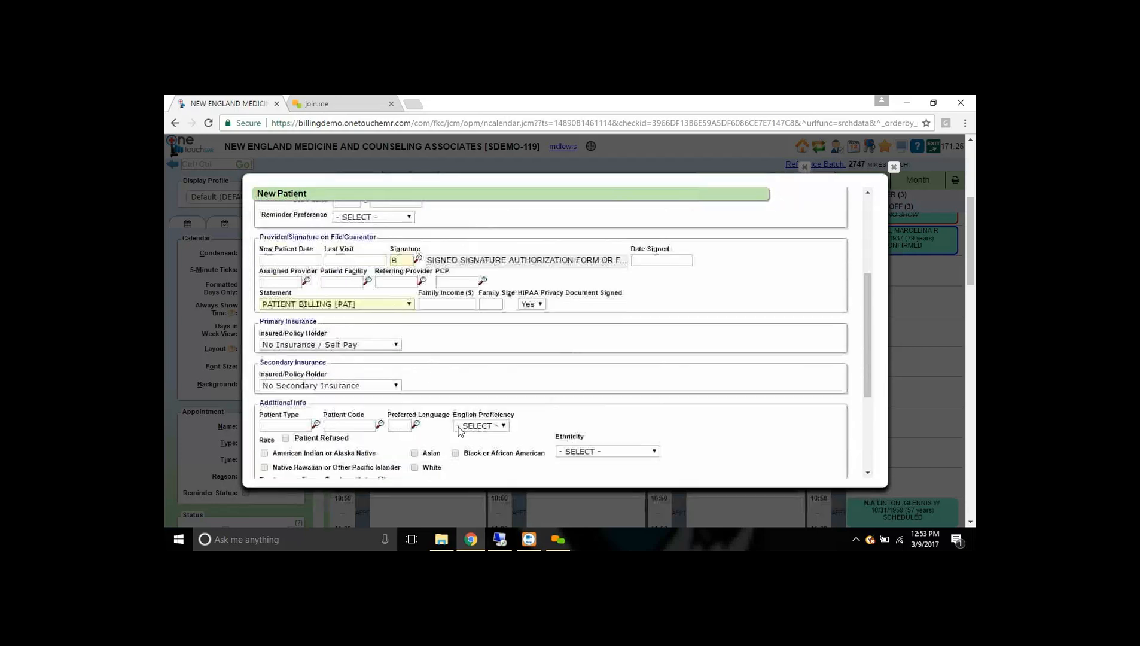
{"action": "scroll", "coordinate": [459, 426], "scroll_direction": "up", "scroll_amount": 5}
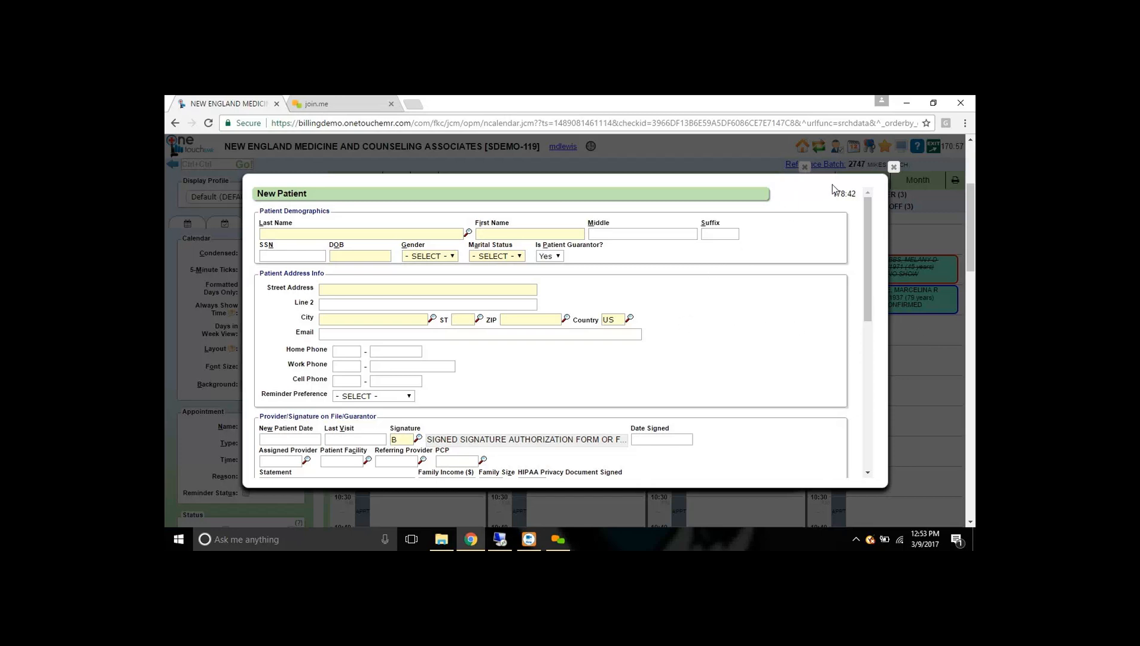
{"action": "left_click", "coordinate": [892, 168]}
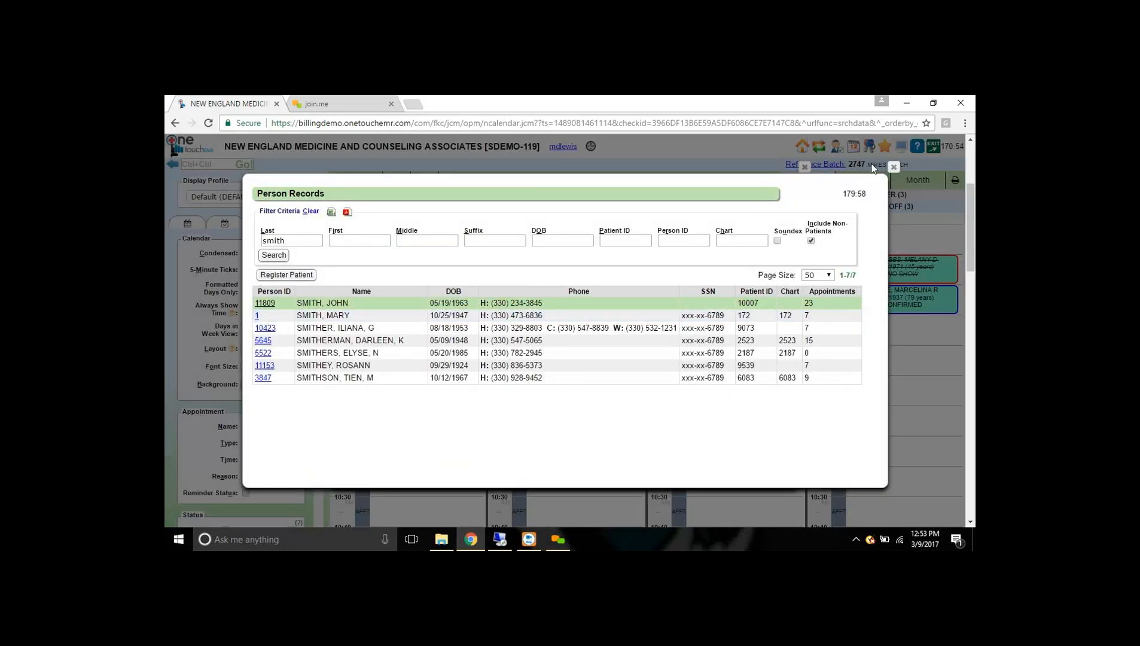
- Start a 09:40 appointment in the second provider's column and open the unfiltered patient search
{"action": "left_click", "coordinate": [893, 168]}
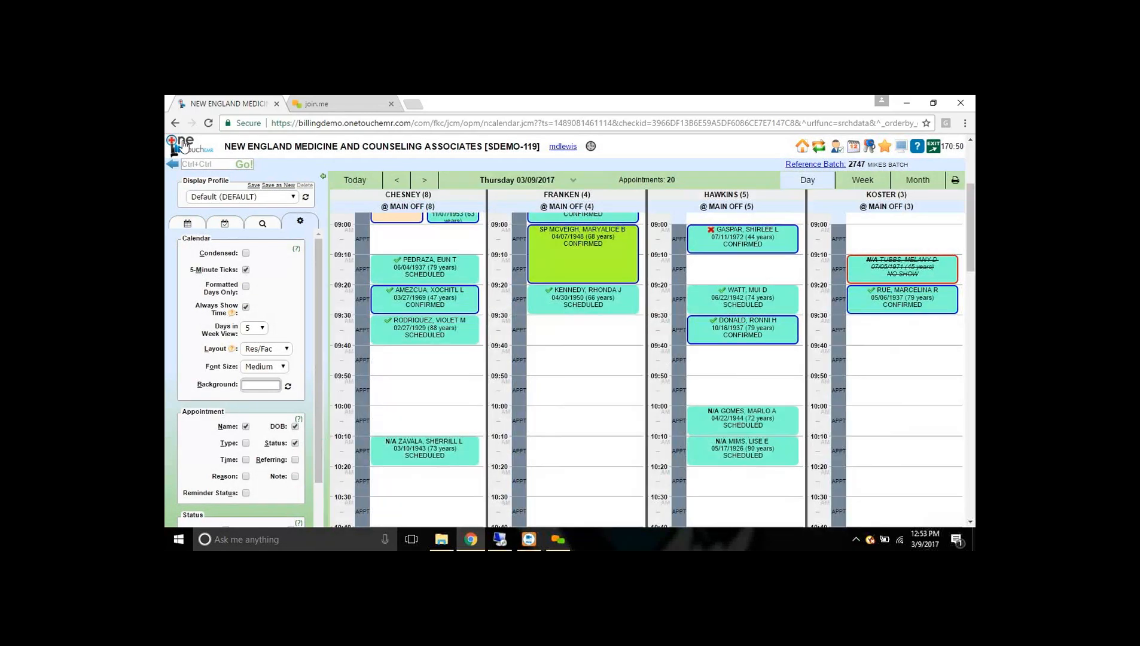
{"action": "left_click", "coordinate": [579, 364]}
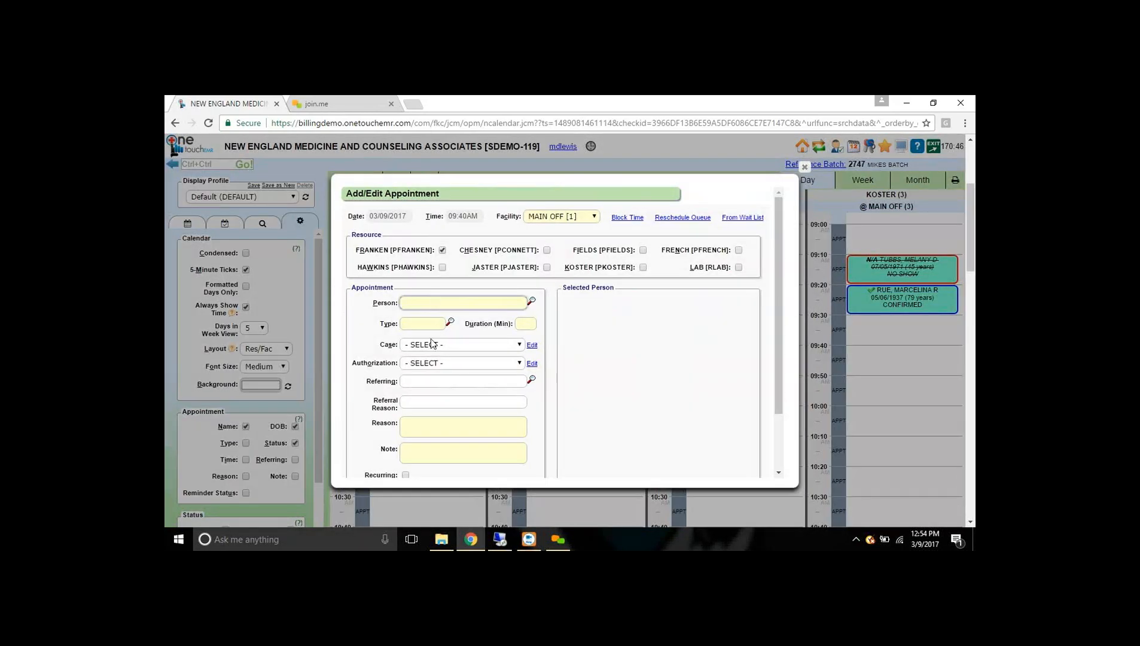
{"action": "left_click", "coordinate": [531, 301]}
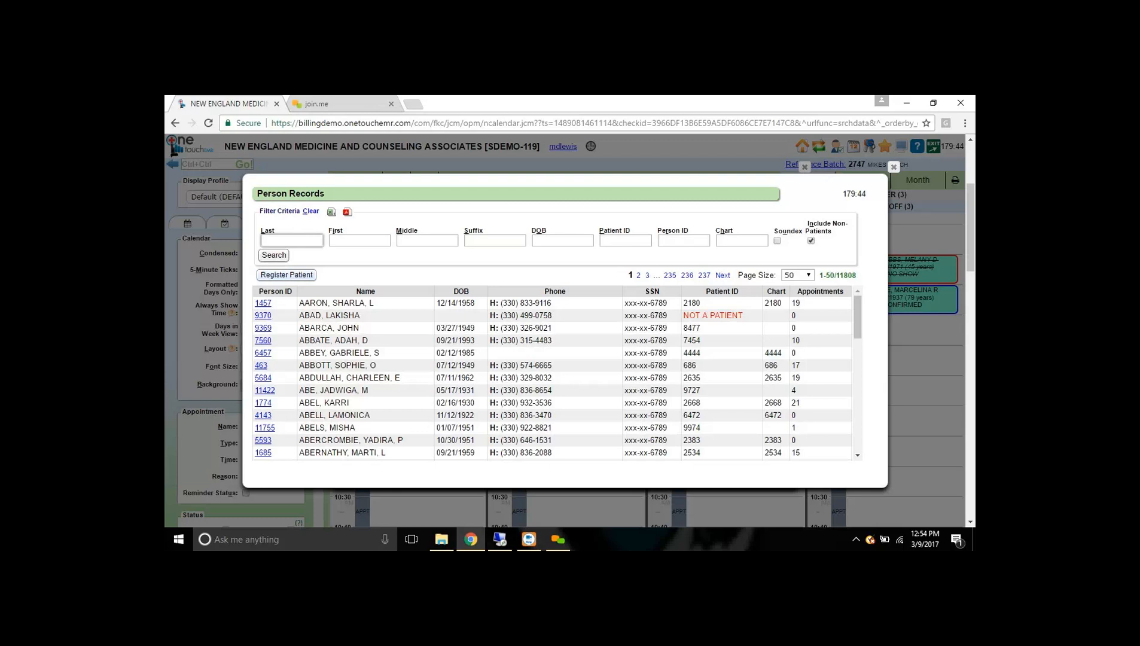
- Begin a new patient registration, abandon it, and close the Person Records list
{"action": "left_click", "coordinate": [302, 276]}
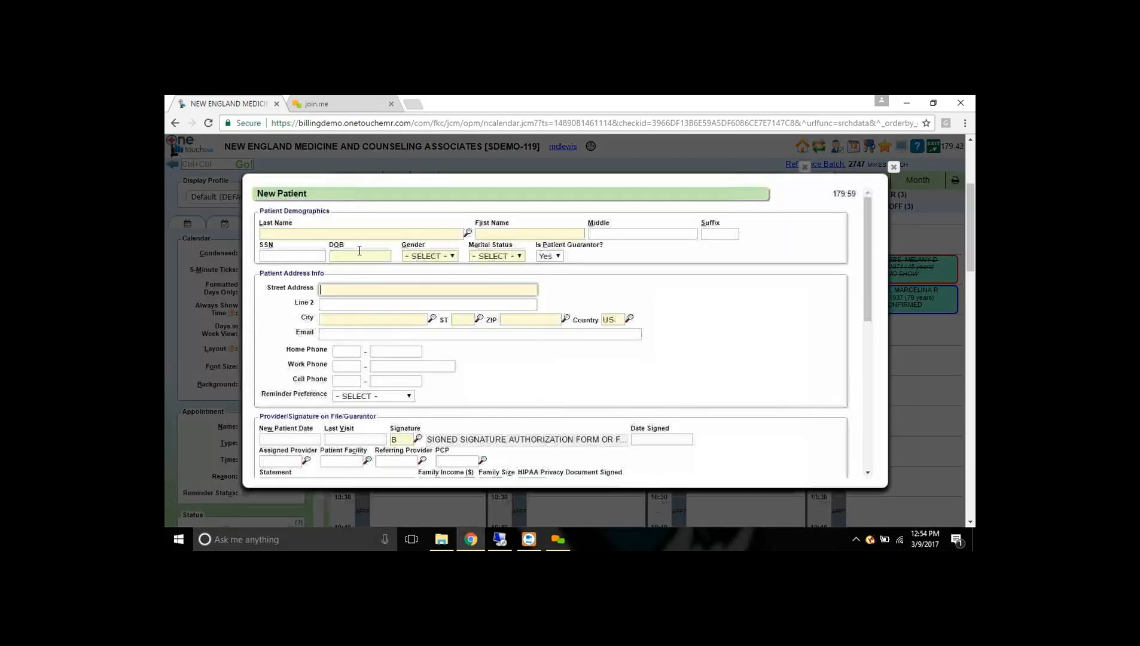
{"action": "left_click", "coordinate": [444, 233]}
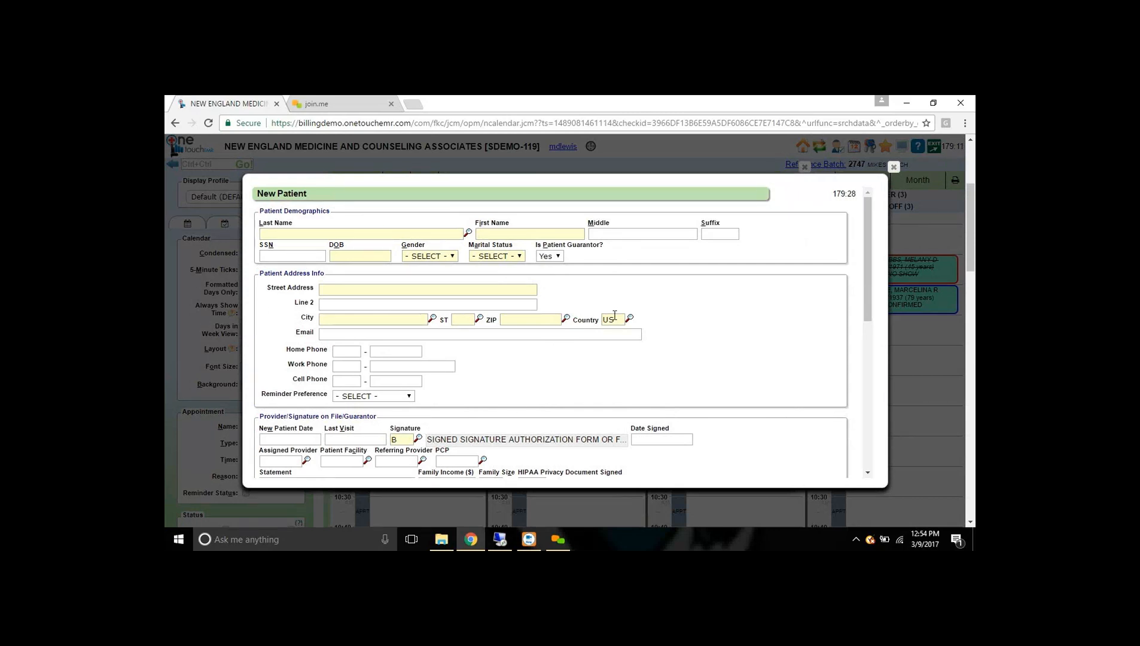
{"action": "key", "text": "Tab"}
{"action": "left_click", "coordinate": [893, 168]}
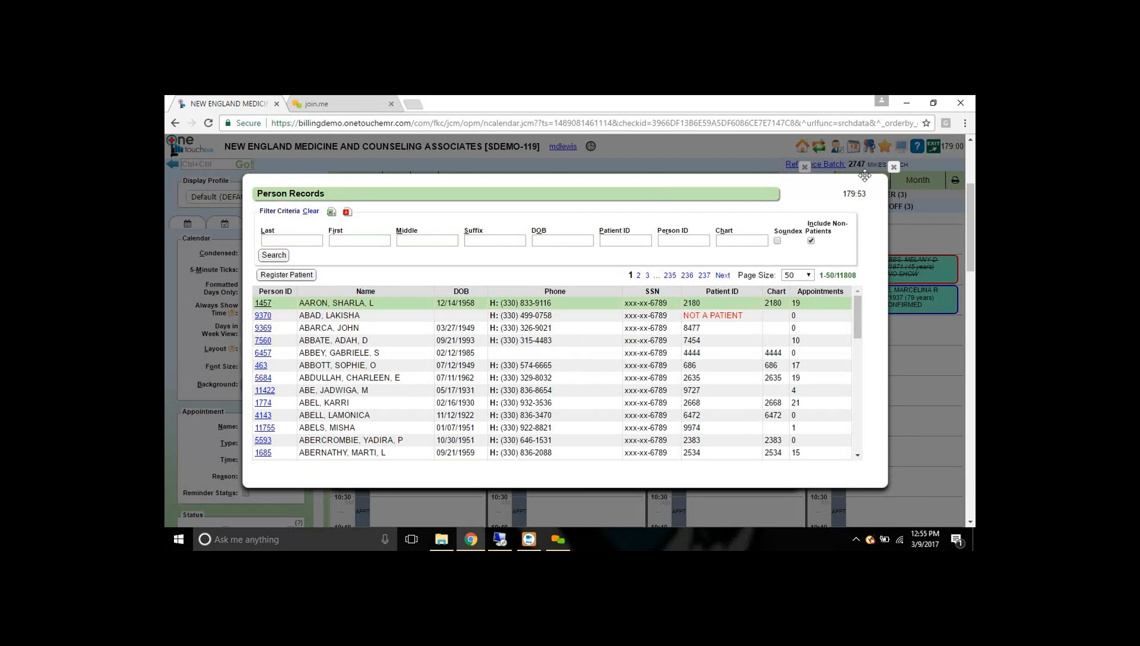
{"action": "left_click", "coordinate": [894, 167]}
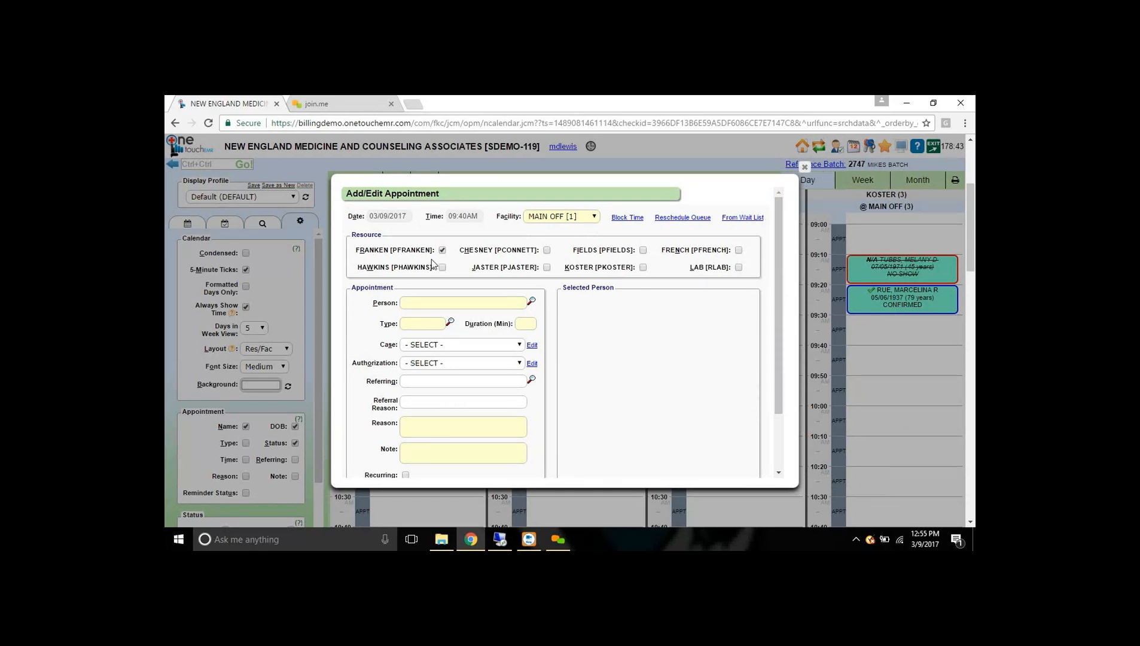
- Look up the patient by surname in the Person field and pick the matching record
{"action": "scroll", "coordinate": [444, 352], "scroll_direction": "down", "scroll_amount": 1}
{"action": "scroll", "coordinate": [442, 365], "scroll_direction": "up", "scroll_amount": 1}
{"action": "left_click", "coordinate": [448, 307]}
{"action": "type", "text": "smith"}
{"action": "key", "text": "Tab"}
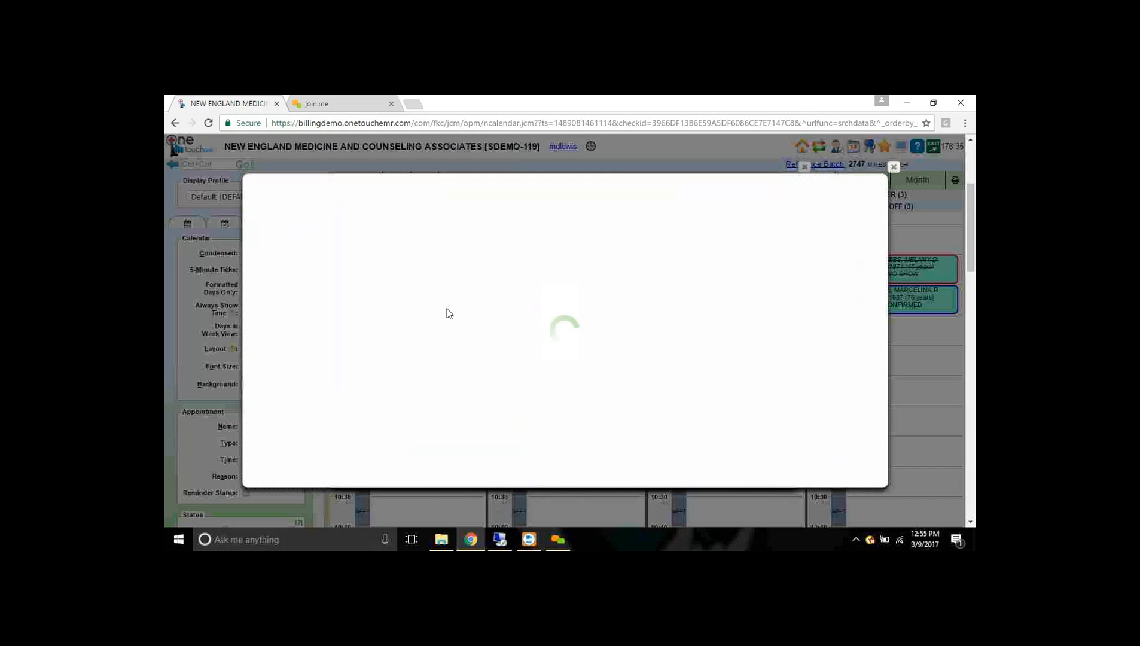
{"action": "left_click", "coordinate": [427, 354]}
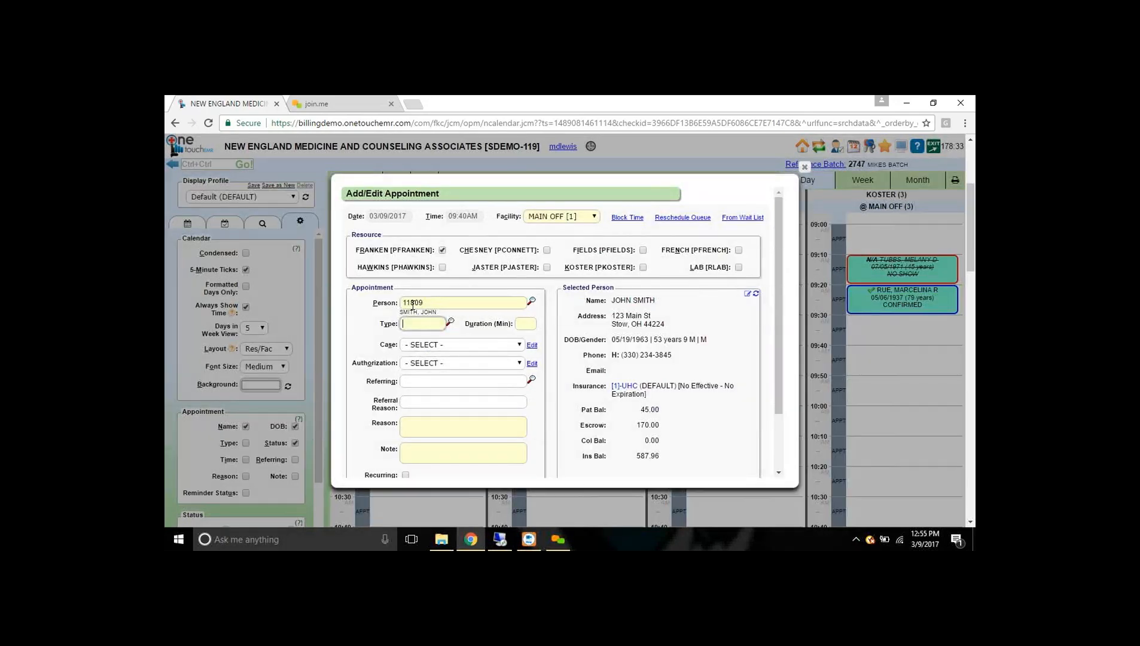
- Highlight the patient's ID, street address, phone, email and balance in the details
{"action": "left_click_drag", "start_coordinate": [430, 303], "coordinate": [396, 304]}
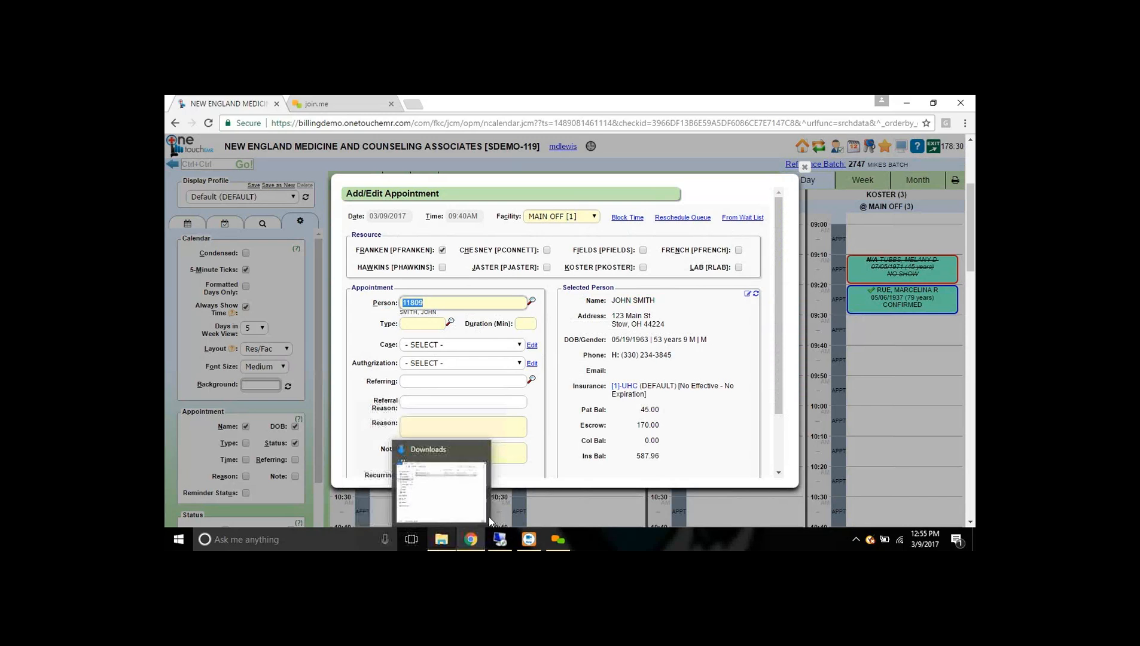
{"action": "left_click", "coordinate": [715, 323]}
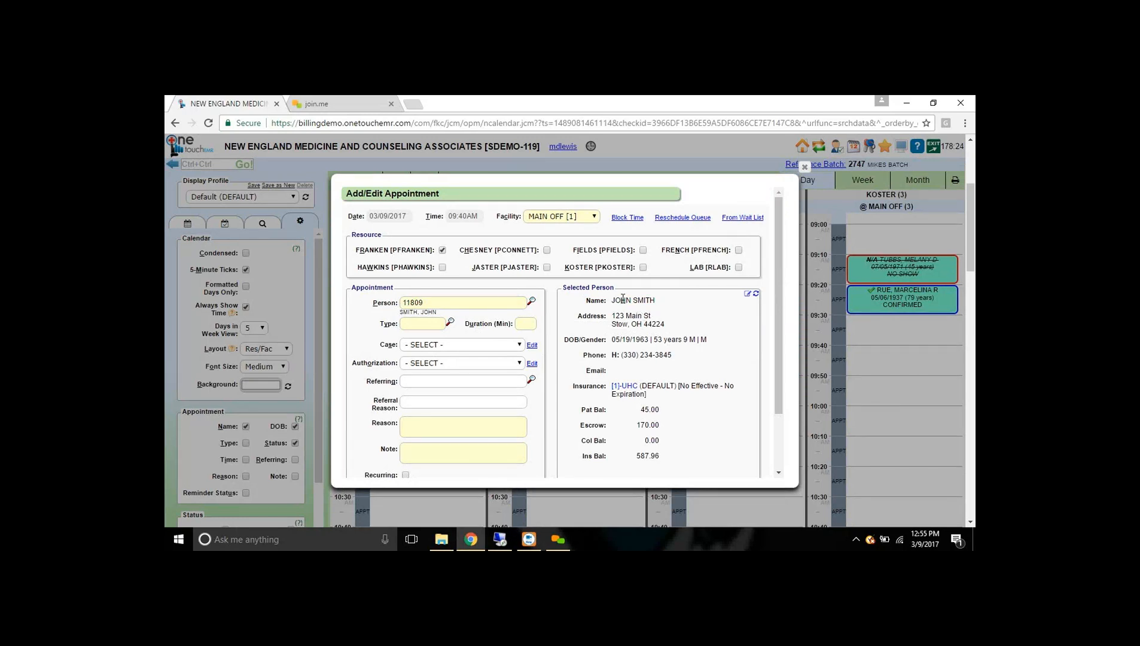
{"action": "left_click_drag", "start_coordinate": [611, 316], "coordinate": [651, 317]}
{"action": "left_click_drag", "start_coordinate": [618, 355], "coordinate": [672, 356]}
{"action": "triple_click", "coordinate": [596, 369]}
{"action": "mouse_move", "coordinate": [631, 386]}
{"action": "left_click_drag", "start_coordinate": [639, 411], "coordinate": [664, 411]}
{"action": "left_click", "coordinate": [740, 349]}
{"action": "left_click", "coordinate": [435, 324]}
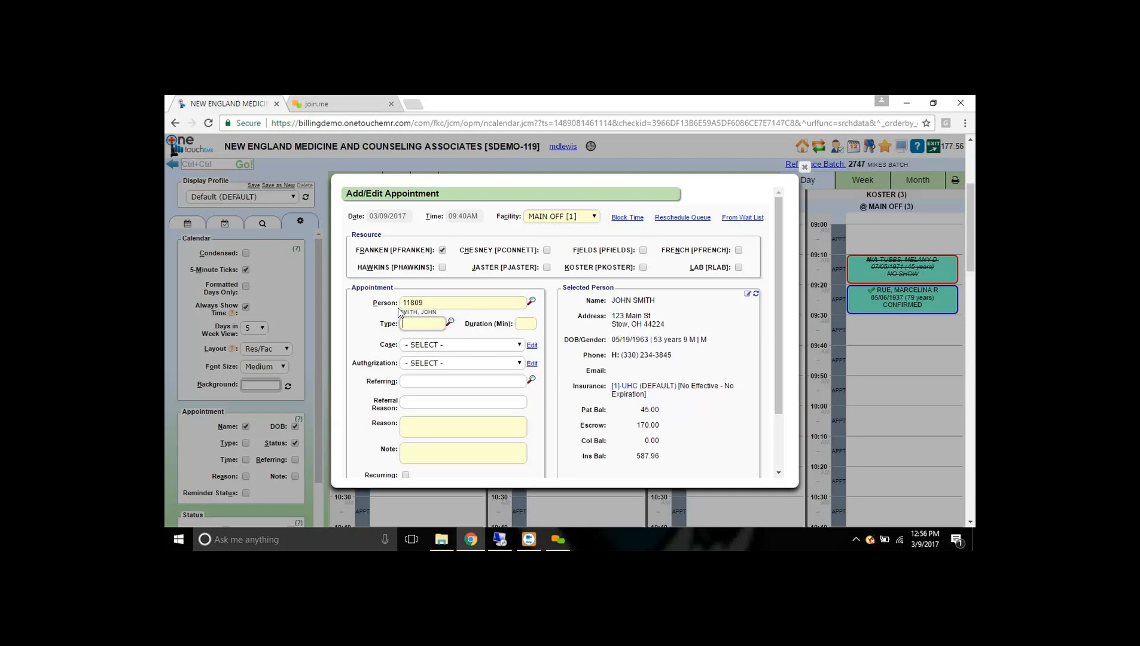
{"action": "double_click", "coordinate": [443, 301]}
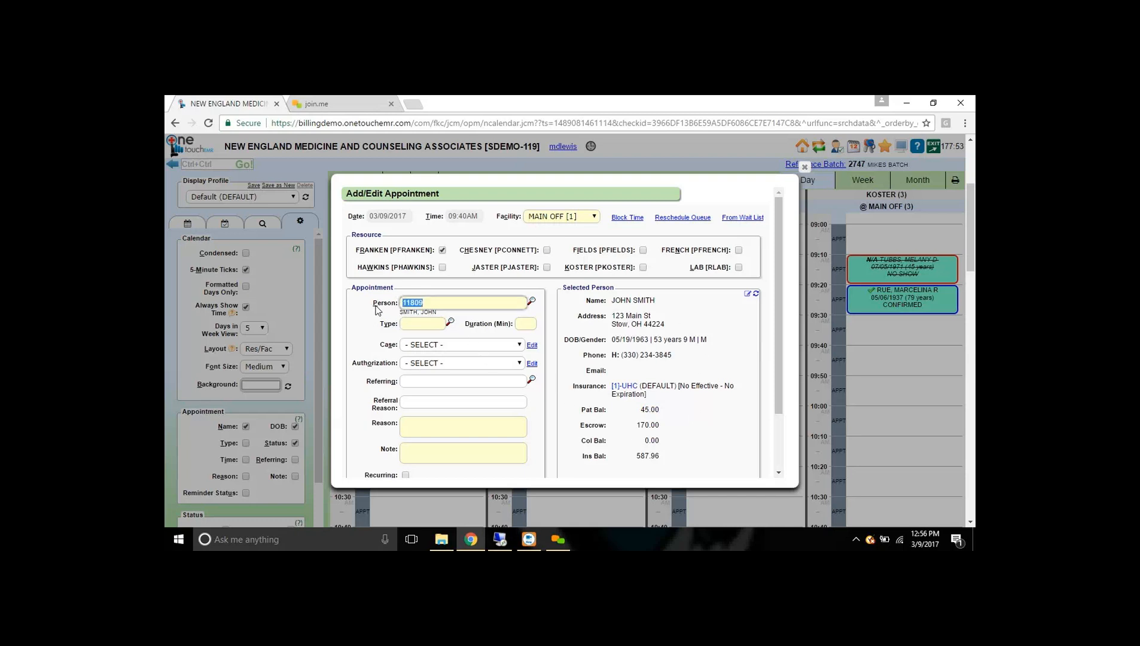
- Set visit type EV, reason 'fsgsfg' and note 'sfdvsfg', then save the appointment
{"action": "left_click", "coordinate": [422, 324]}
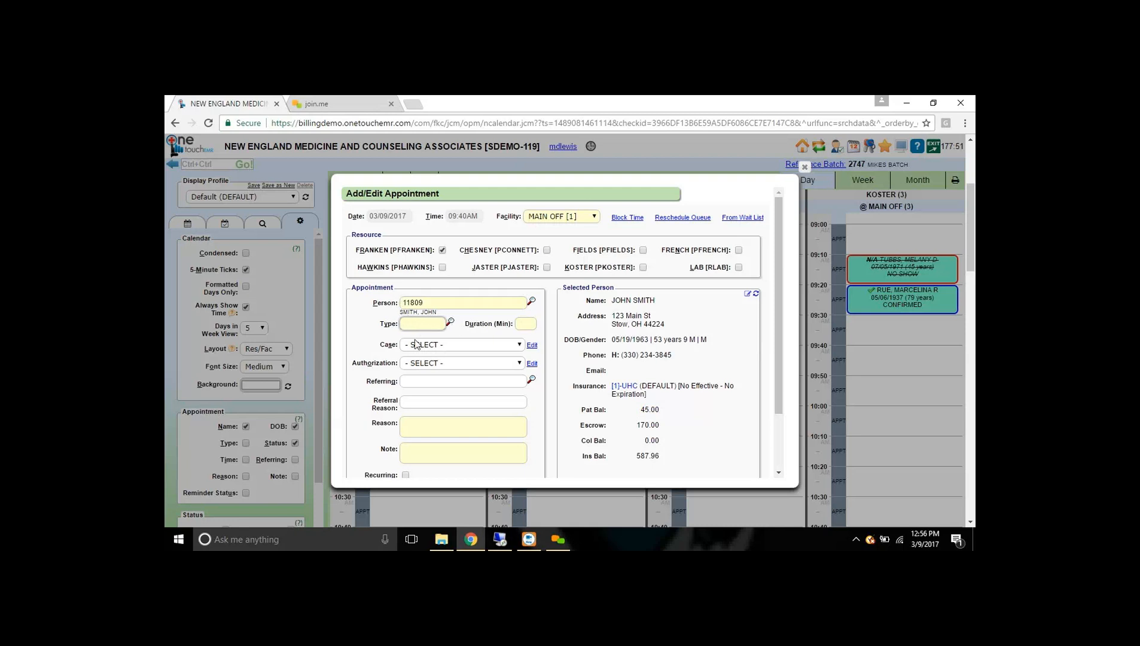
{"action": "type", "text": "EV"}
{"action": "key", "text": "Tab"}
{"action": "left_click", "coordinate": [420, 426]}
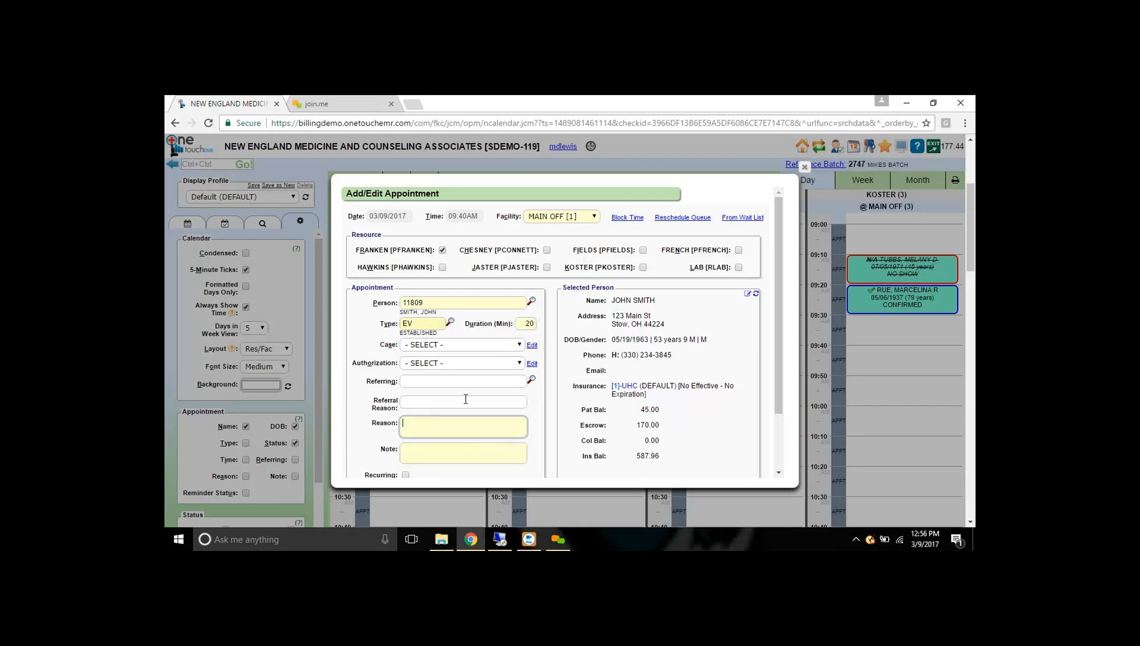
{"action": "scroll", "coordinate": [465, 399], "scroll_direction": "down", "scroll_amount": 1}
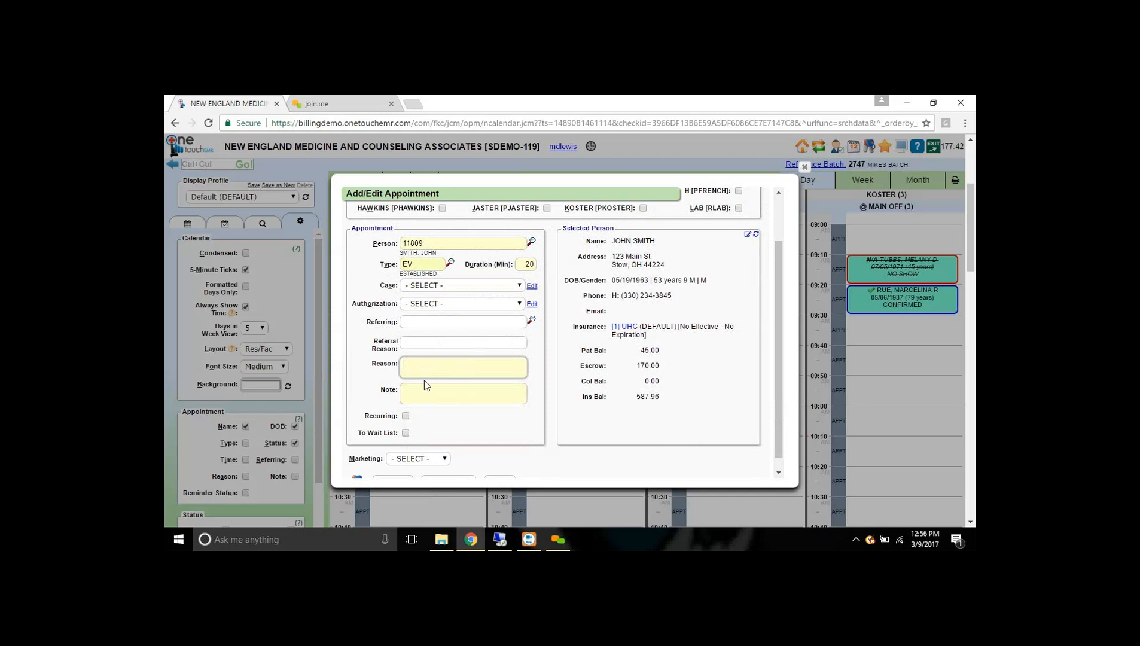
{"action": "type", "text": "fsgsfg"}
{"action": "left_click", "coordinate": [434, 389]}
{"action": "type", "text": "sfdvsfg"}
{"action": "scroll", "coordinate": [573, 374], "scroll_direction": "down", "scroll_amount": 1}
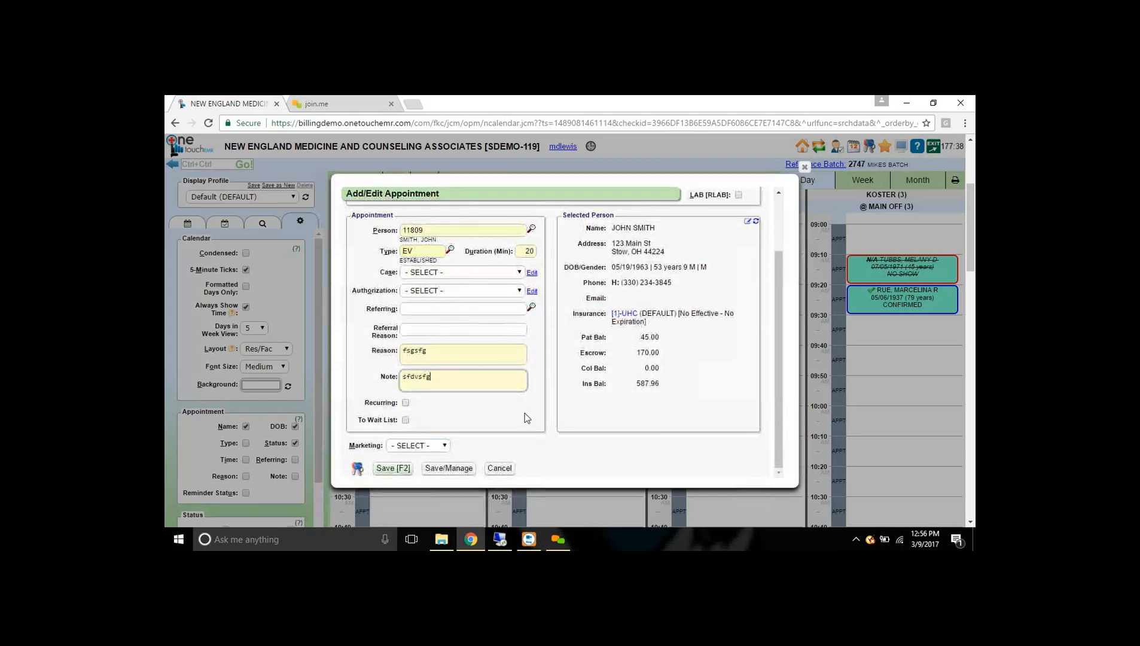
{"action": "left_click", "coordinate": [391, 473]}
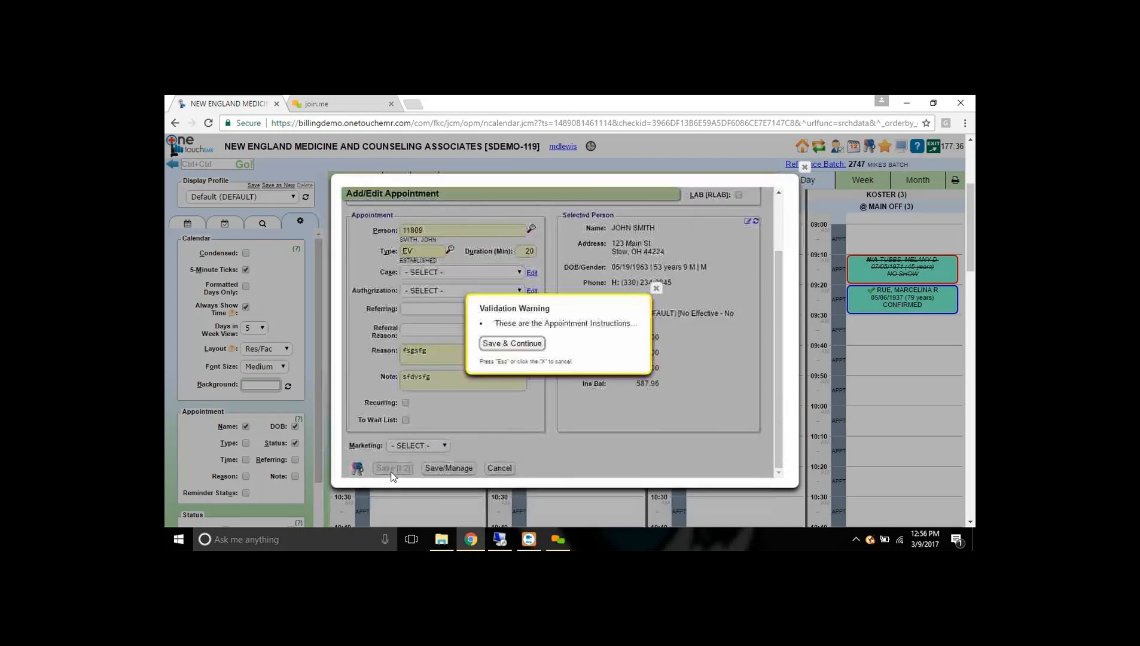
- Save past the validation warning and open the new 09:40 appointment's details
{"action": "left_click", "coordinate": [499, 349]}
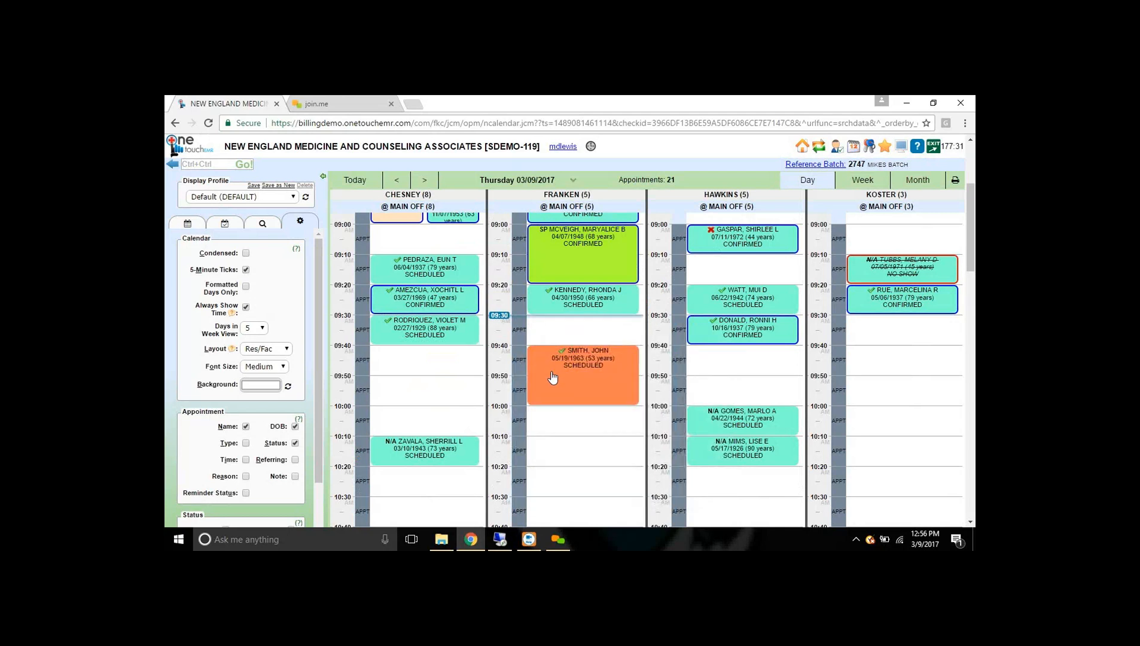
{"action": "mouse_move", "coordinate": [593, 372]}
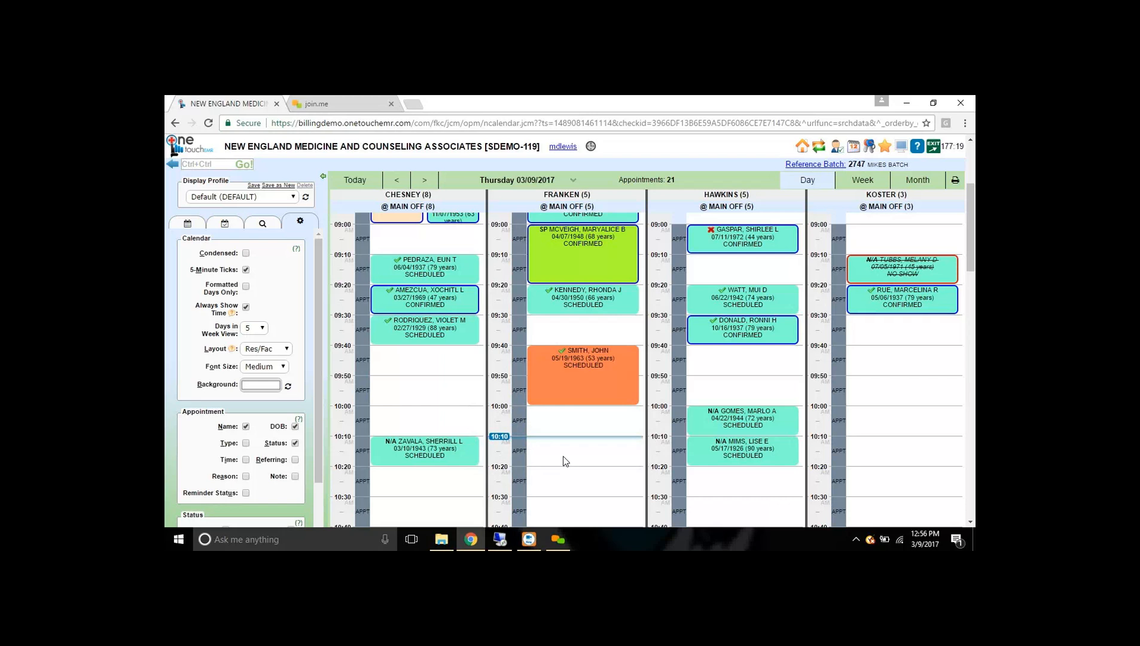
{"action": "left_click", "coordinate": [592, 360]}
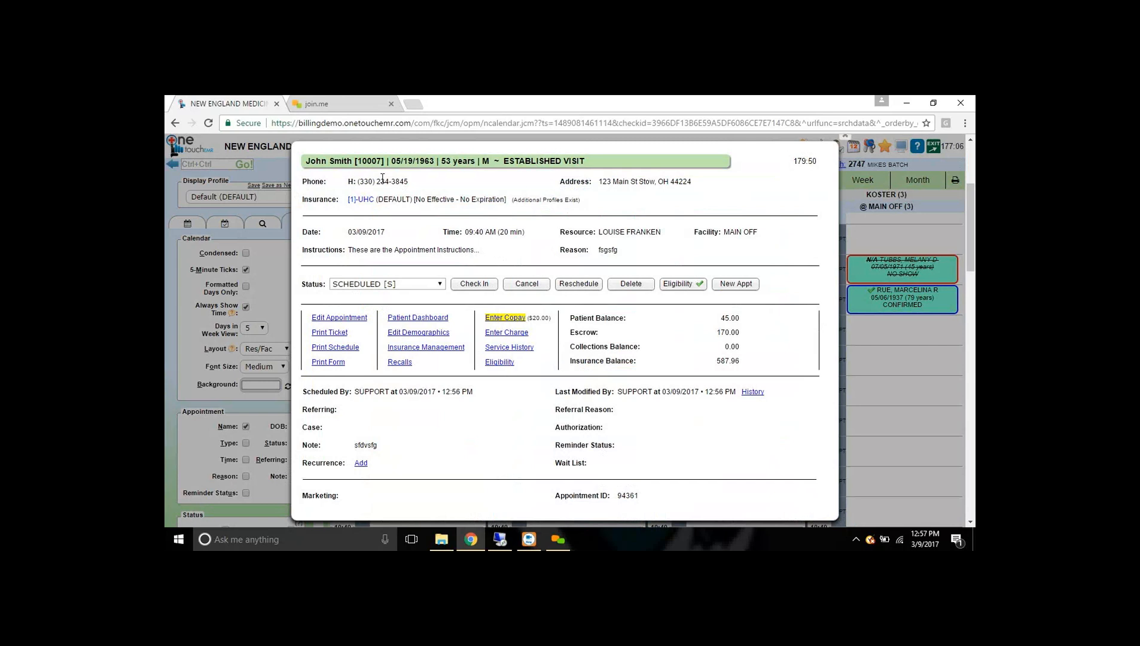
{"action": "left_click_drag", "start_coordinate": [340, 182], "coordinate": [472, 185]}
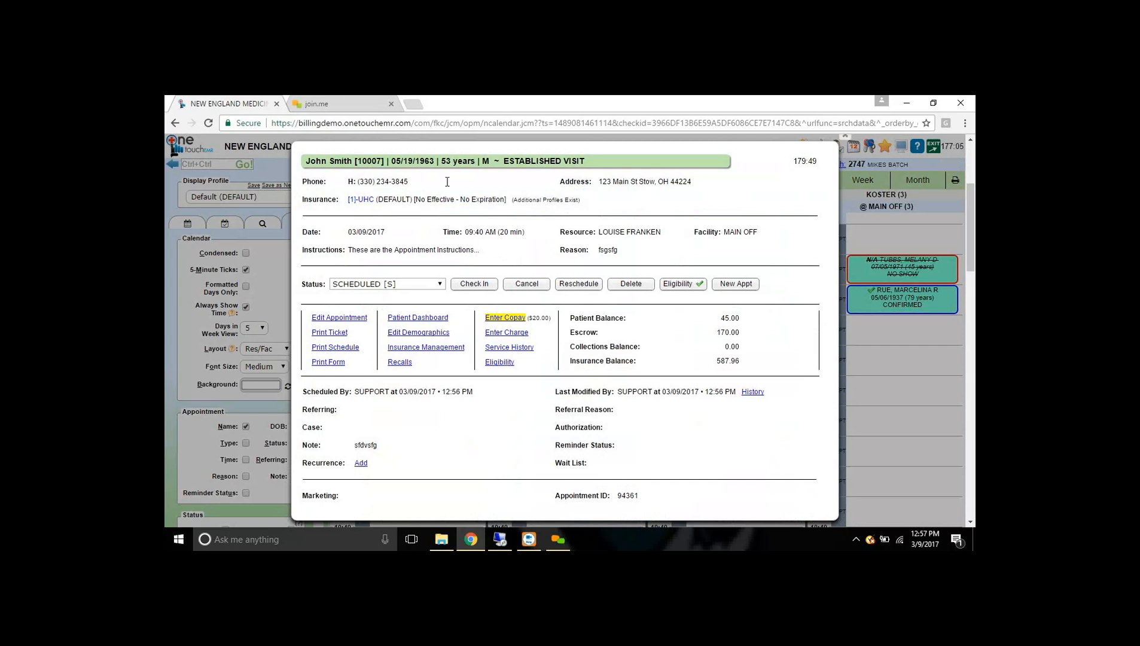
{"action": "left_click", "coordinate": [578, 181]}
{"action": "double_click", "coordinate": [313, 199]}
{"action": "mouse_move", "coordinate": [370, 199]}
{"action": "left_click_drag", "start_coordinate": [369, 317], "coordinate": [309, 317]}
{"action": "left_click_drag", "start_coordinate": [450, 317], "coordinate": [387, 317]}
{"action": "left_click_drag", "start_coordinate": [450, 332], "coordinate": [390, 341]}
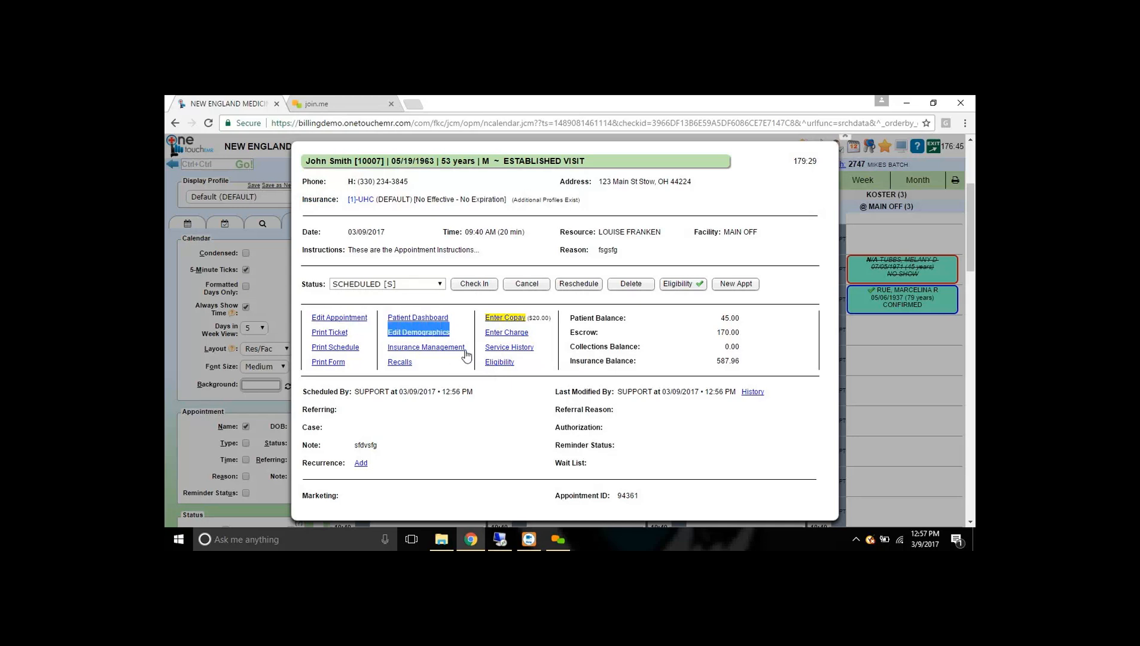
{"action": "left_click_drag", "start_coordinate": [465, 348], "coordinate": [389, 353]}
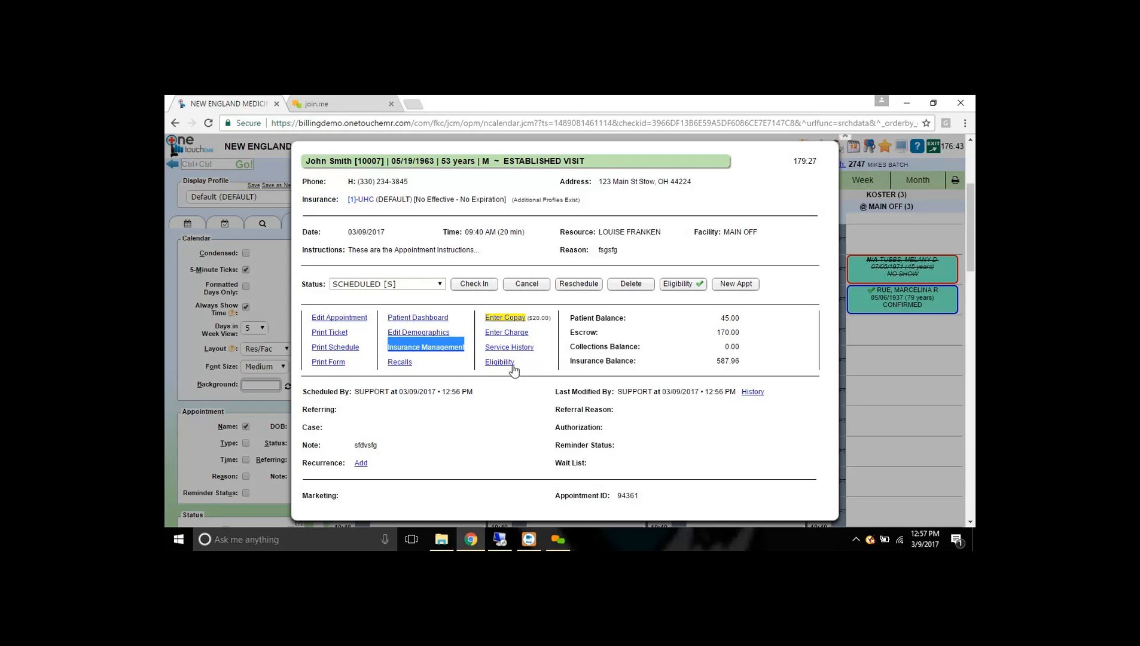
{"action": "left_click_drag", "start_coordinate": [518, 361], "coordinate": [482, 364]}
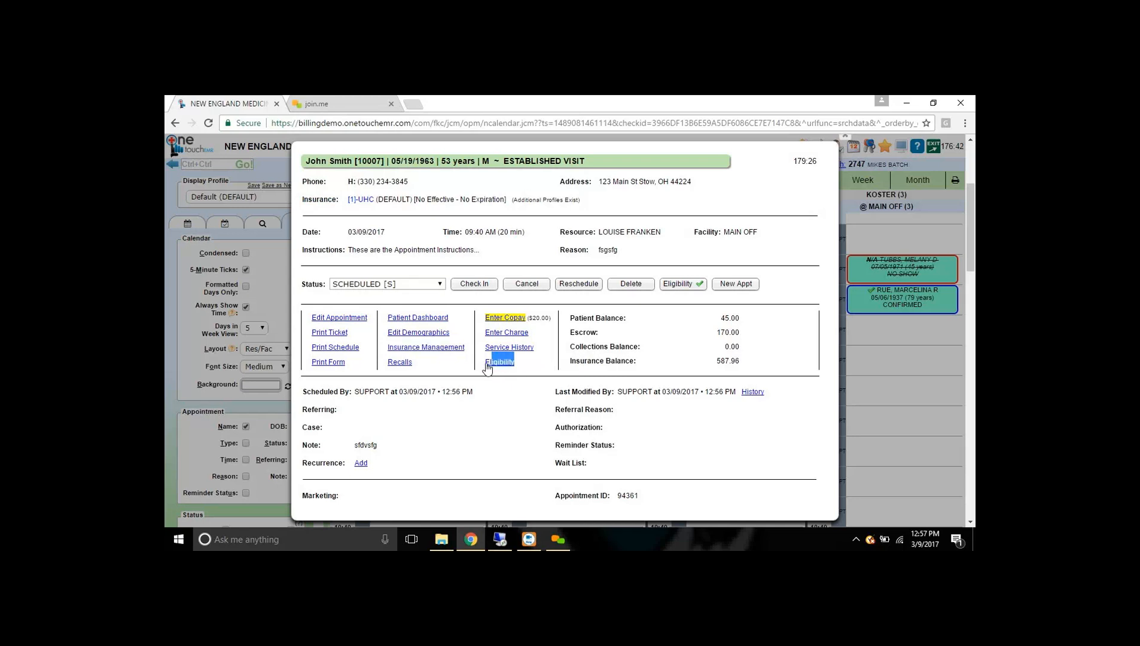
{"action": "left_click", "coordinate": [487, 404]}
{"action": "left_click_drag", "start_coordinate": [569, 317], "coordinate": [788, 319]}
{"action": "left_click", "coordinate": [739, 318]}
- Check in the 09:40 patient, reopening the appointment and checking in a second time
{"action": "left_click", "coordinate": [472, 287]}
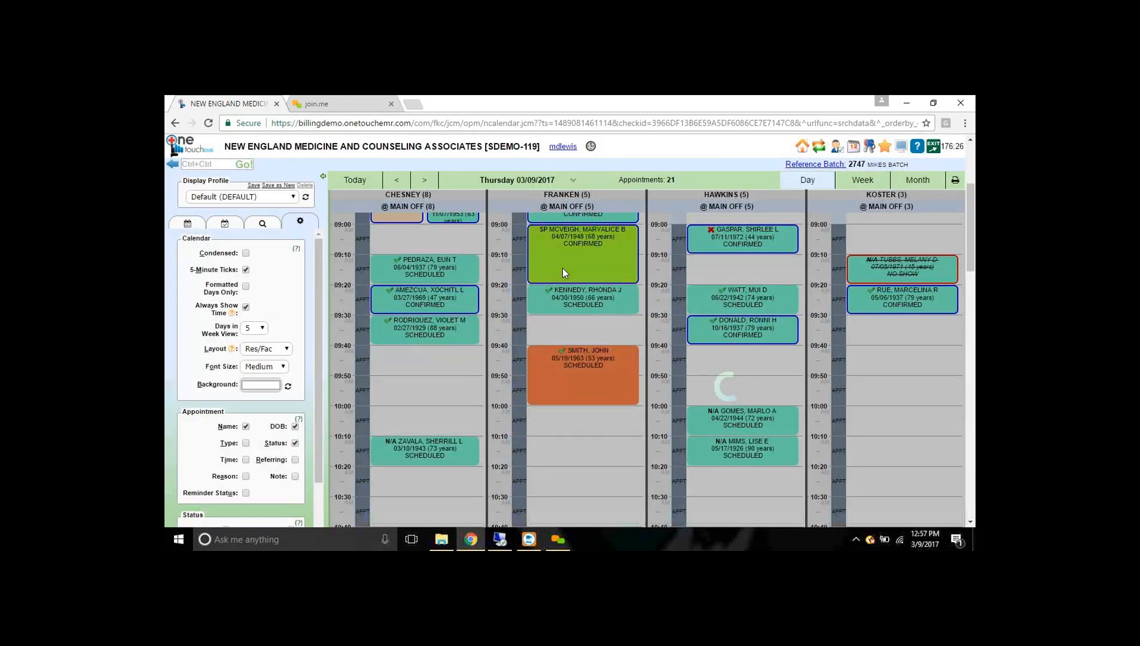
{"action": "mouse_move", "coordinate": [579, 364]}
{"action": "left_mouse_down"}
{"action": "mouse_move", "coordinate": [584, 421]}
{"action": "mouse_move", "coordinate": [741, 392]}
{"action": "mouse_move", "coordinate": [859, 285]}
{"action": "mouse_move", "coordinate": [837, 240]}
{"action": "mouse_move", "coordinate": [584, 335]}
{"action": "mouse_move", "coordinate": [580, 361]}
{"action": "left_mouse_up"}
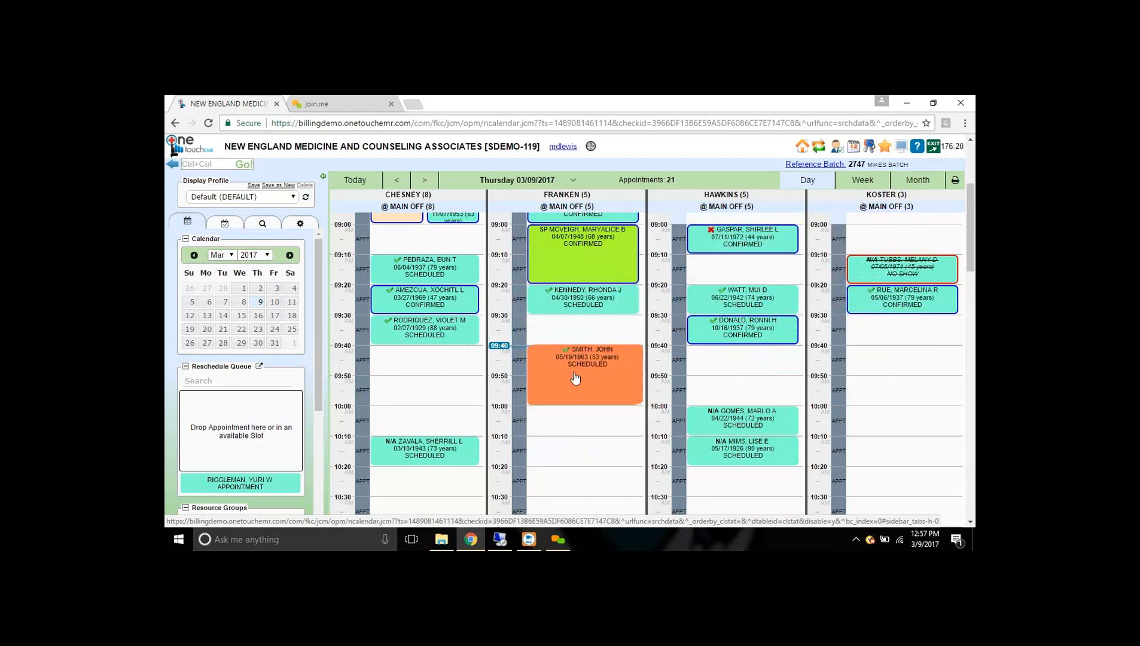
{"action": "left_click", "coordinate": [583, 360]}
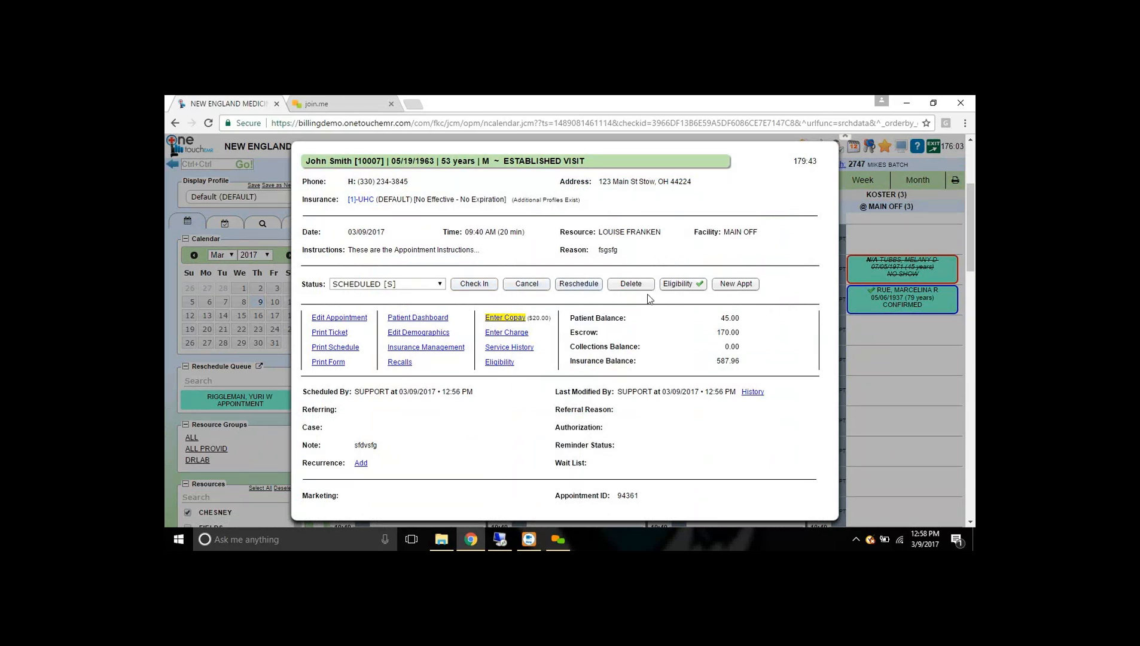
{"action": "left_click", "coordinate": [470, 286]}
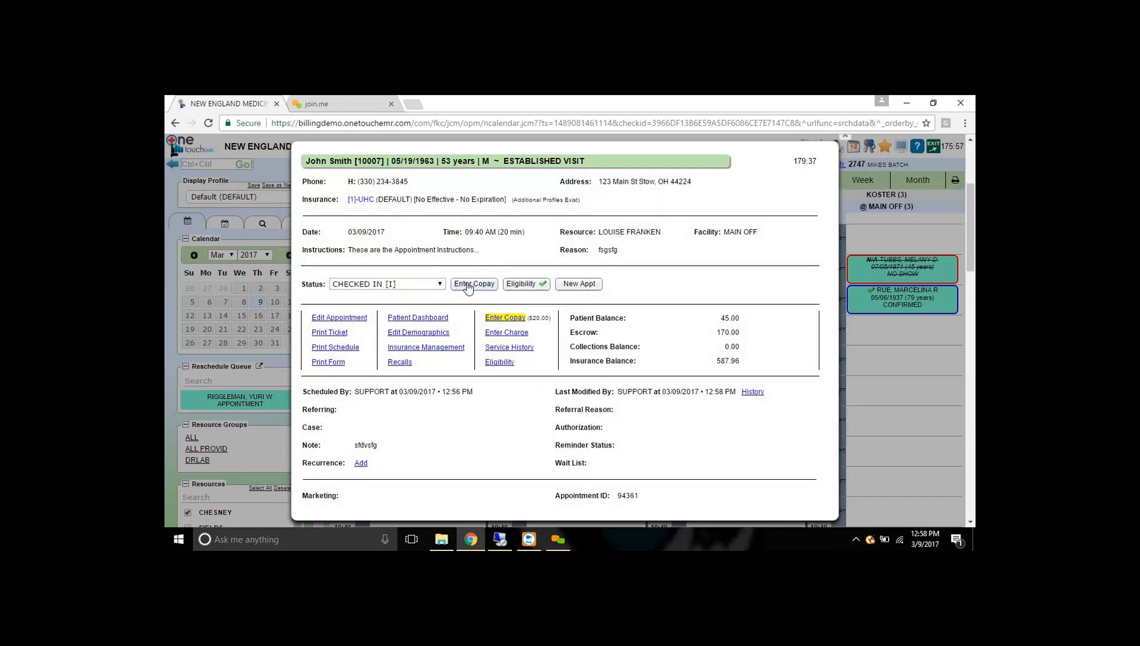
- Enter Check 65 and Copay 20 in Post Visit Copay, save, and close it
{"action": "left_click", "coordinate": [468, 285]}
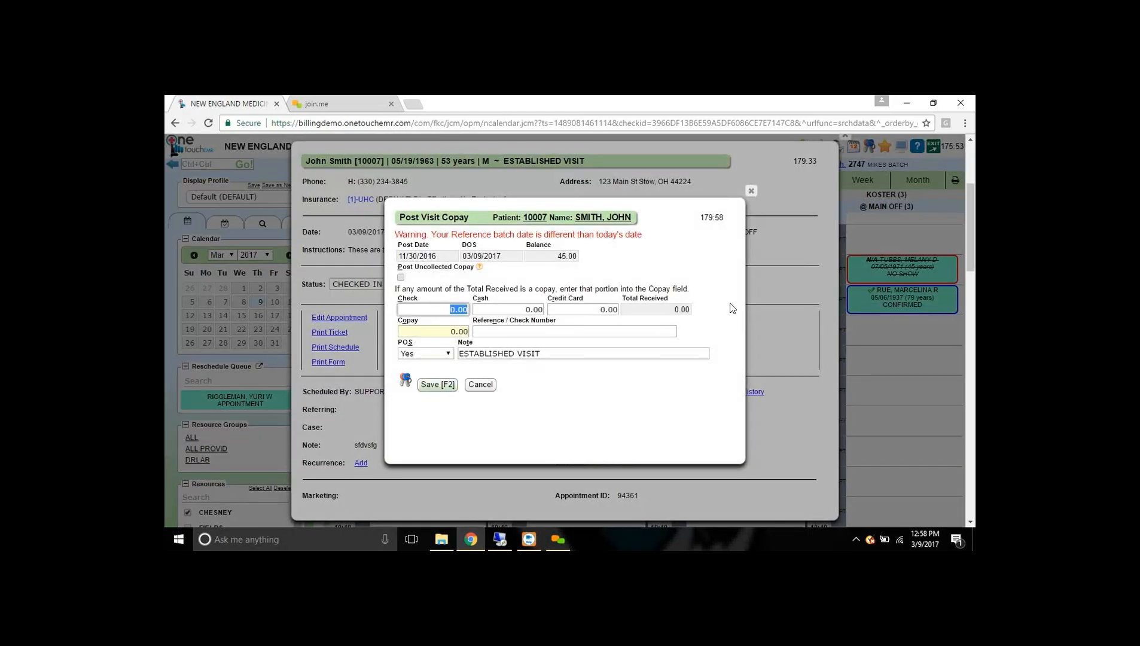
{"action": "type", "text": "20"}
{"action": "key", "text": "Tab"}
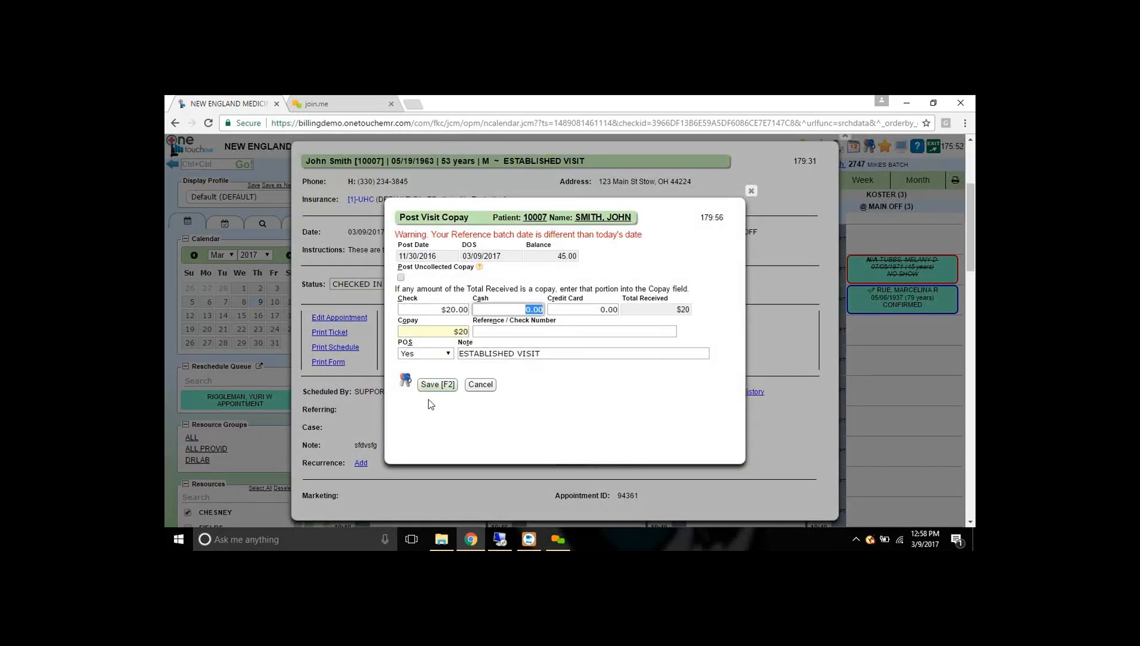
{"action": "left_click", "coordinate": [451, 330]}
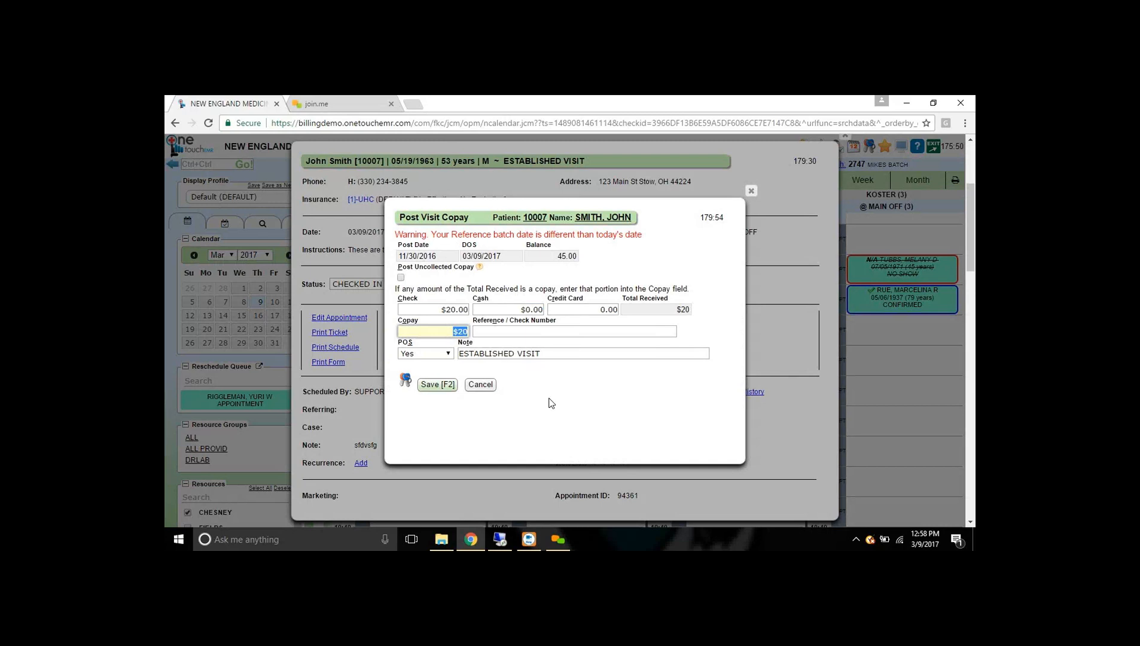
{"action": "left_click", "coordinate": [446, 309]}
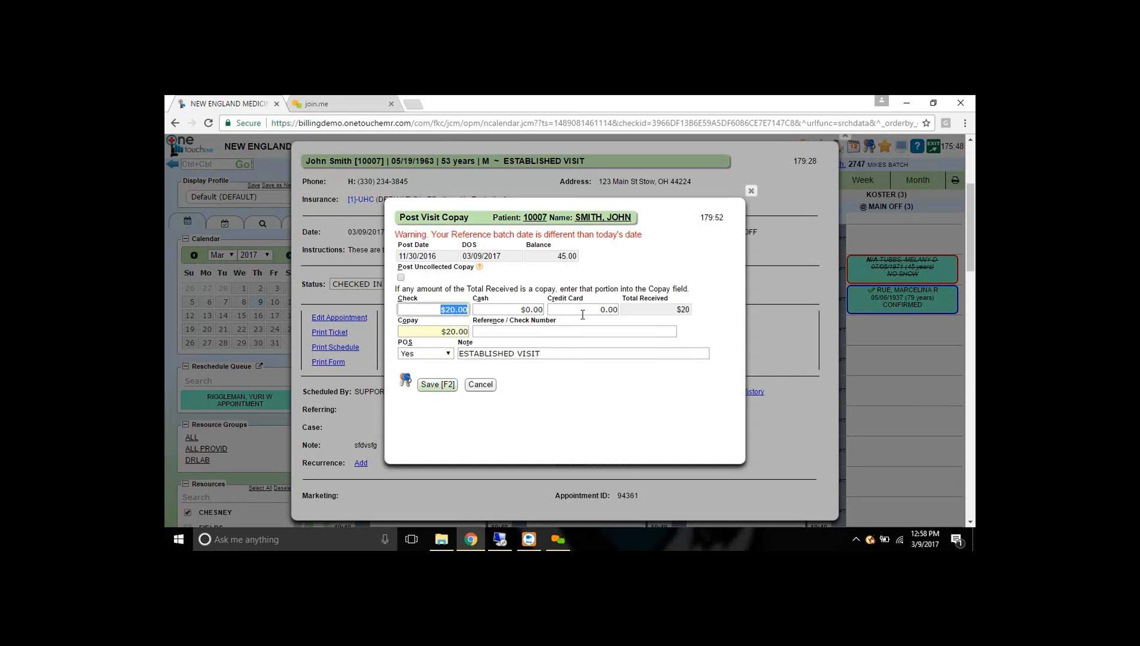
{"action": "type", "text": "65"}
{"action": "key", "text": "Tab"}
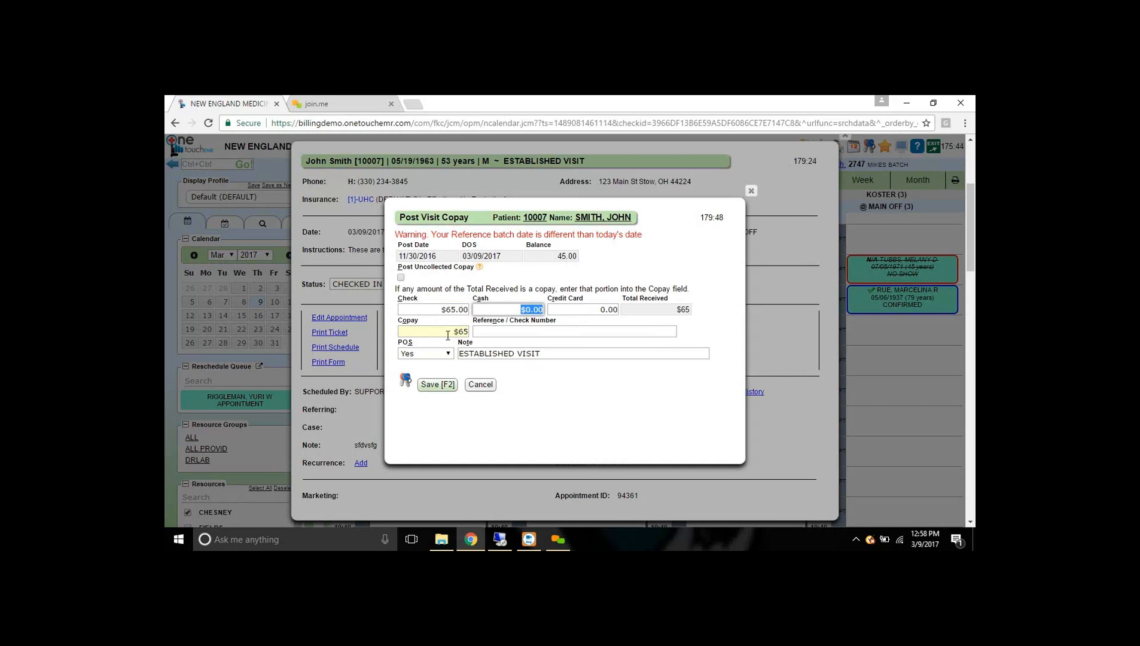
{"action": "left_click", "coordinate": [448, 336]}
{"action": "type", "text": "20"}
{"action": "key", "text": "Tab"}
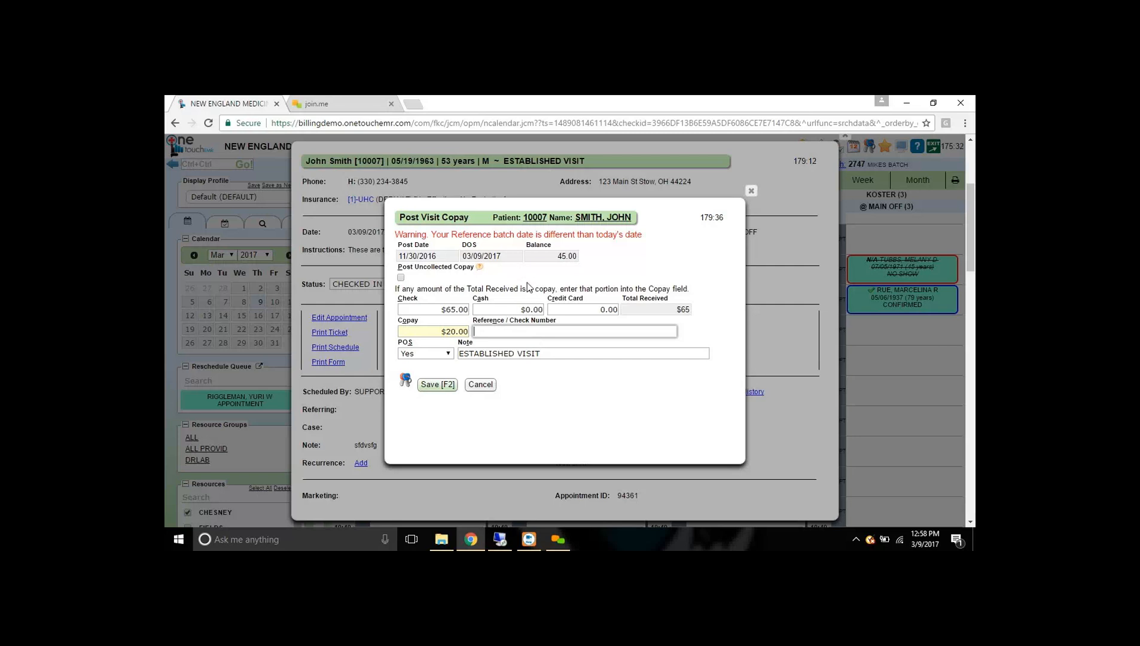
{"action": "left_click", "coordinate": [438, 384]}
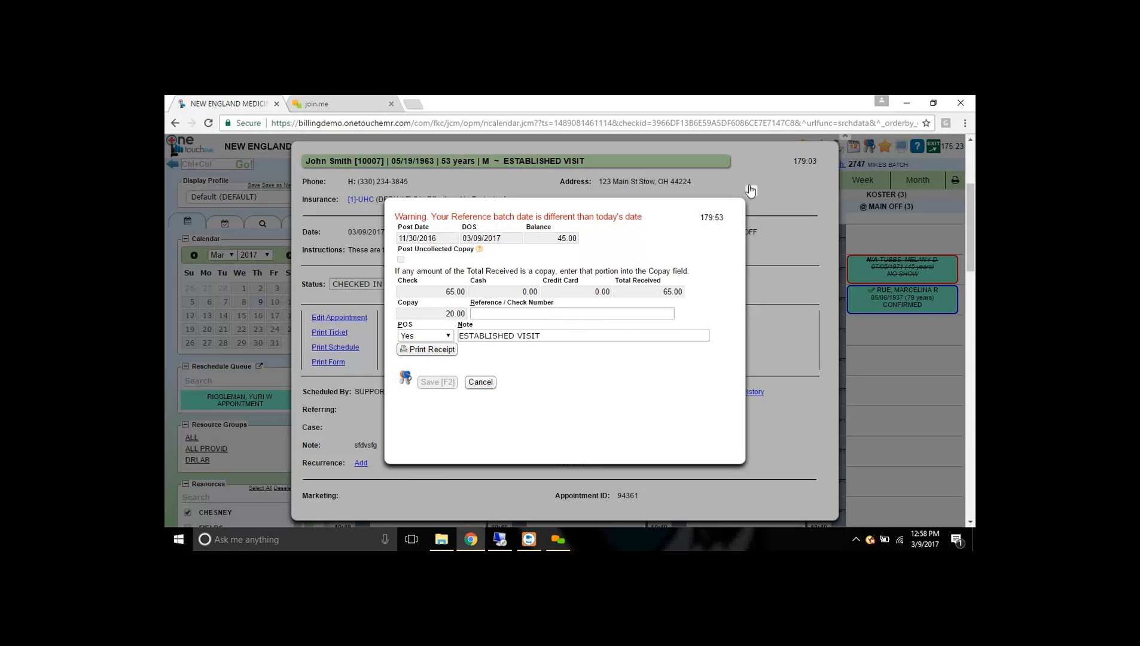
{"action": "left_click", "coordinate": [751, 190]}
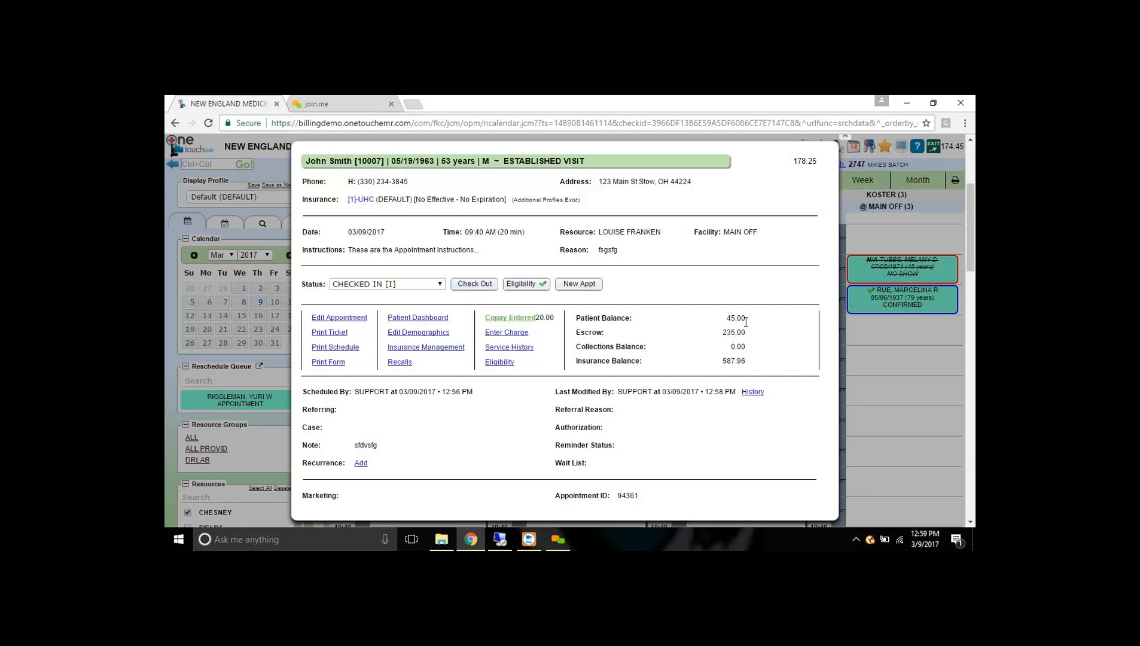
- Close the appointment details popup to return to the 03/09/2017 day calendar
{"action": "left_click", "coordinate": [848, 141]}
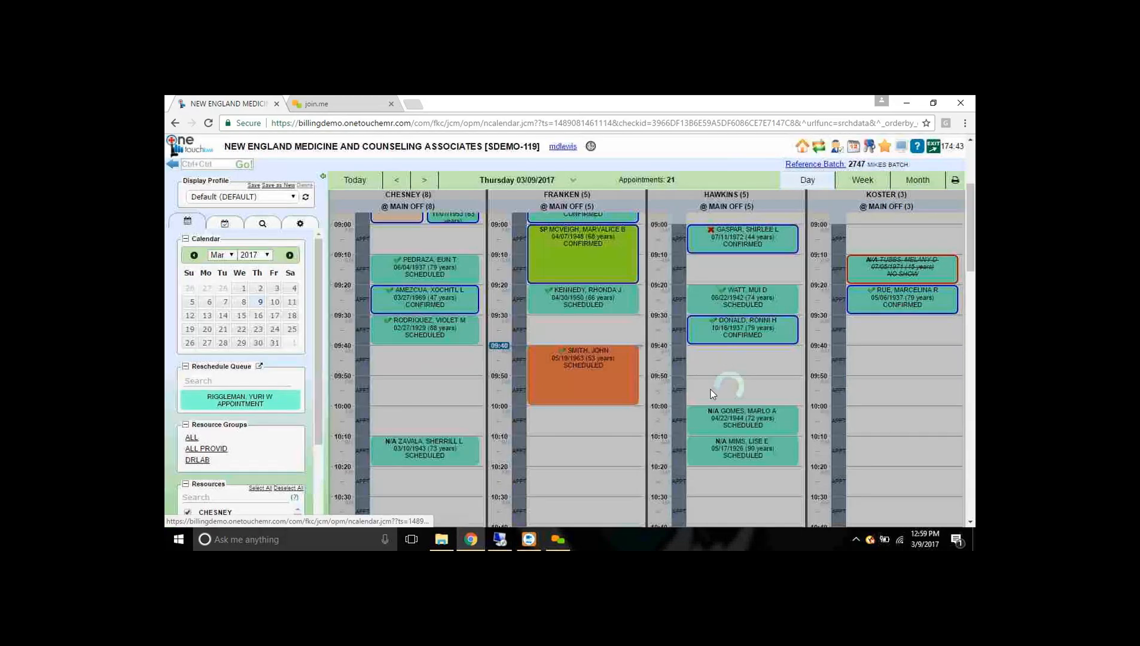
{"action": "scroll", "coordinate": [707, 399], "scroll_direction": "up", "scroll_amount": 1}
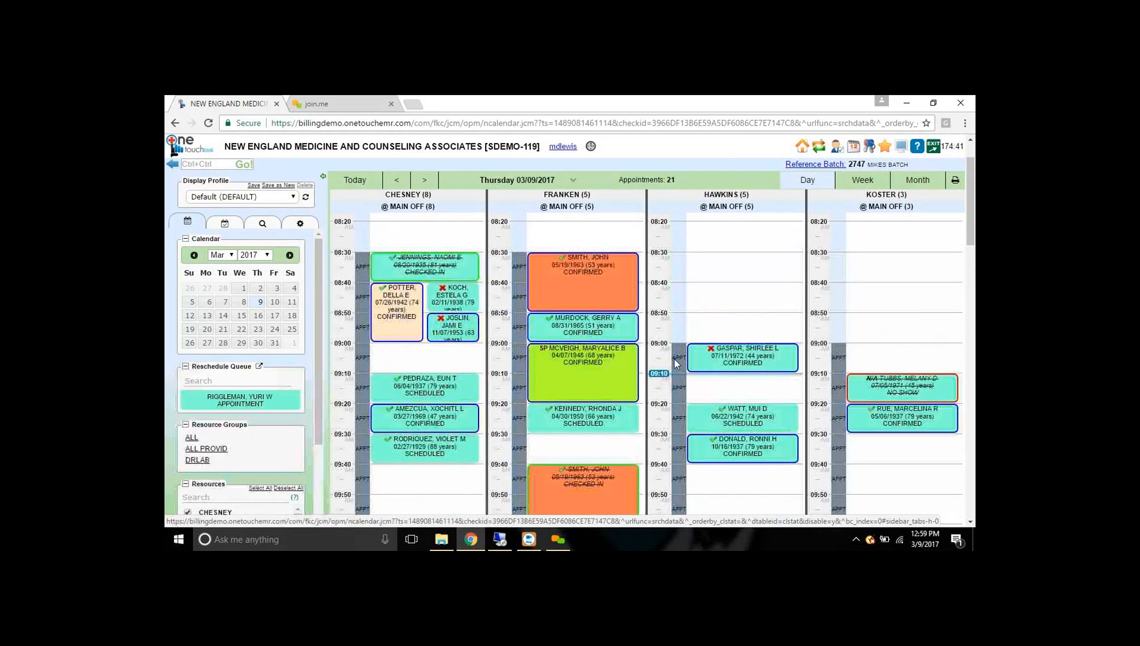
{"action": "scroll", "coordinate": [596, 449], "scroll_direction": "down", "scroll_amount": 1}
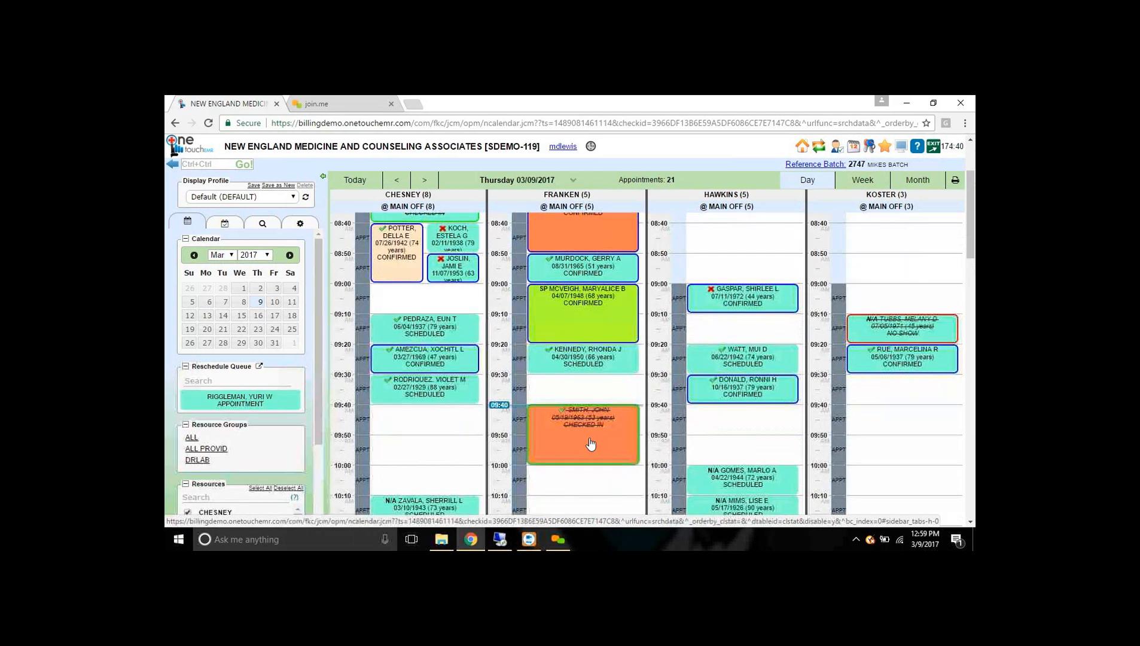
- Locate the Reschedule Queue and pick up the 09:20 appointment in the FRANKEN column
{"action": "mouse_move", "coordinate": [432, 324]}
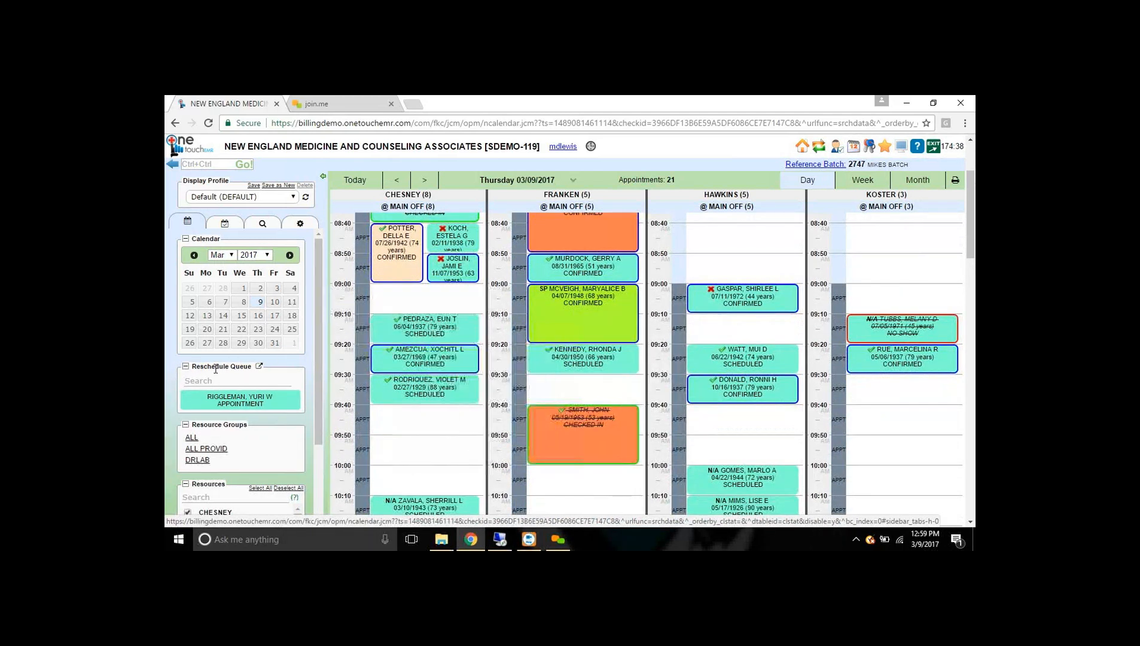
{"action": "left_click_drag", "start_coordinate": [192, 366], "coordinate": [251, 366]}
{"action": "left_click", "coordinate": [245, 358]}
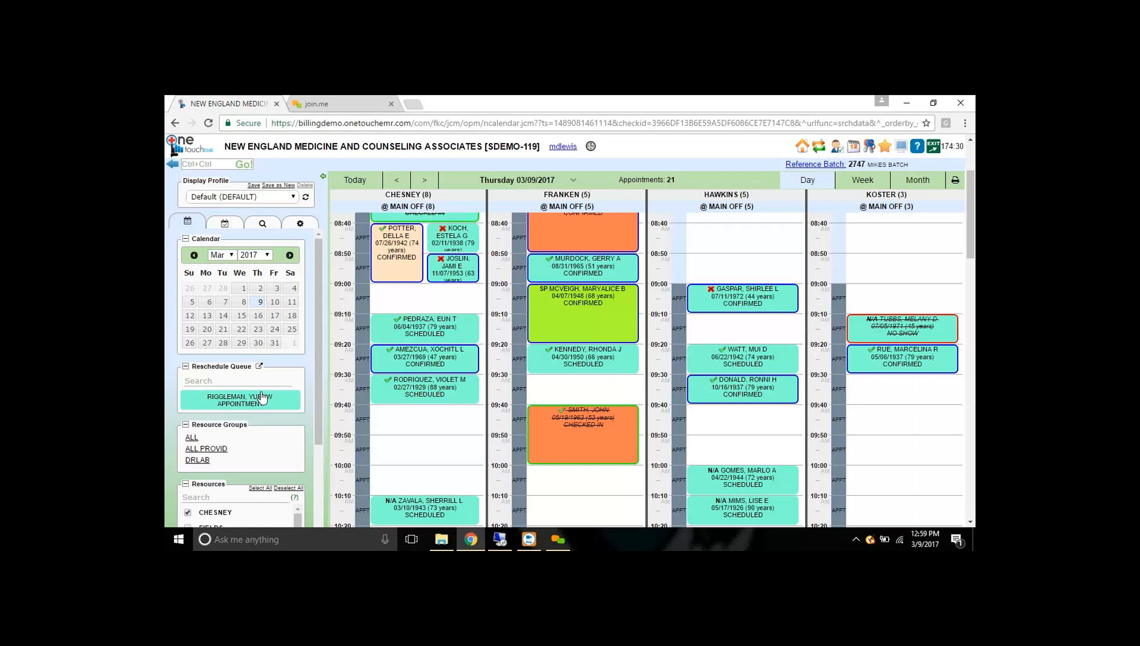
{"action": "mouse_move", "coordinate": [422, 390]}
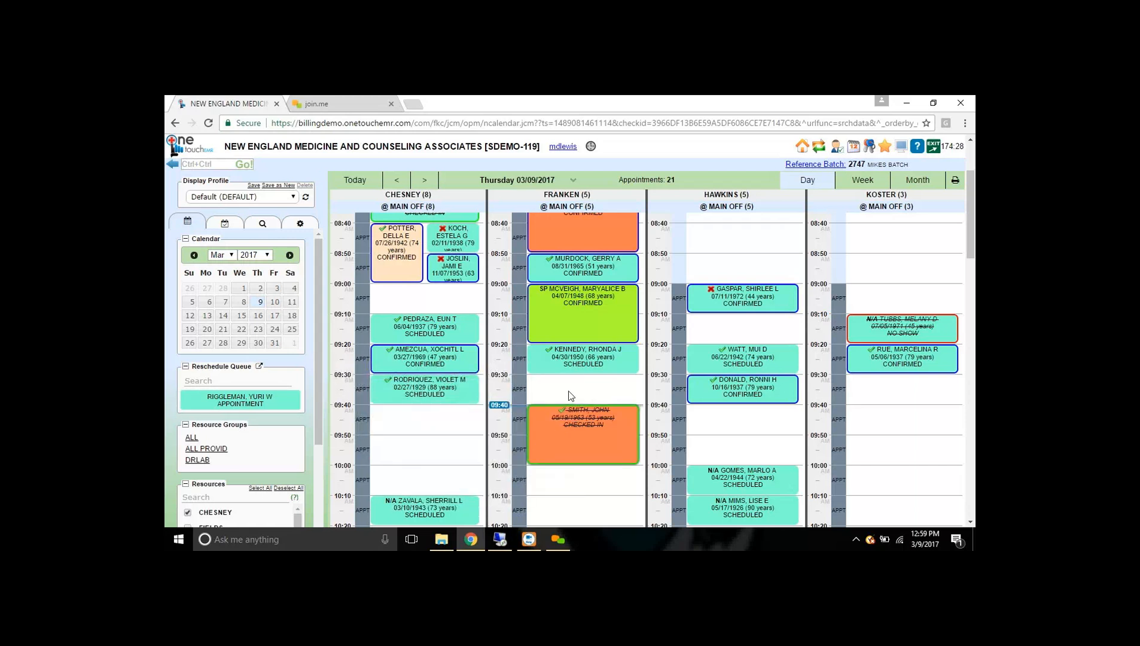
{"action": "mouse_move", "coordinate": [605, 361]}
{"action": "left_mouse_down"}
{"action": "mouse_move", "coordinate": [619, 382]}
{"action": "mouse_move", "coordinate": [602, 357]}
{"action": "left_mouse_up"}
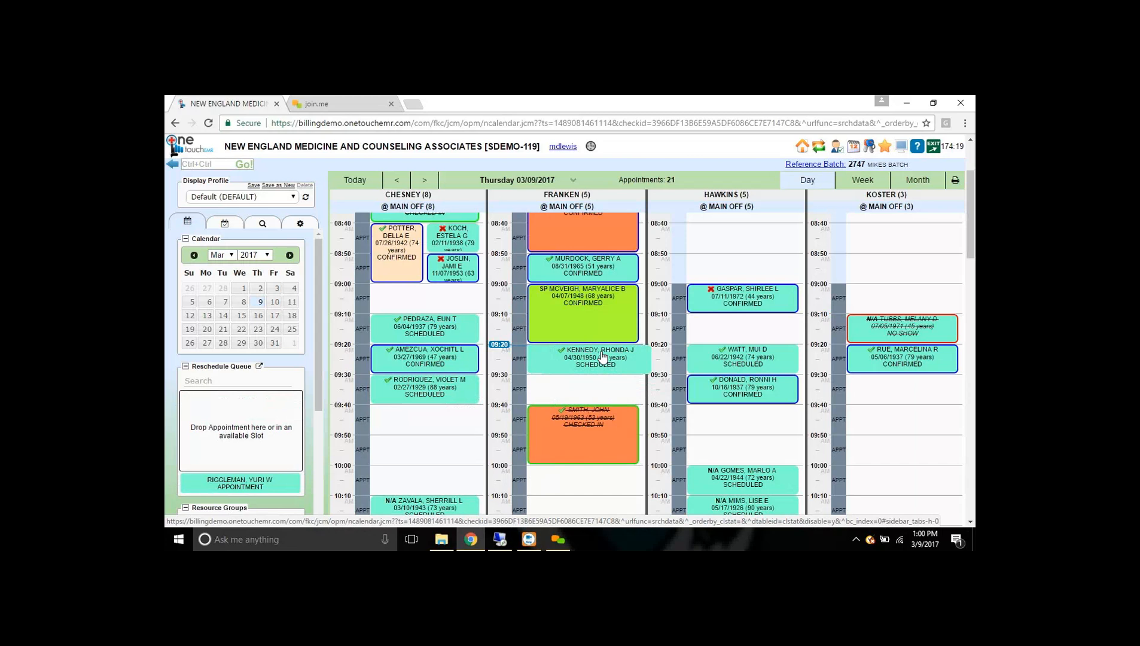
- Drop the 09:20 appointment into the Reschedule Queue with a sick-child 'call back to resched' note, and save it
{"action": "left_click_drag", "start_coordinate": [603, 357], "coordinate": [238, 412]}
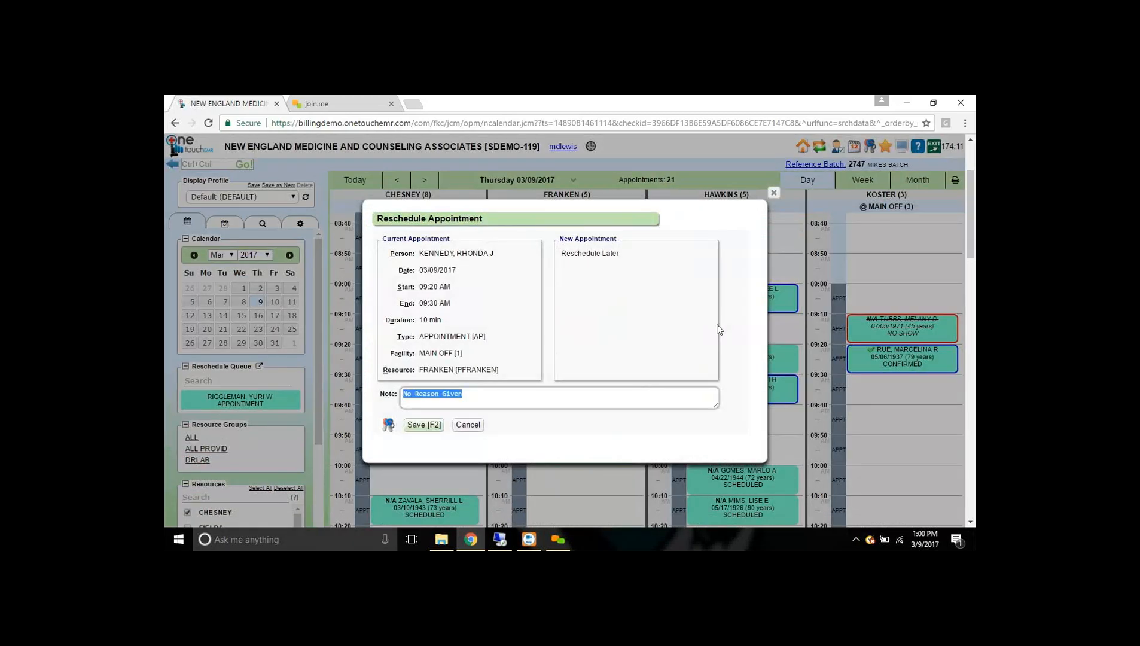
{"action": "type", "text": "rhonda has sic"}
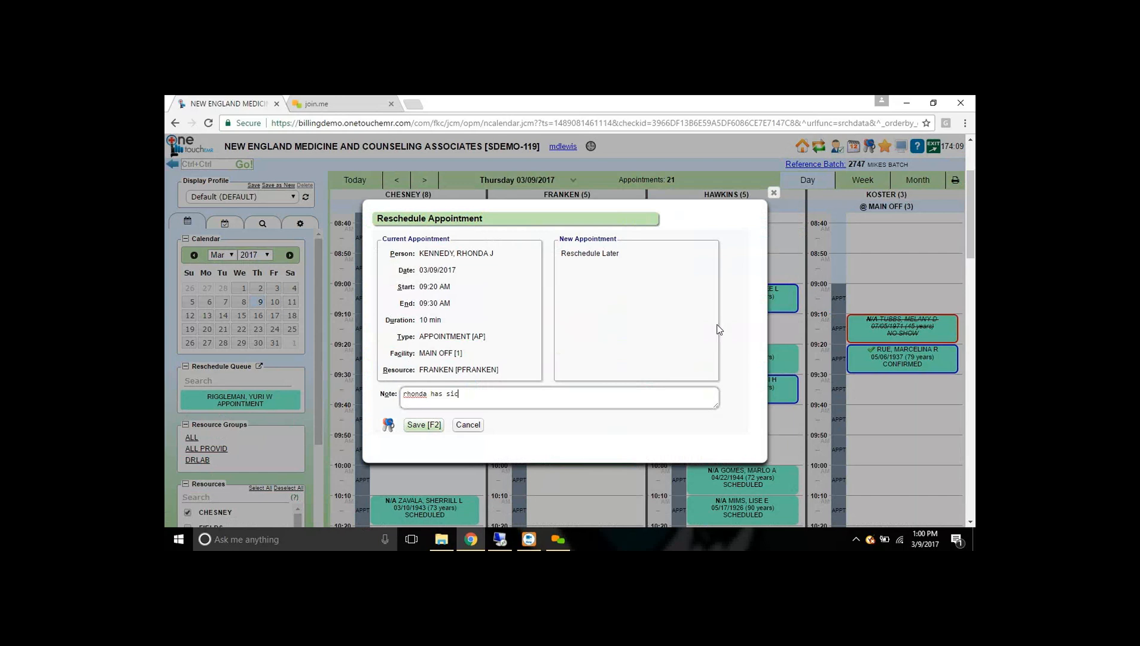
{"action": "type", "text": "k 2 yr old - need to call back to reschedule"}
{"action": "left_click", "coordinate": [422, 426]}
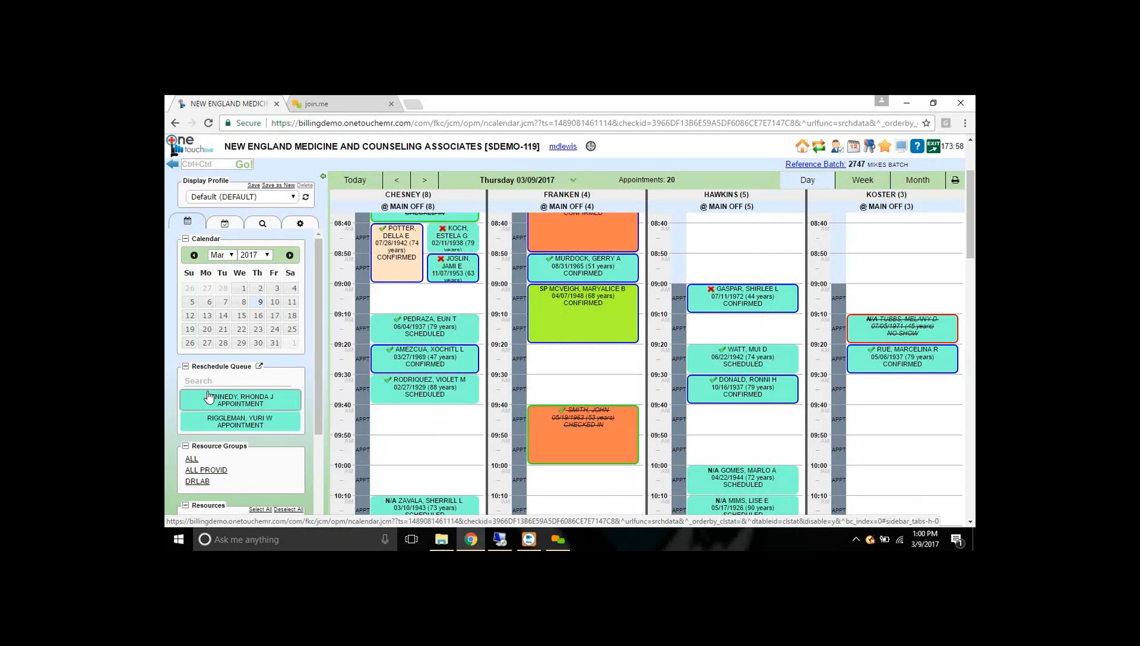
{"action": "left_click", "coordinate": [259, 367]}
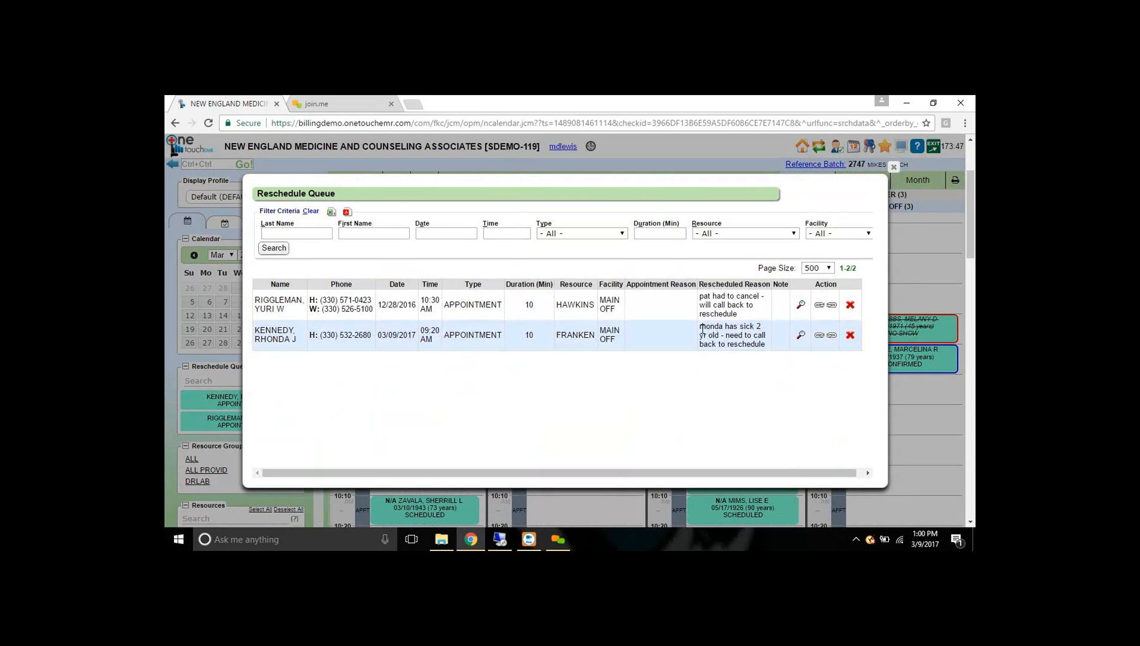
{"action": "left_click_drag", "start_coordinate": [700, 326], "coordinate": [770, 344]}
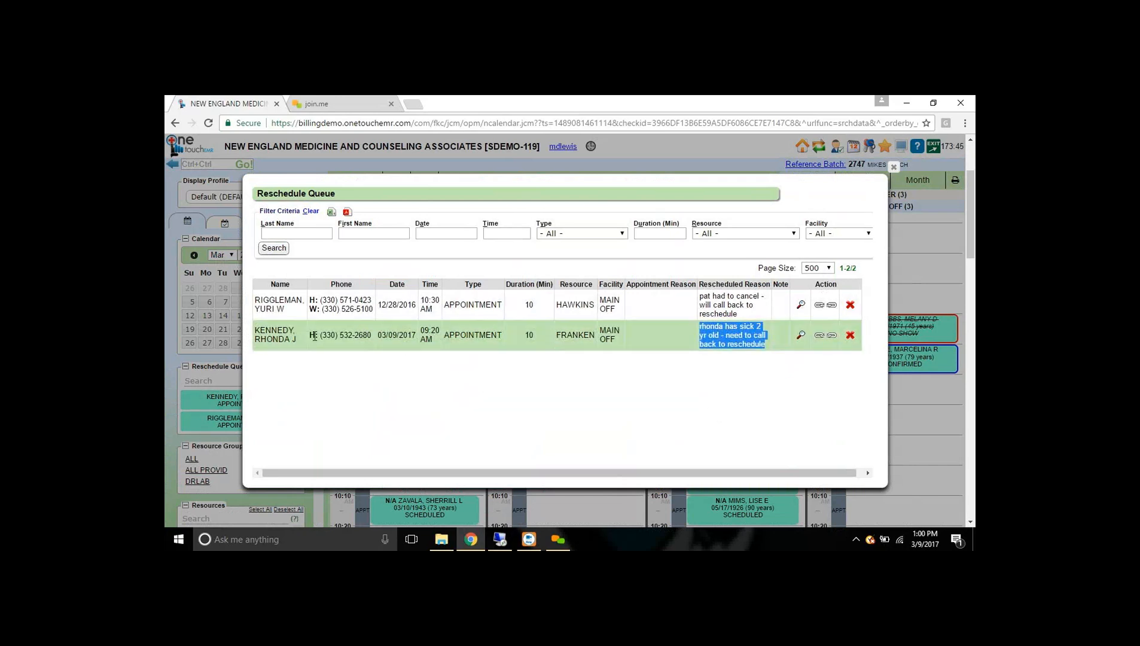
{"action": "left_click_drag", "start_coordinate": [310, 335], "coordinate": [363, 336]}
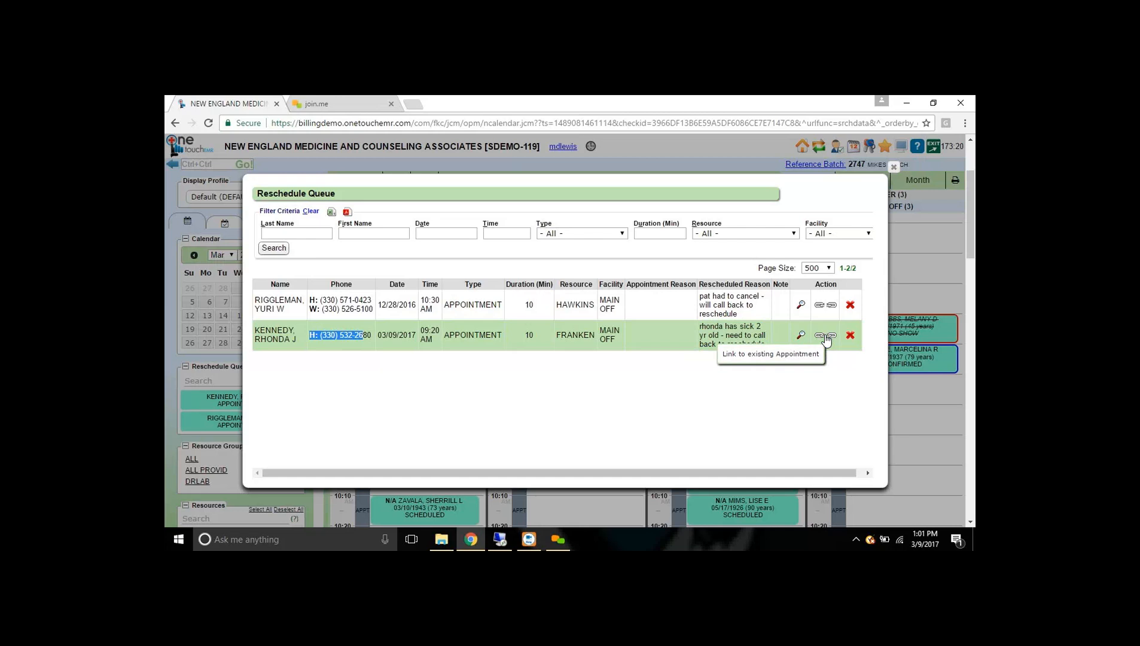
{"action": "left_click", "coordinate": [894, 168]}
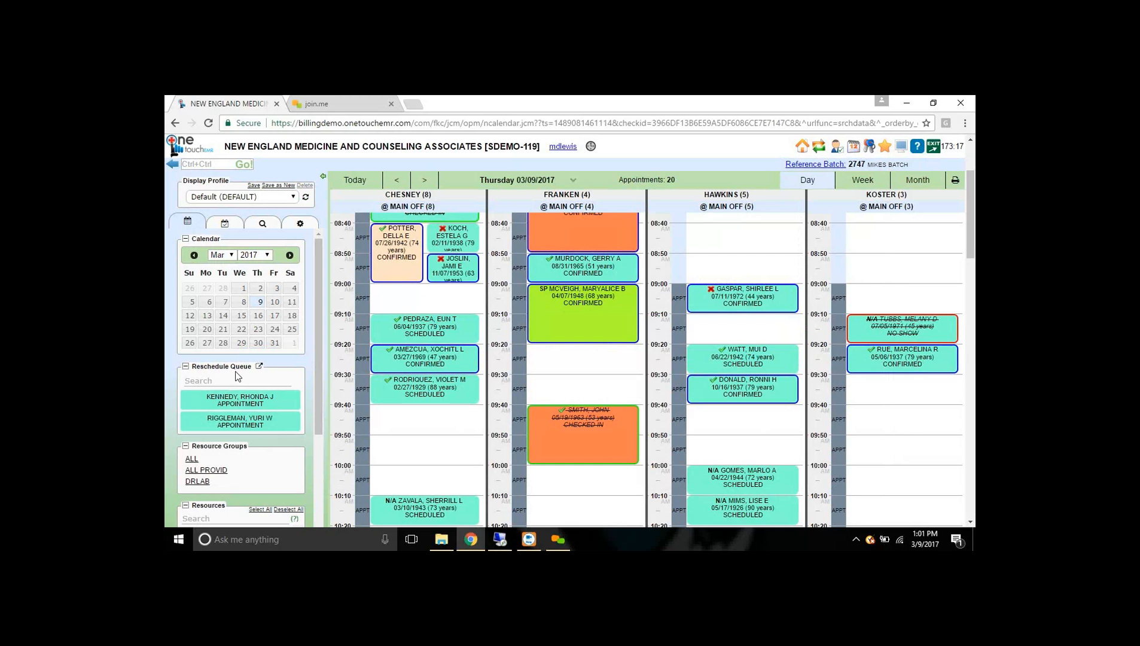
- Start a DR. OUT time block at 08:20 in the HAWKINS column
{"action": "double_click", "coordinate": [719, 195]}
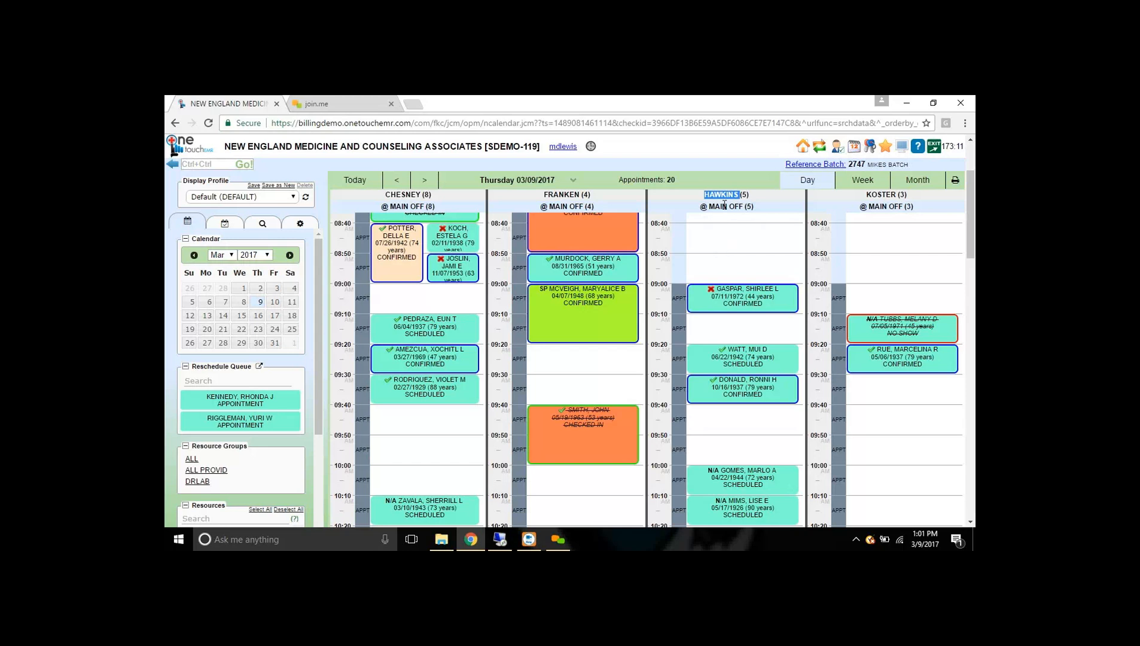
{"action": "mouse_move", "coordinate": [704, 366]}
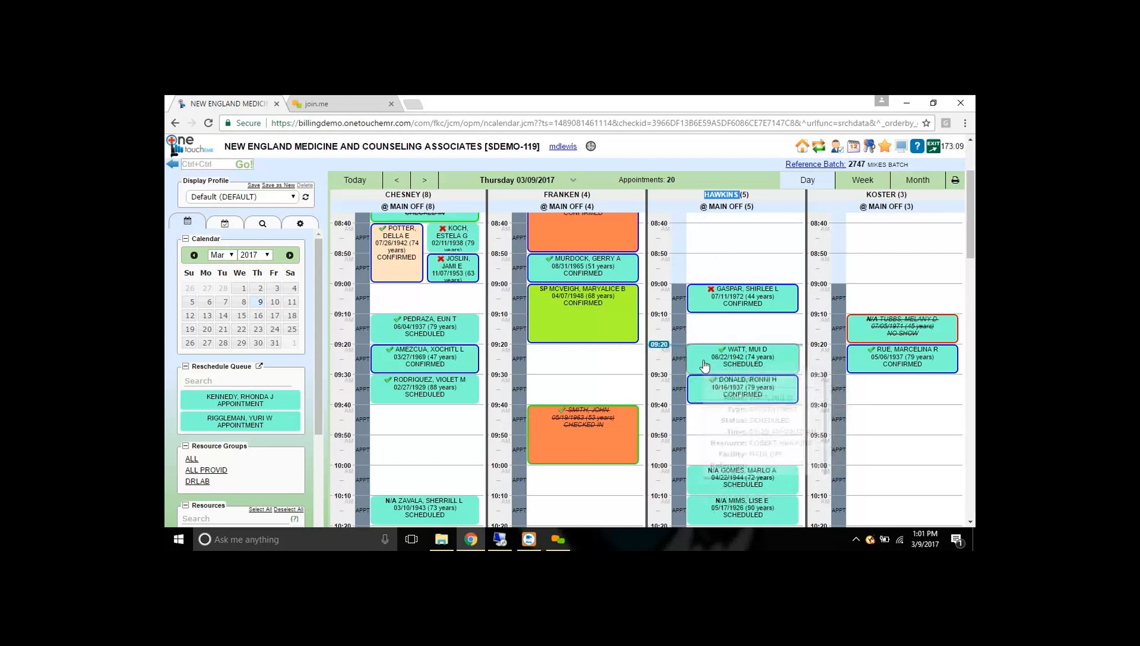
{"action": "scroll", "coordinate": [765, 342], "scroll_direction": "up", "scroll_amount": 1}
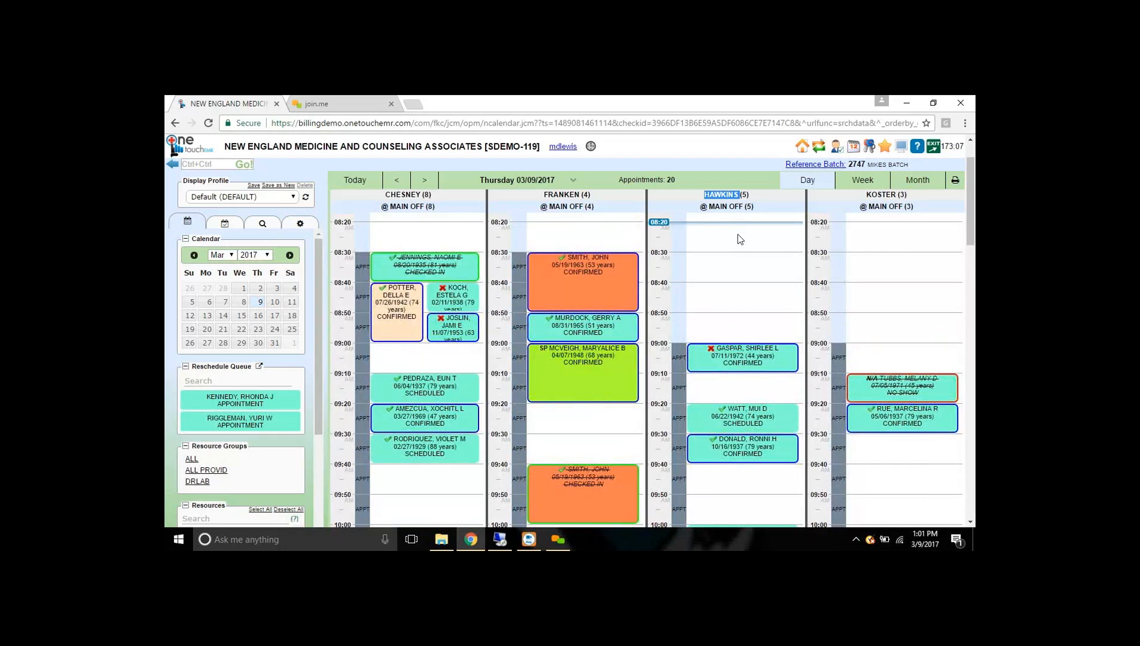
{"action": "left_click", "coordinate": [739, 240]}
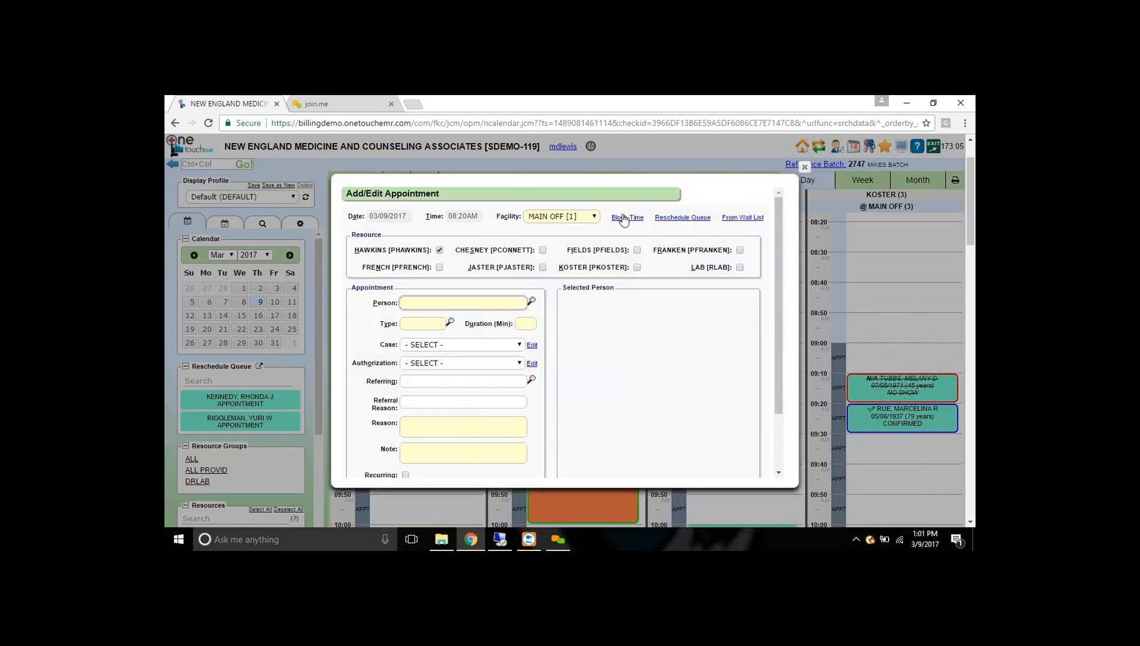
{"action": "left_click", "coordinate": [623, 219]}
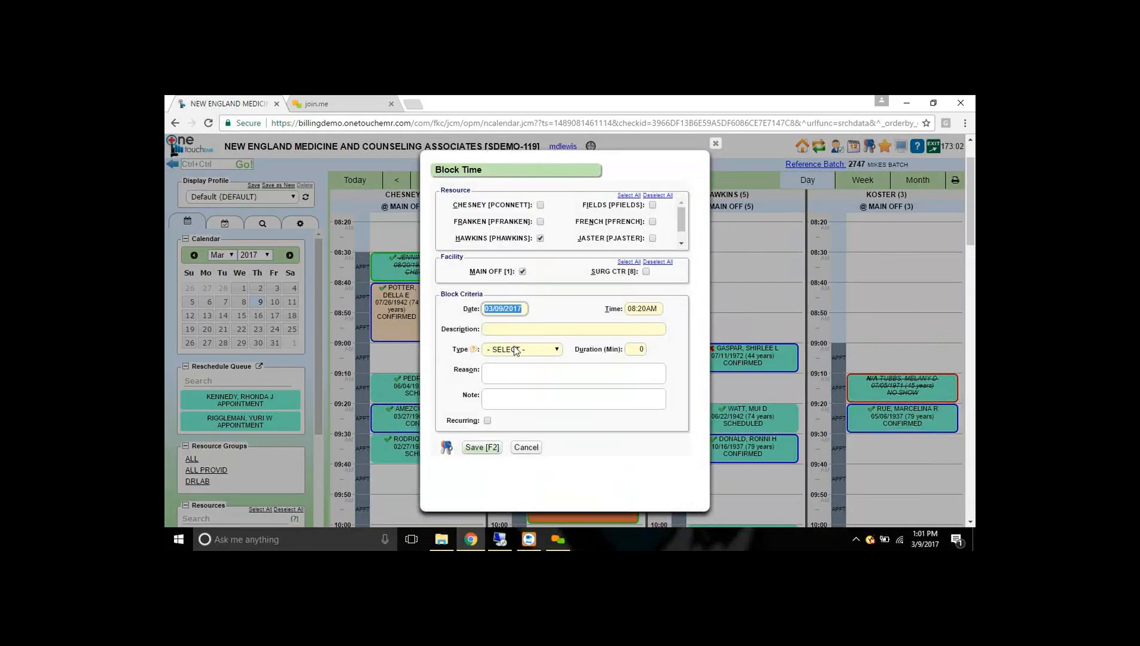
{"action": "left_click", "coordinate": [515, 346]}
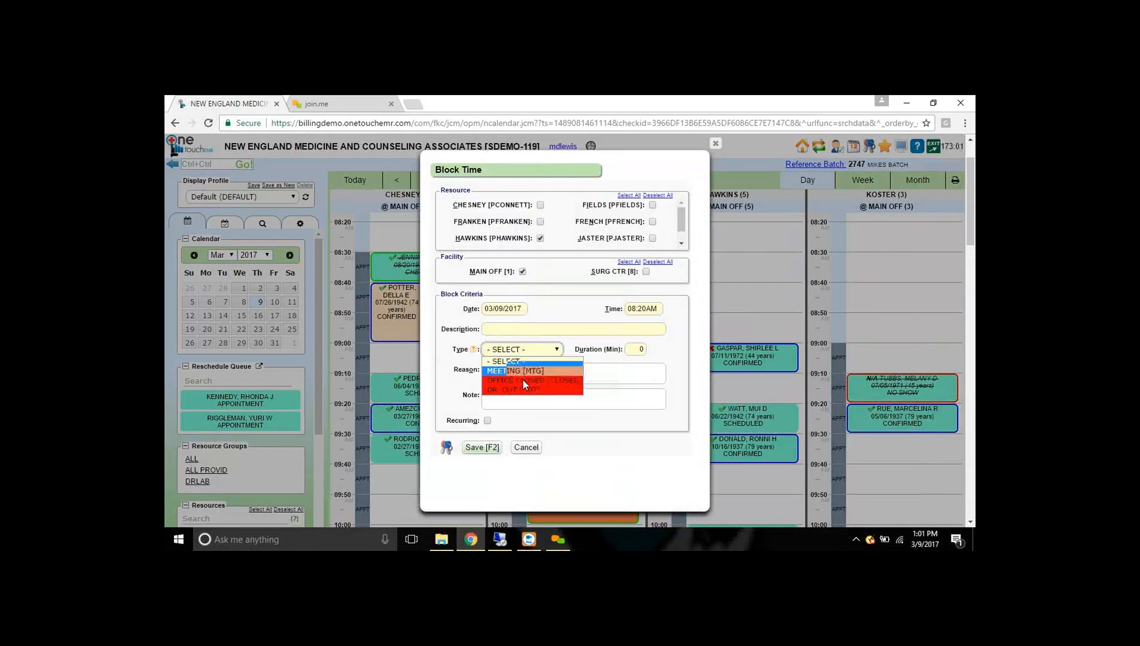
{"action": "left_click", "coordinate": [519, 389]}
- Describe the block as FAMILY EMERGENCY for 480 minutes, save, and queue the conflicting appointments
{"action": "left_click", "coordinate": [529, 330]}
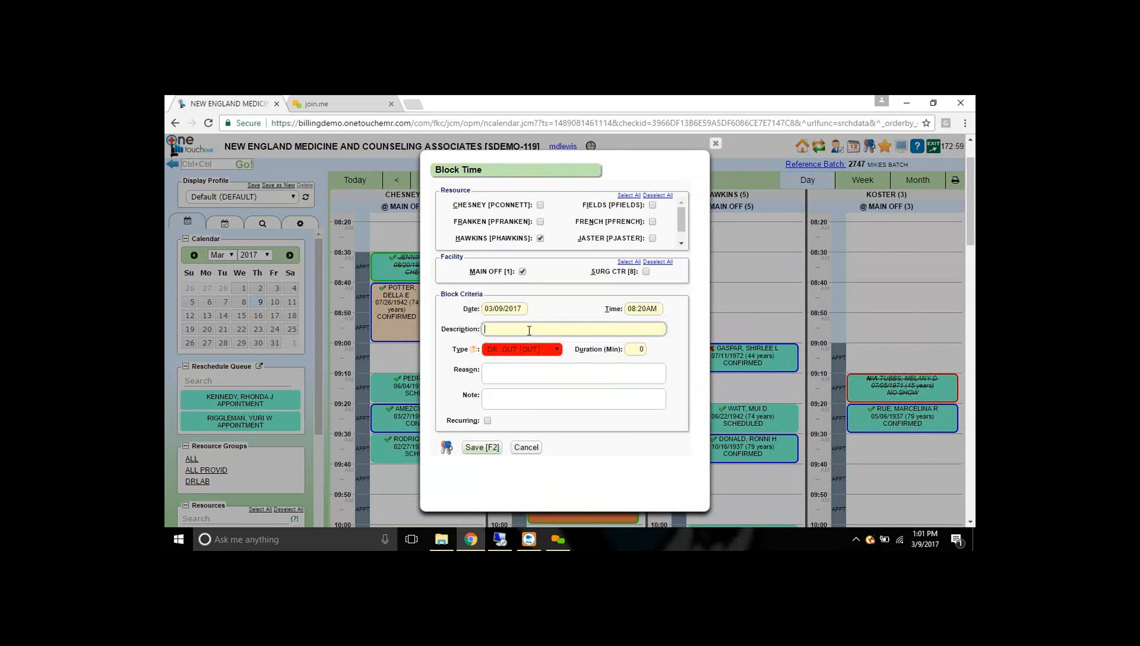
{"action": "type", "text": "family emergency"}
{"action": "left_click_drag", "start_coordinate": [543, 329], "coordinate": [481, 329]}
{"action": "left_click", "coordinate": [636, 350]}
{"action": "type", "text": "480"}
{"action": "key", "text": "Tab"}
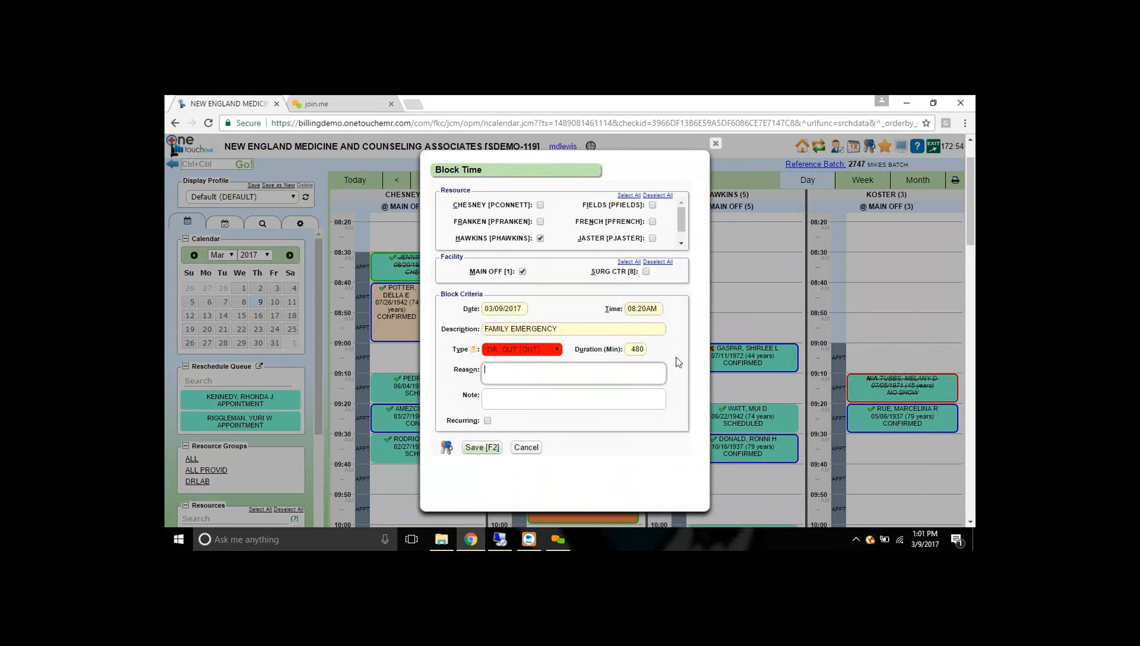
{"action": "left_click", "coordinate": [474, 447]}
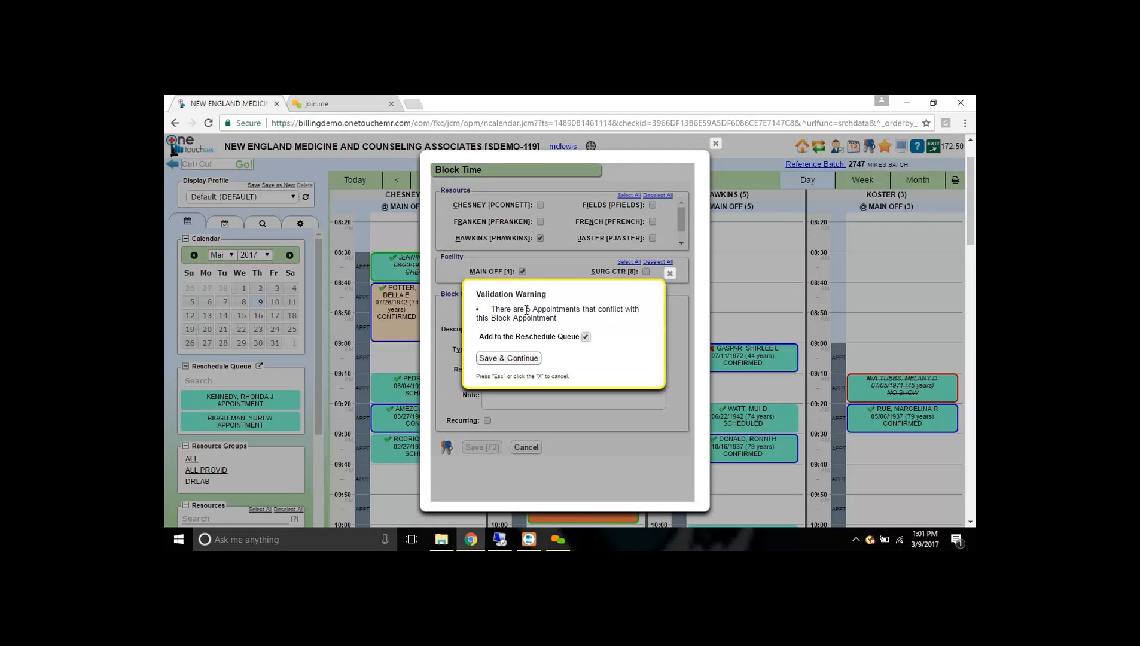
{"action": "left_click_drag", "start_coordinate": [526, 309], "coordinate": [601, 323]}
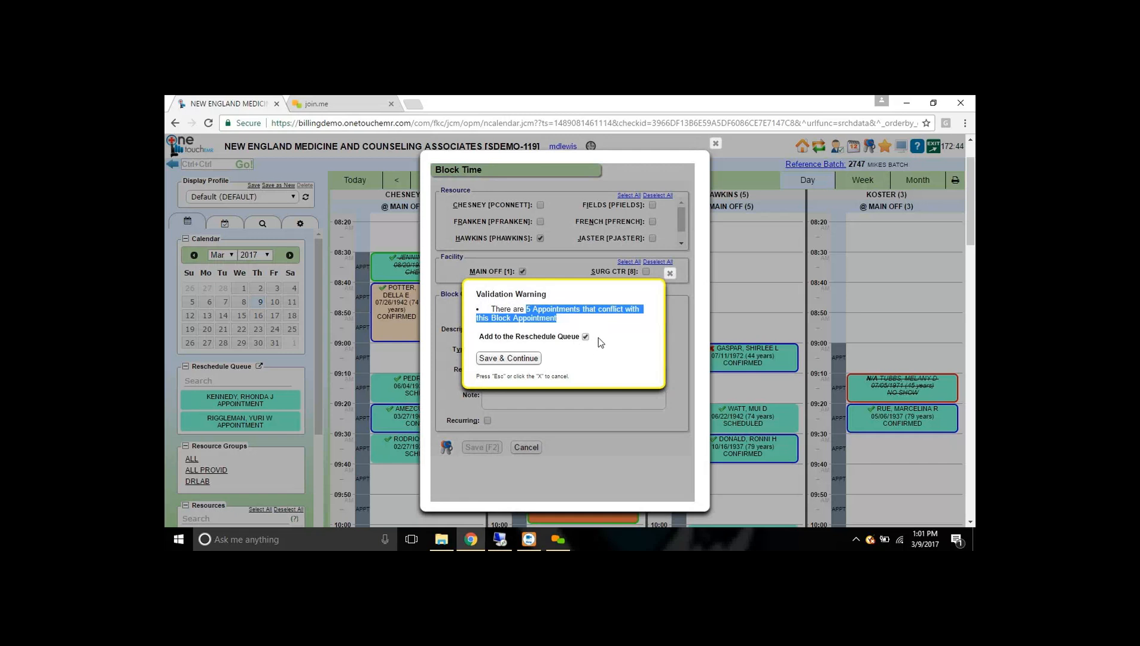
{"action": "left_click", "coordinate": [525, 358]}
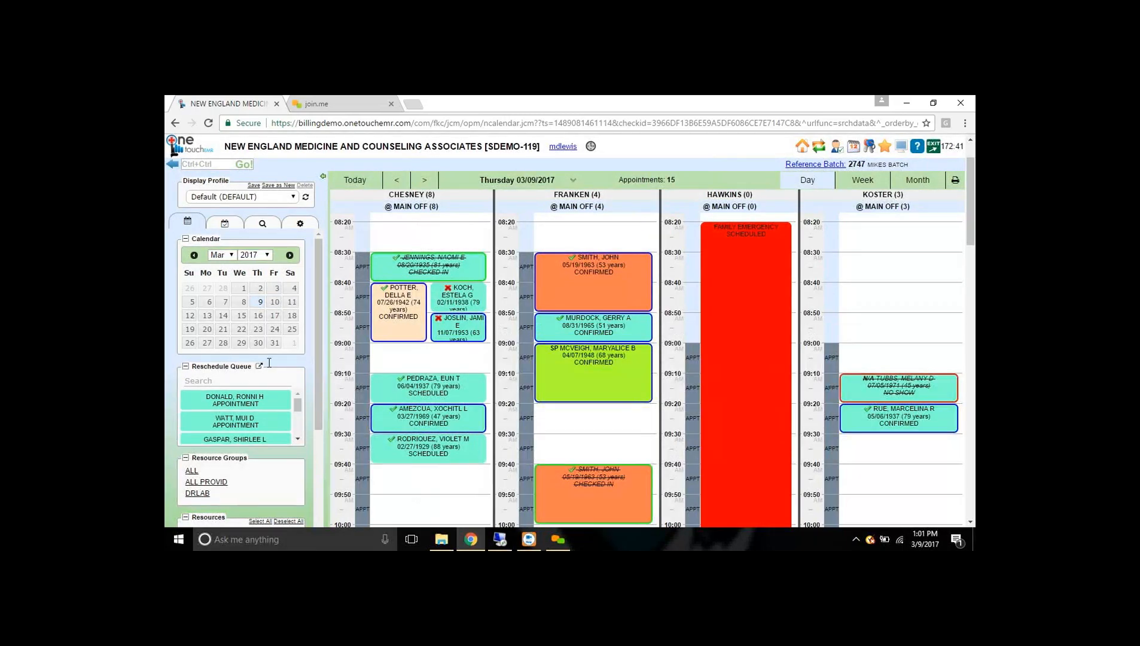
{"action": "left_click", "coordinate": [259, 367]}
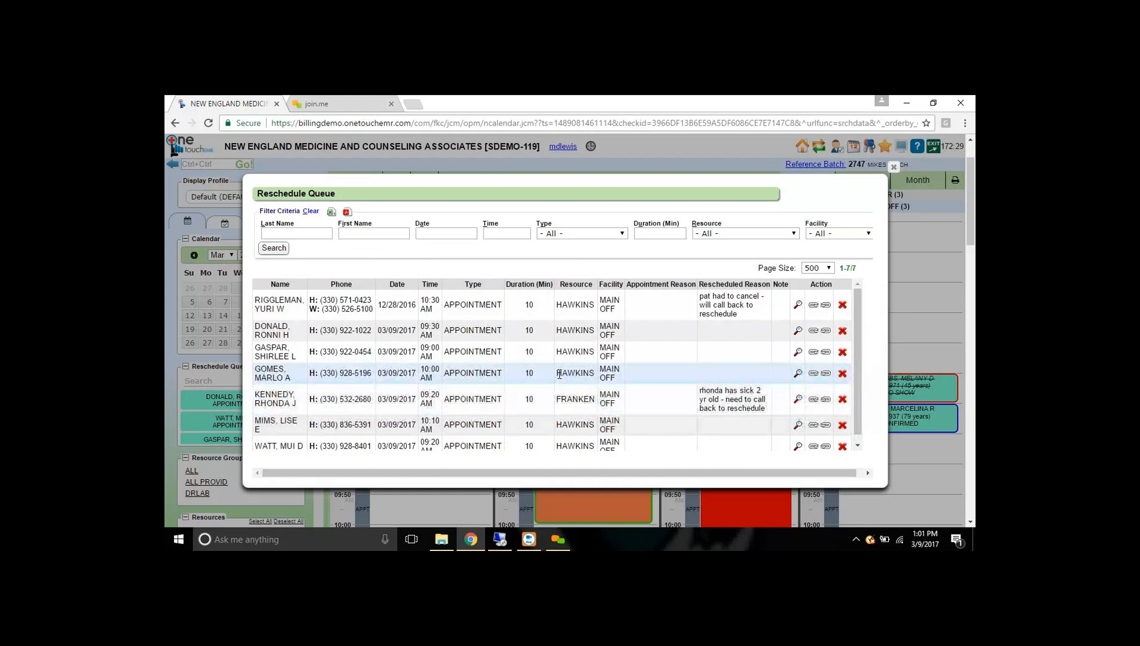
{"action": "left_click", "coordinate": [894, 168]}
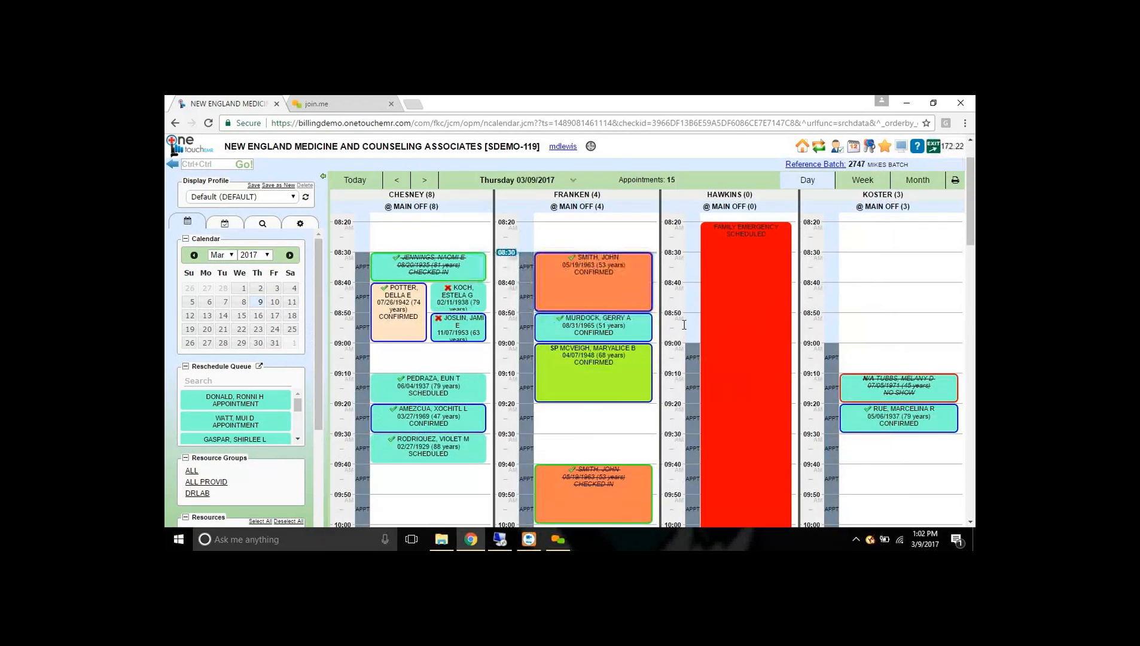
{"action": "scroll", "coordinate": [884, 289], "scroll_direction": "up", "scroll_amount": 1}
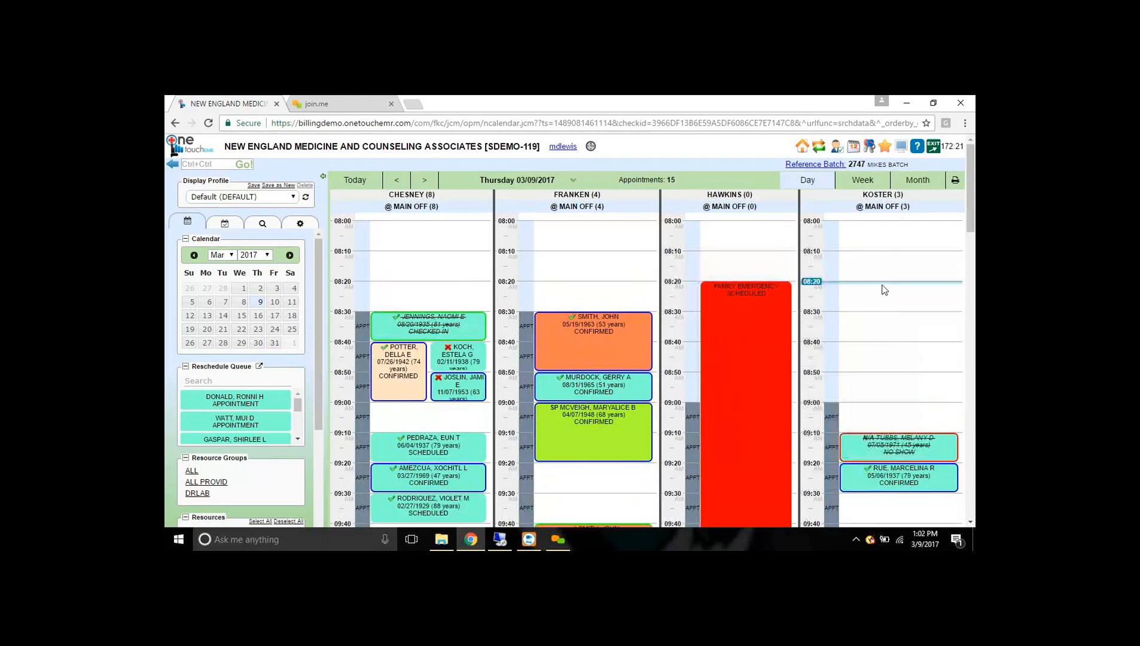